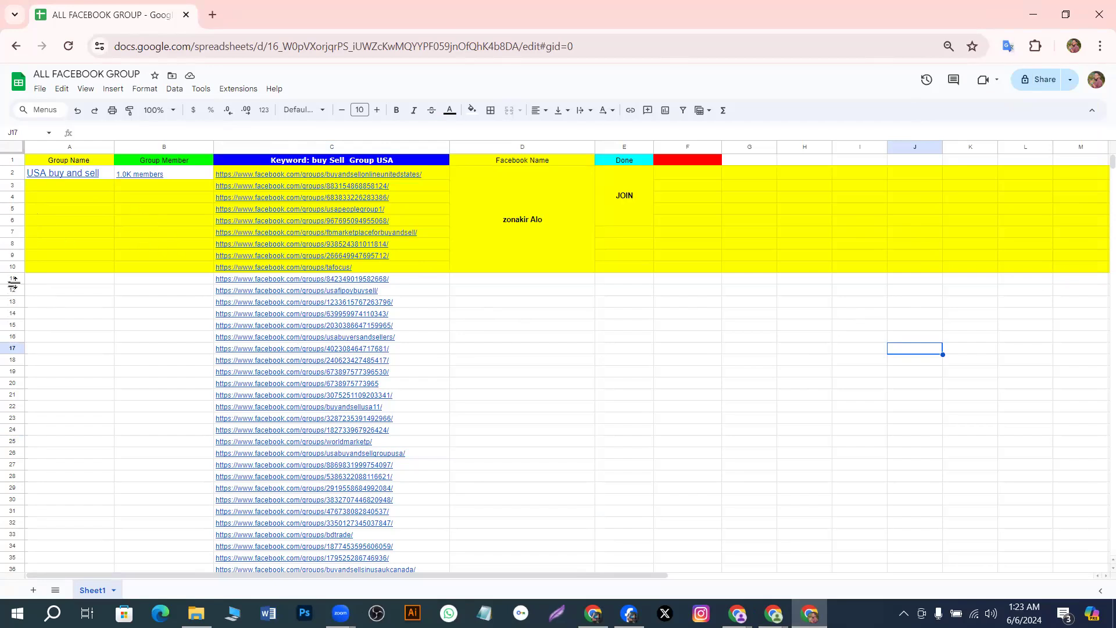
Try dragging row 11 down, then select the empty Group Name cells from row 11
click(154, 315)
click(8, 279)
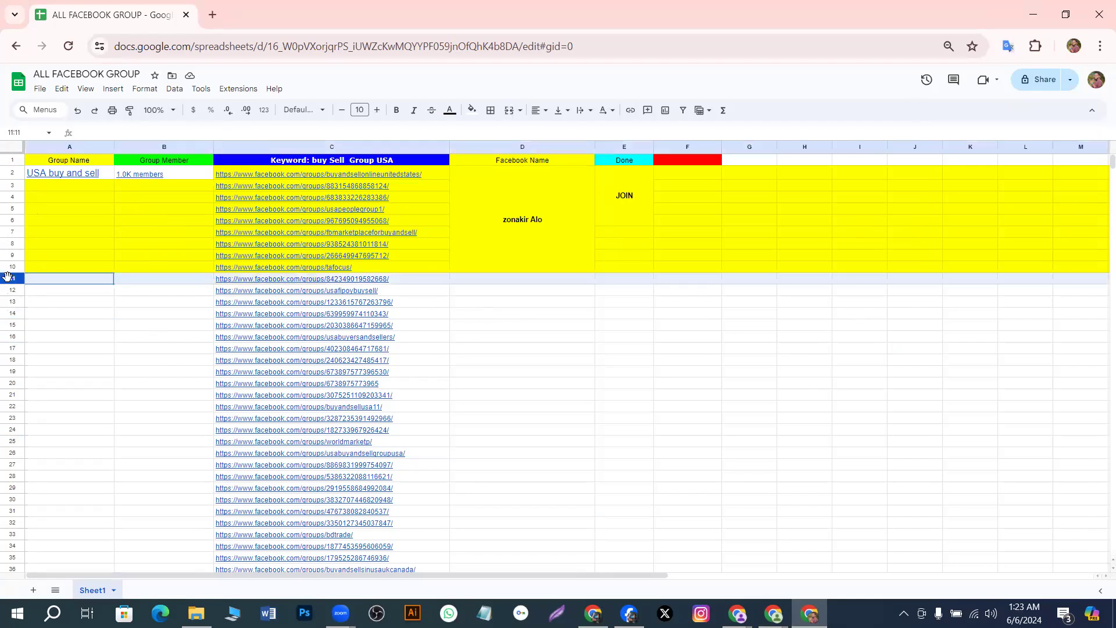
mouse_move(7, 279)
mouse_down()
mouse_move(7, 327)
mouse_move(11, 279)
mouse_up()
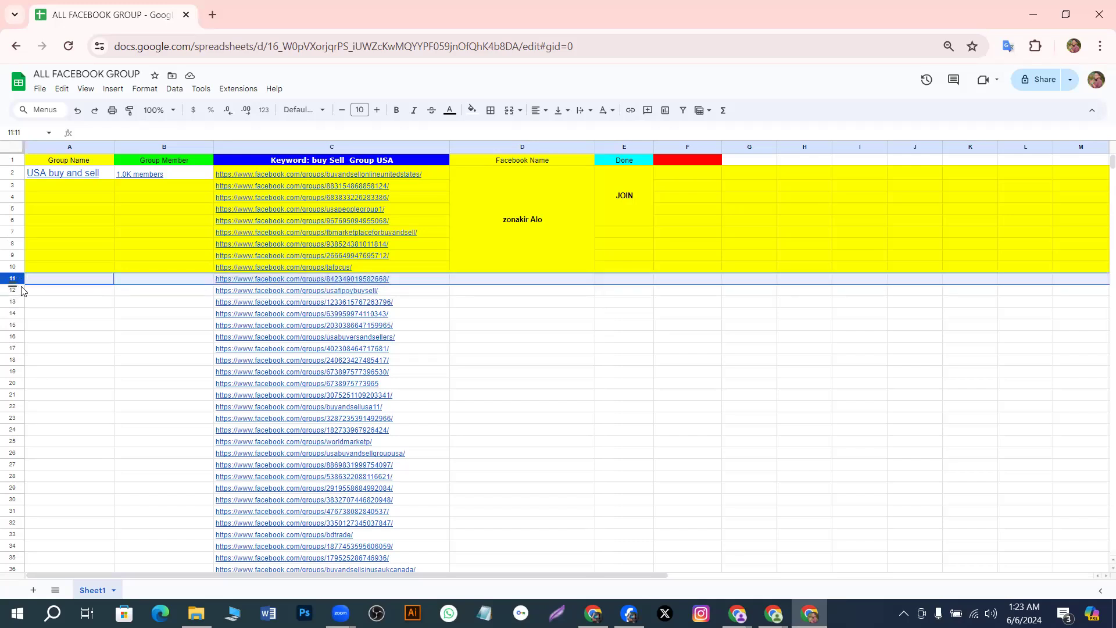
mouse_move(22, 285)
mouse_down()
mouse_move(32, 306)
mouse_move(14, 284)
mouse_move(13, 302)
mouse_move(14, 286)
mouse_up()
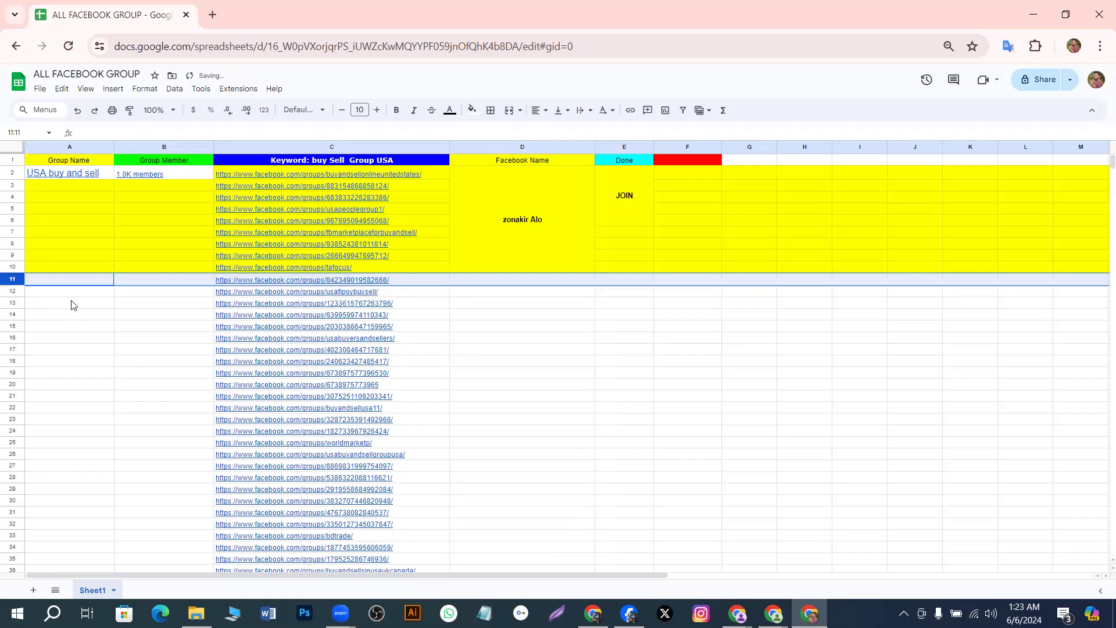
click(415, 327)
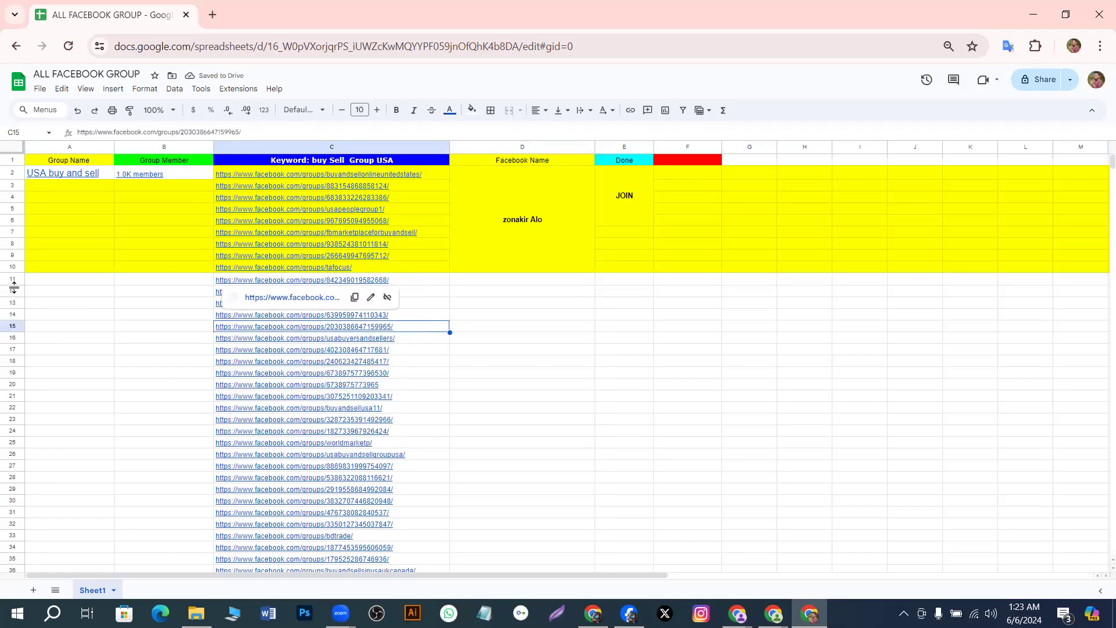
drag(41, 285, 35, 383)
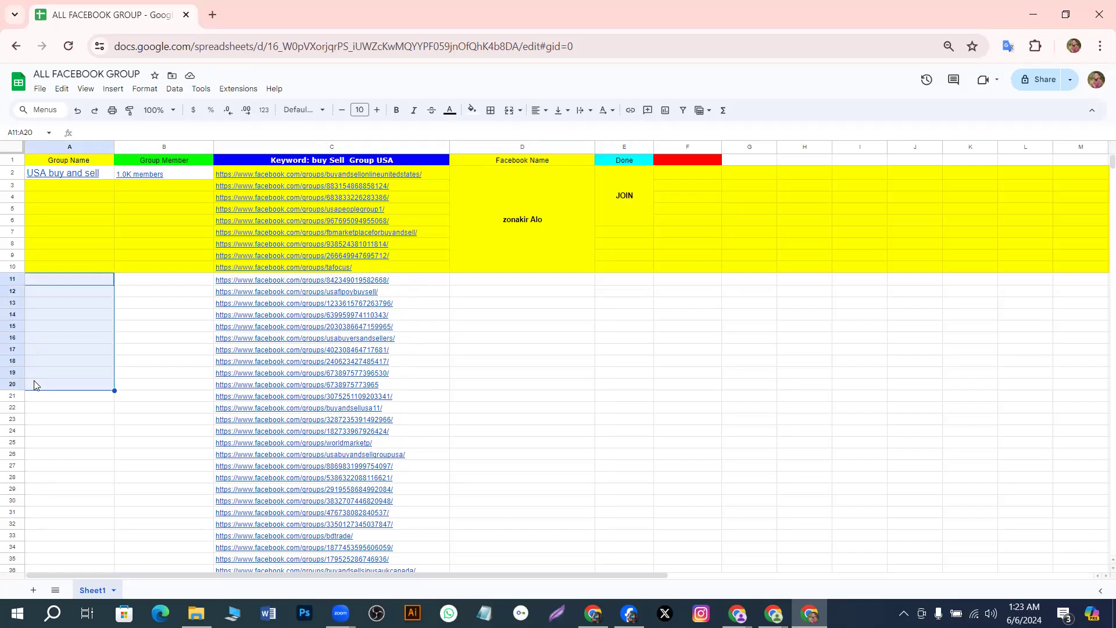
Move row 12 above row 11, then select rows 11 through 20
click(111, 394)
click(40, 319)
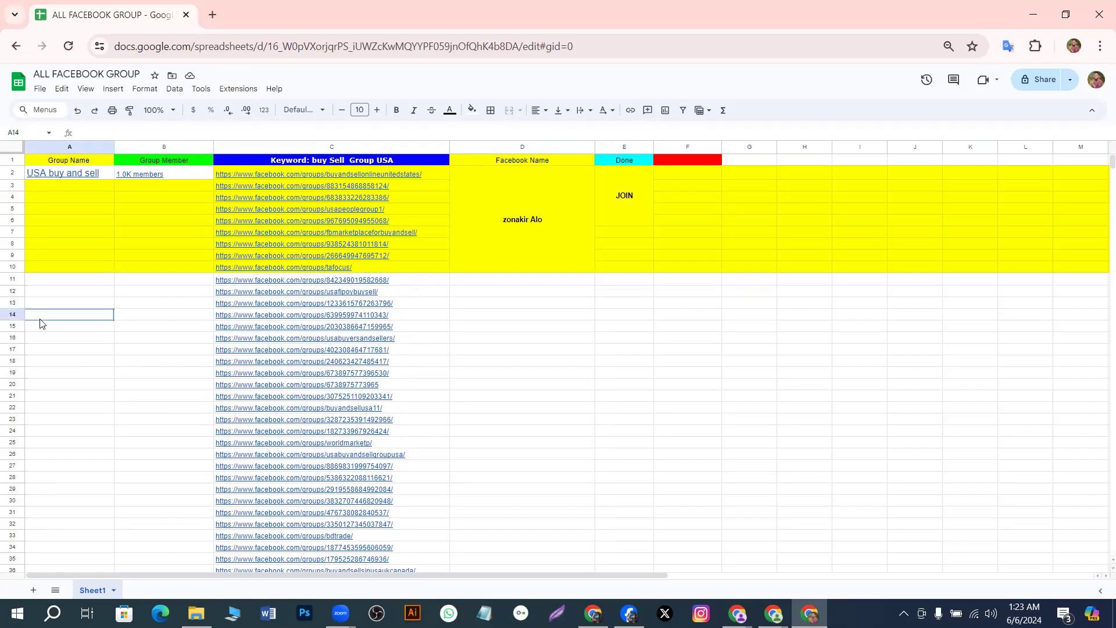
click(17, 292)
drag(14, 288, 11, 280)
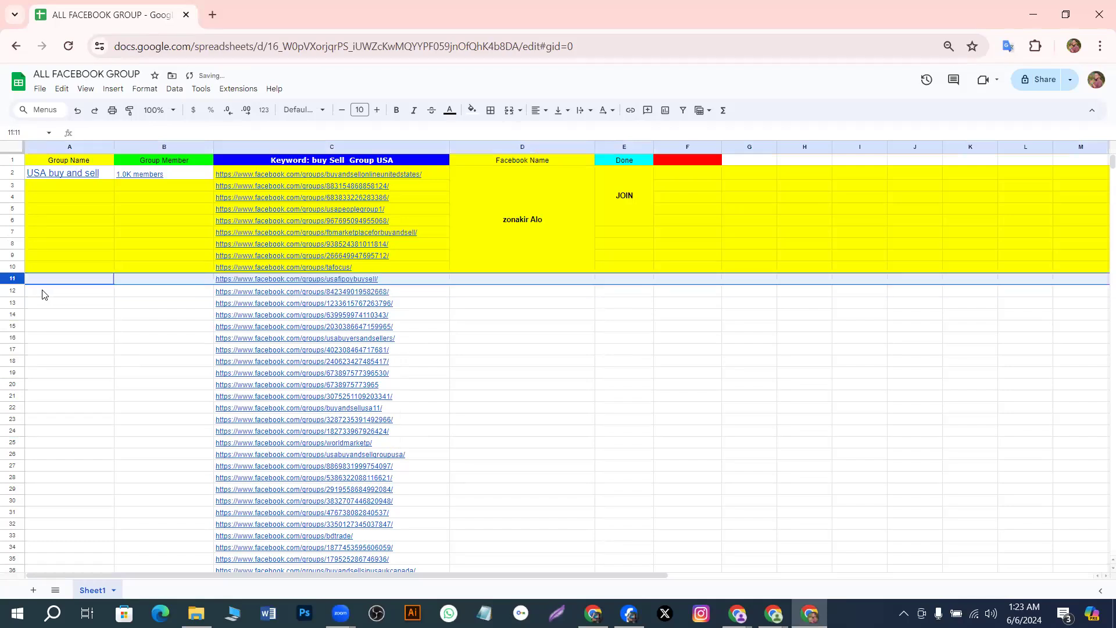
click(45, 293)
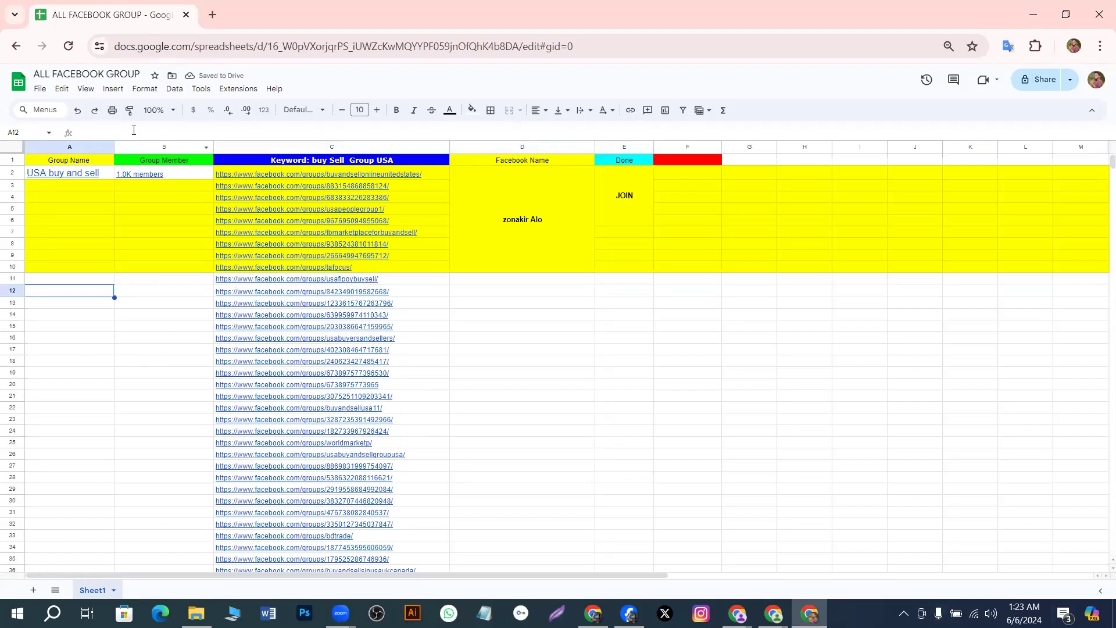
click(68, 304)
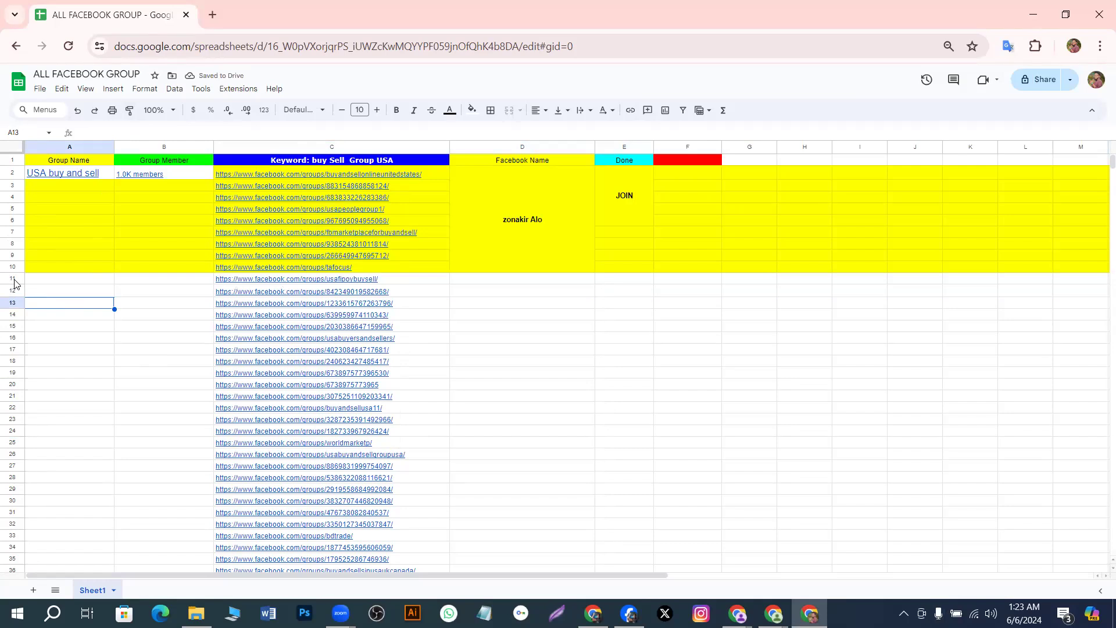
drag(7, 279, 9, 383)
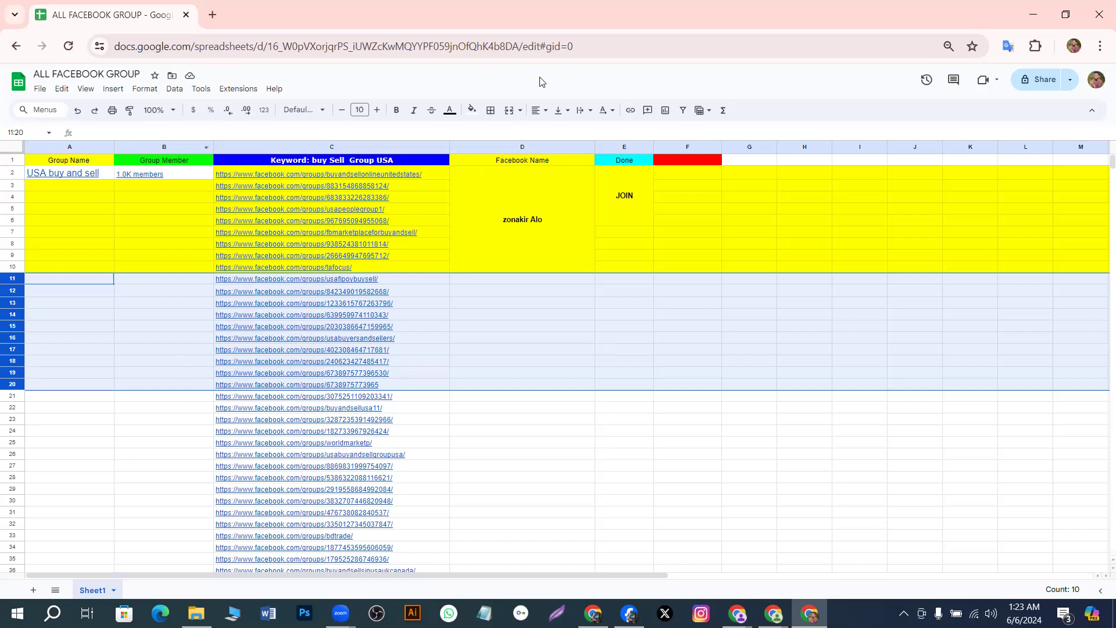
Fill rows 11–20 blue, then change the fill to light grey-teal
click(471, 110)
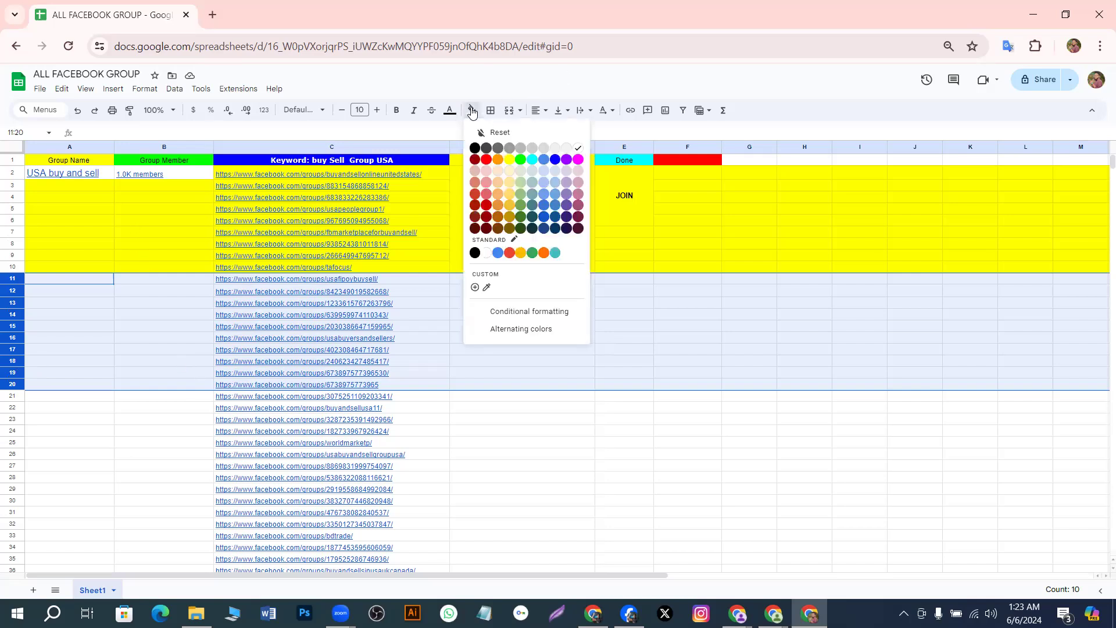
click(553, 160)
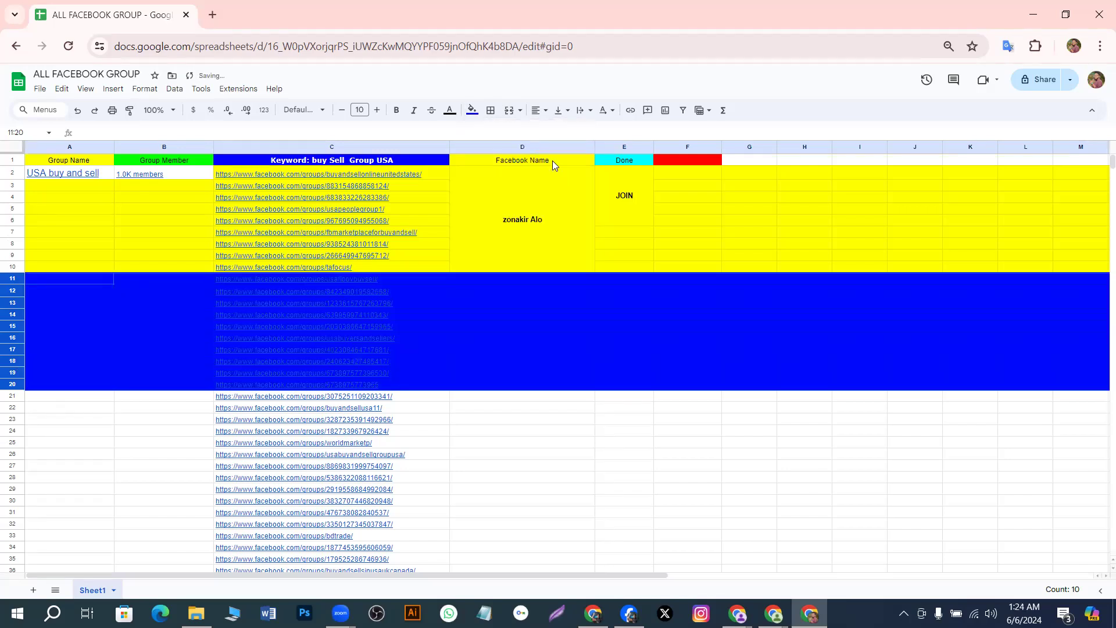
click(470, 114)
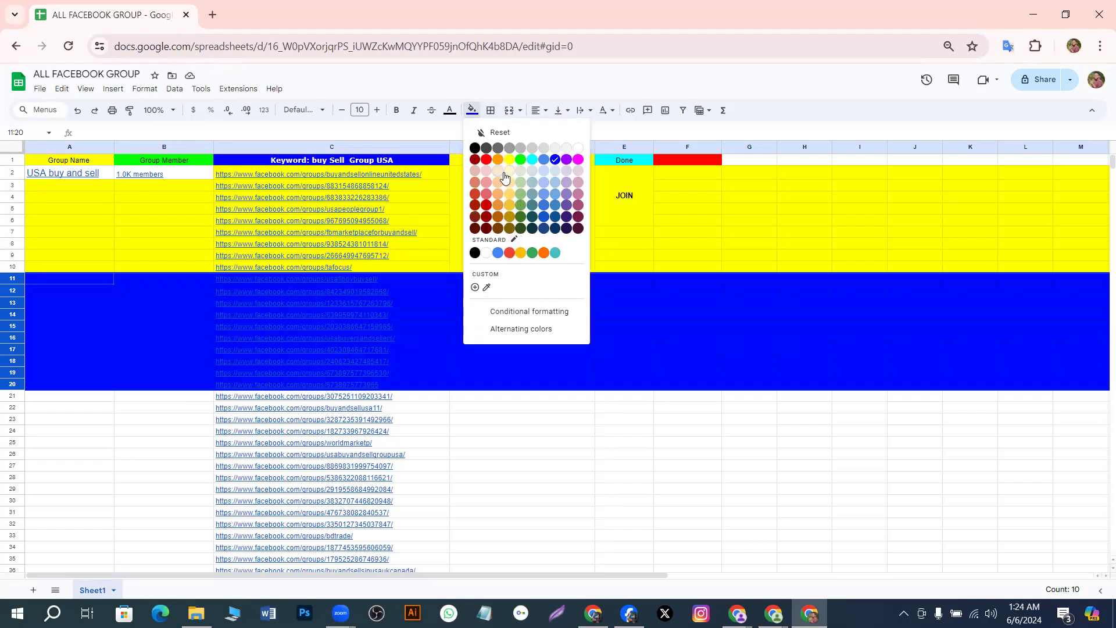
click(527, 182)
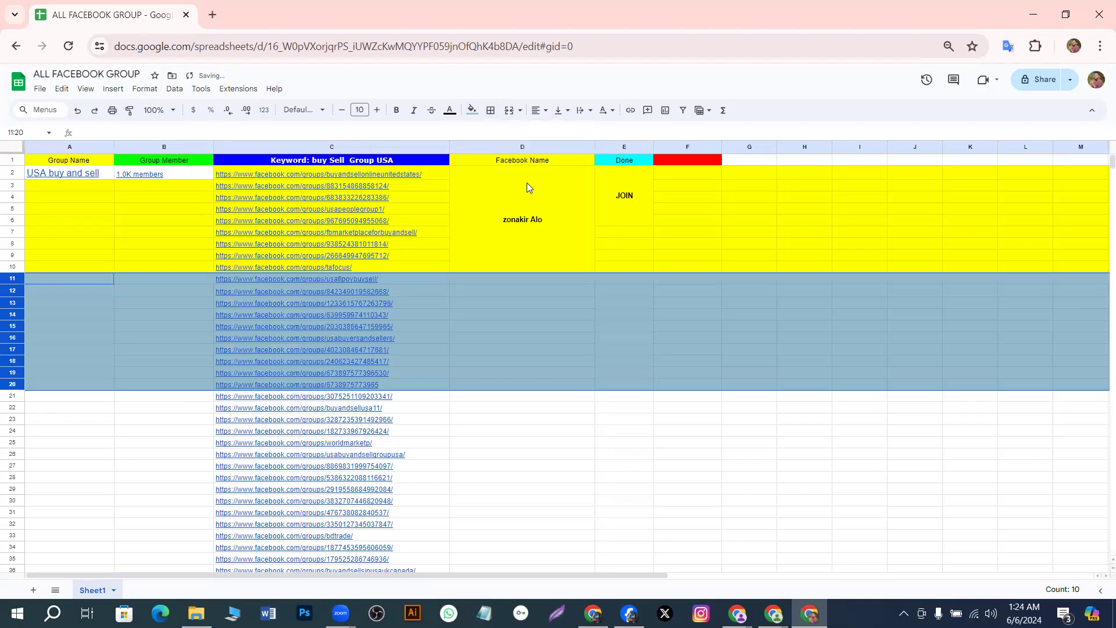
click(538, 452)
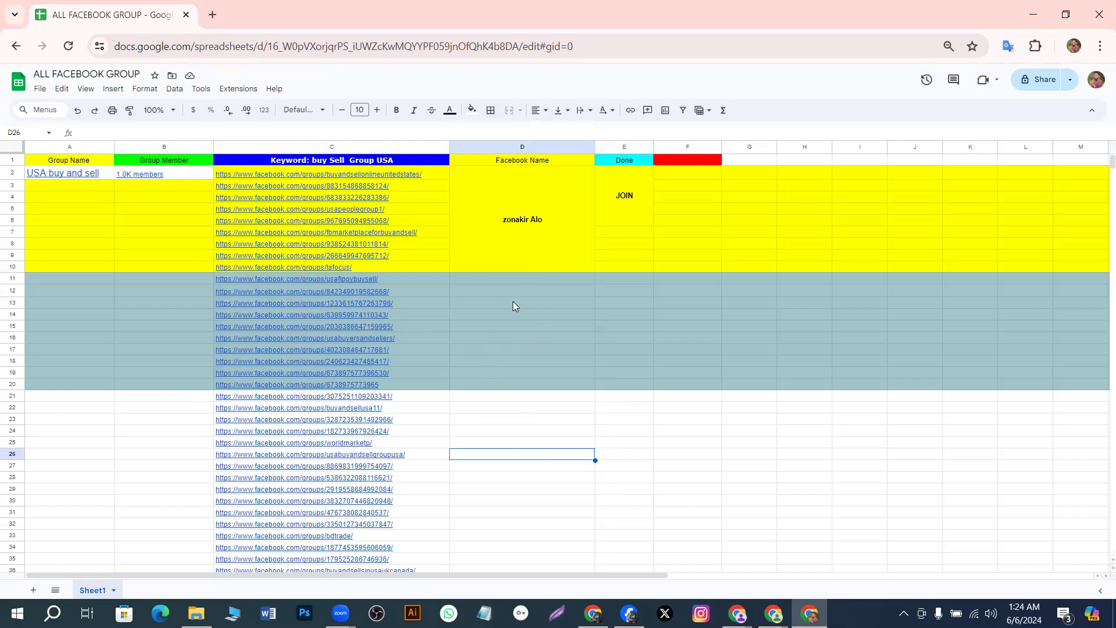
Select the Facebook Name cells from D11 and undo the stray white fills
drag(518, 282, 523, 364)
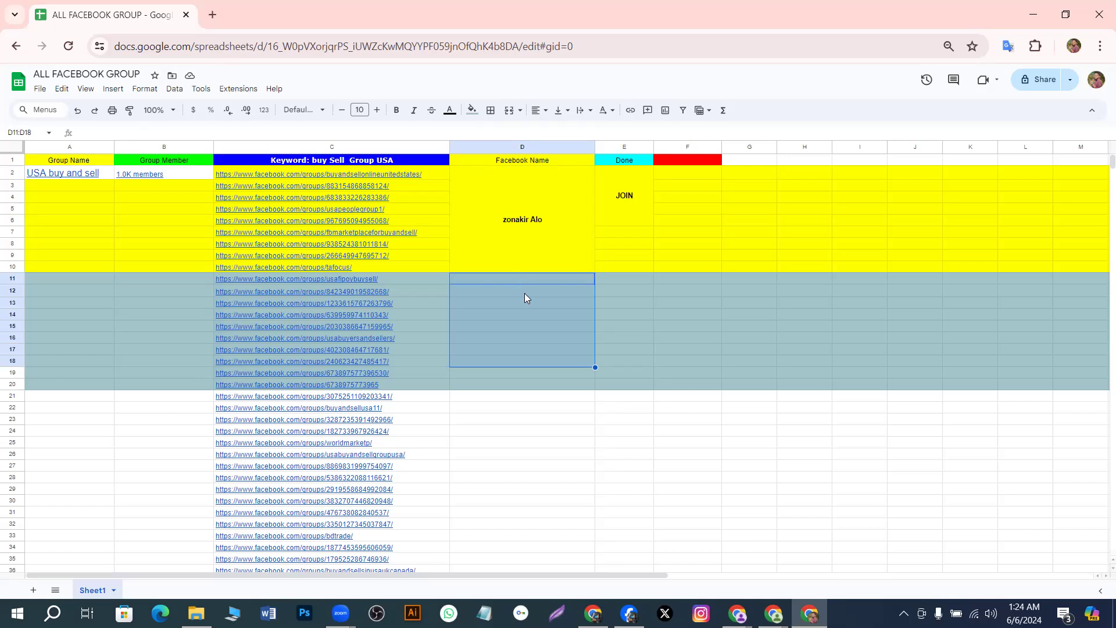
click(600, 283)
drag(534, 280, 530, 349)
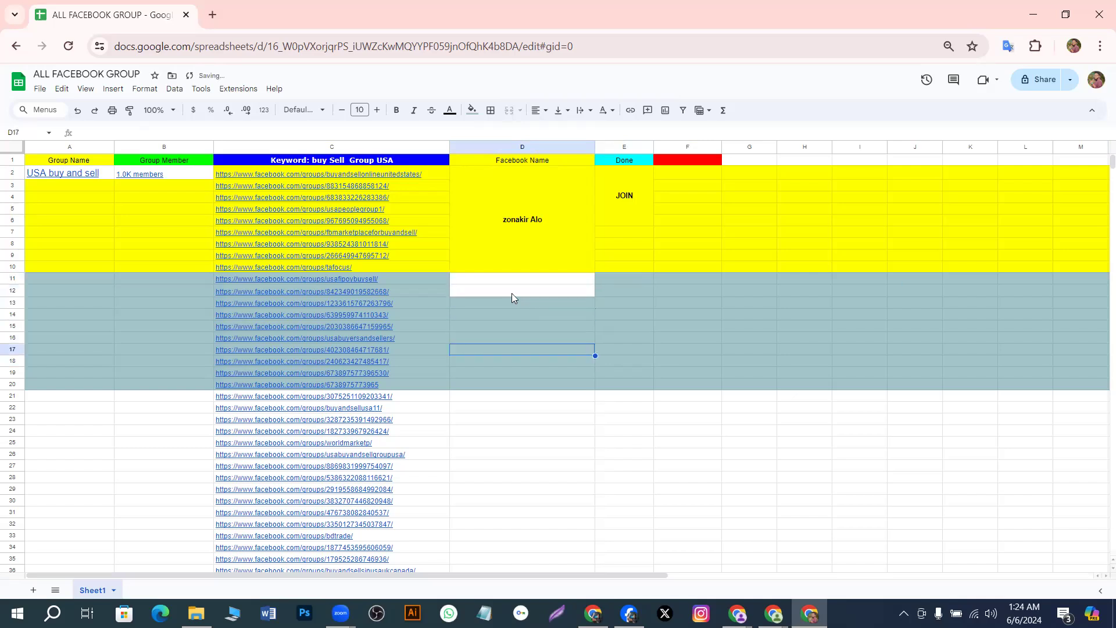
click(469, 291)
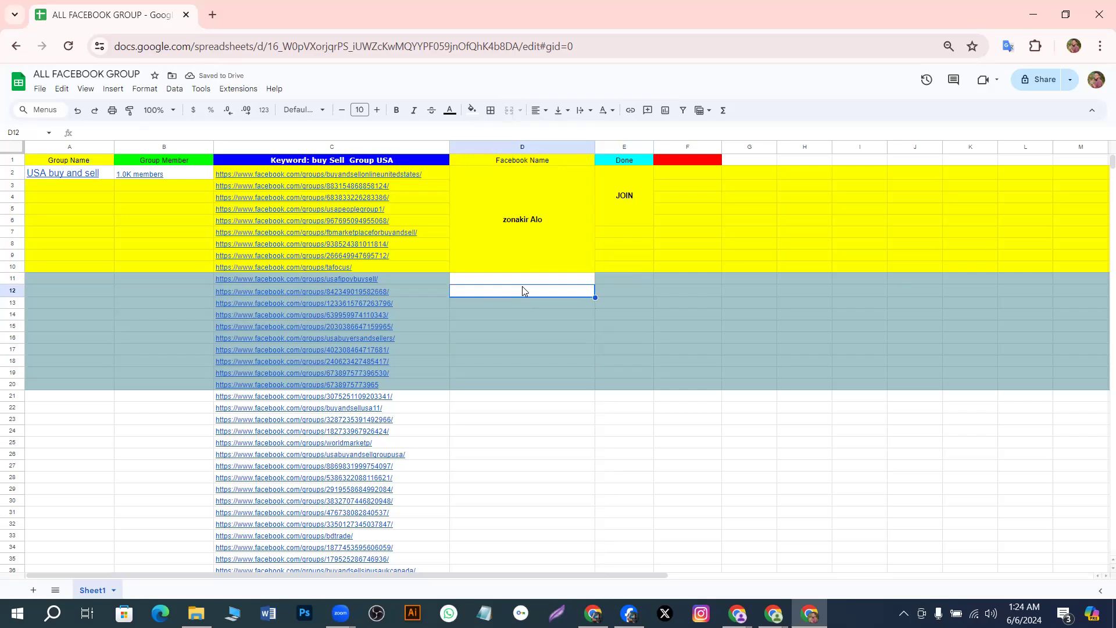
click(435, 281)
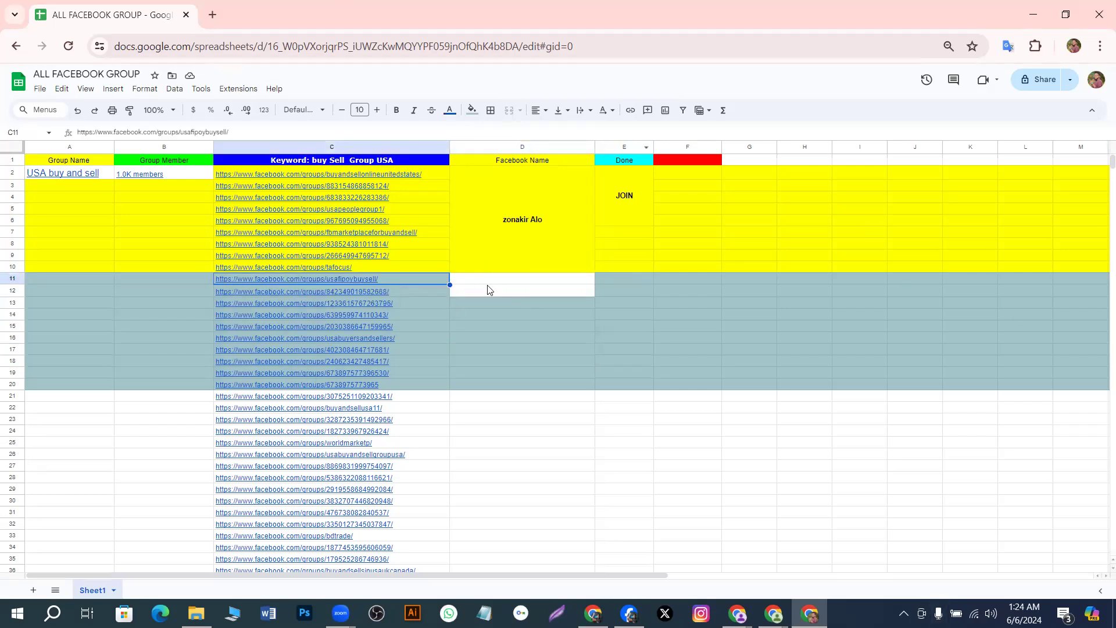
click(528, 292)
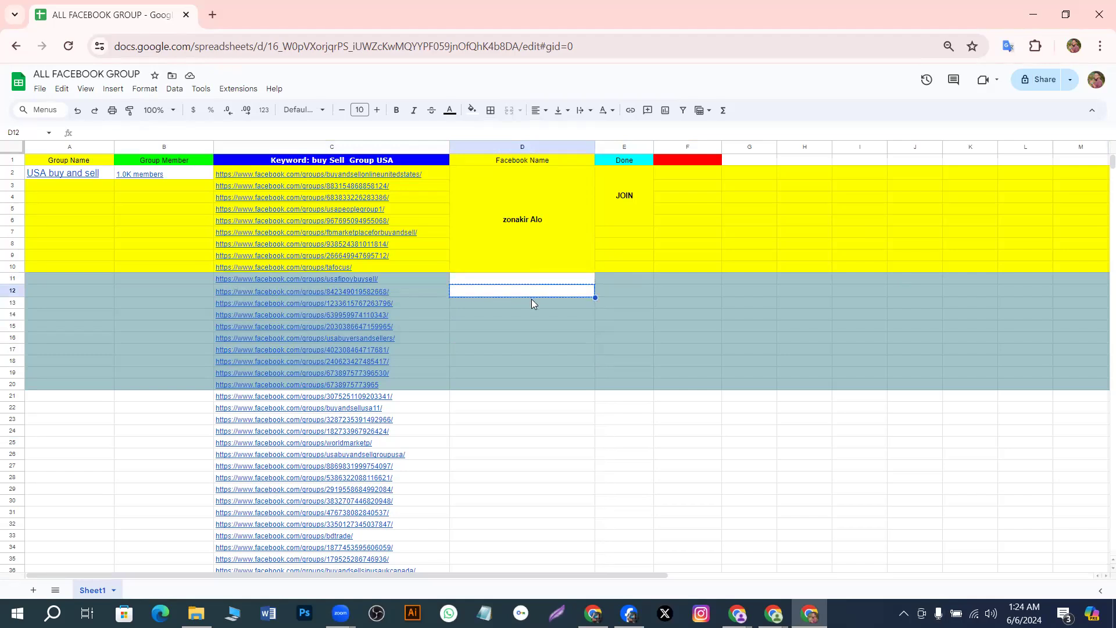
click(532, 299)
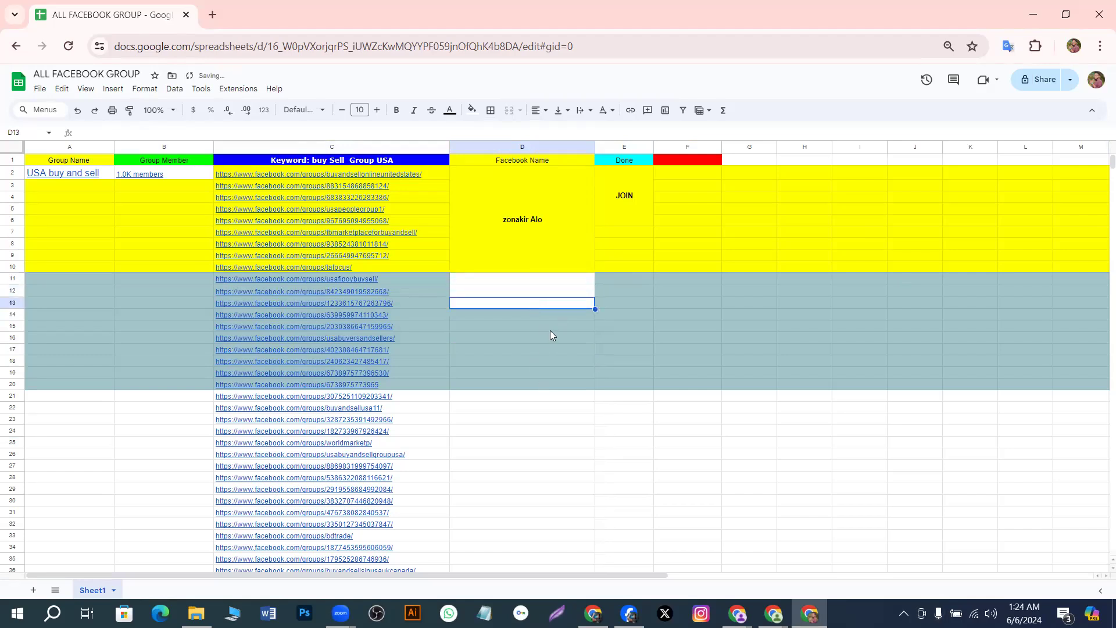
key(ctrl+z)
key(ctrl+z)
key(ctrl+z)
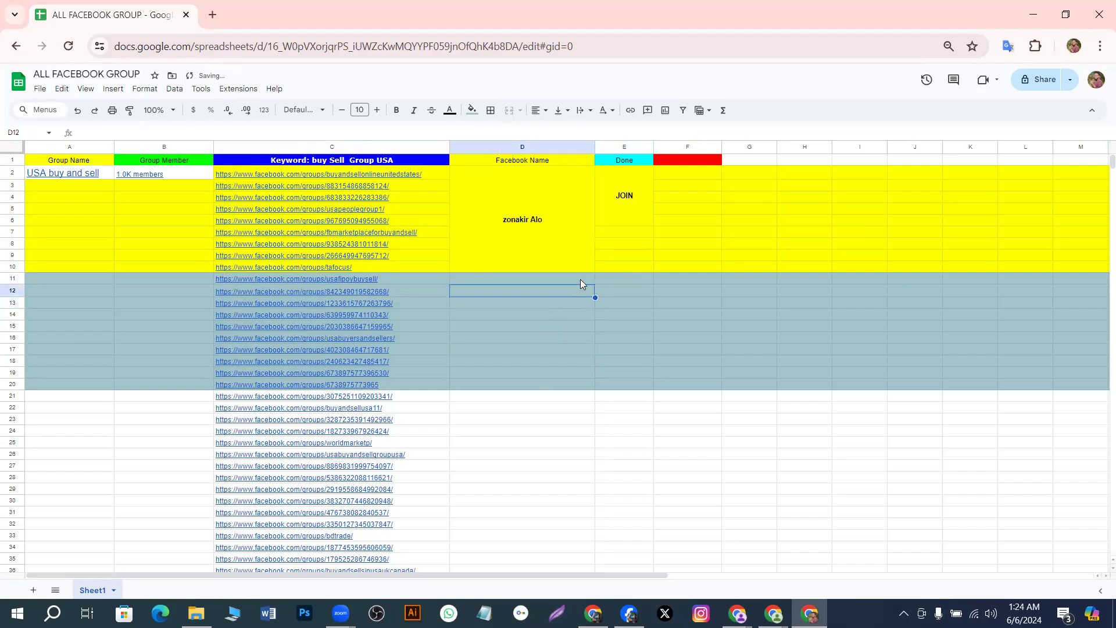
Select D11:D20 and combine them with Merge cells
drag(579, 277, 578, 383)
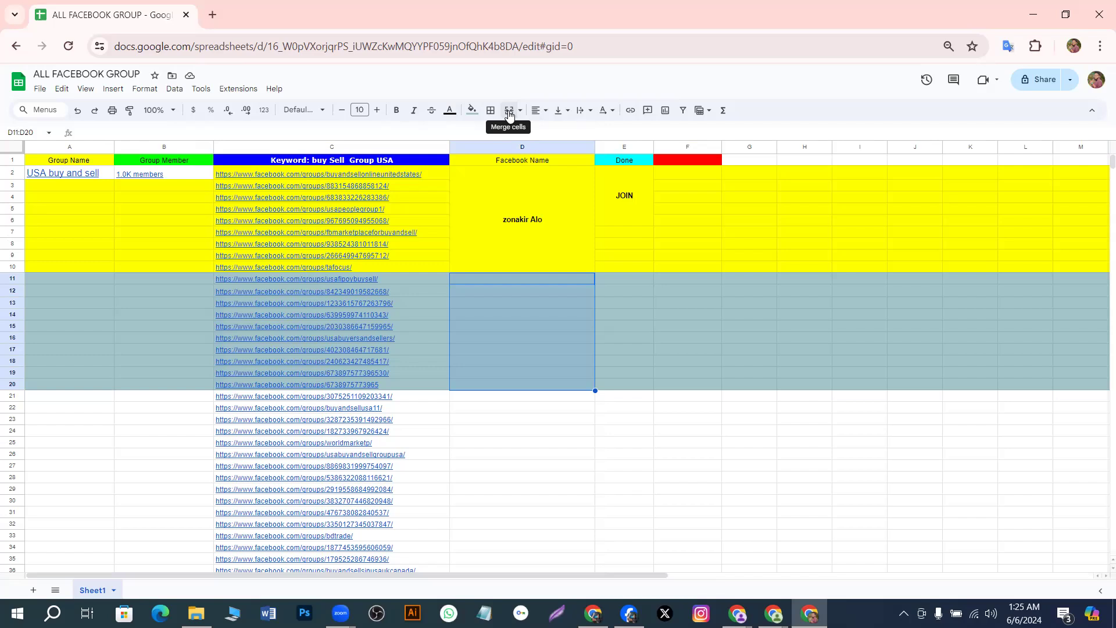
click(509, 112)
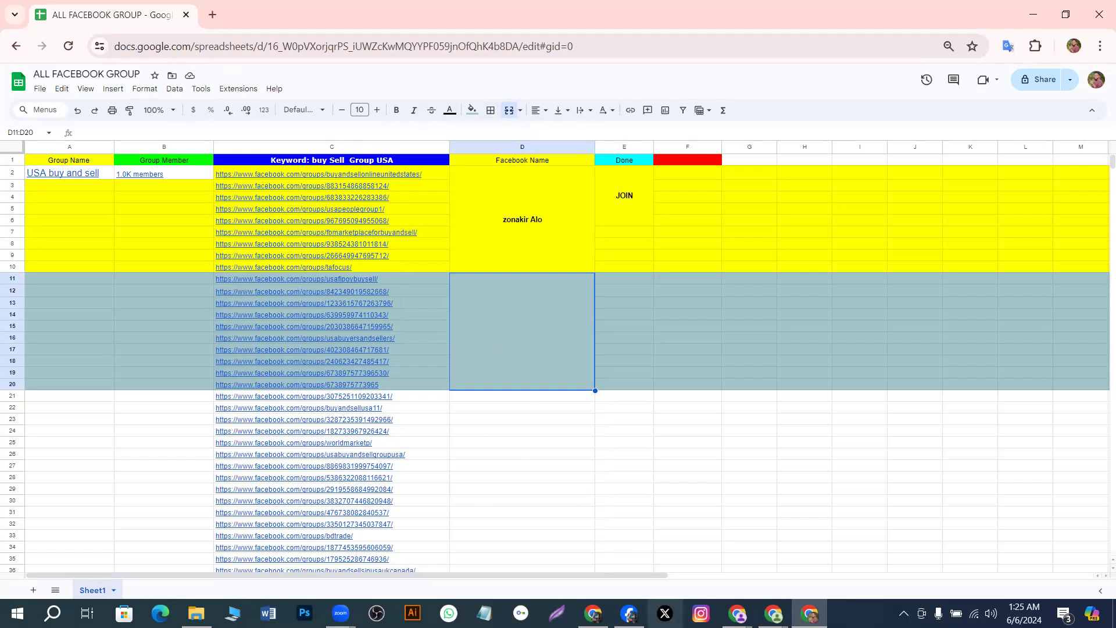
mouse_move(737, 613)
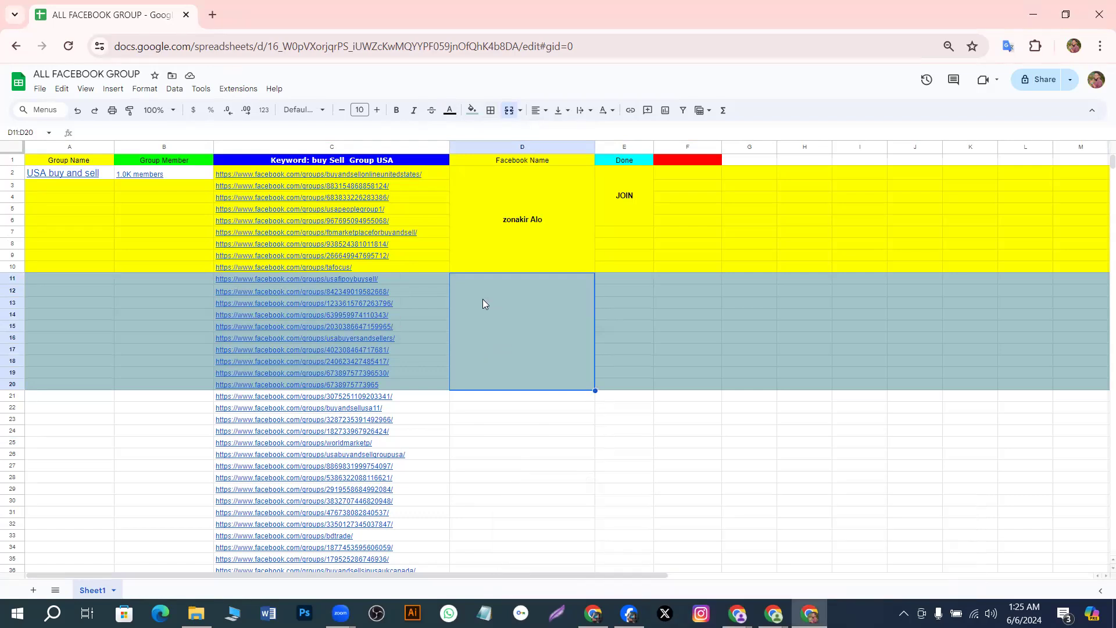
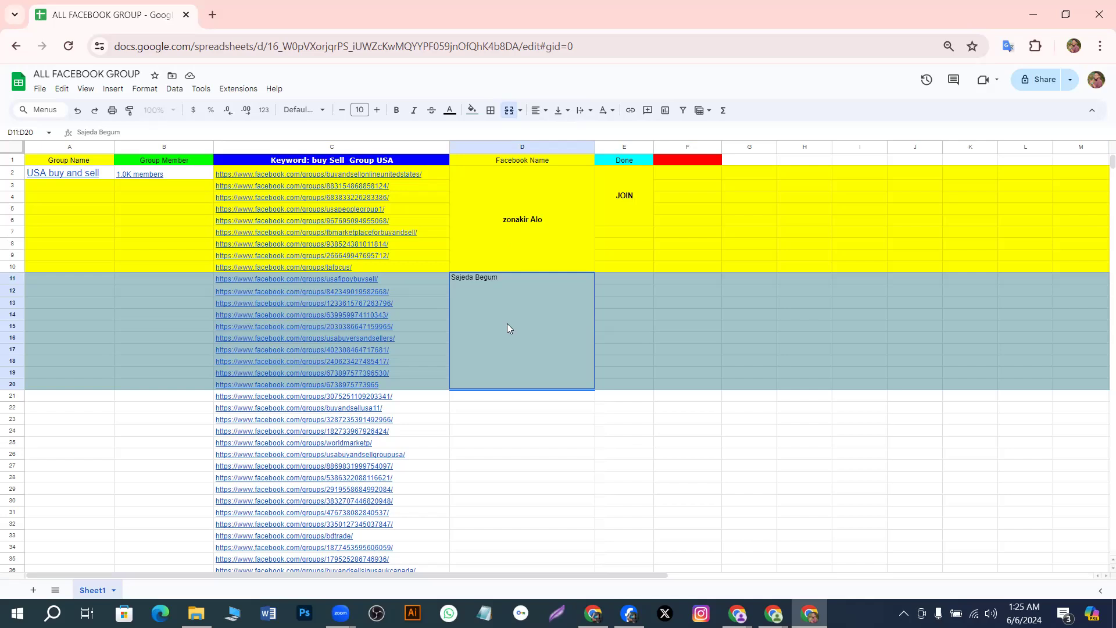
Enter the Facebook account name in the merged cell, centred horizontally and vertically
click(540, 112)
click(553, 132)
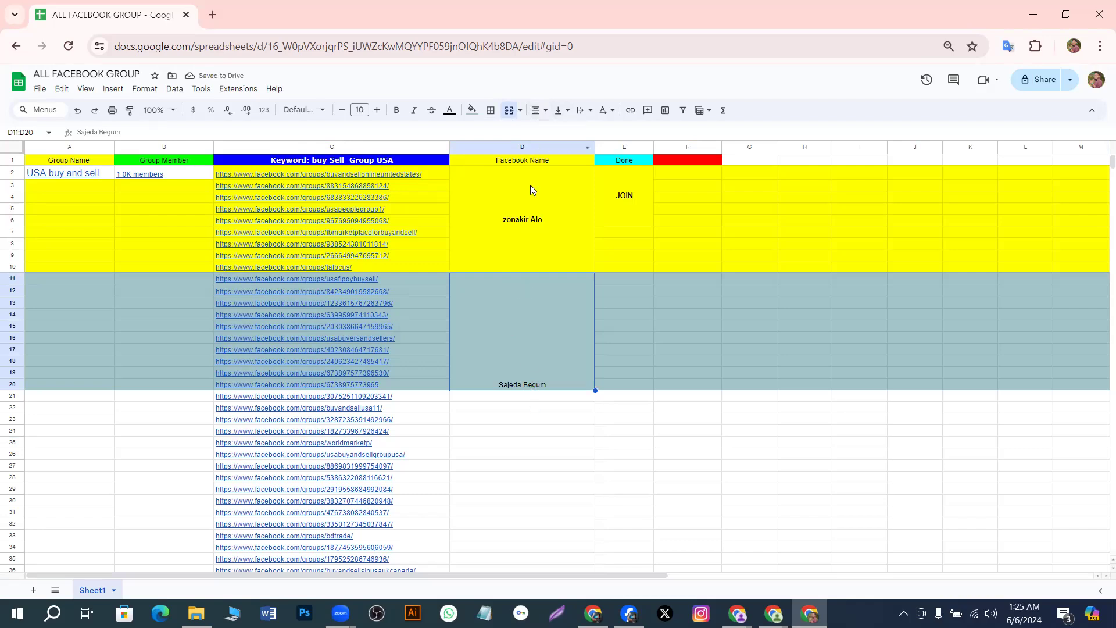
click(565, 115)
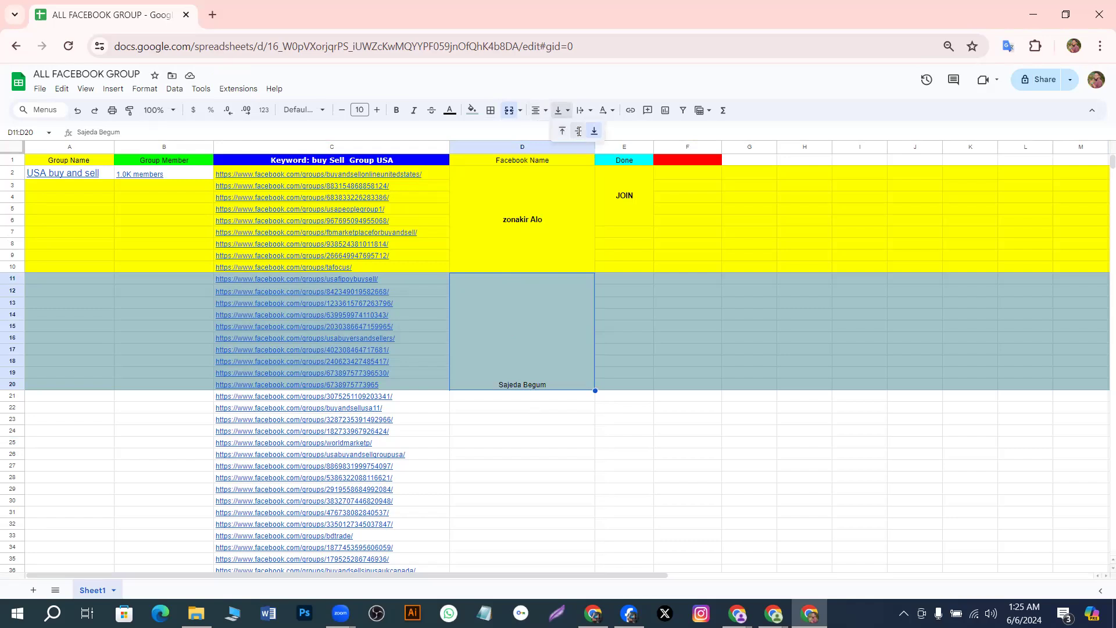
click(578, 131)
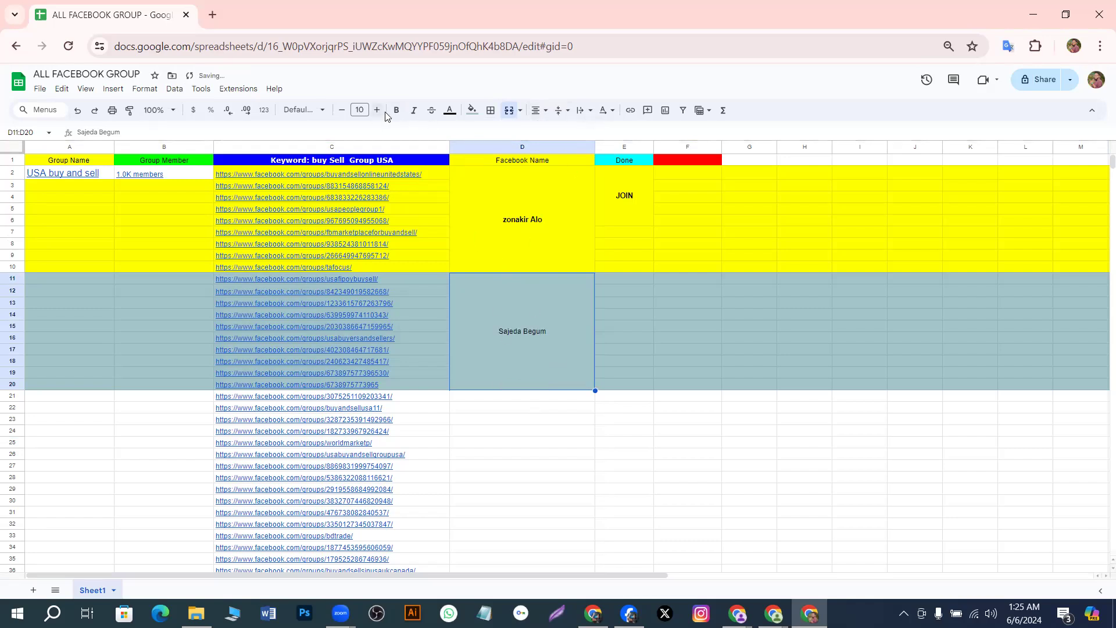
Make the name bold at font size 15
click(400, 114)
click(376, 113)
click(376, 110)
click(376, 111)
click(376, 111)
click(376, 110)
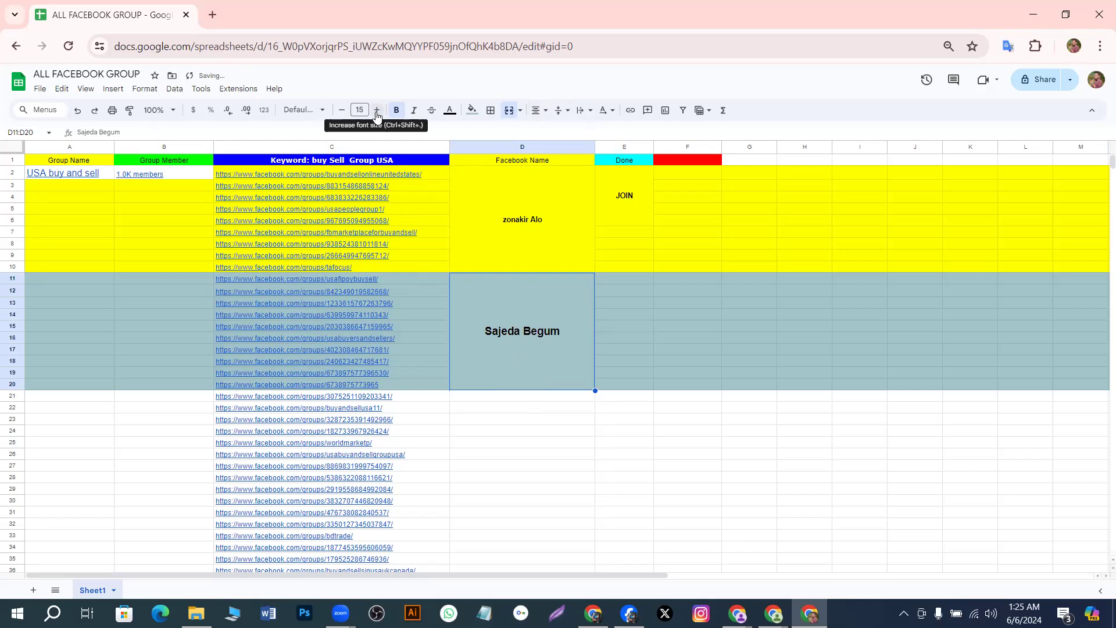
click(551, 478)
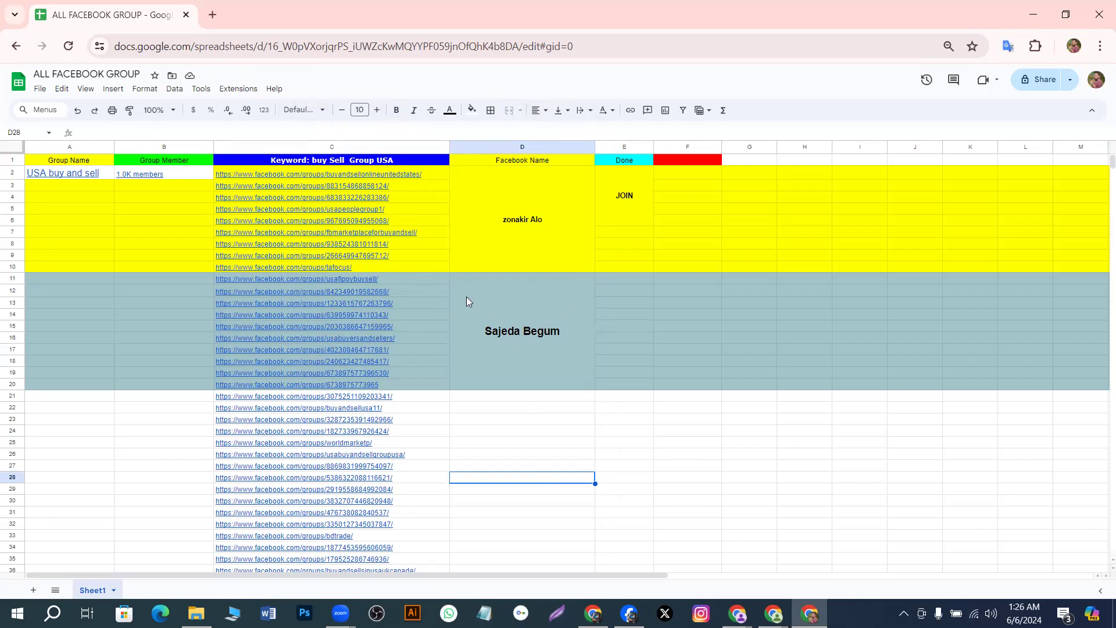
Copy the group links from rows 12, 13 and the Buy Sell USA row using their Copy link icons
mouse_move(277, 283)
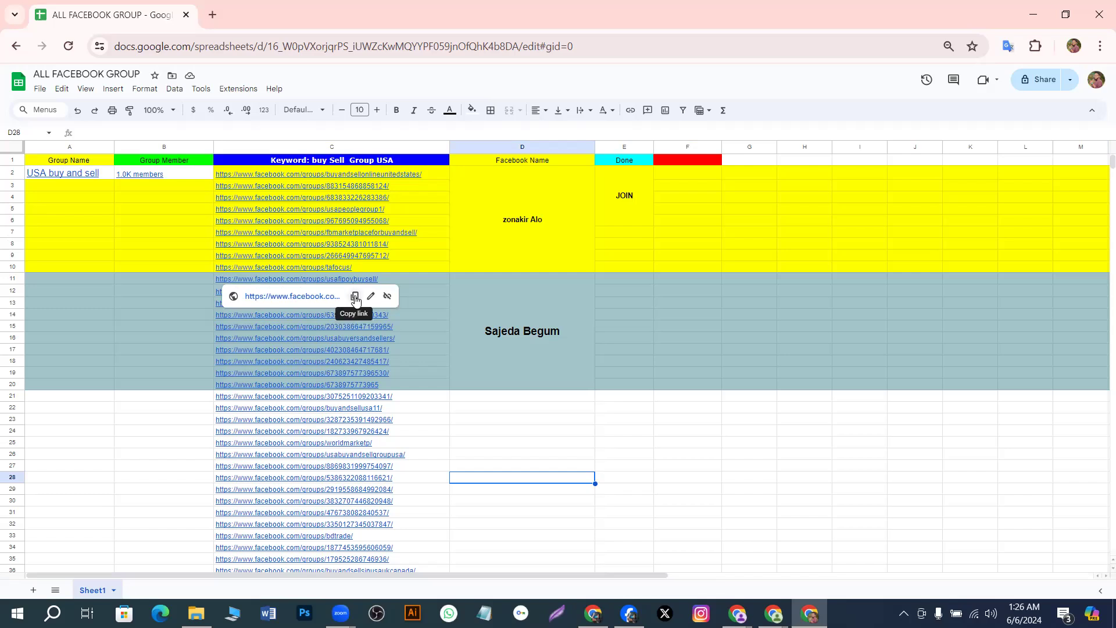
click(355, 299)
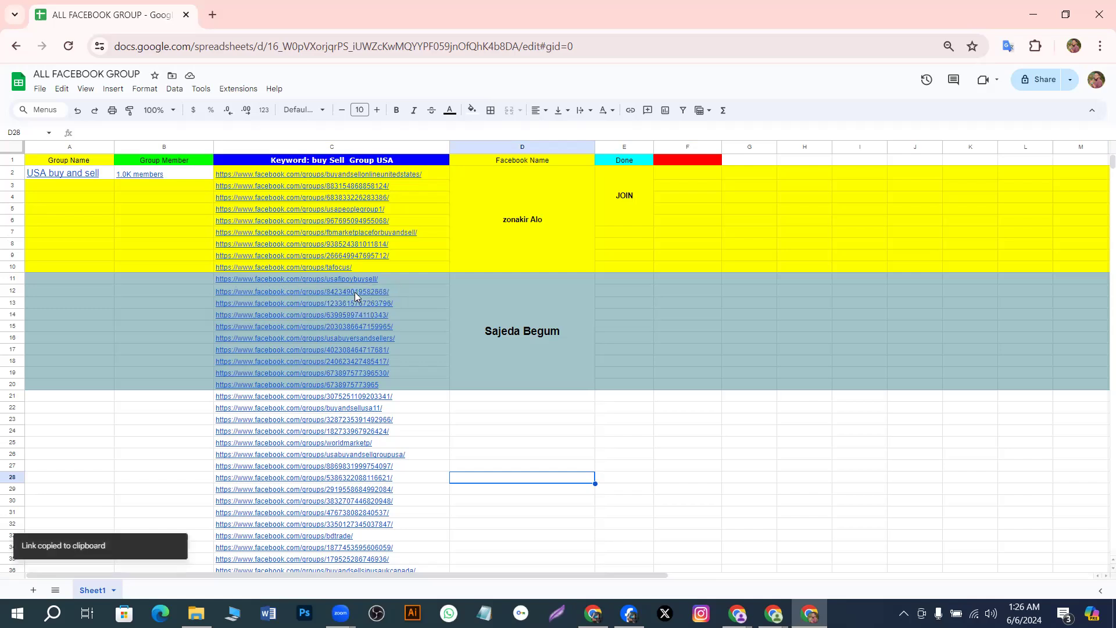
mouse_move(357, 296)
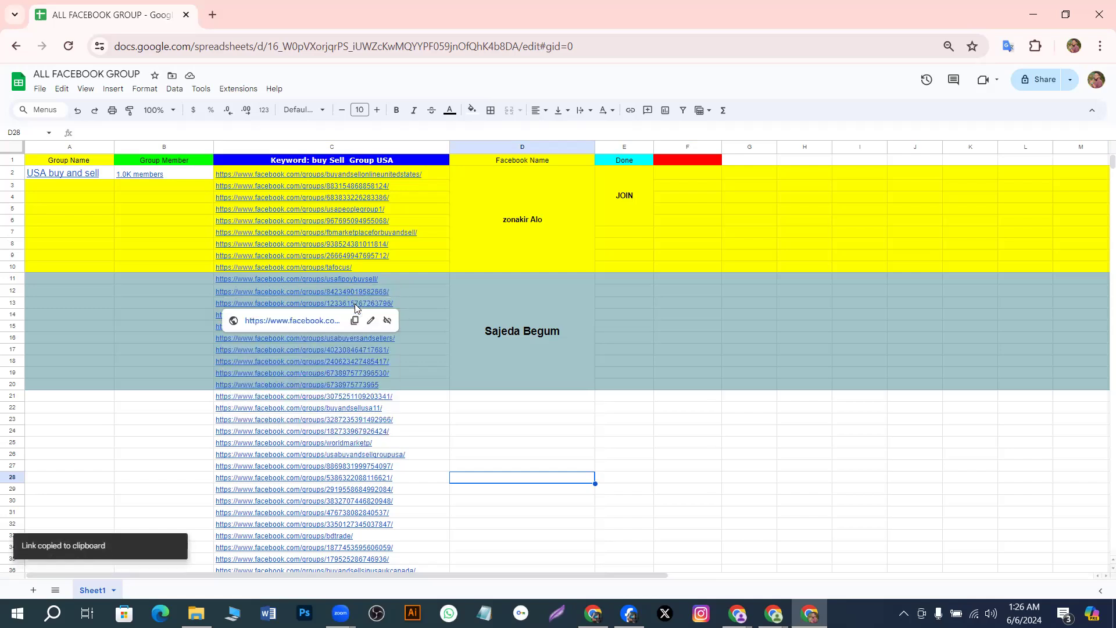
click(356, 317)
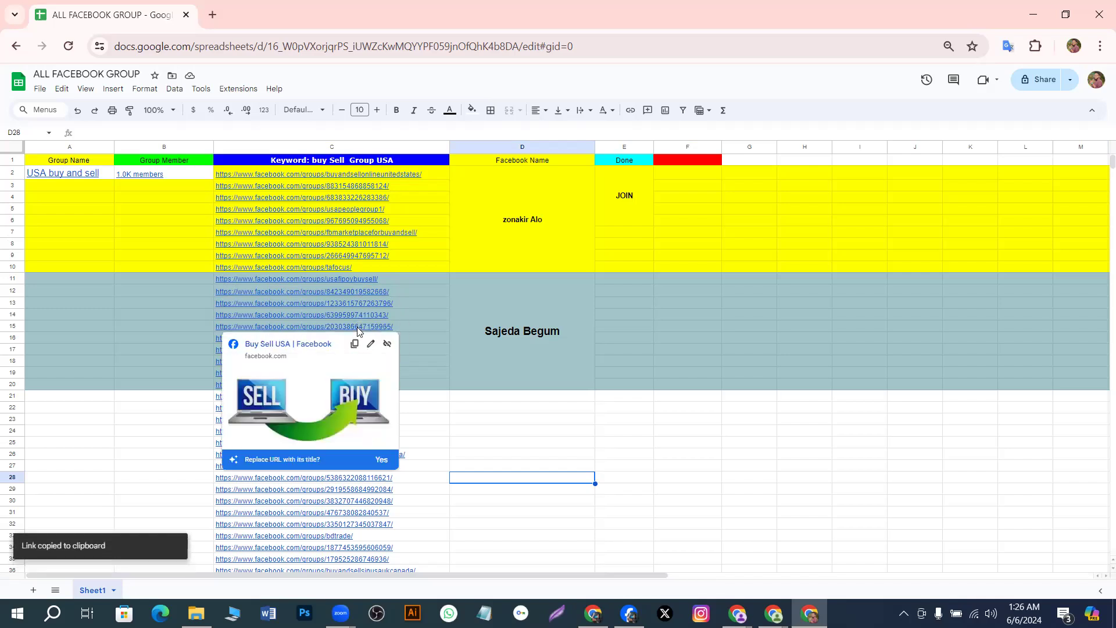
click(355, 343)
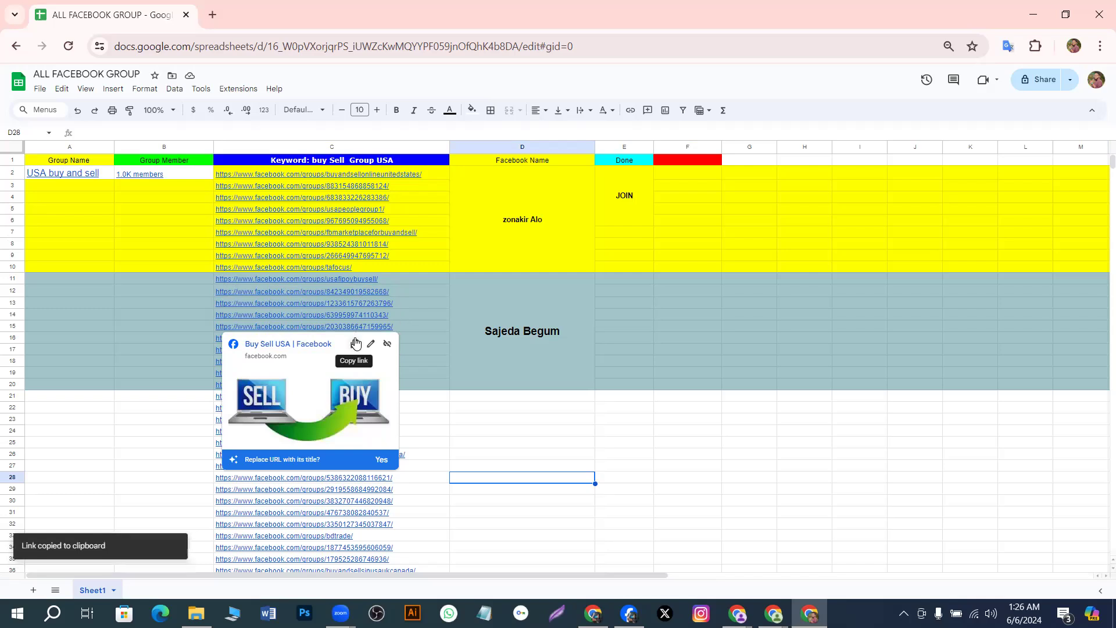
mouse_move(373, 294)
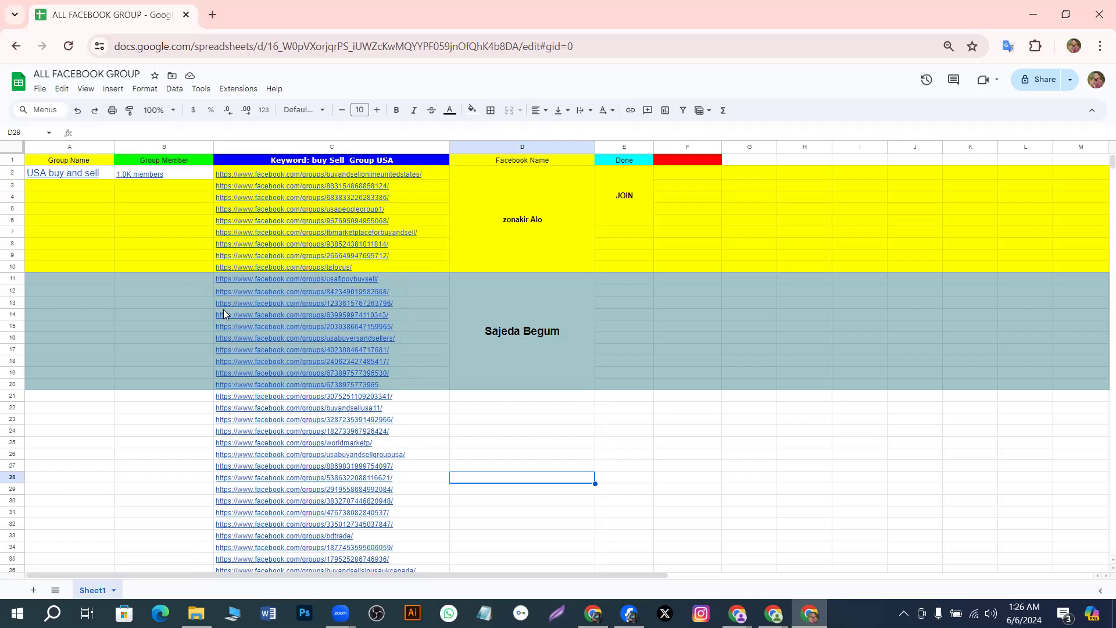
mouse_move(352, 325)
click(1029, 304)
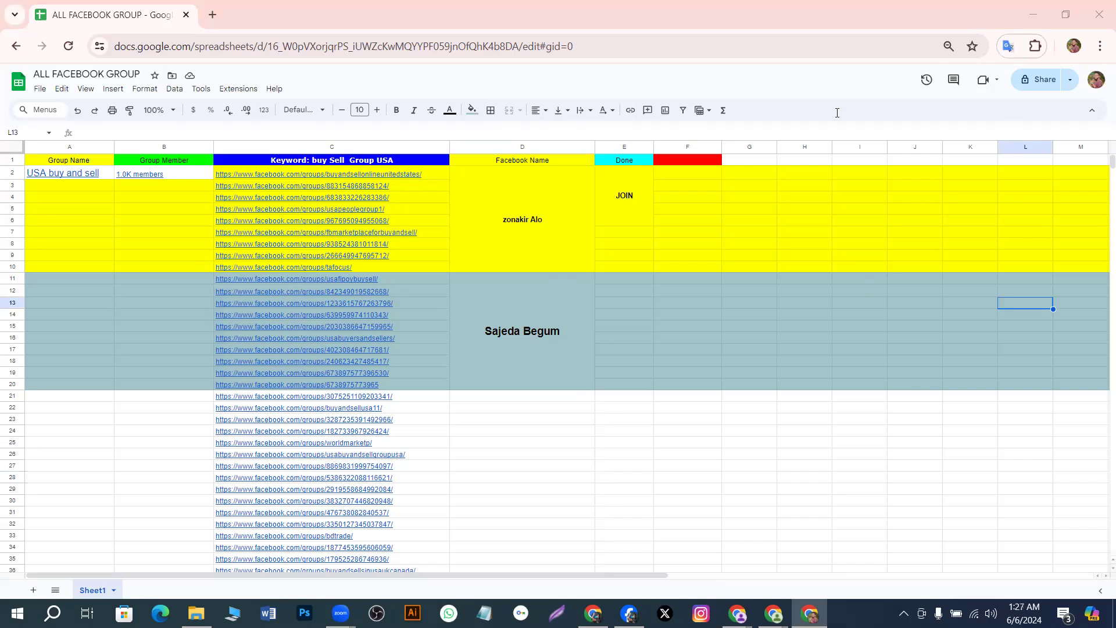
Minimize both Chrome windows, refresh the desktop, and launch the second Facebook profile maximized
click(1035, 11)
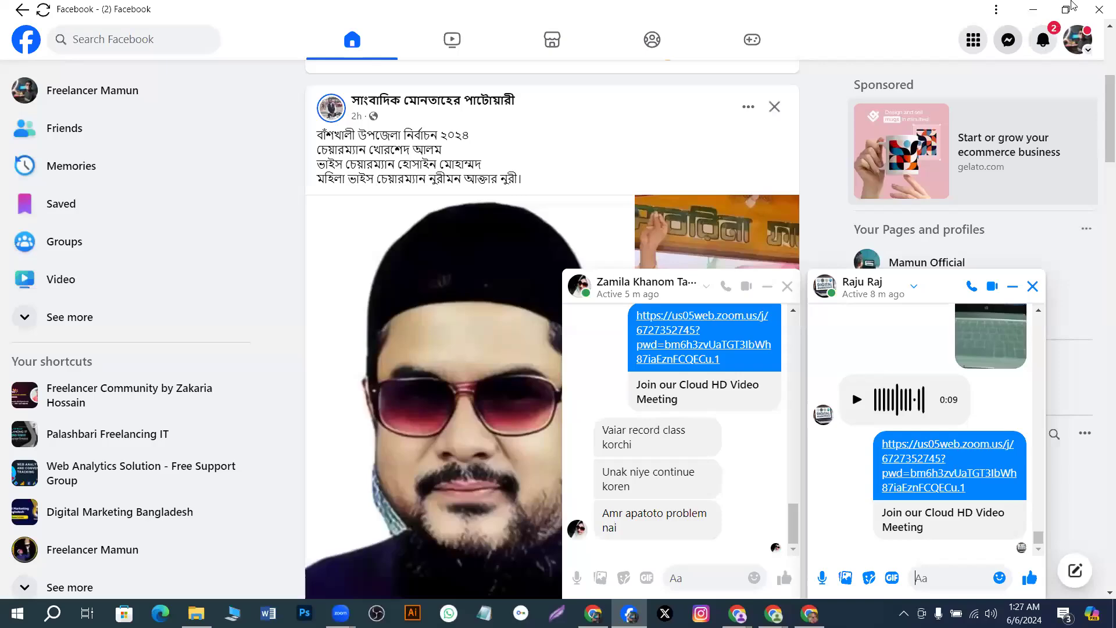
click(1035, 11)
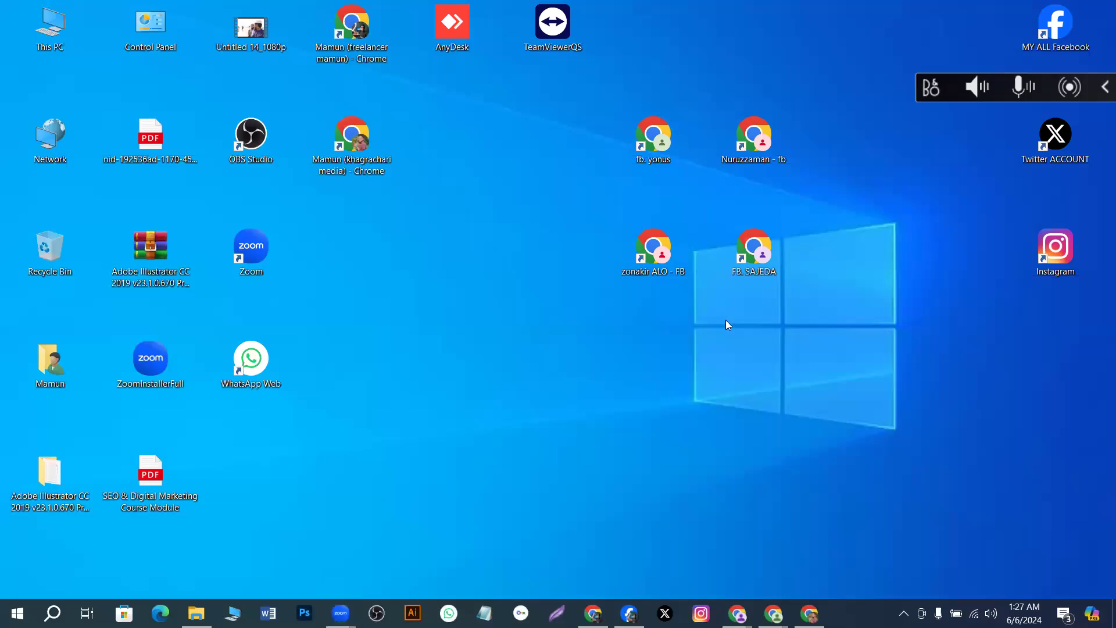
right_click(453, 338)
click(504, 382)
double_click(755, 256)
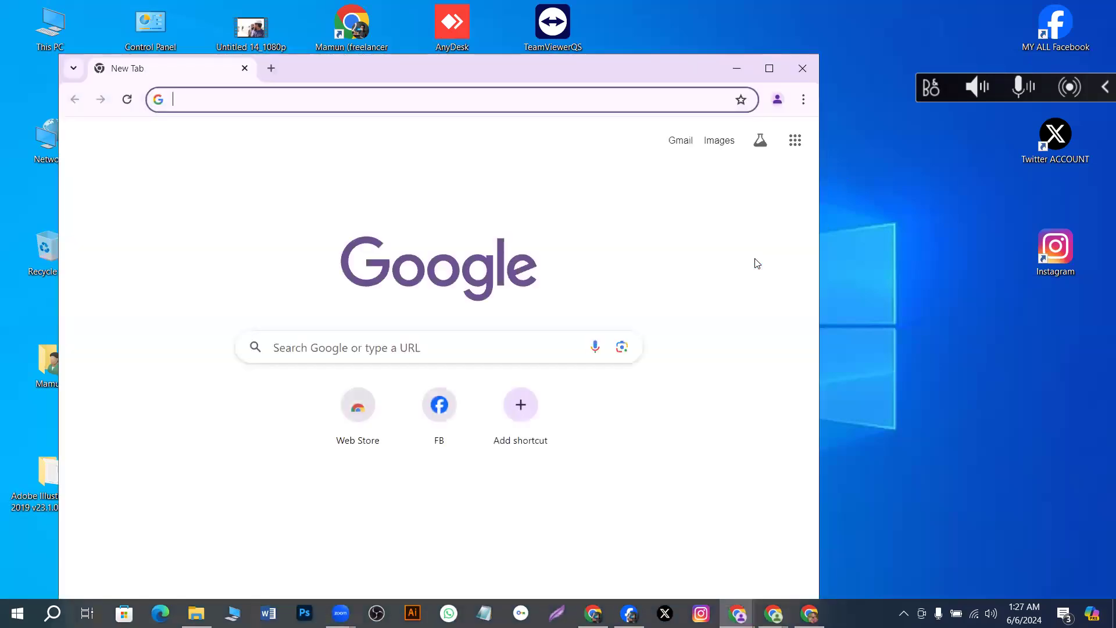
click(770, 68)
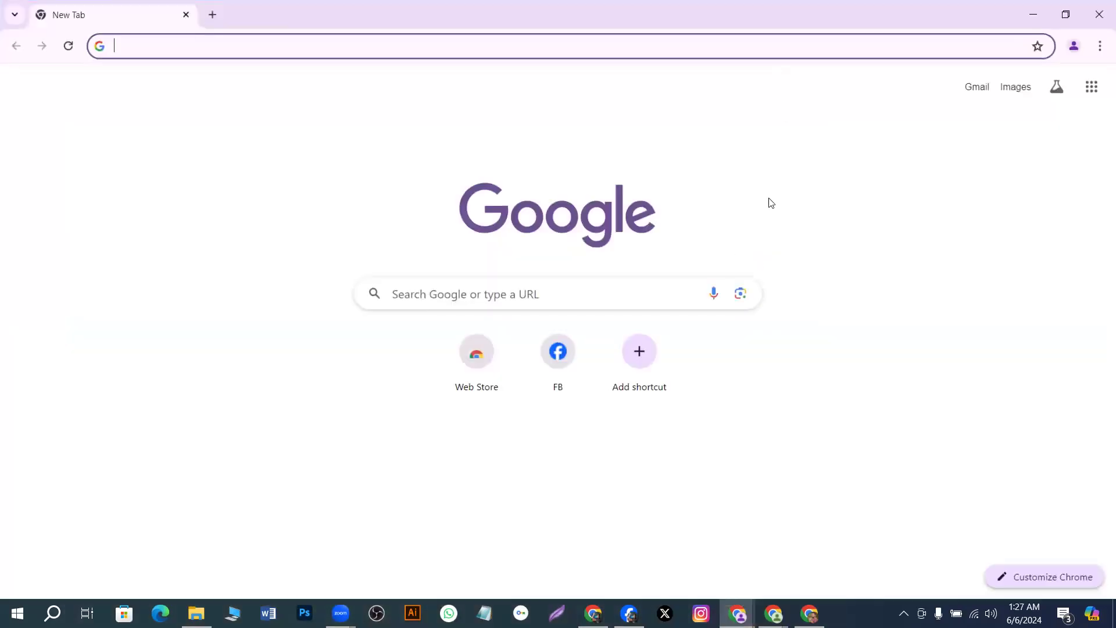
Open Facebook from the FB shortcut tile and add a blank tab beside it
click(560, 360)
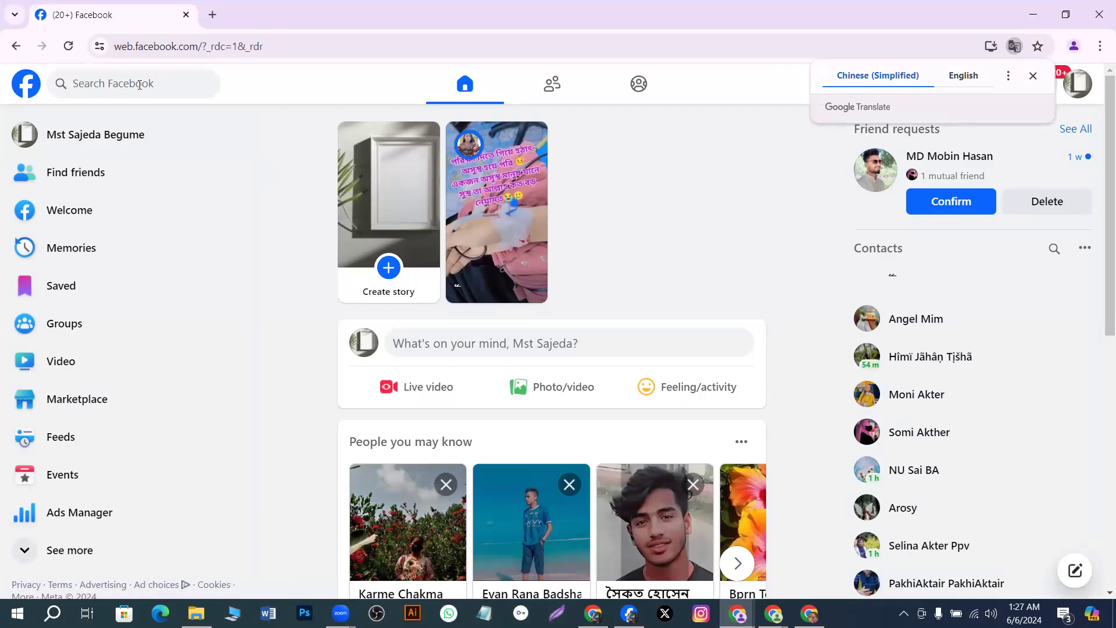
click(204, 22)
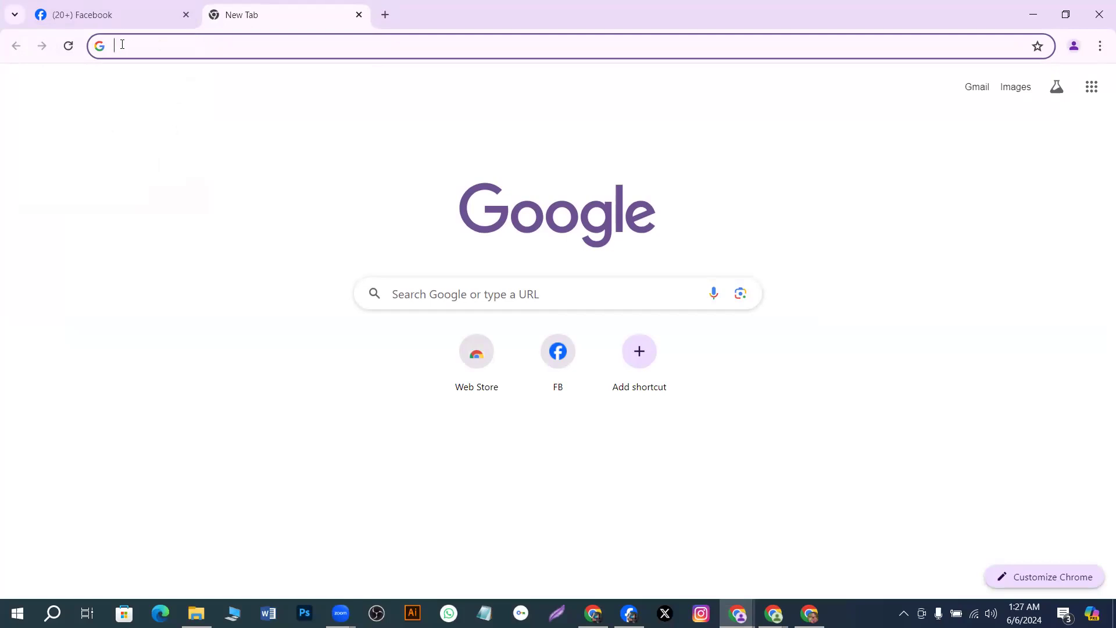
Paste two copied group links from clipboard history into new tabs, then close the third tab
key(super+v)
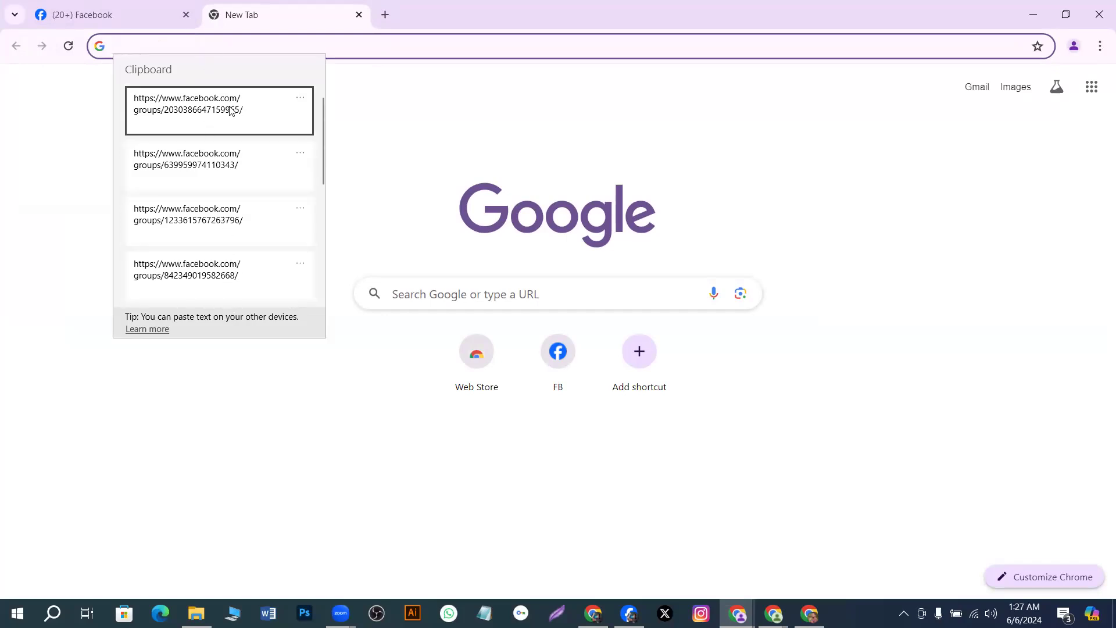
click(196, 107)
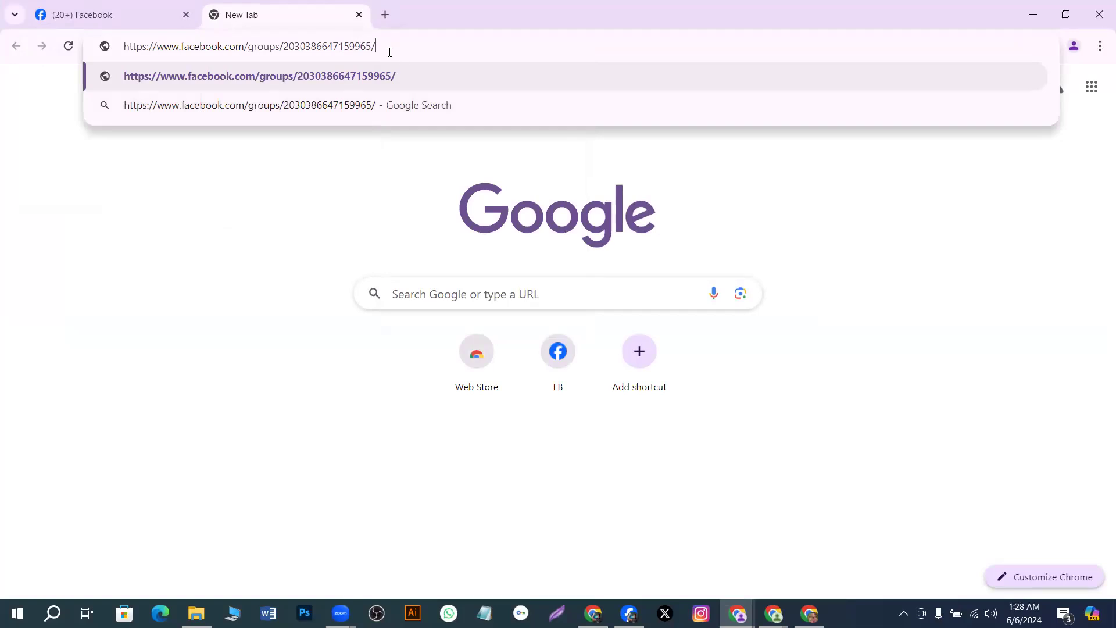
click(385, 15)
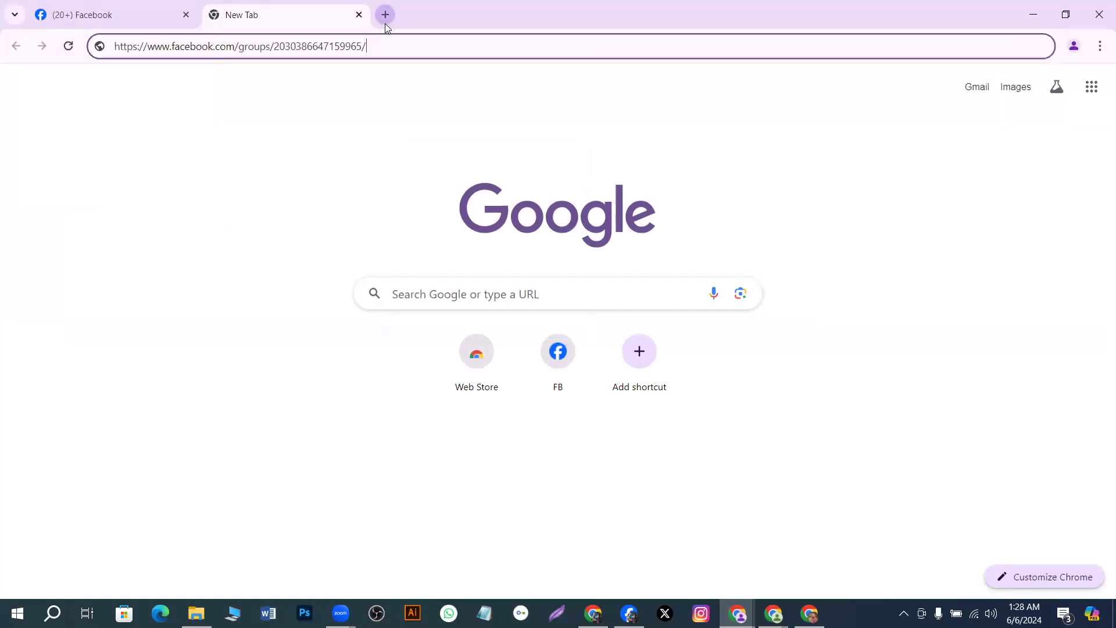
click(228, 51)
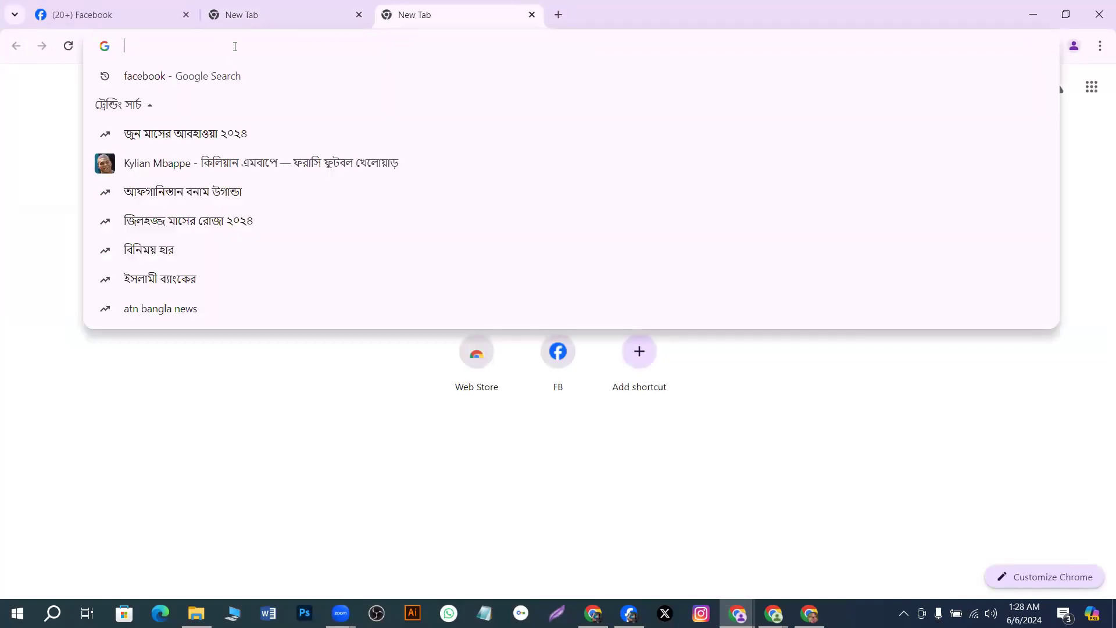
key(super+v)
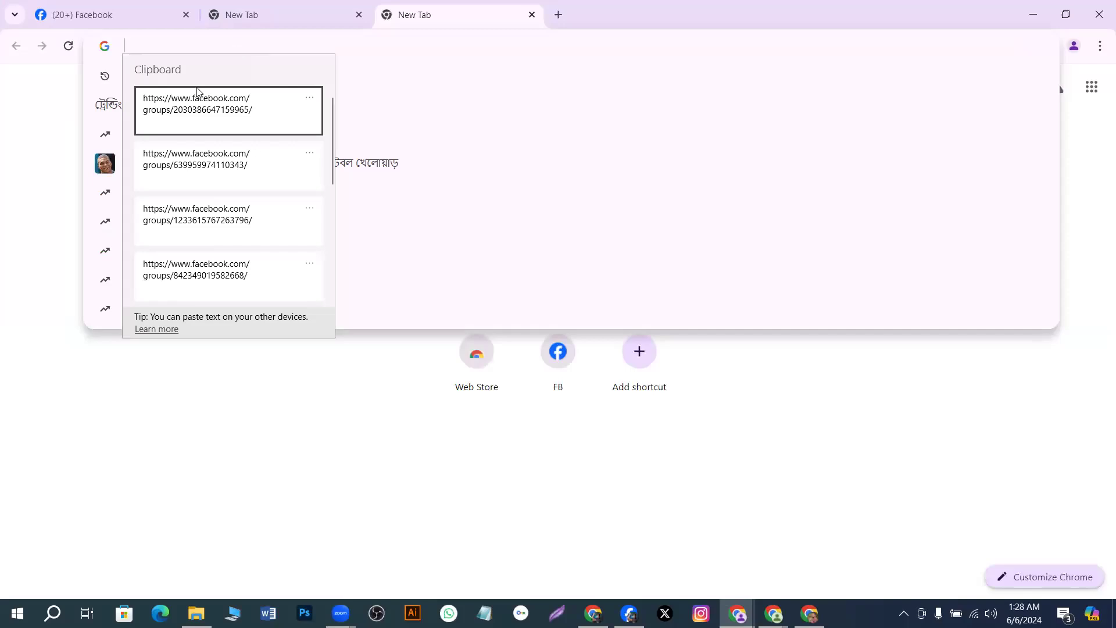
click(210, 161)
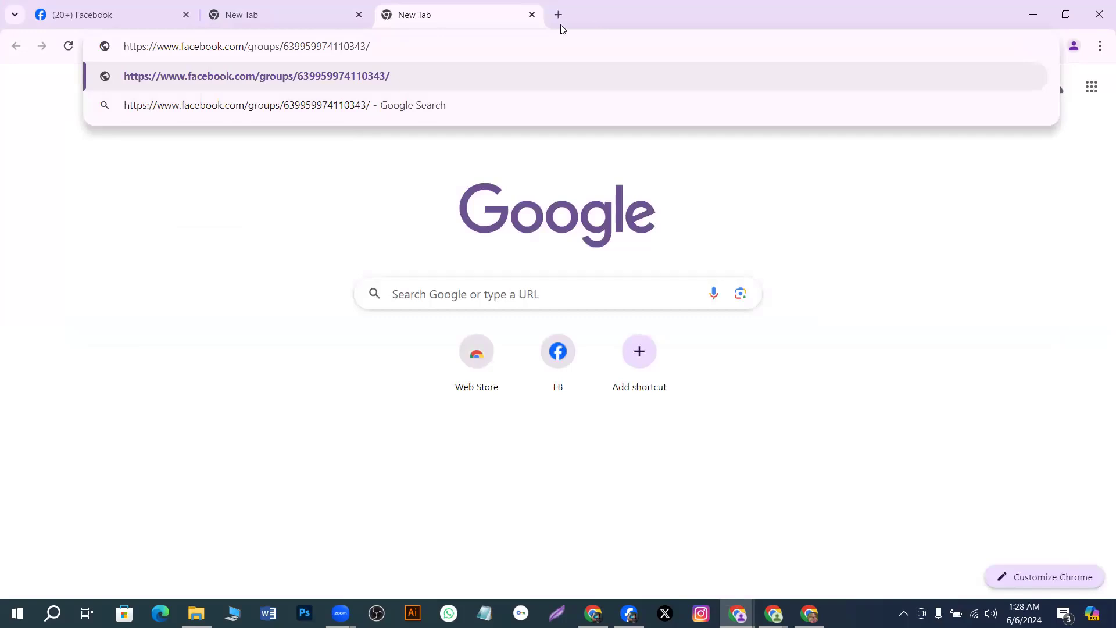
key(alt+Tab)
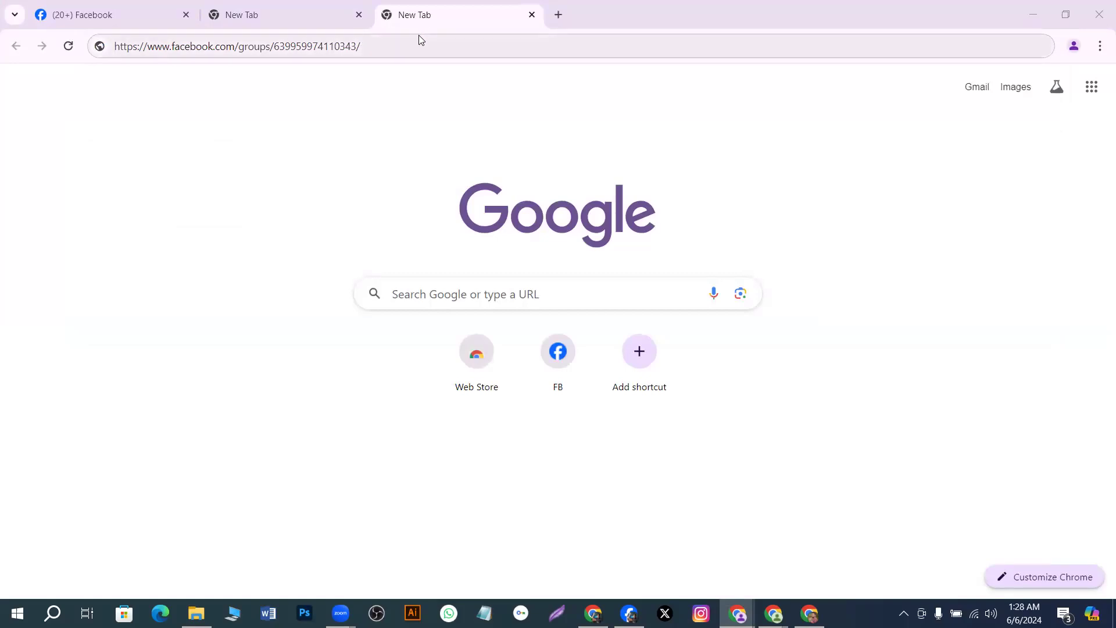
click(530, 16)
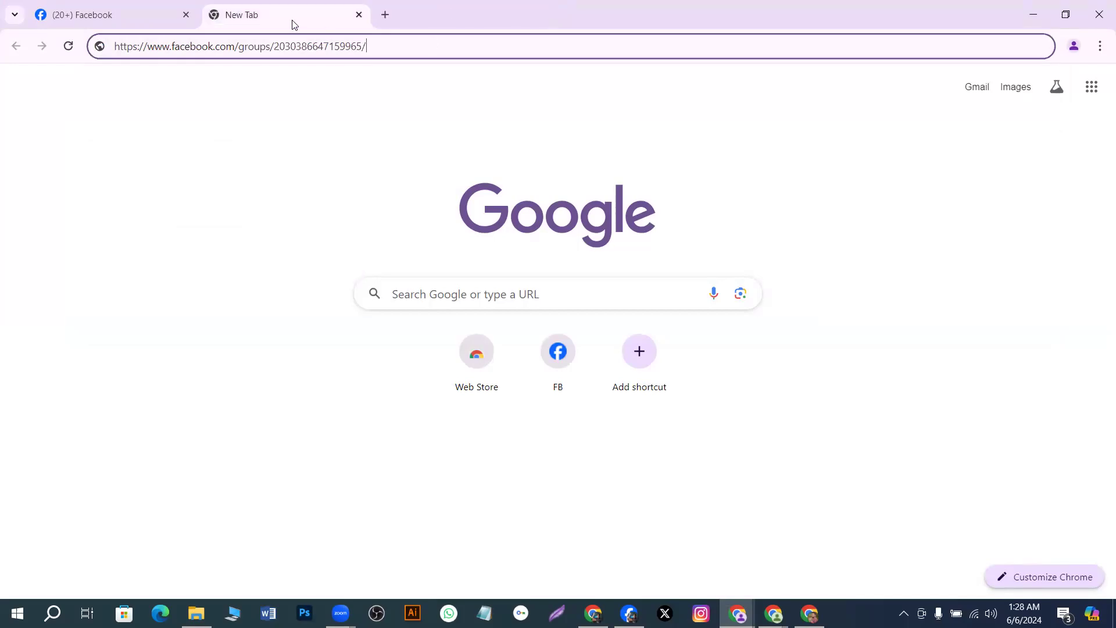
Load the Buy Sell USA and BUY AND SELL IN USA group links in new tabs
click(359, 15)
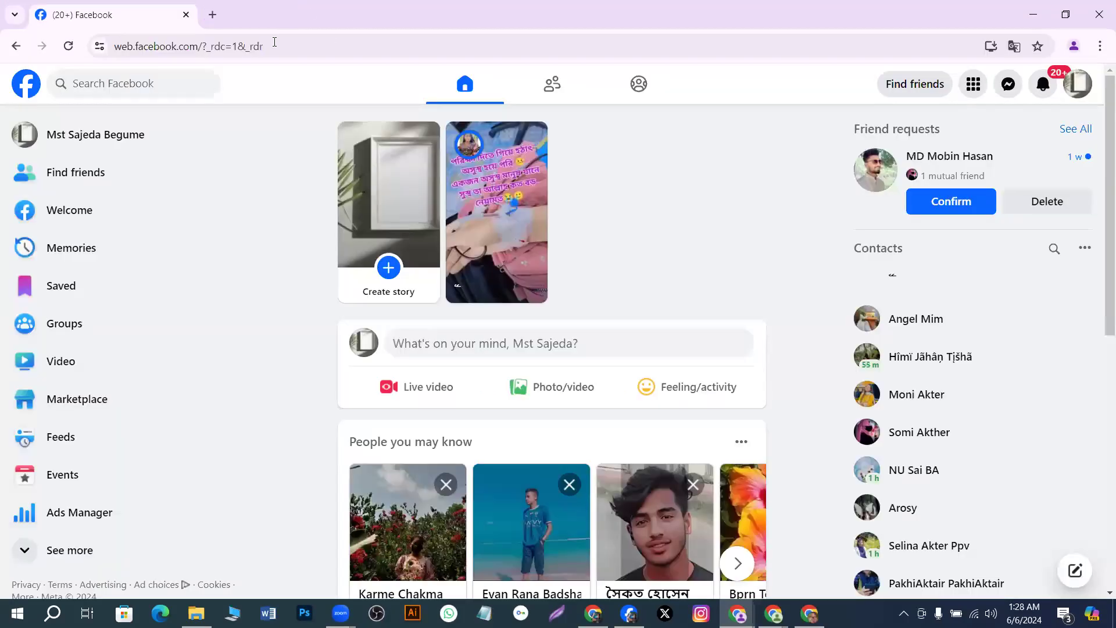
click(213, 16)
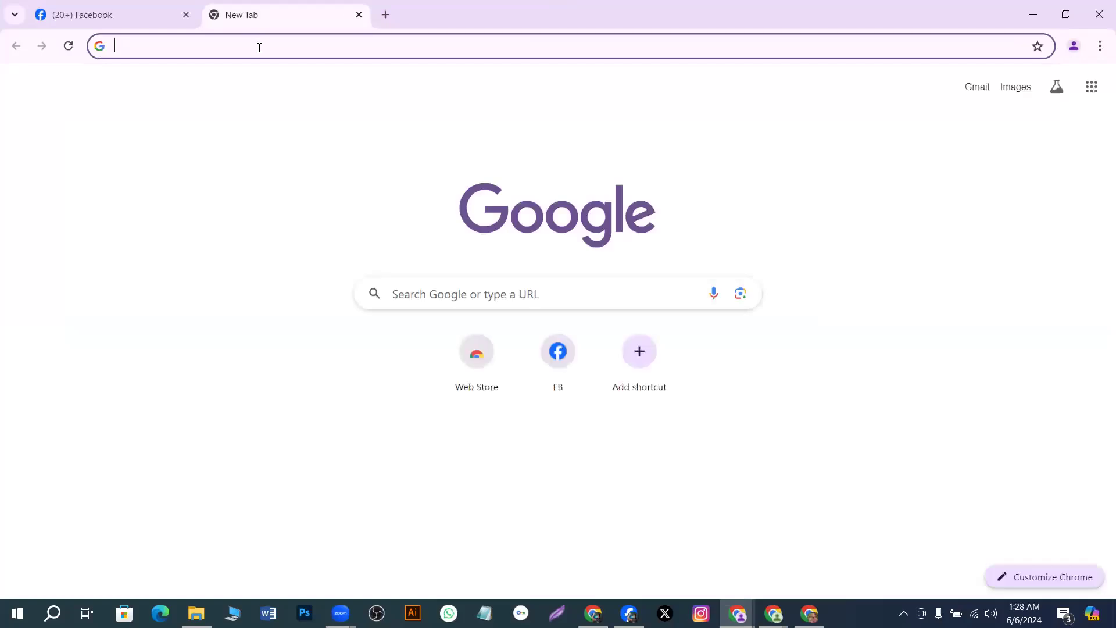
key(super+v)
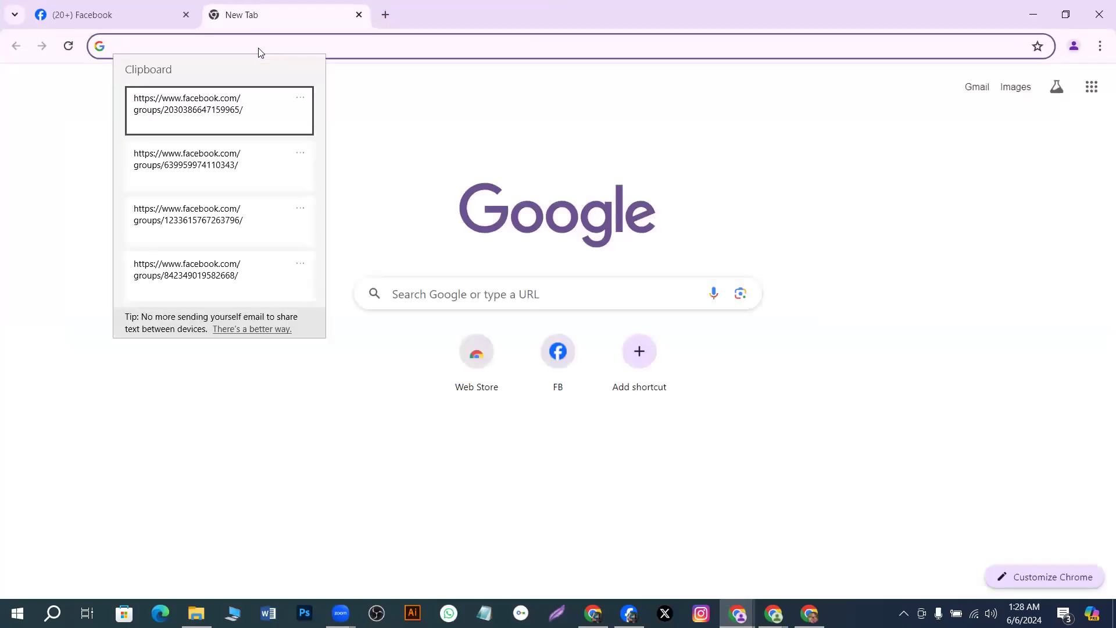
click(197, 112)
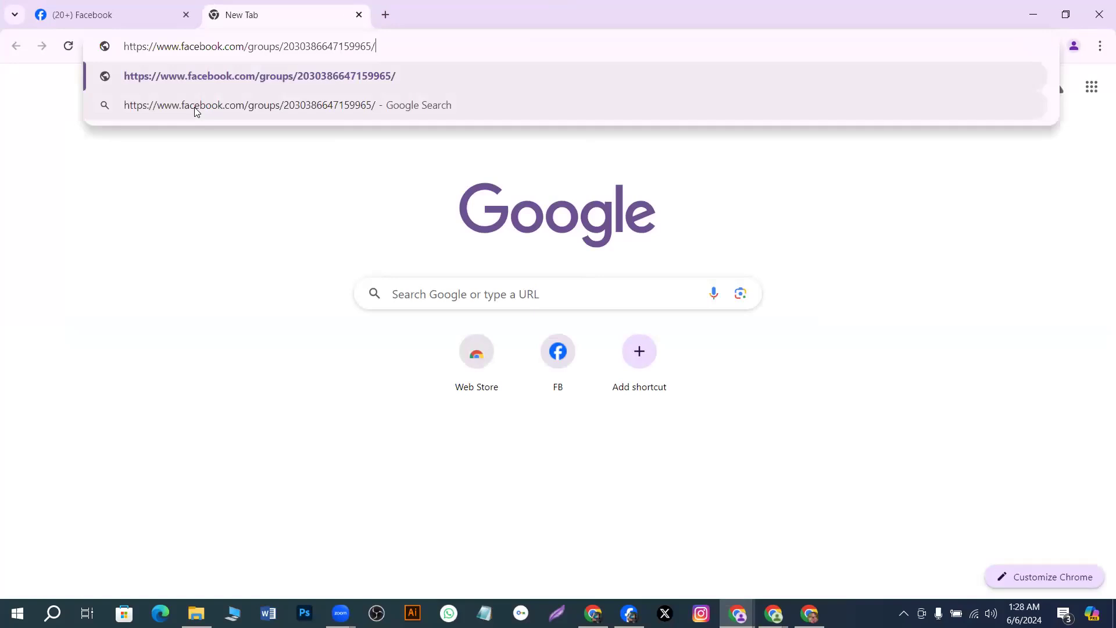
key(Return)
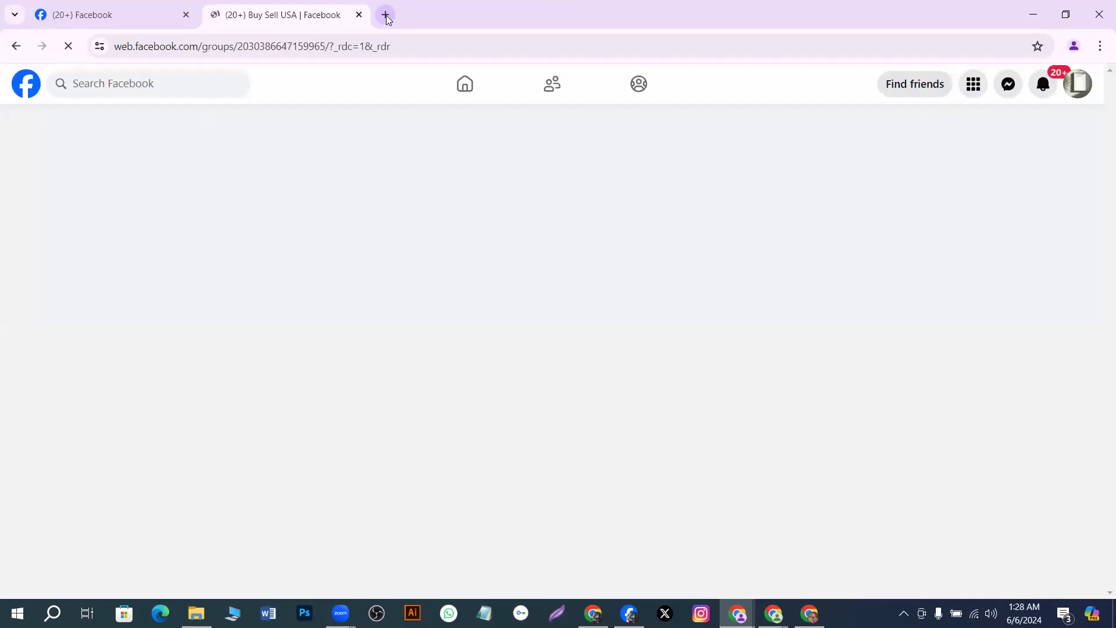
click(386, 14)
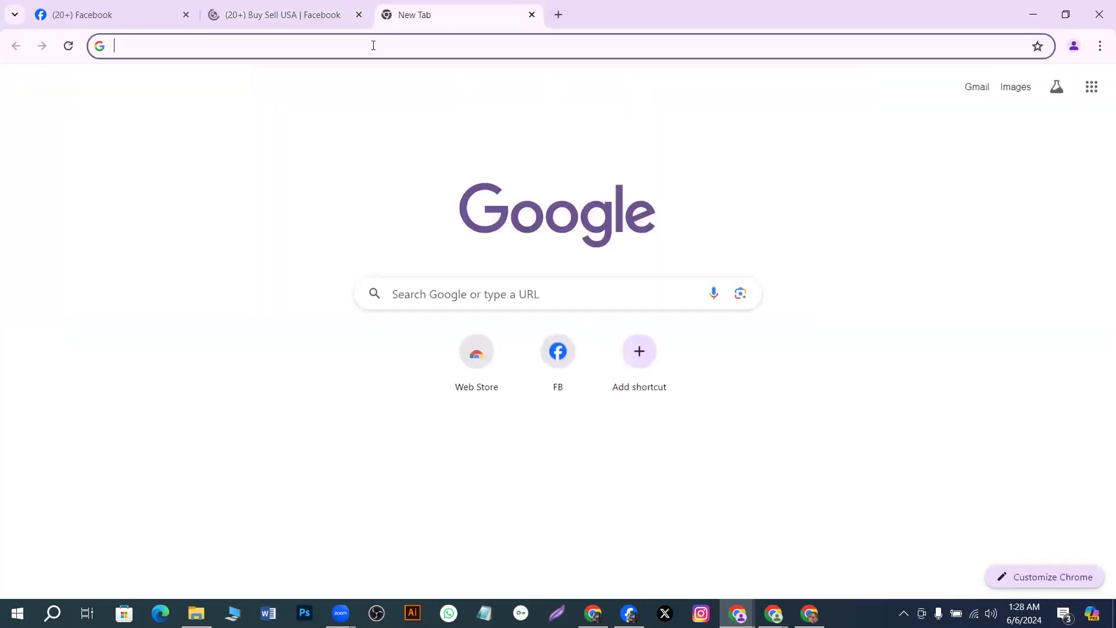
key(super+v)
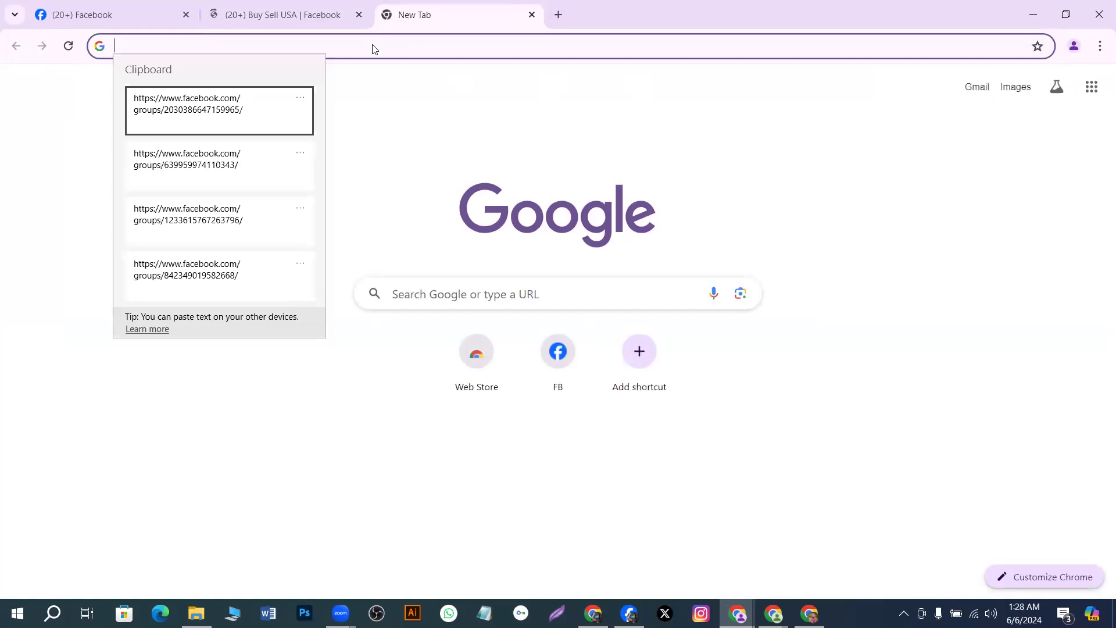
click(232, 152)
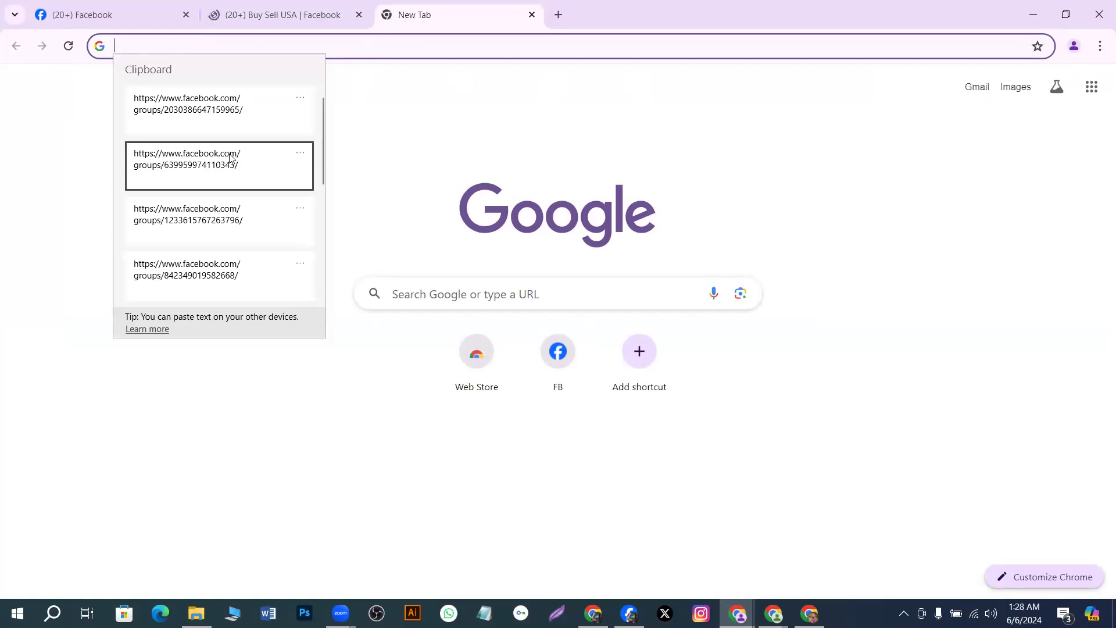
key(Return)
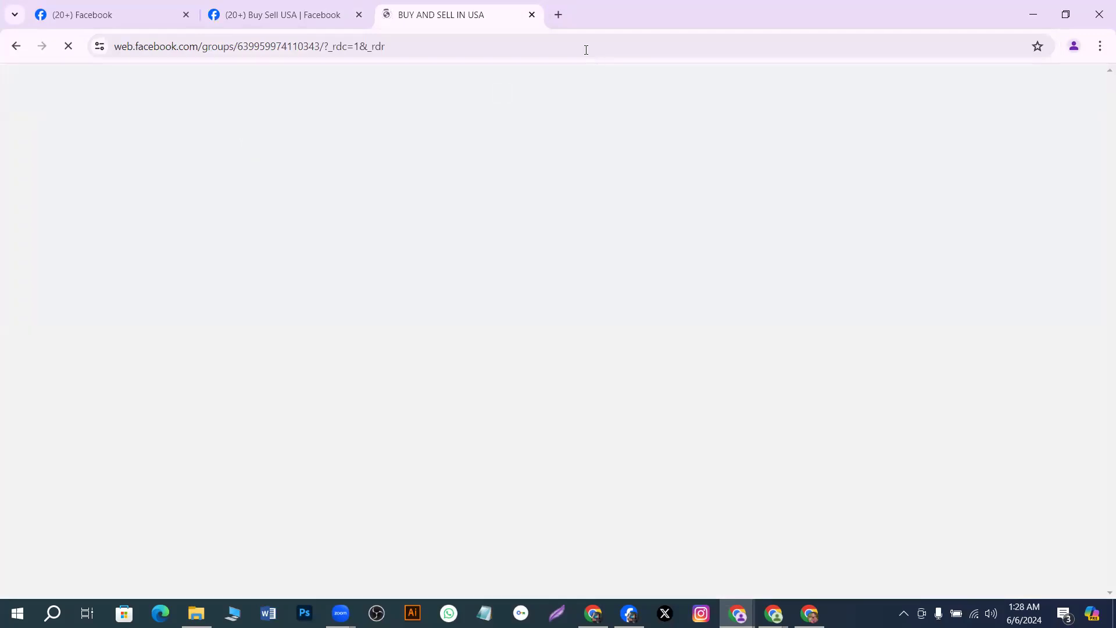
Open the third and fourth saved group links from clipboard history in new tabs
click(565, 18)
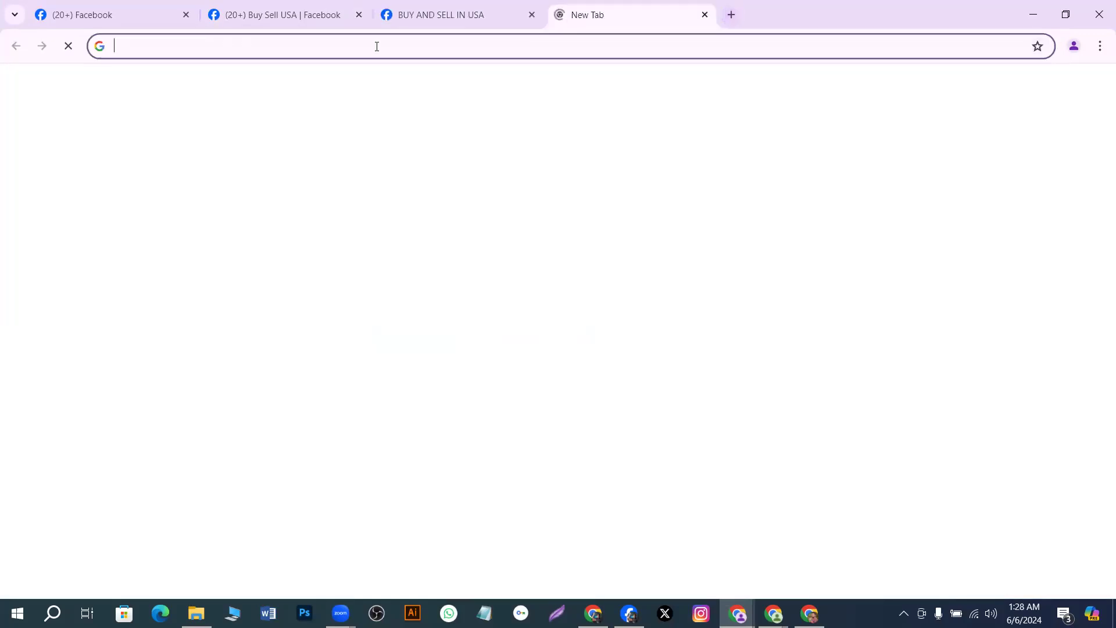
key(super+v)
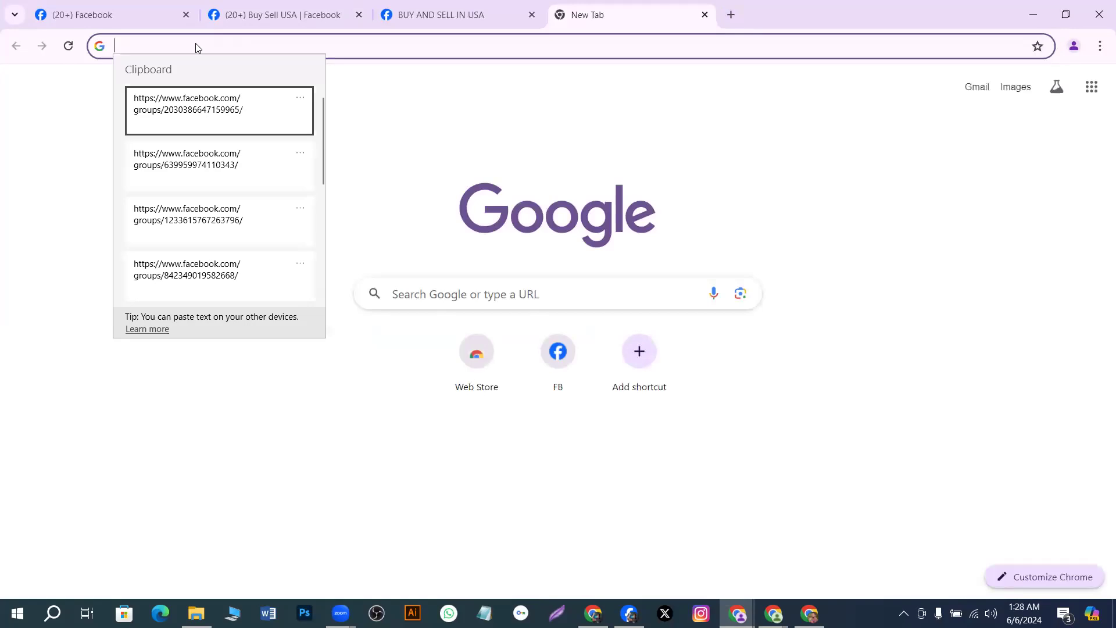
click(179, 211)
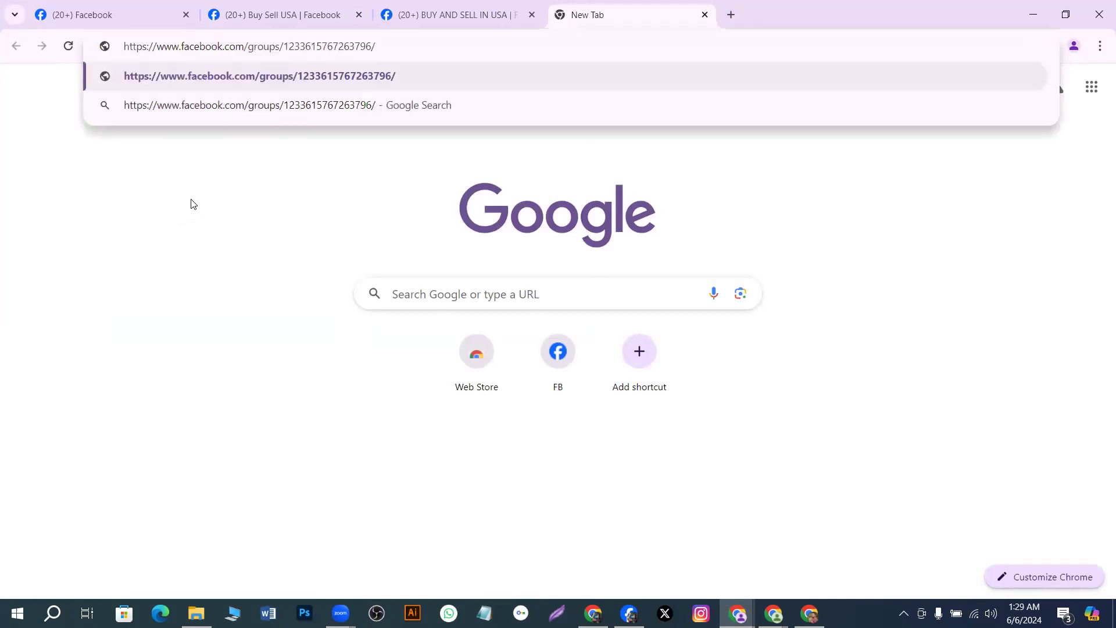
key(Return)
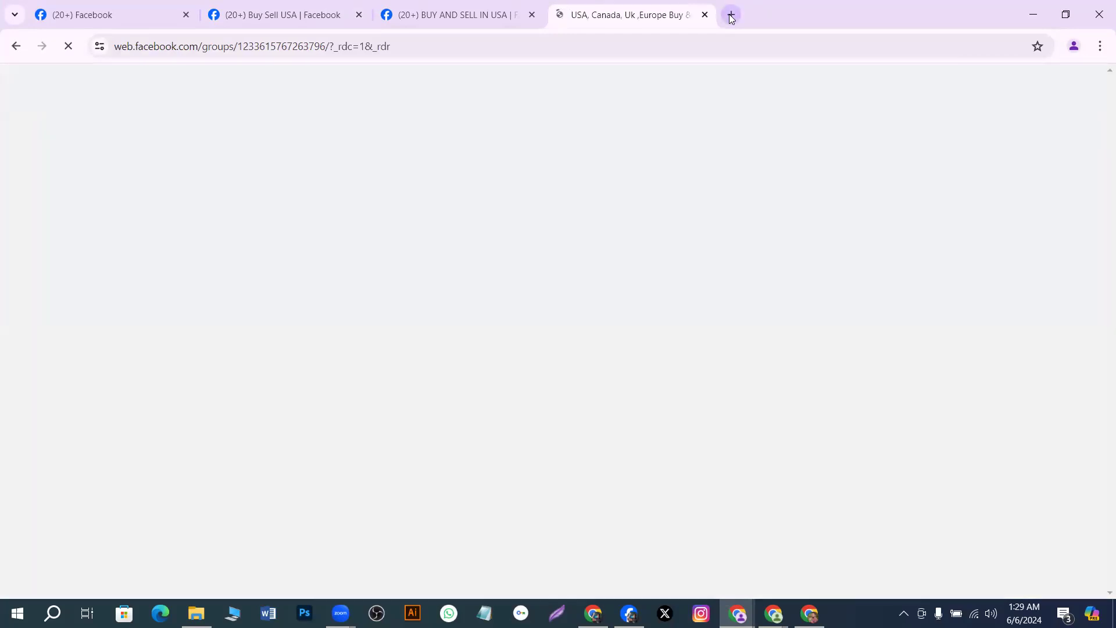
click(732, 16)
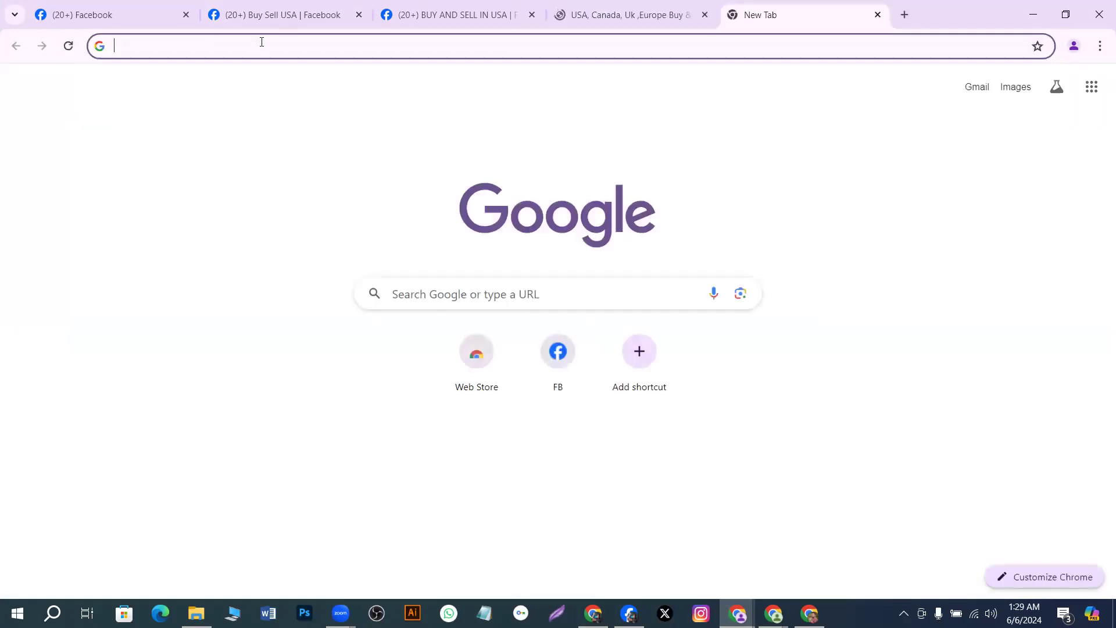
key(super+v)
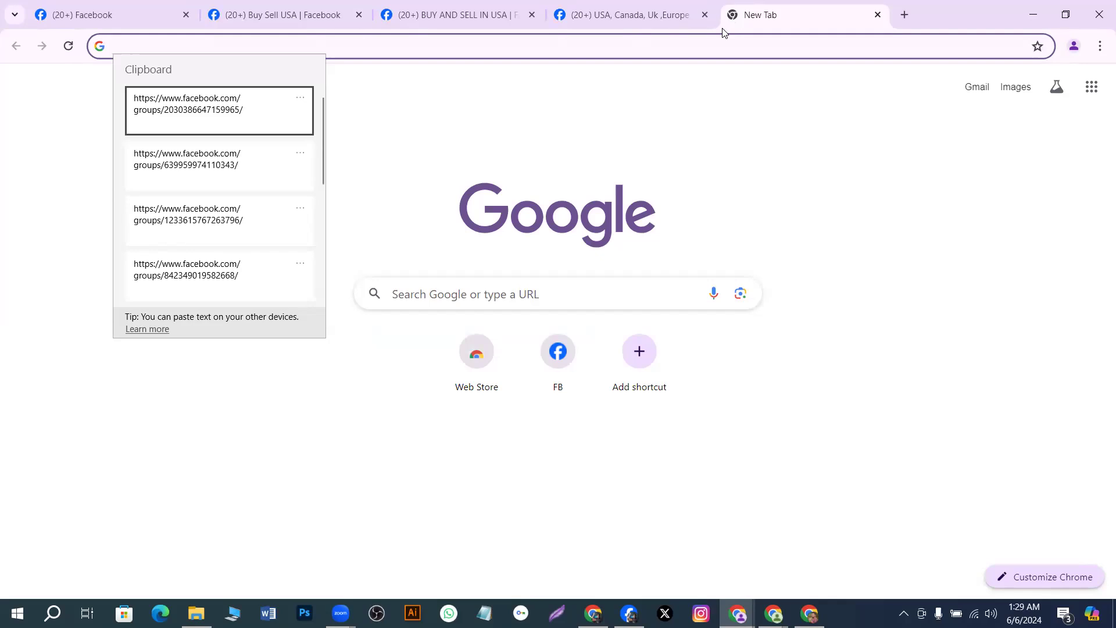
click(213, 277)
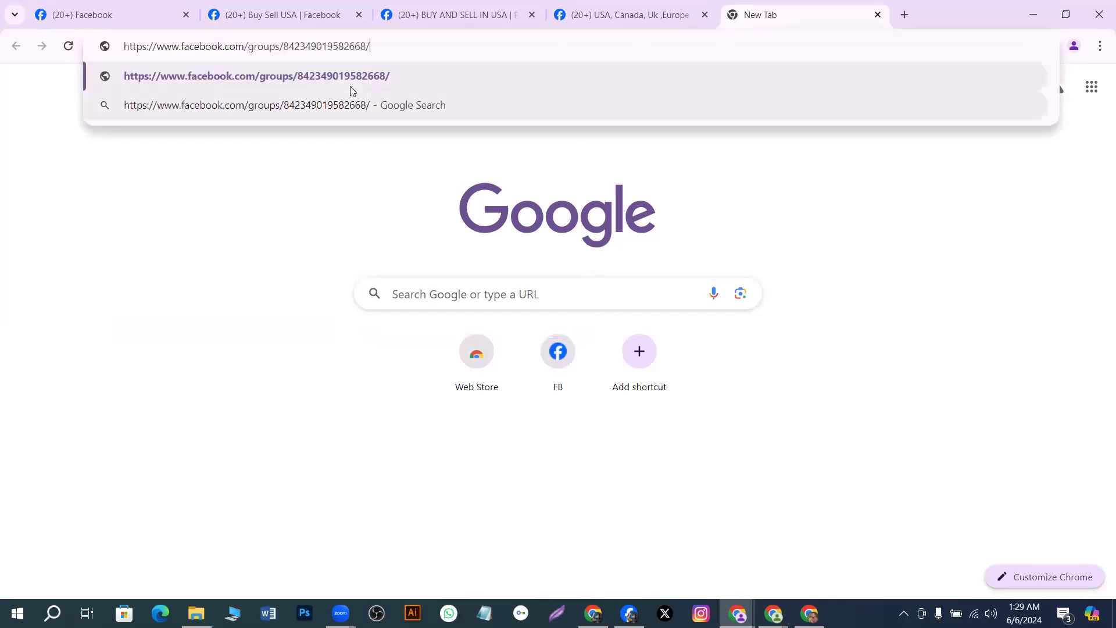
key(Return)
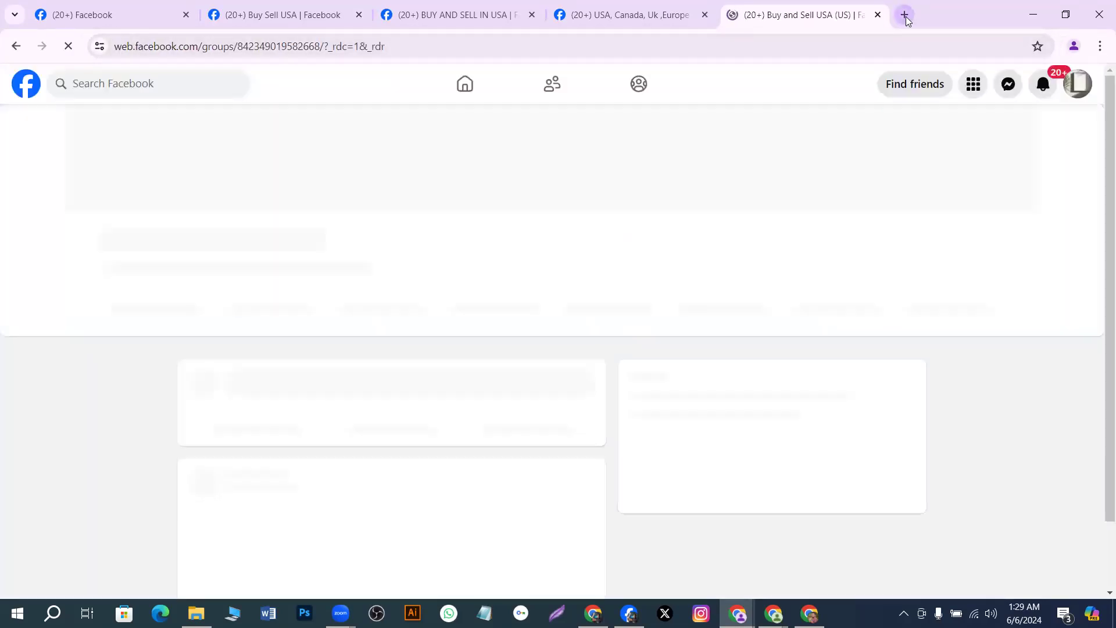
Open the usafipoybuysell group link in another new tab
click(903, 15)
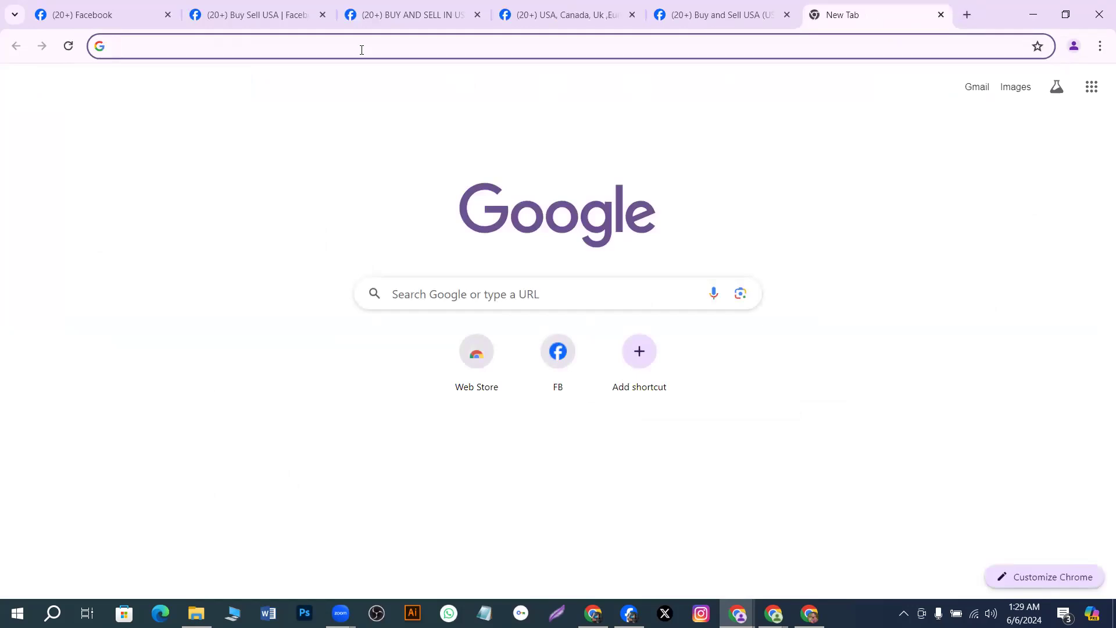
key(super+v)
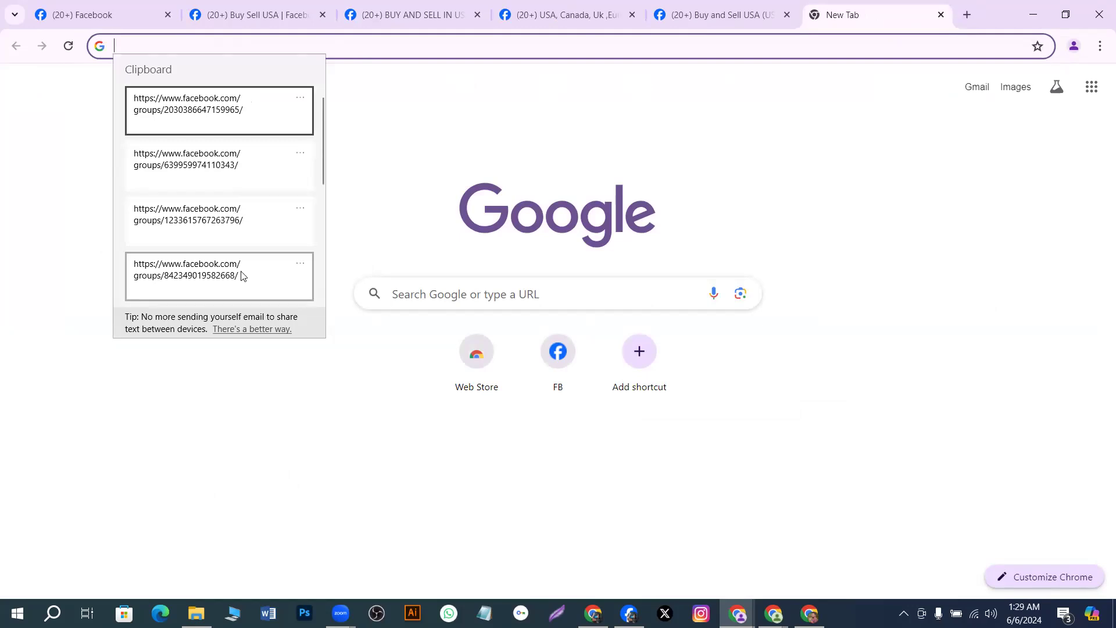
scroll(240, 277, down, 2)
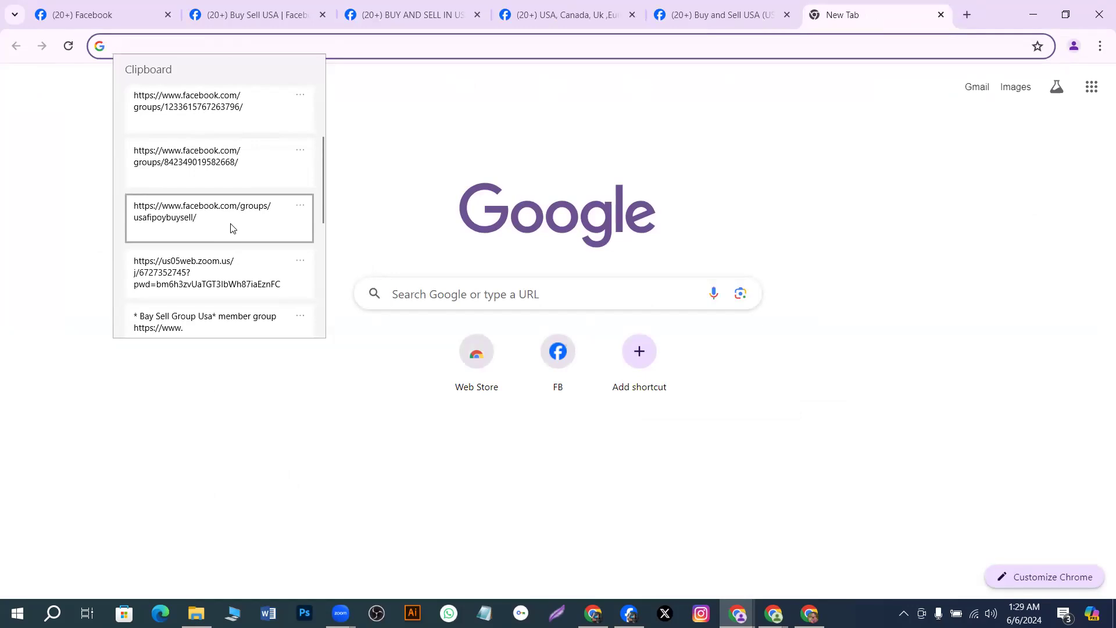
click(232, 228)
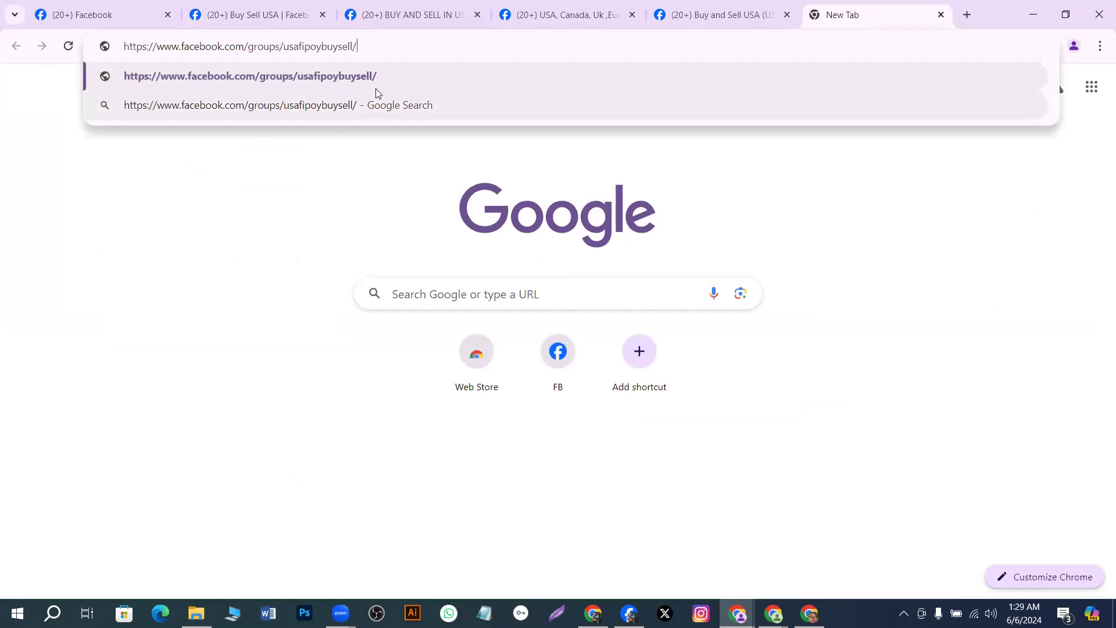
click(383, 69)
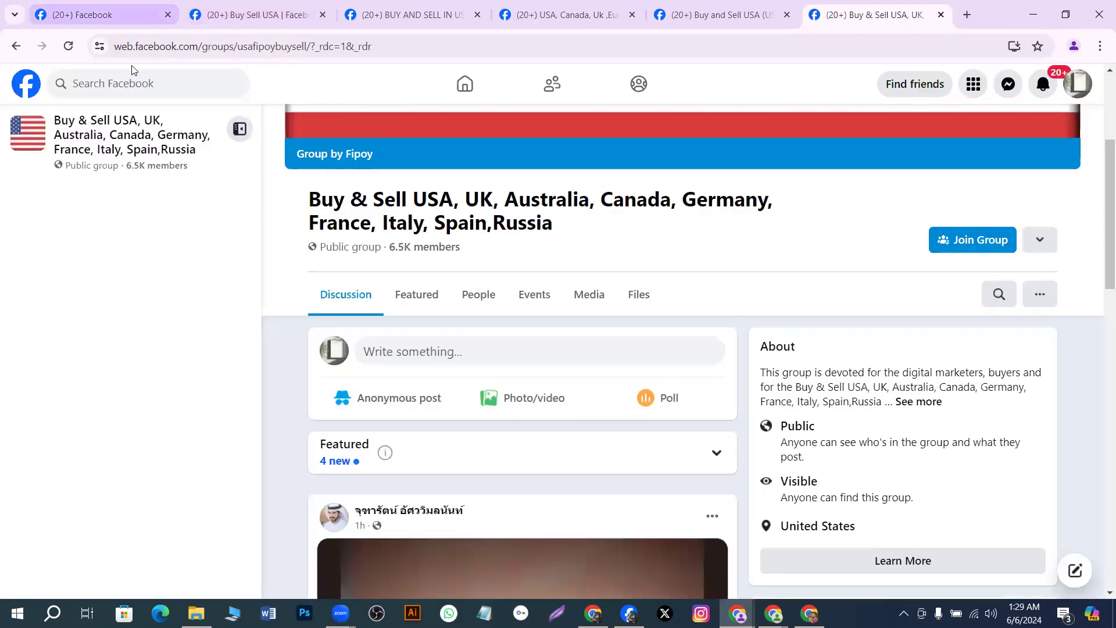
Switch to the Buy Sell USA tab and join the public 20.8K-member group
click(110, 16)
click(232, 12)
click(131, 21)
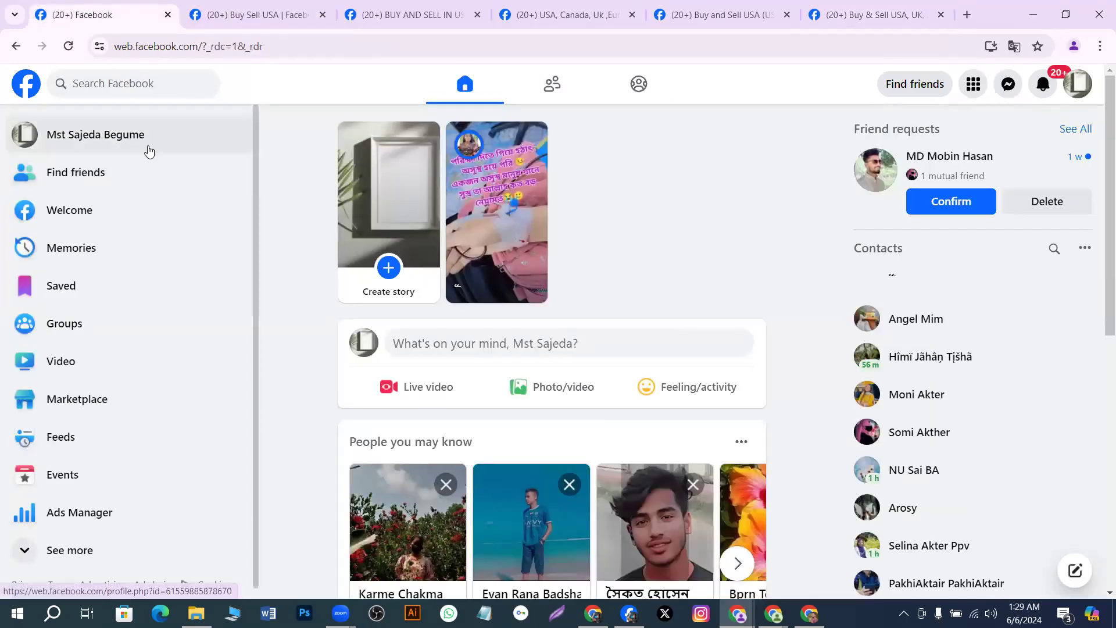
click(258, 21)
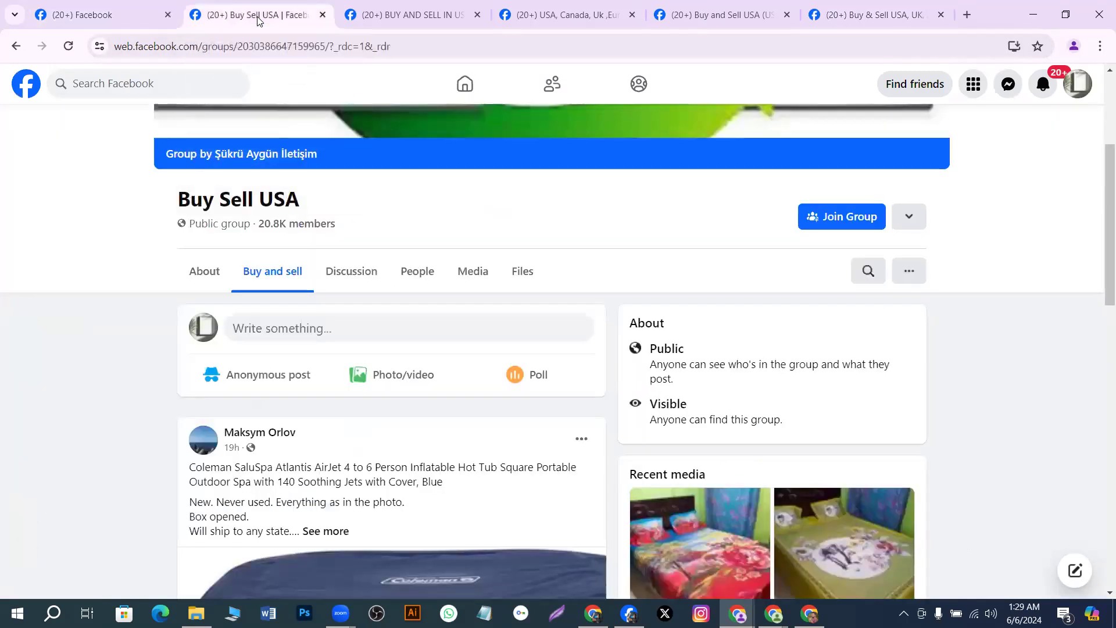
click(837, 219)
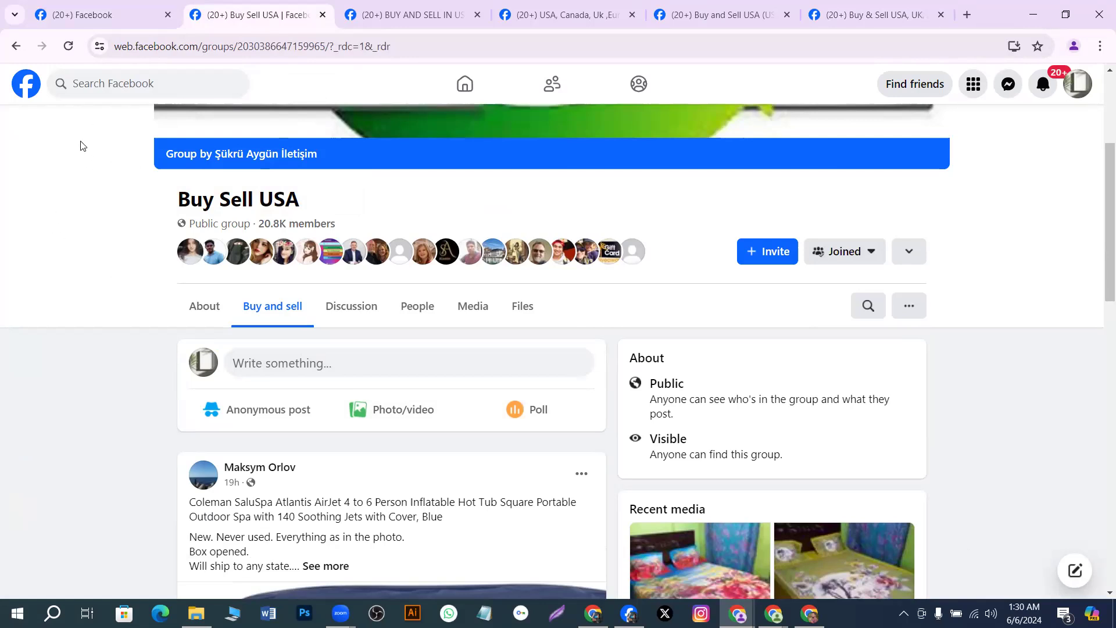
scroll(442, 159, up, 4)
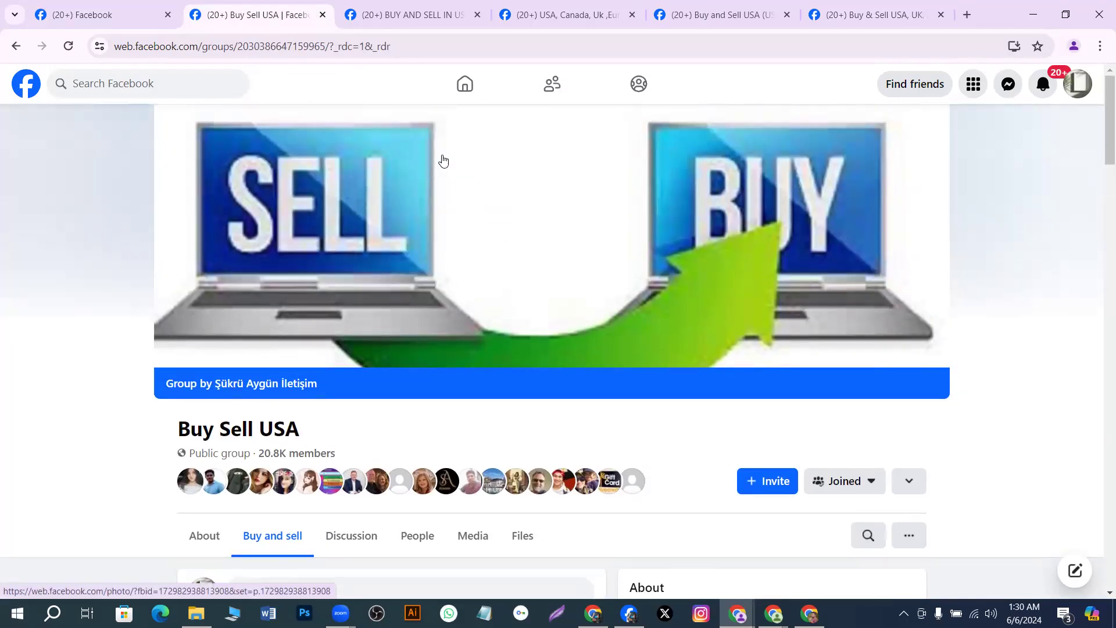
scroll(443, 160, down, 3)
scroll(443, 160, down, 1)
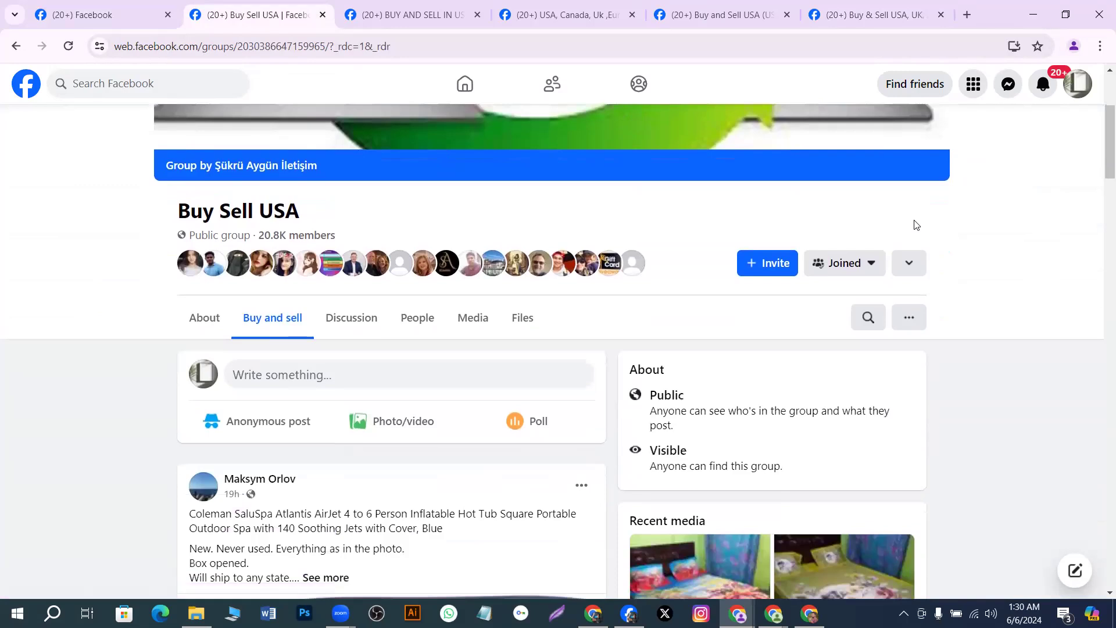
scroll(278, 187, up, 3)
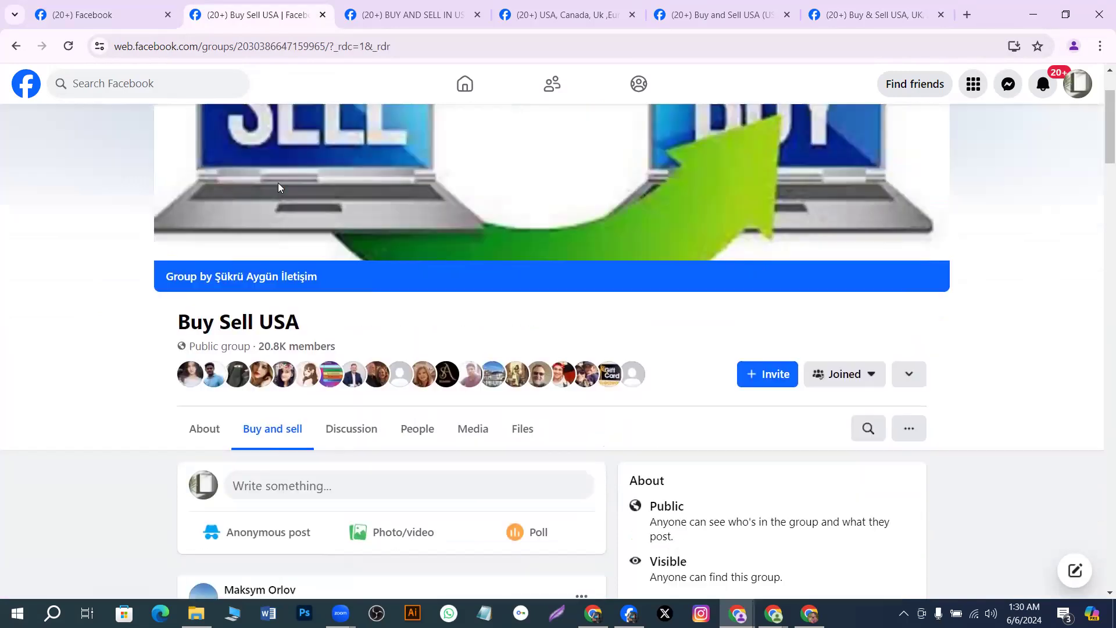
Join BUY AND SELL IN USA, USA Canada UK marketplace, Buy and Sell USA (US) and multi-country Buy & Sell groups
click(384, 26)
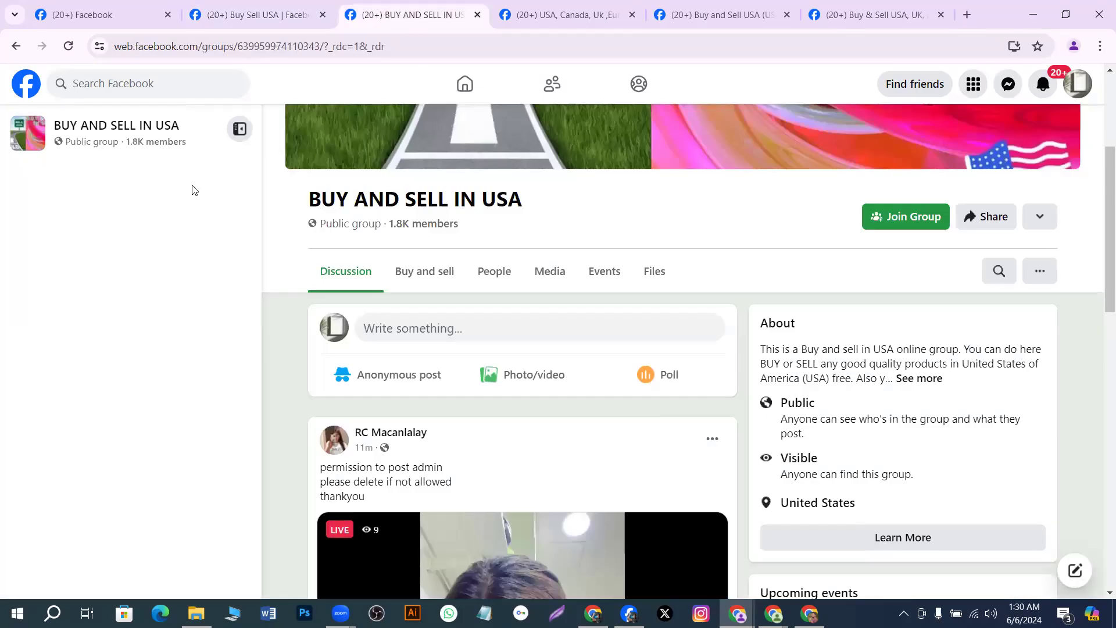
click(885, 219)
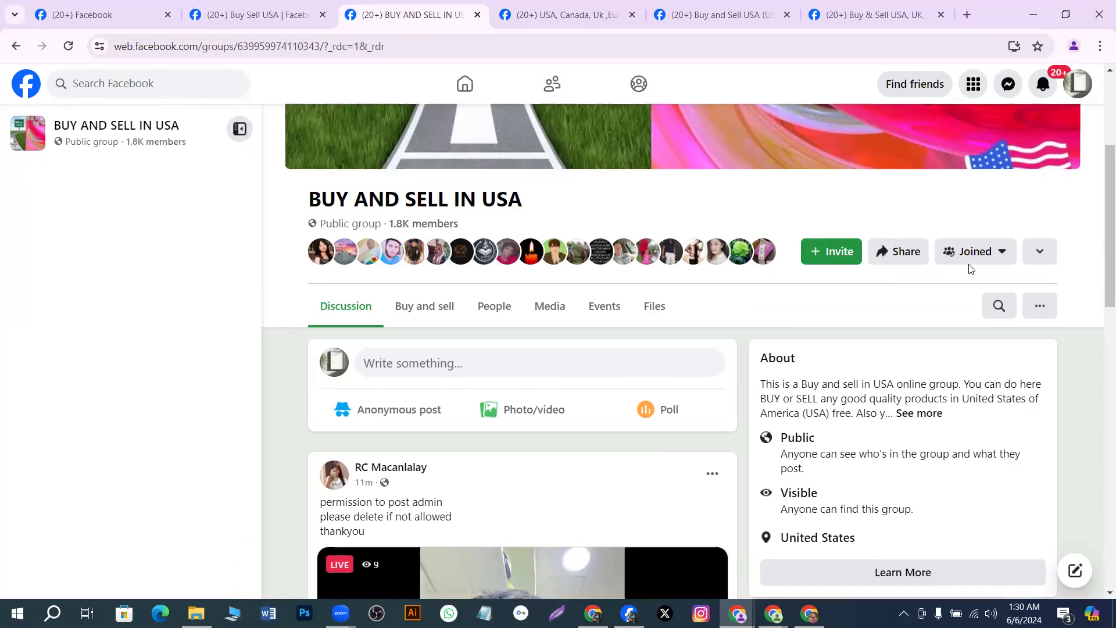
click(553, 21)
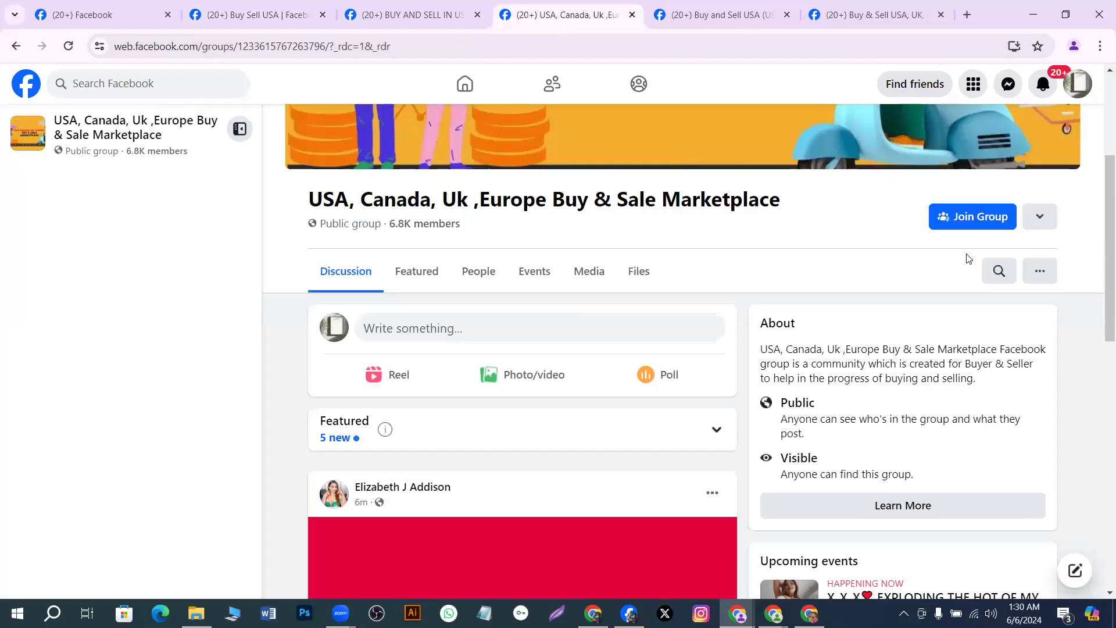
click(960, 221)
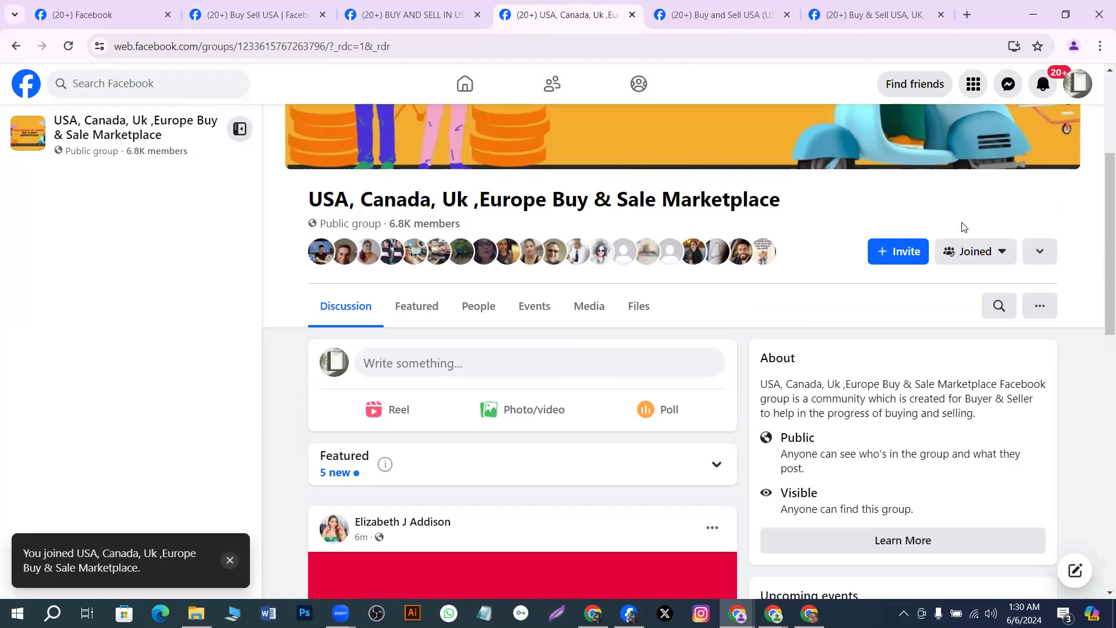
click(735, 17)
click(796, 220)
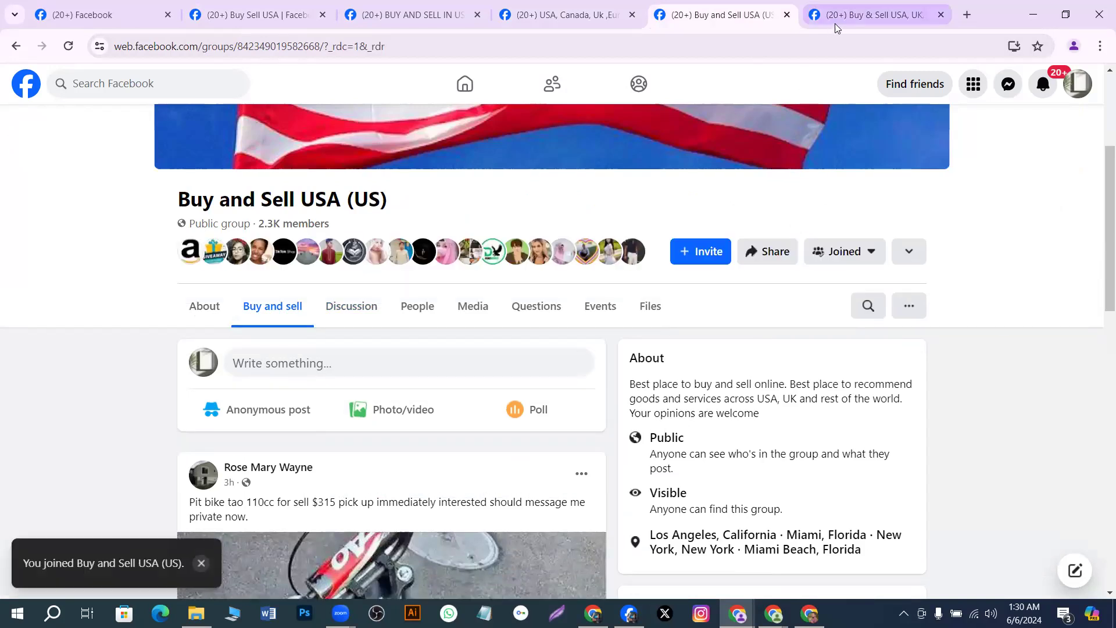
click(845, 19)
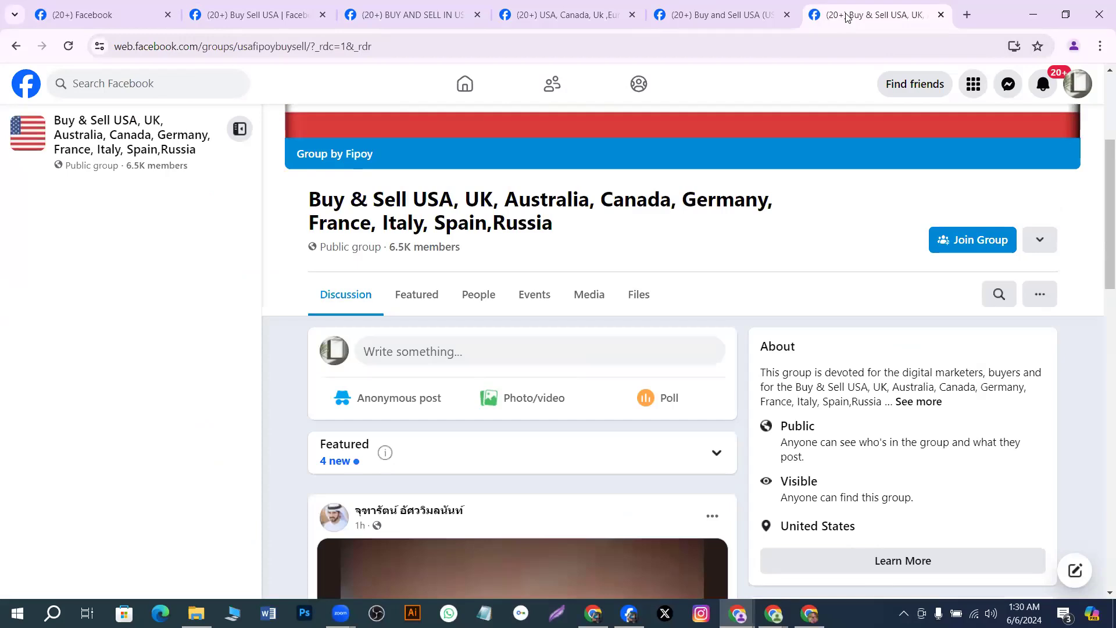
click(951, 242)
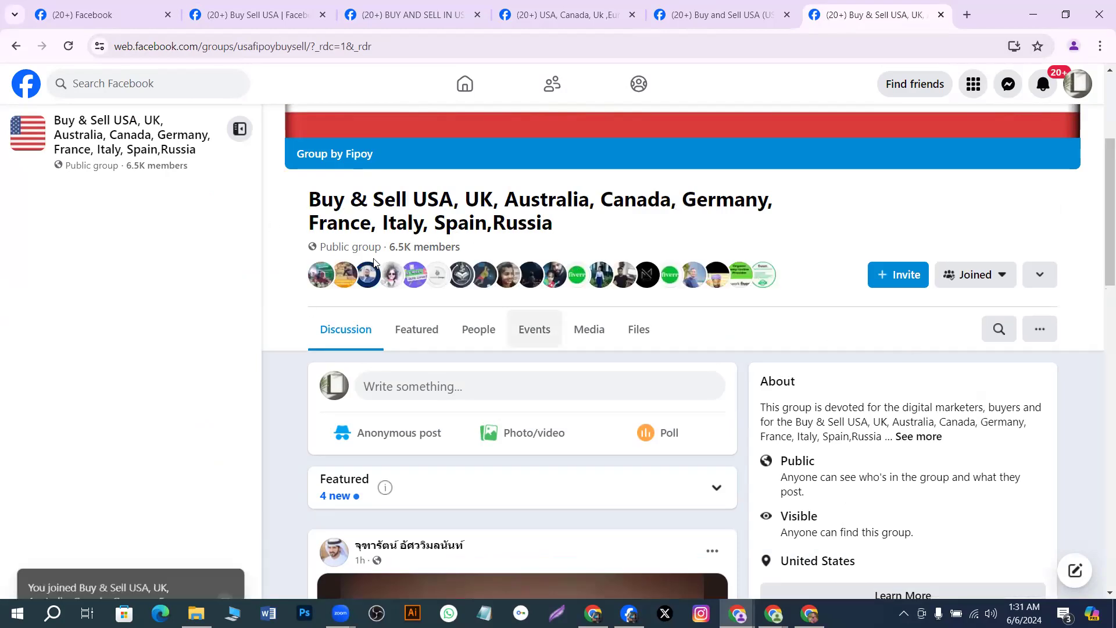
mouse_move(443, 269)
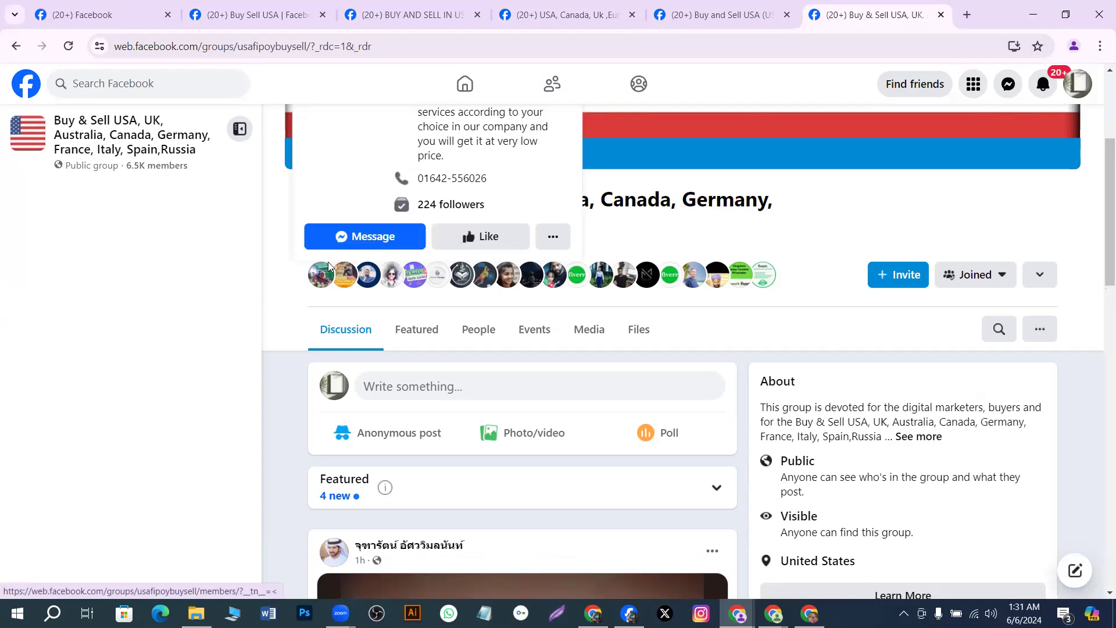
click(240, 21)
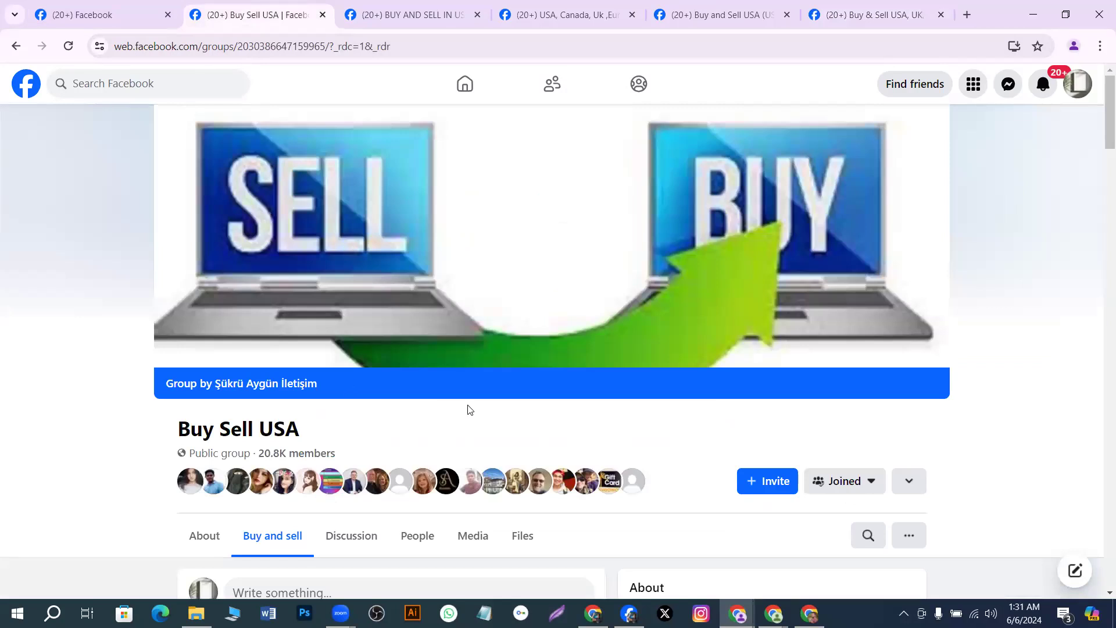
Copy the group title 'Buy Sell USA' from the Facebook group page
scroll(583, 436, down, 2)
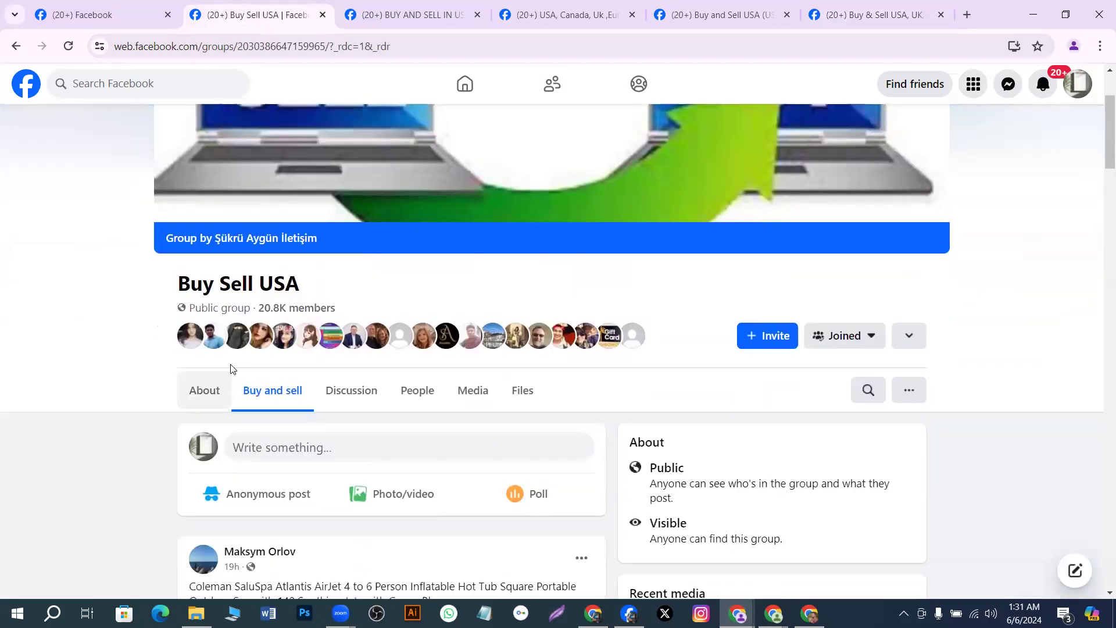
mouse_move(238, 332)
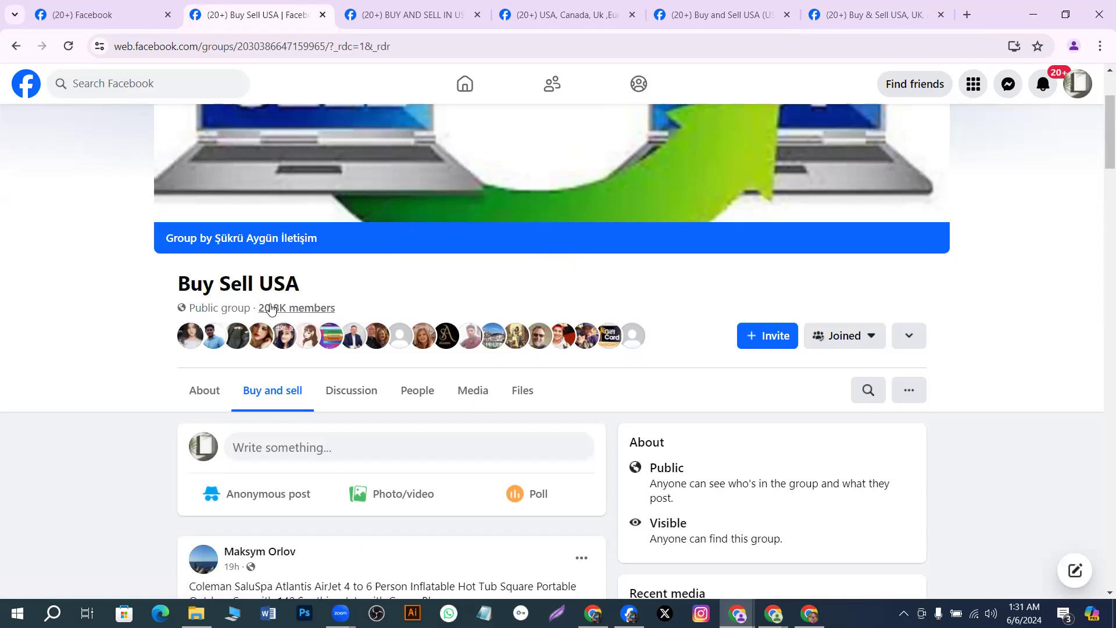
drag(177, 285, 309, 290)
key(super+c)
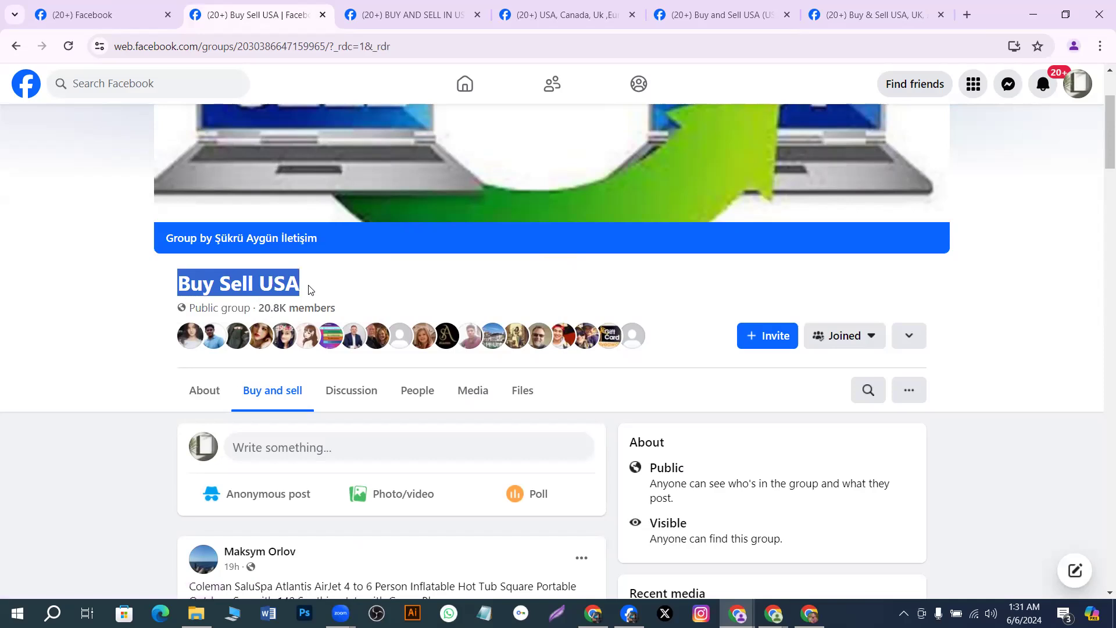
right_click(310, 289)
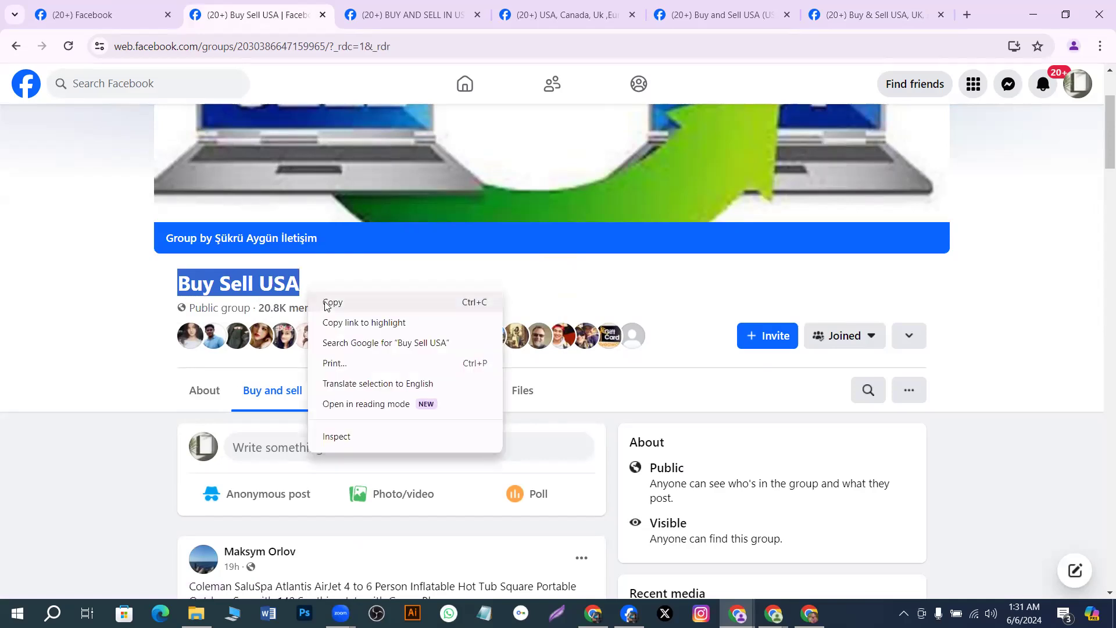
click(326, 303)
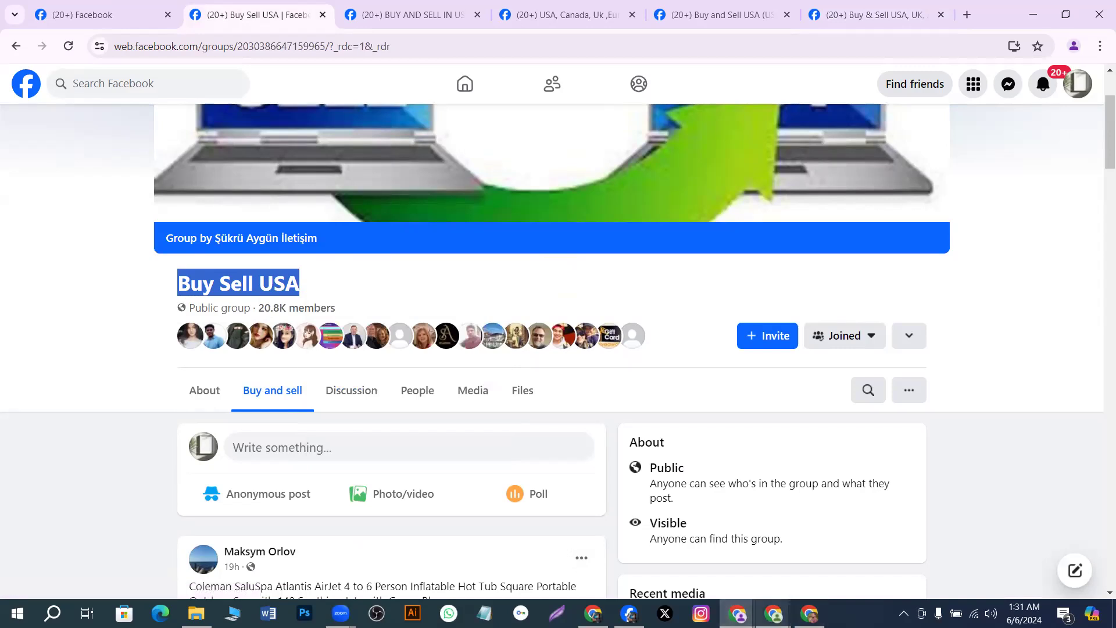
click(810, 613)
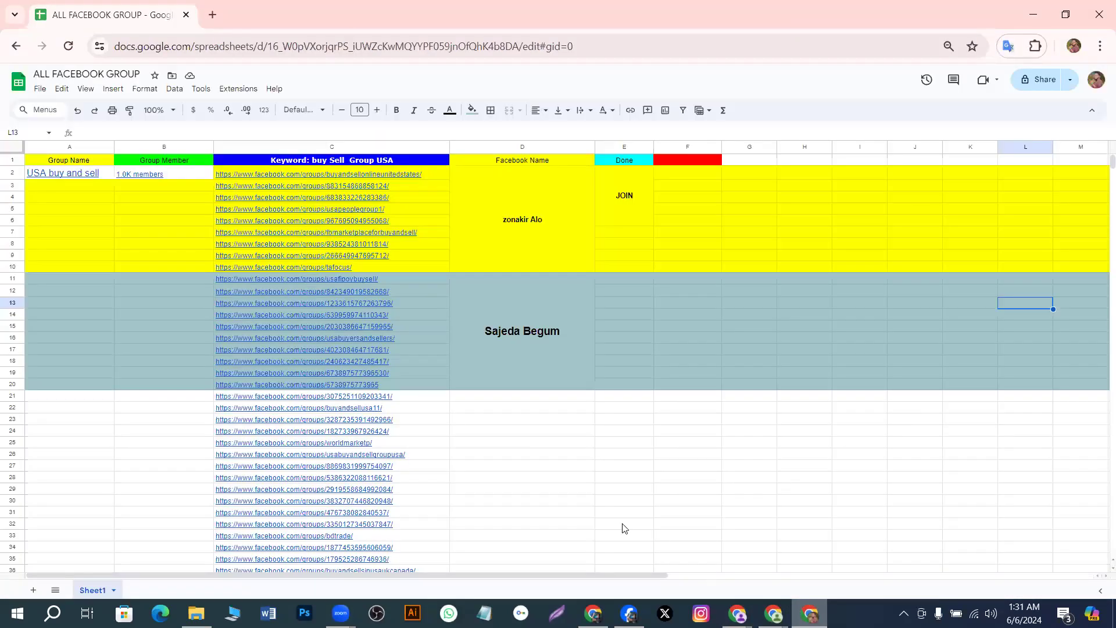
Paste the linked name Buy Sell USA into cell A11 and check the pasted text
click(49, 277)
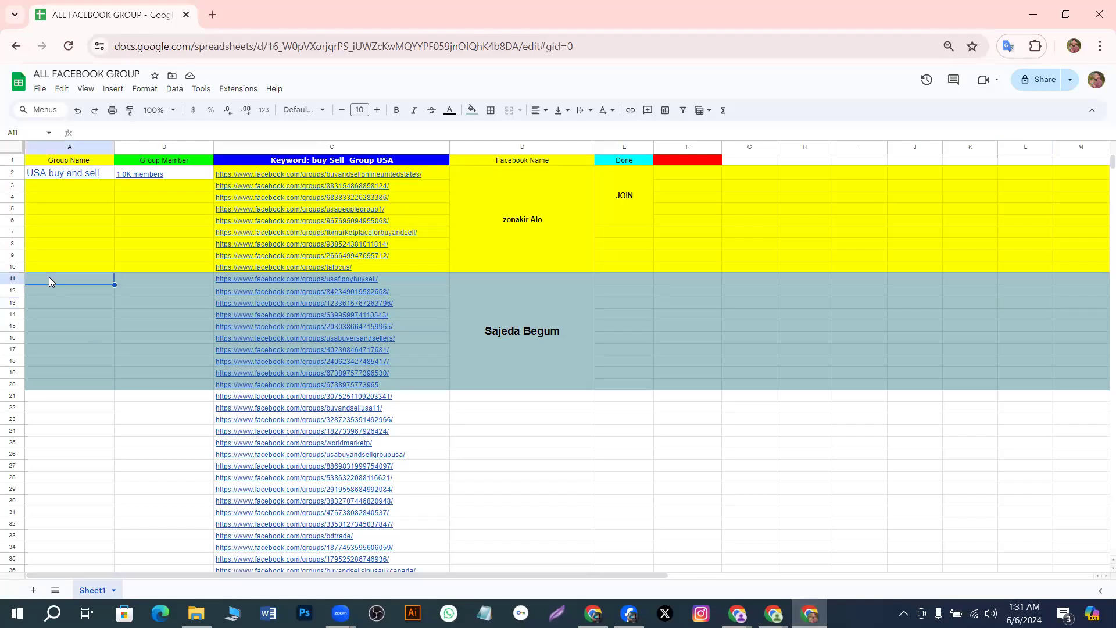
right_click(49, 279)
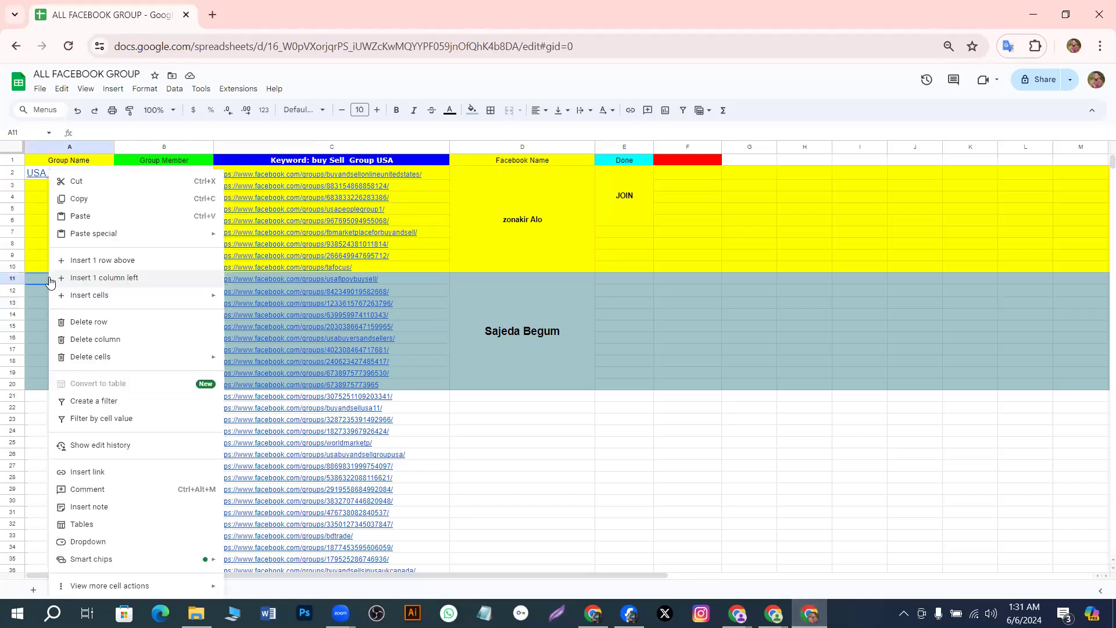
click(82, 216)
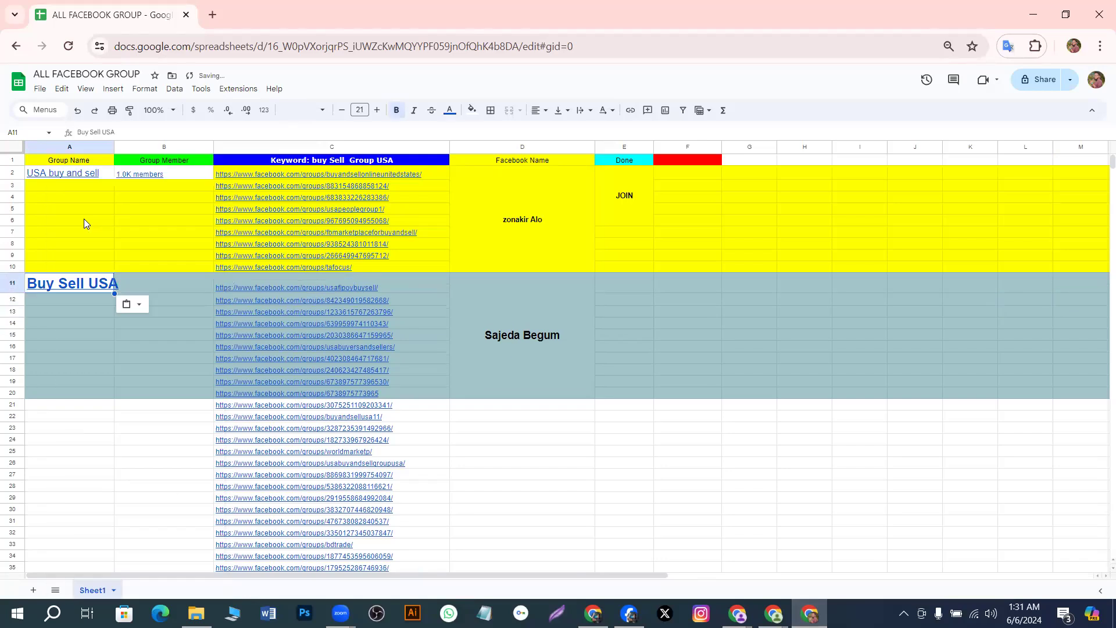
click(122, 285)
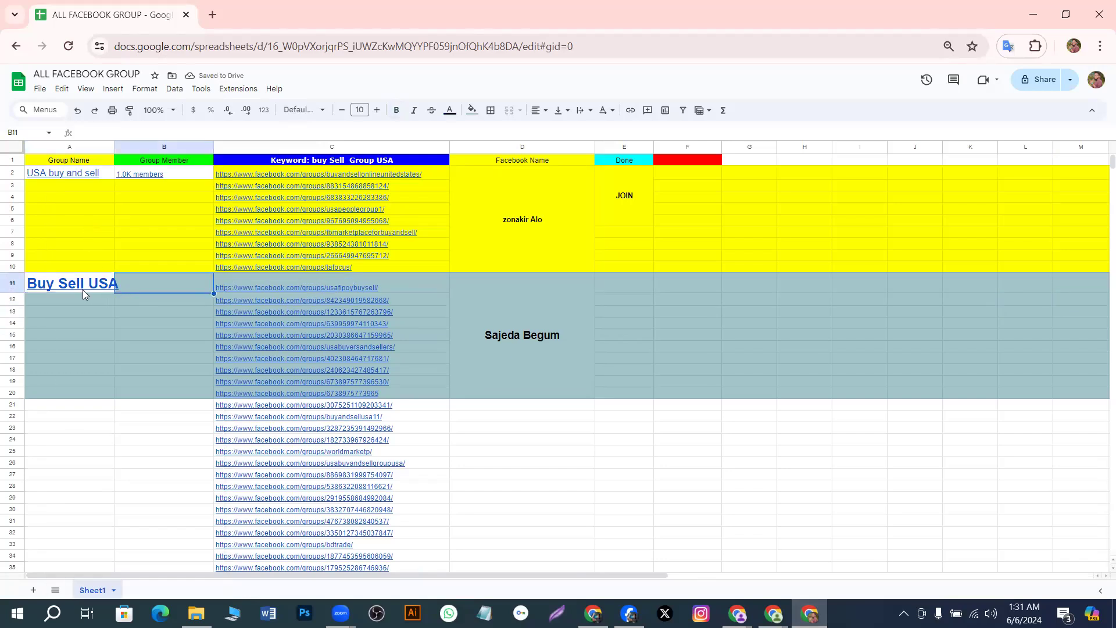
mouse_move(82, 290)
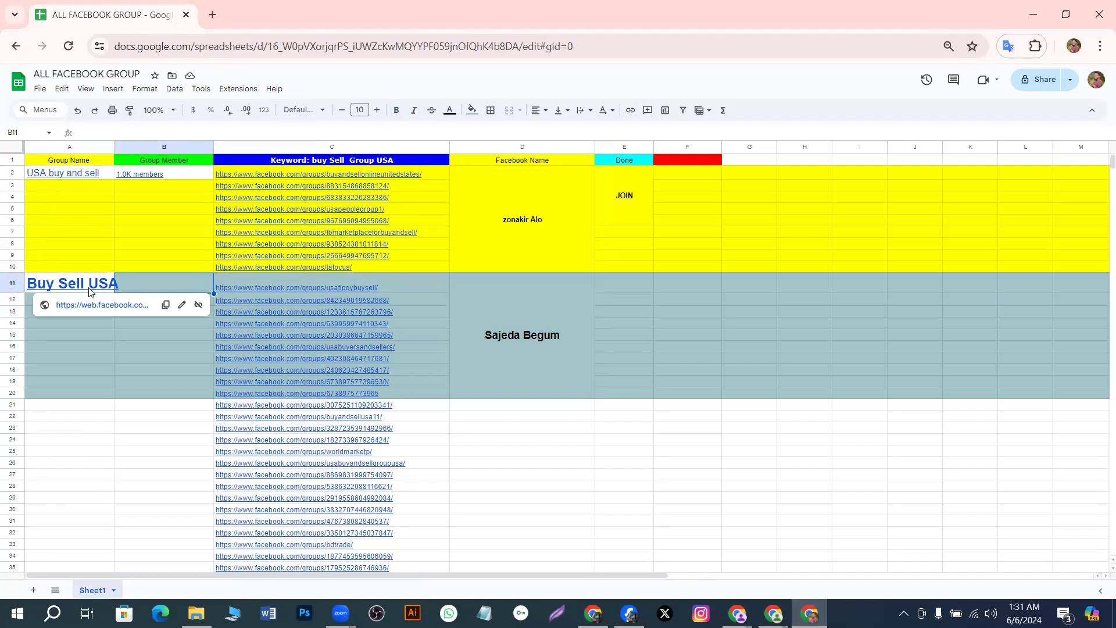
double_click(93, 284)
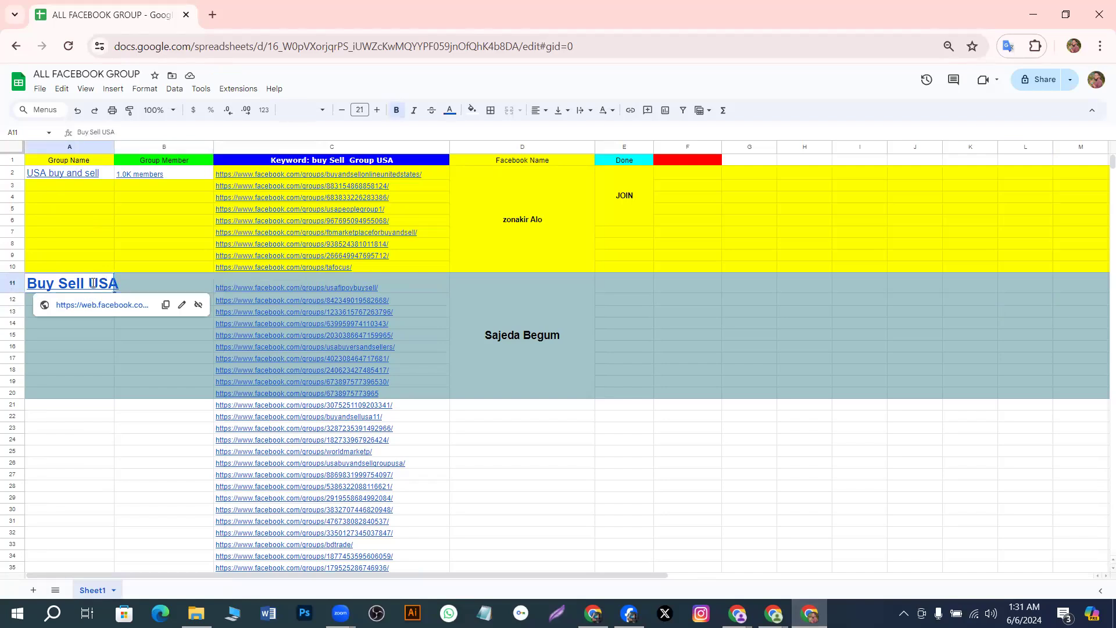
double_click(93, 282)
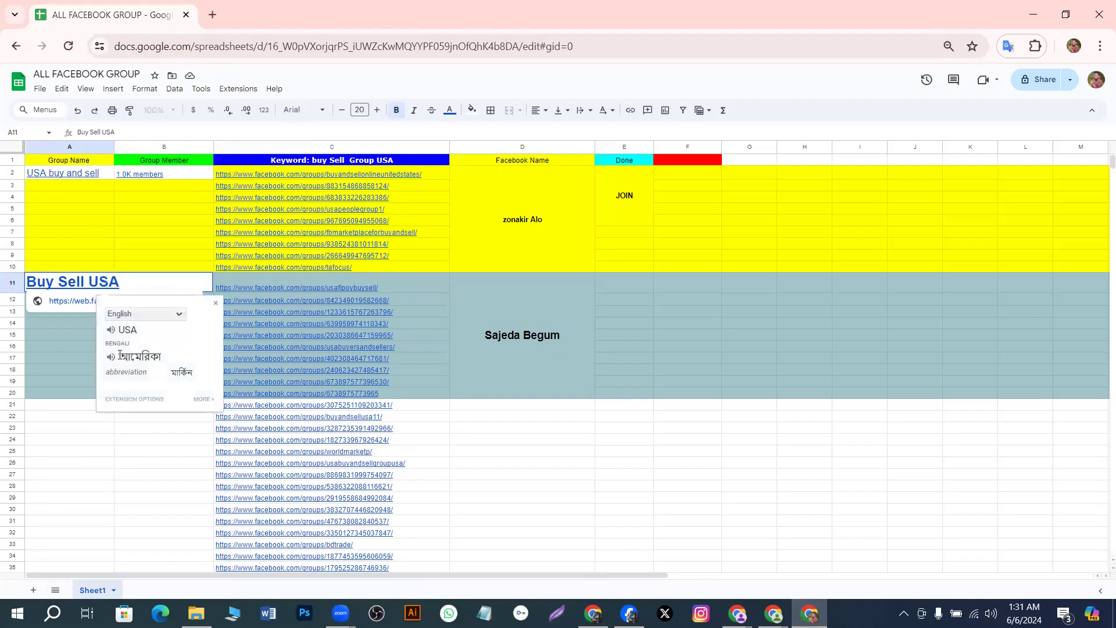
click(68, 349)
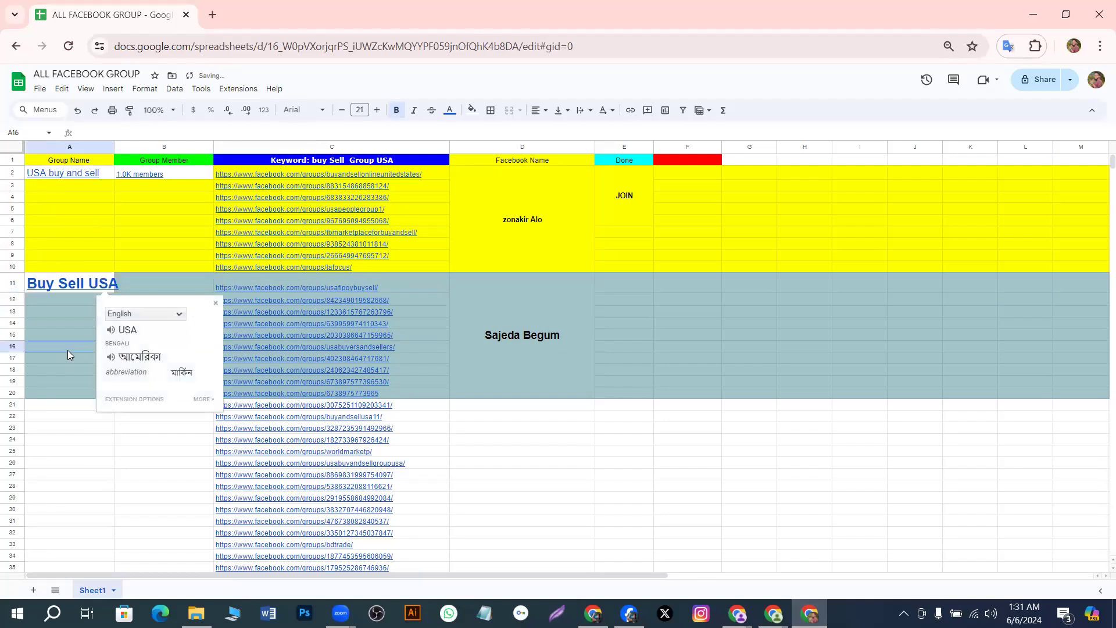
click(127, 283)
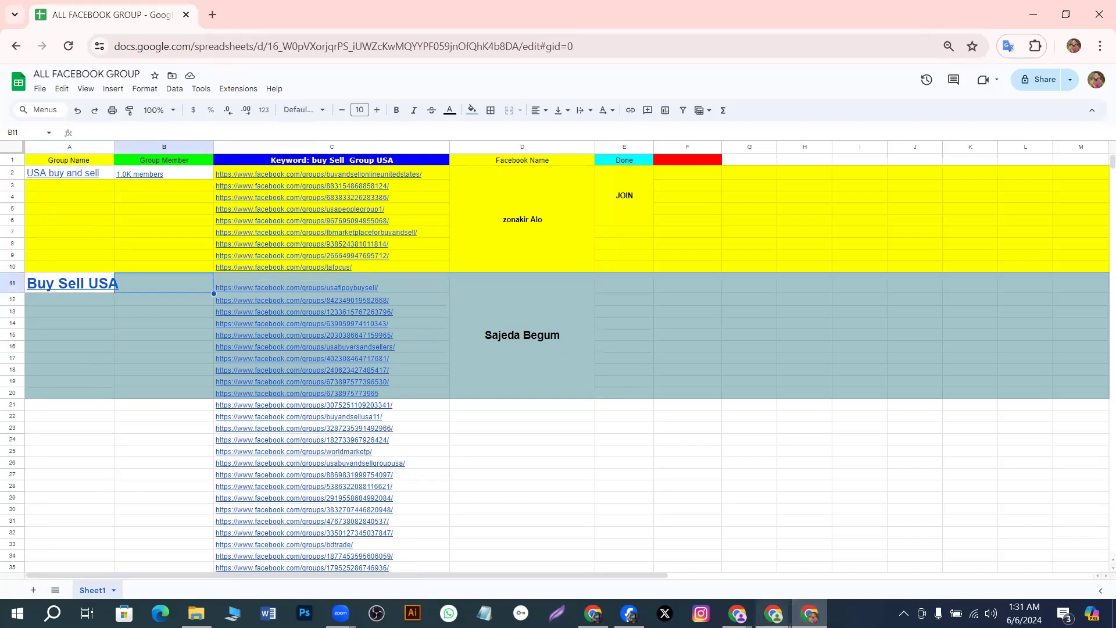
mouse_move(774, 613)
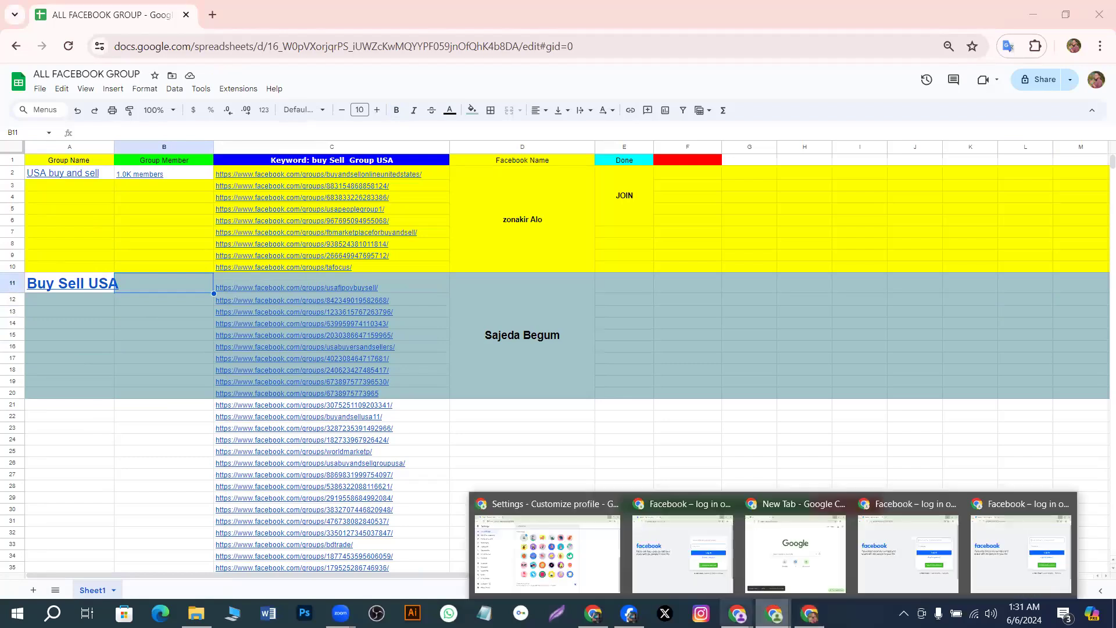
mouse_move(738, 613)
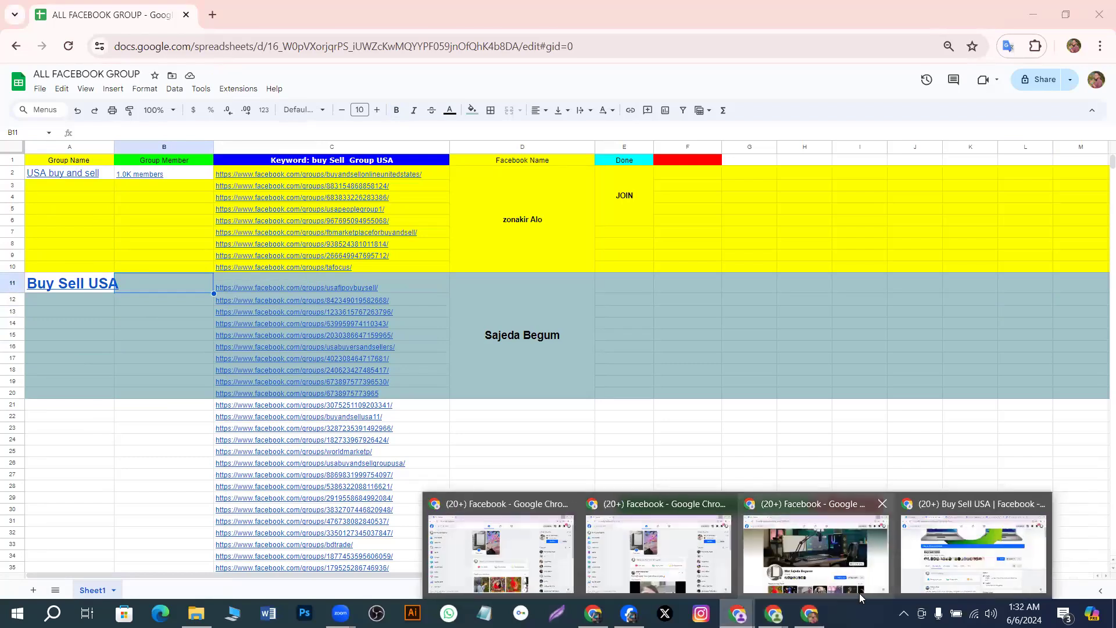
click(940, 568)
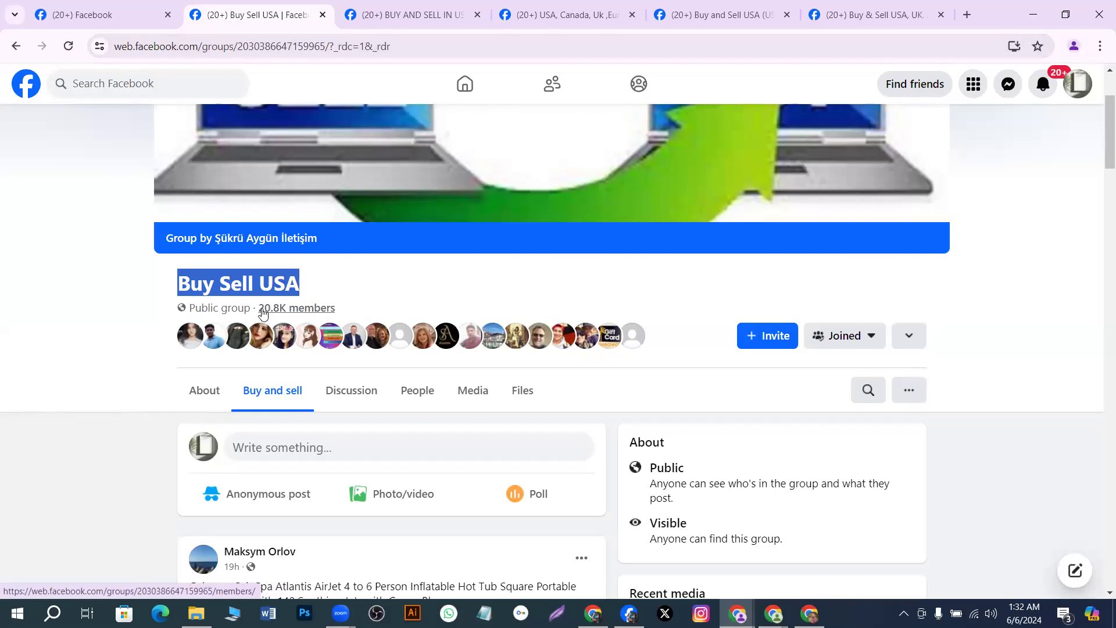
Copy the '20.8K members' count from the Buy Sell USA group page
drag(259, 308, 319, 318)
right_click(319, 318)
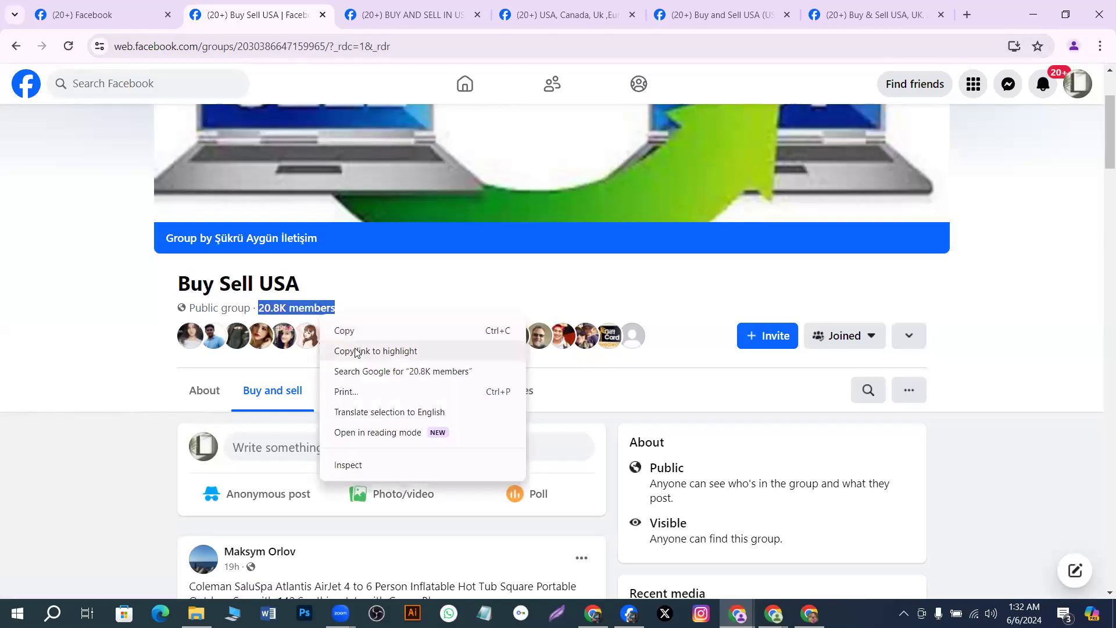
click(343, 329)
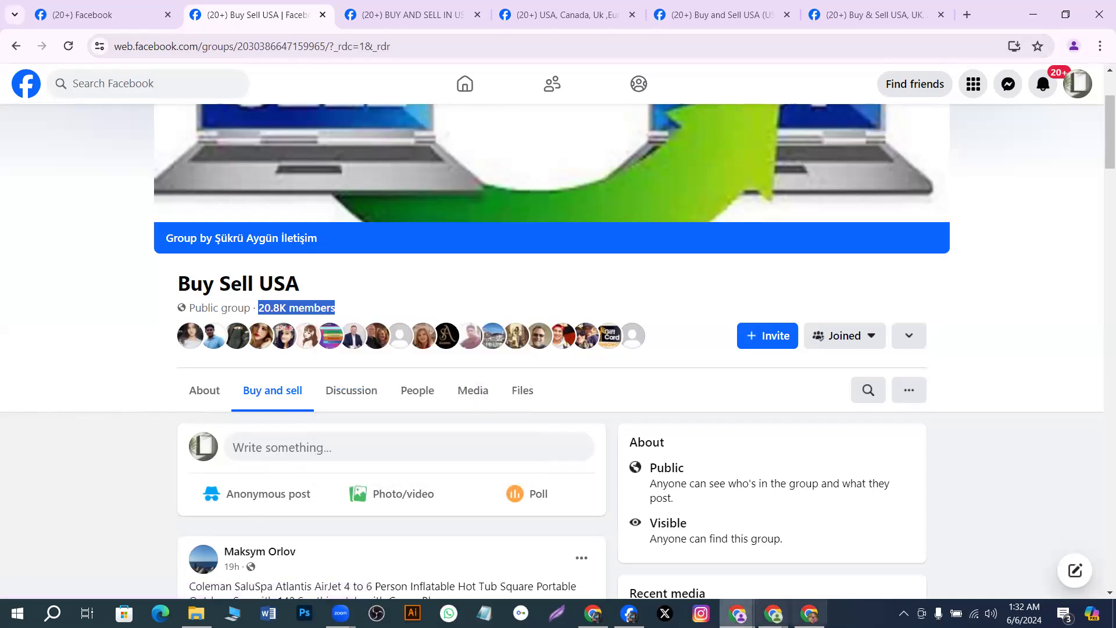
click(809, 613)
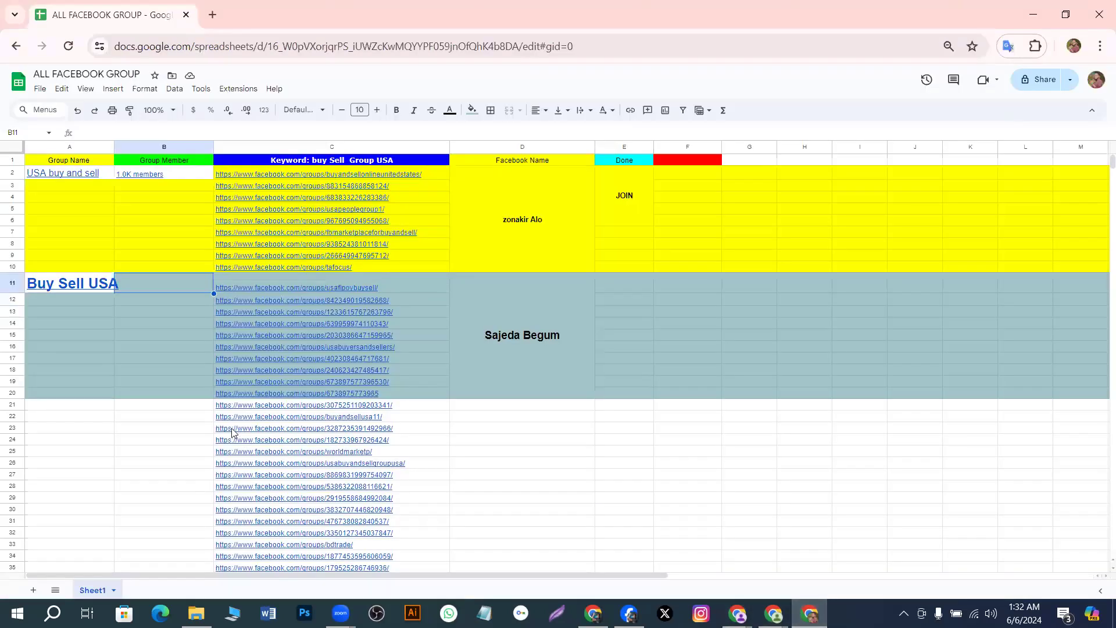
Paste 20.8K members into B11 beside Buy Sell USA and check the cell
right_click(163, 282)
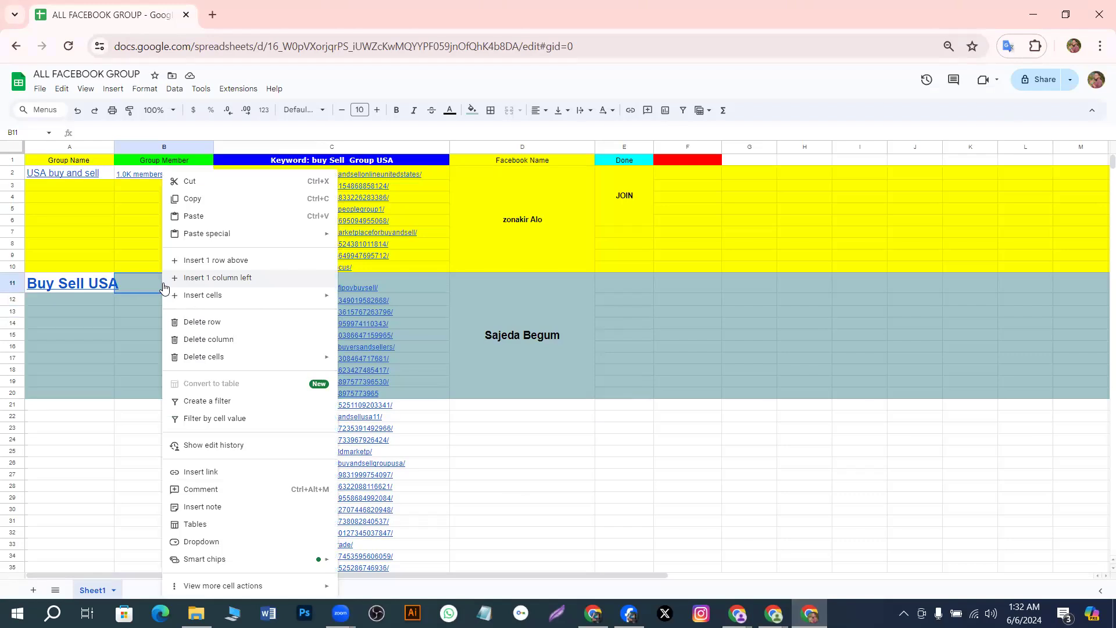
click(190, 218)
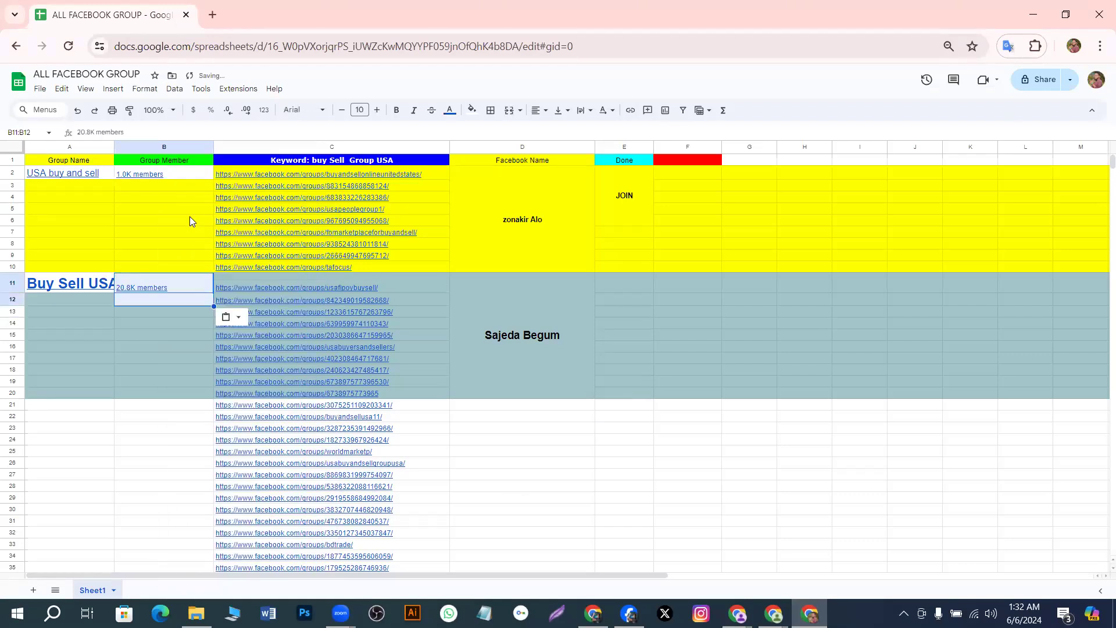
click(161, 322)
click(168, 298)
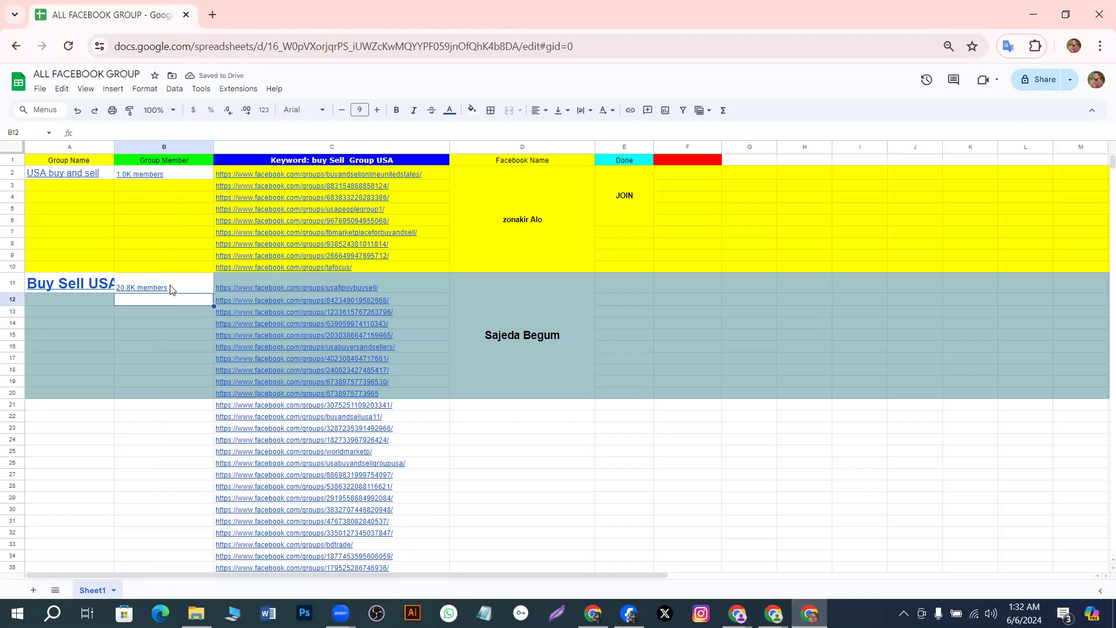
click(170, 289)
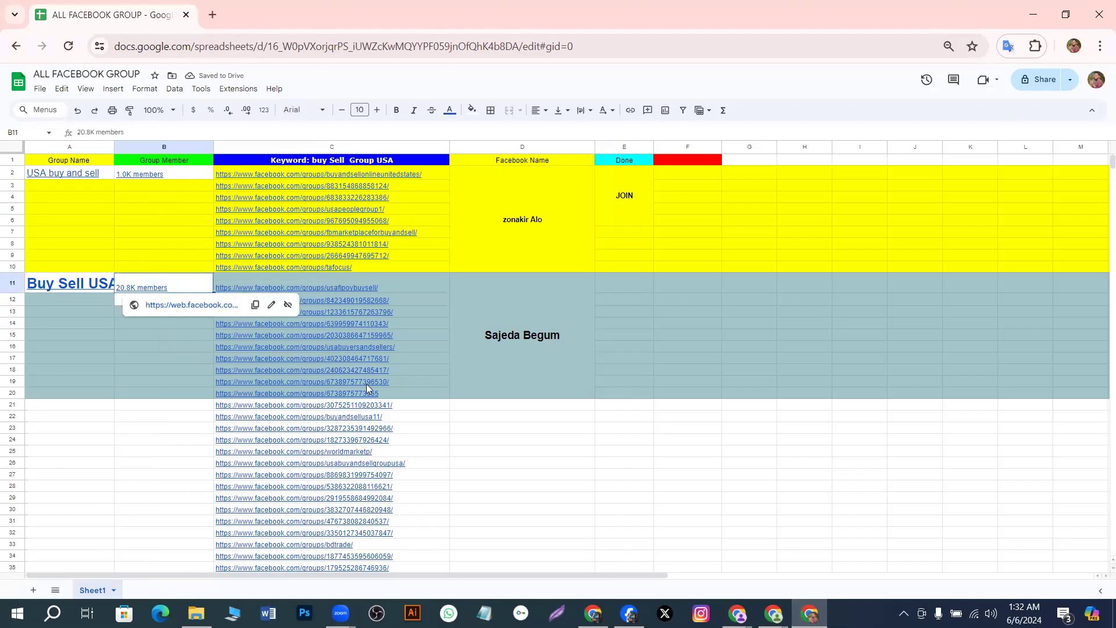
click(809, 614)
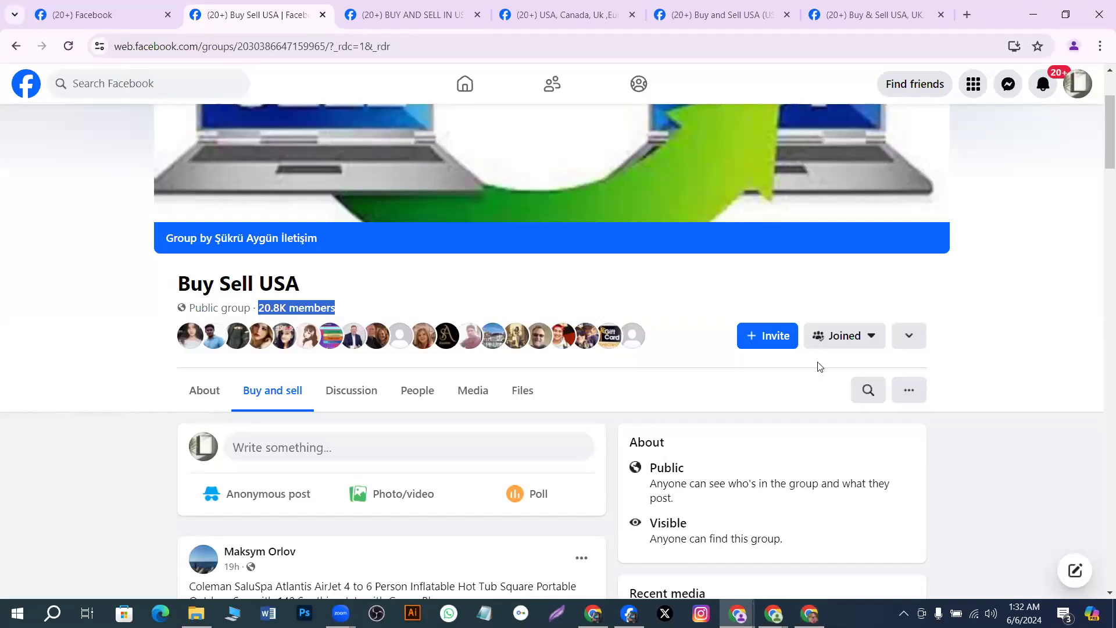
Glance at the Joined membership menu, then read the Buy Sell USA group's About page
click(869, 342)
click(870, 341)
mouse_move(255, 333)
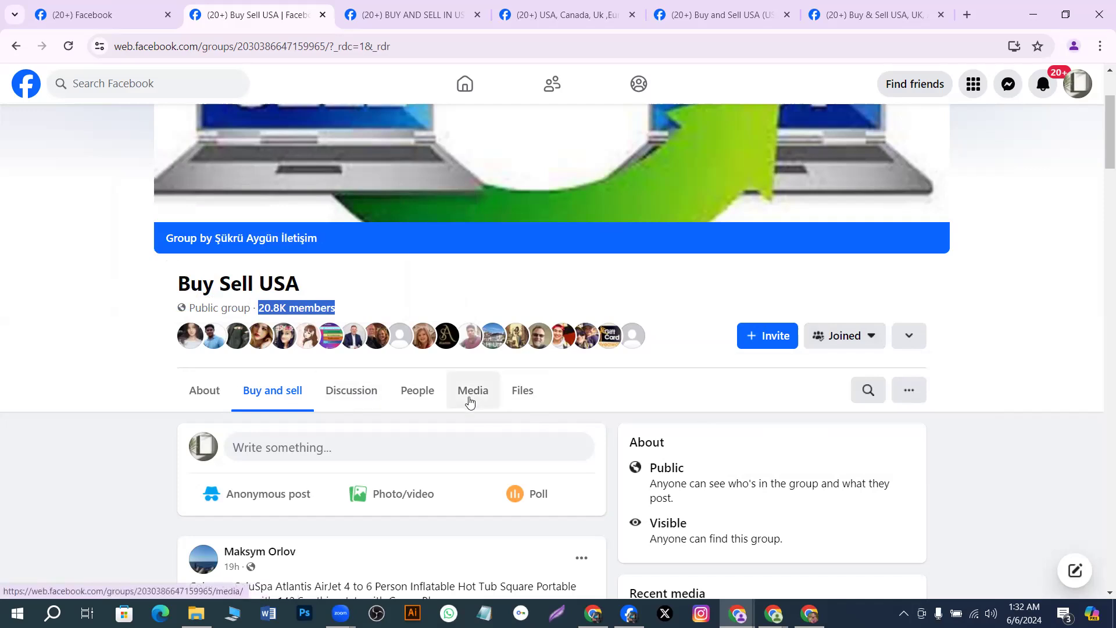
click(216, 401)
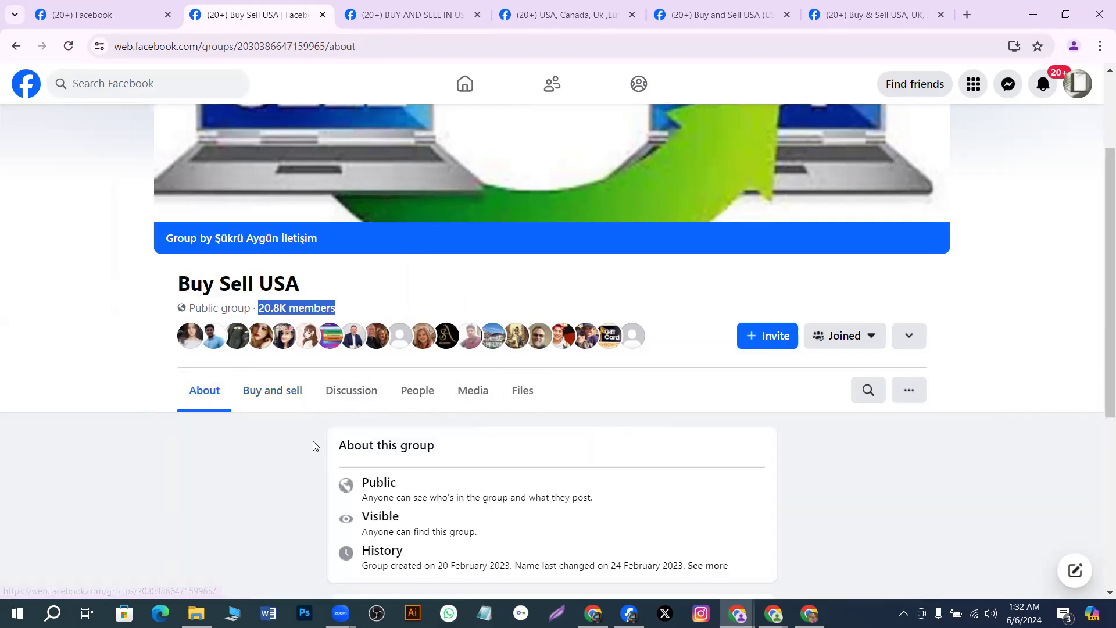
scroll(312, 444, down, 3)
scroll(309, 444, down, 3)
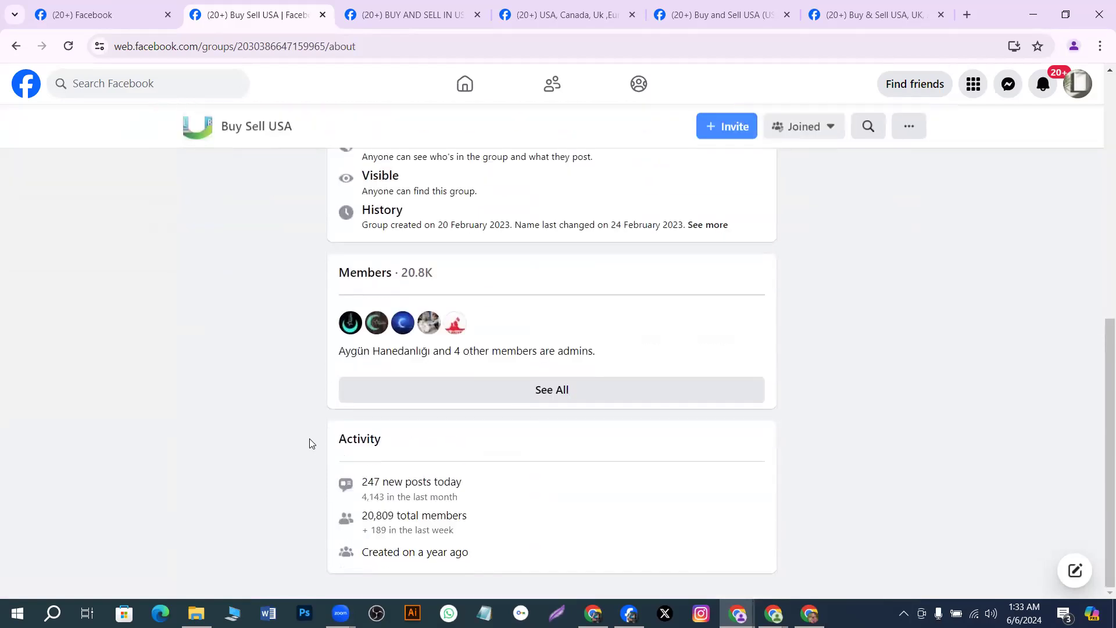
scroll(309, 441, up, 8)
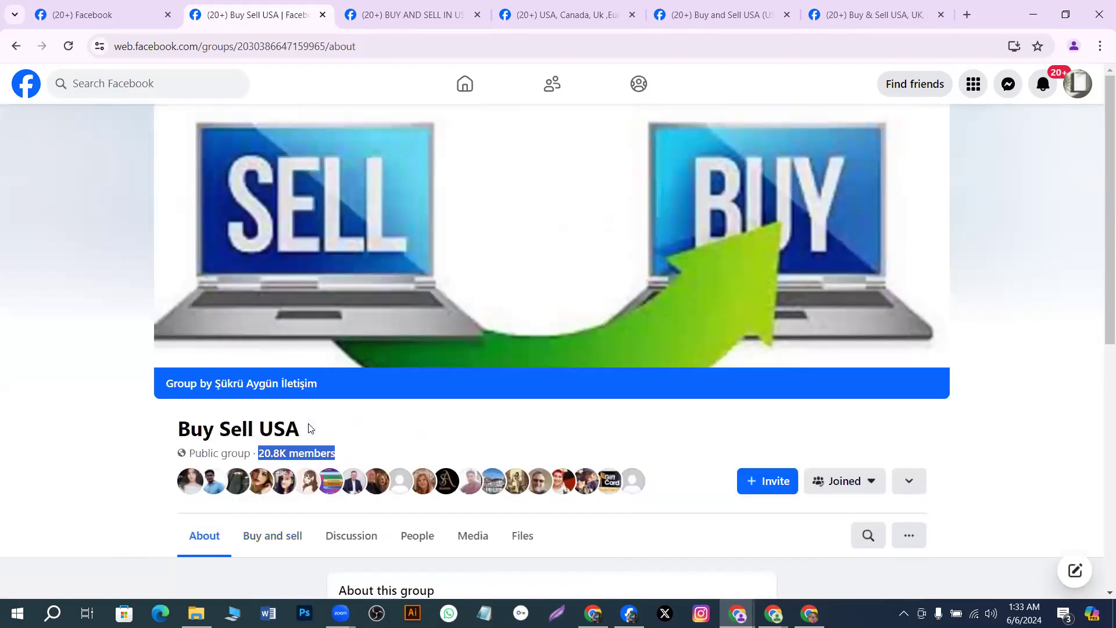
scroll(292, 411, down, 1)
Check the group's People page, which lists 20,809 members
click(418, 453)
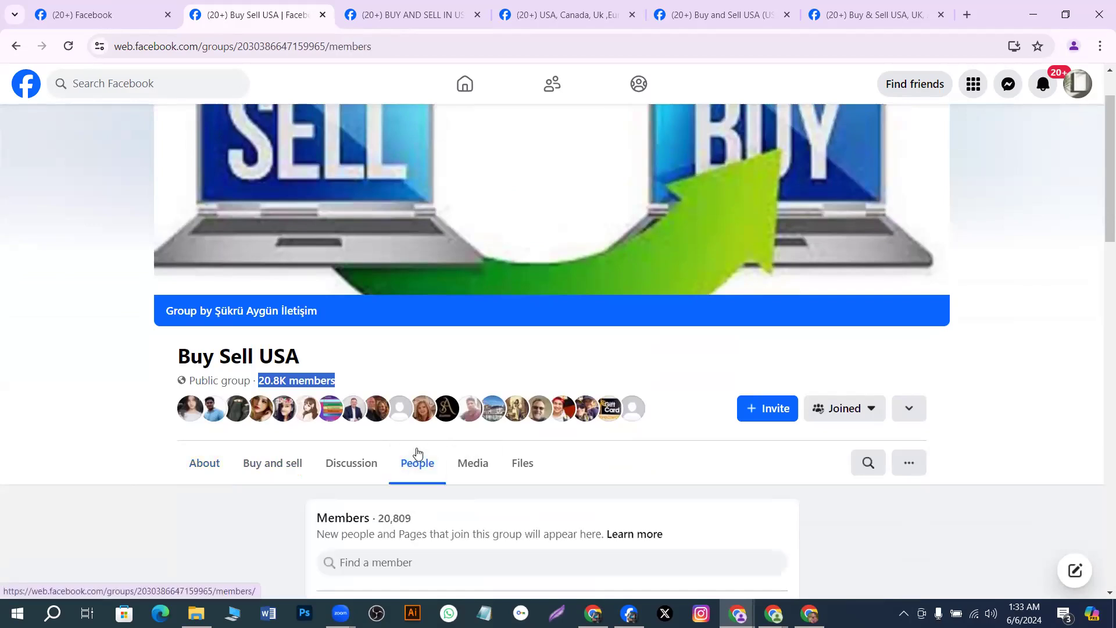
scroll(417, 453, down, 4)
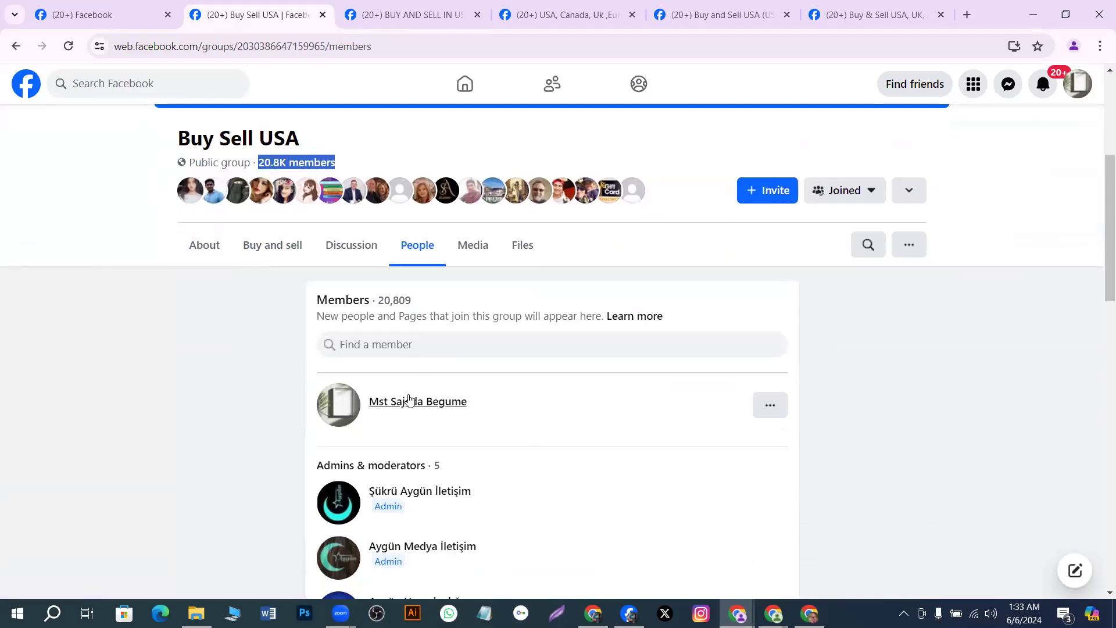
scroll(321, 298, up, 3)
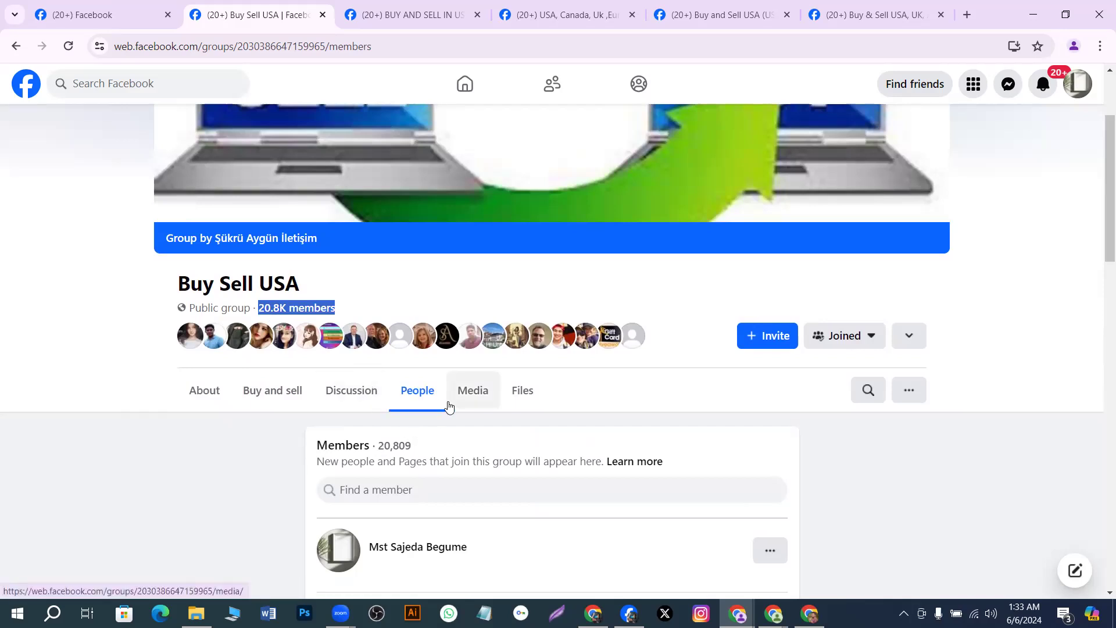
scroll(687, 401, up, 3)
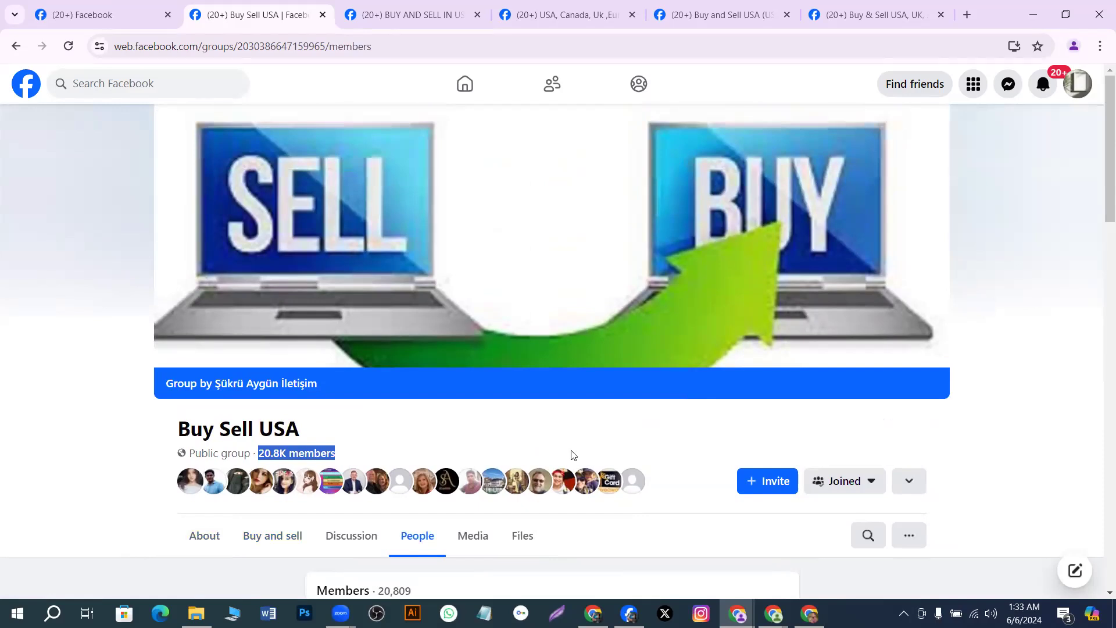
scroll(573, 454, down, 3)
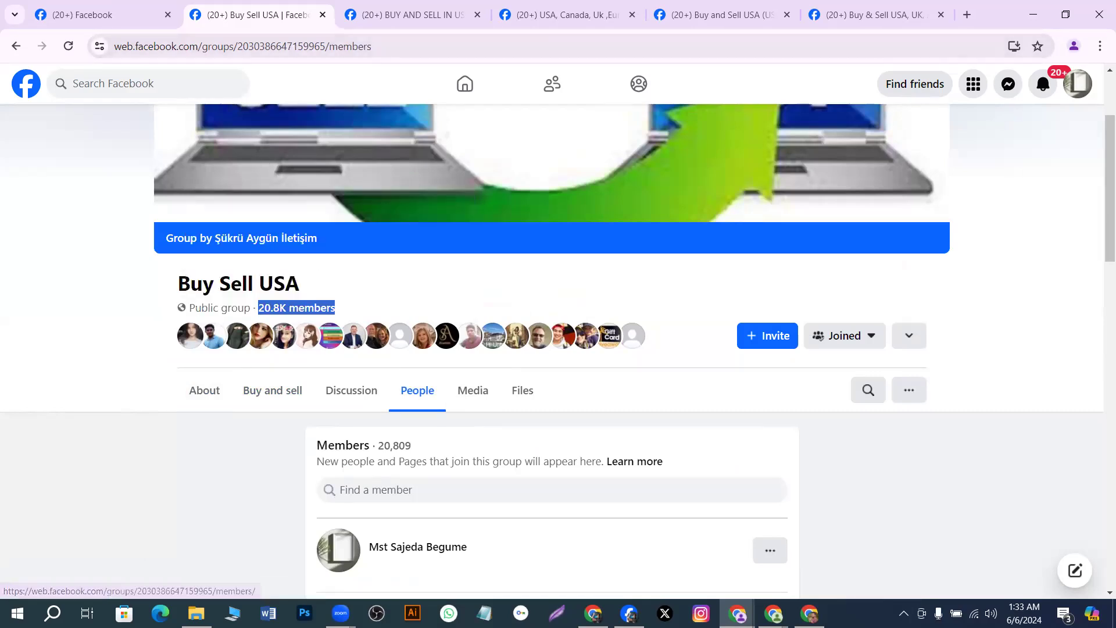
click(809, 614)
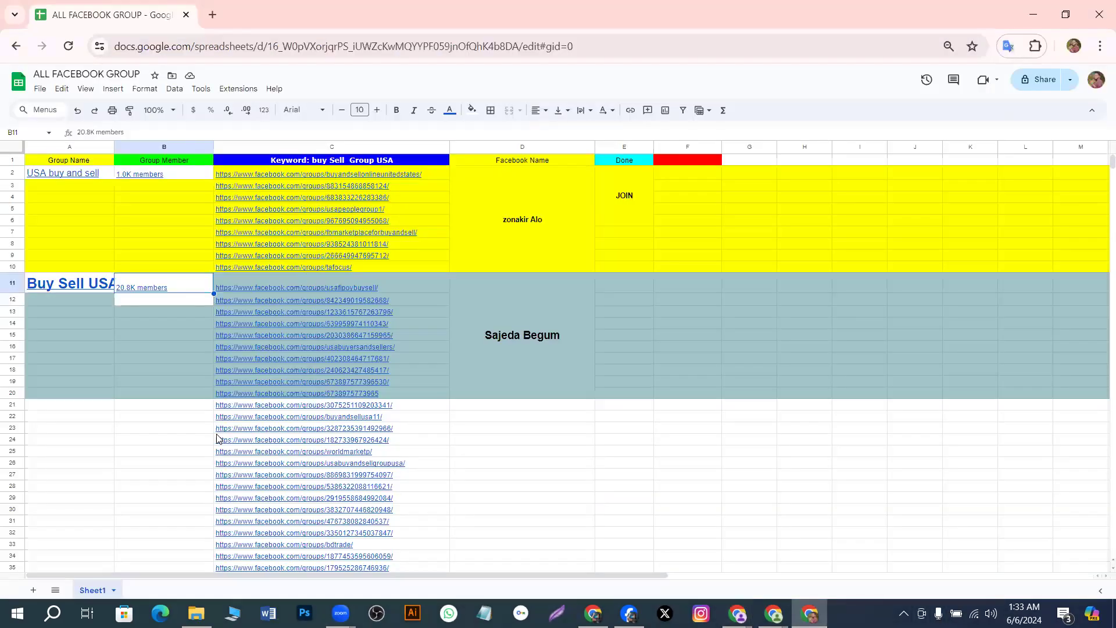
Remove a stray 'z' from B12 and clear the old 20.8K members entry in B11
click(174, 300)
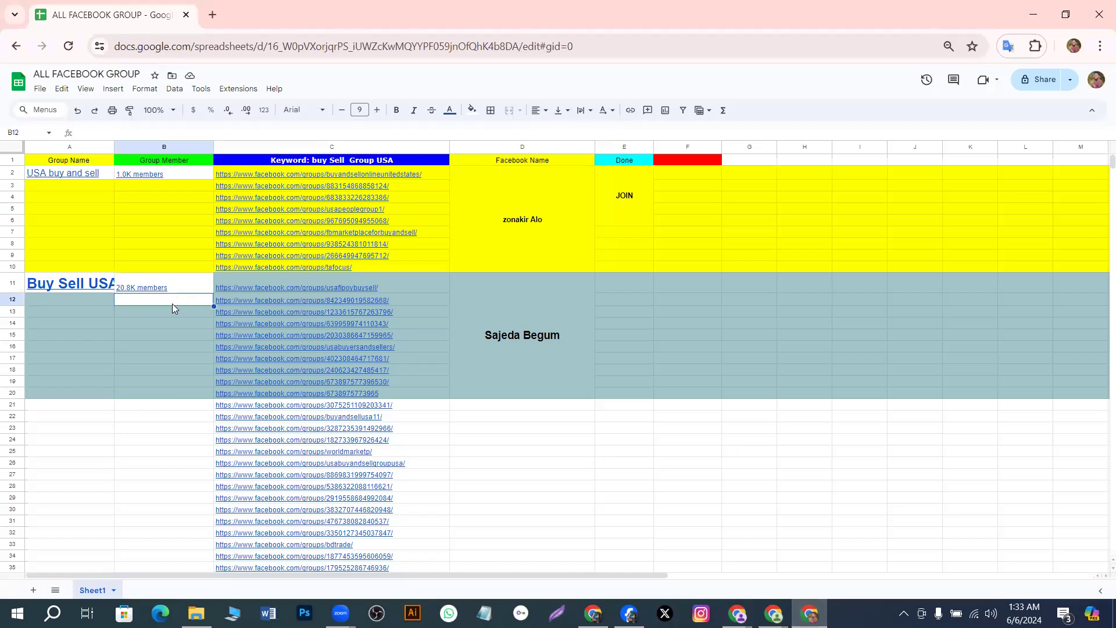
text(z)
key(BackSpace)
key(BackSpace)
click(175, 331)
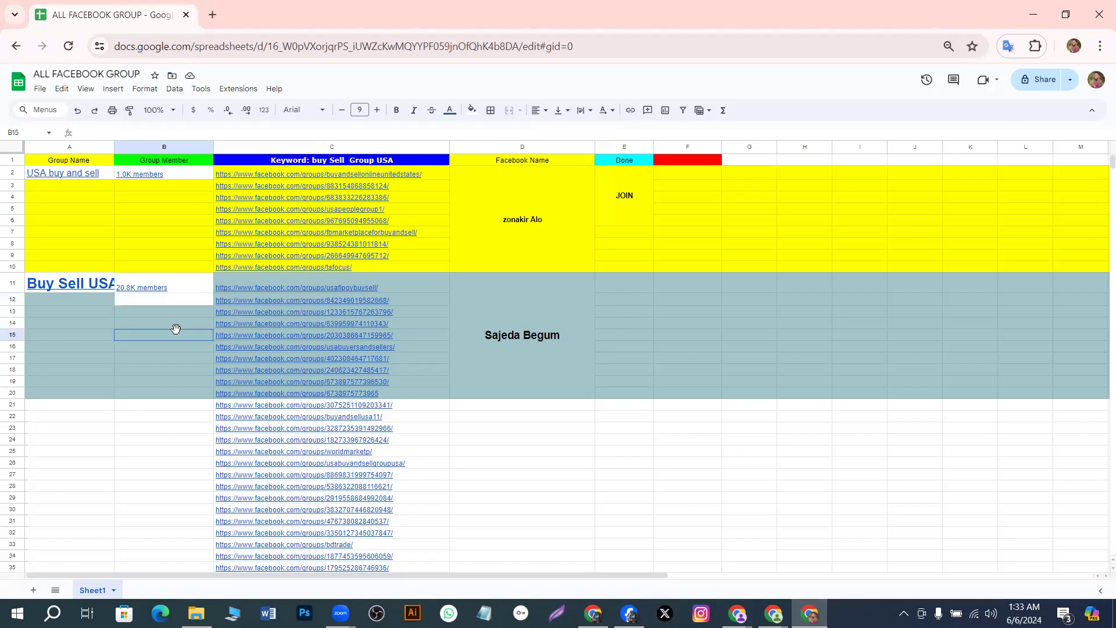
click(177, 296)
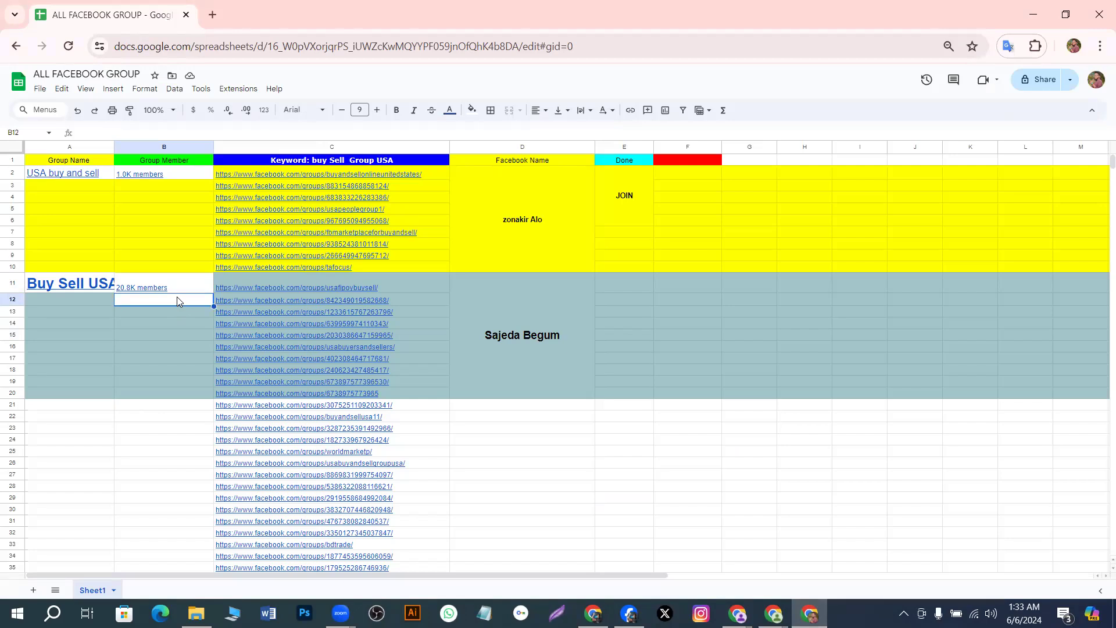
key(Up)
key(Delete)
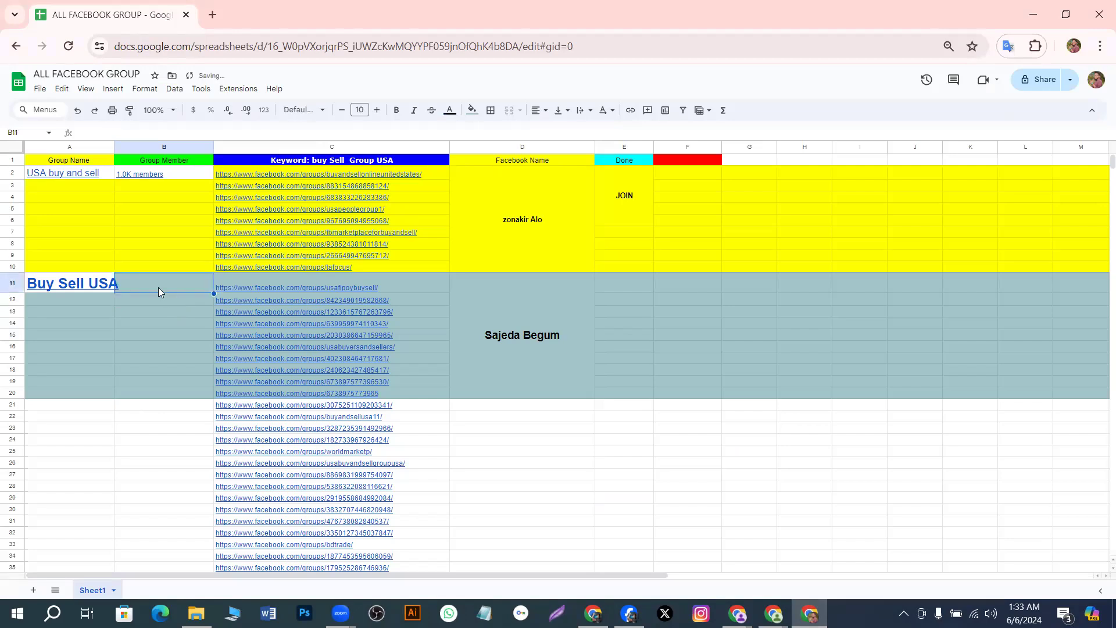
Paste 20.8K members back into B11 and commit the entry
double_click(142, 282)
click(145, 319)
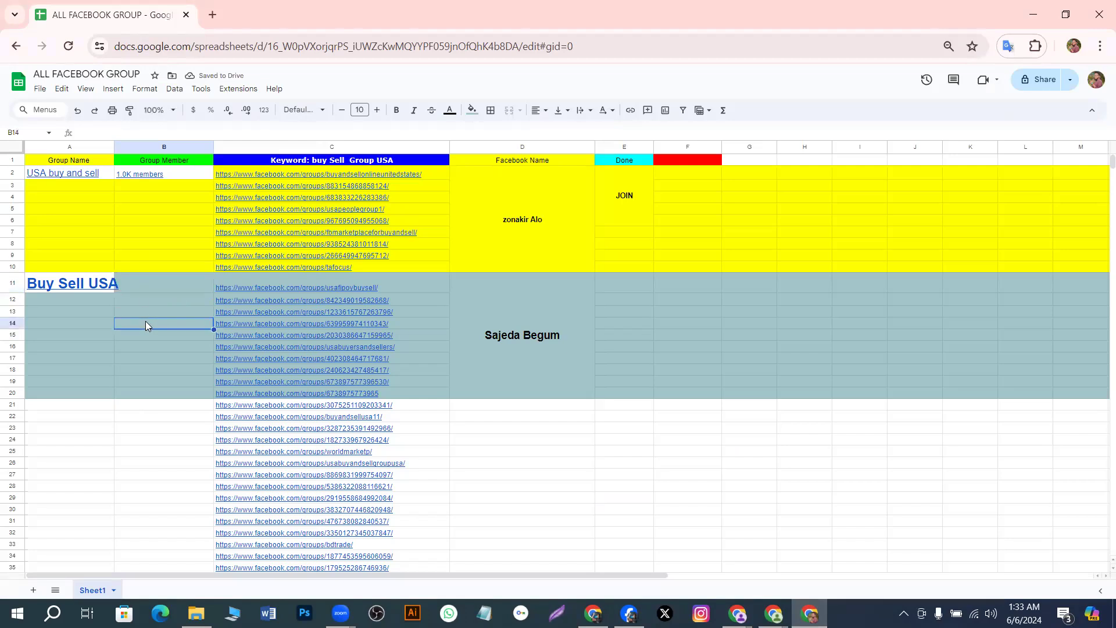
click(145, 296)
click(146, 291)
double_click(145, 290)
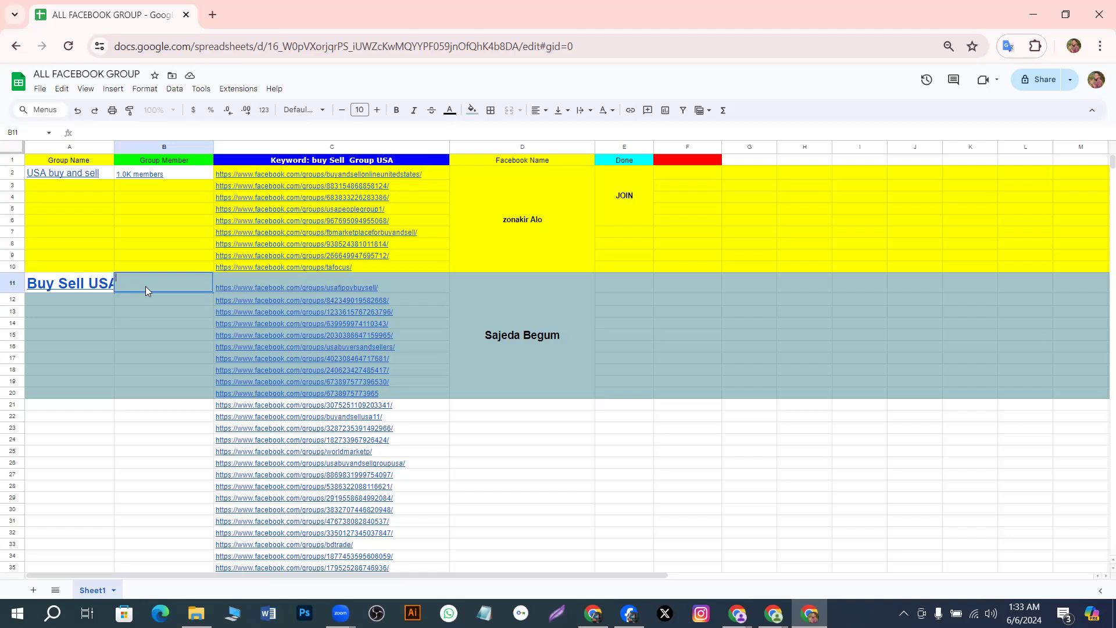
text(20.8K members)
click(124, 334)
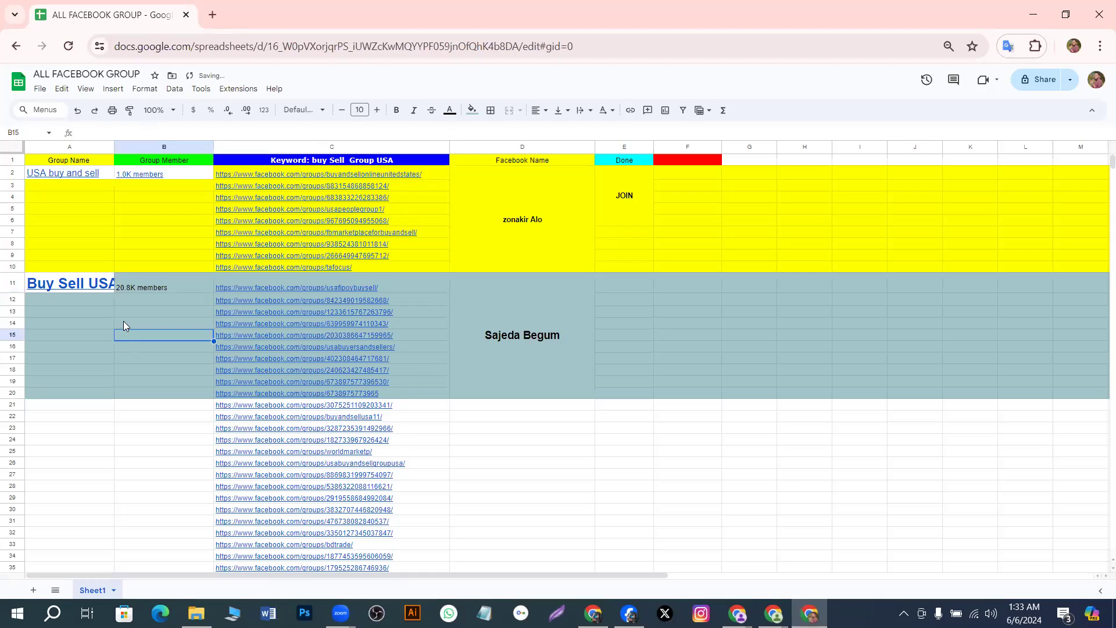
click(144, 288)
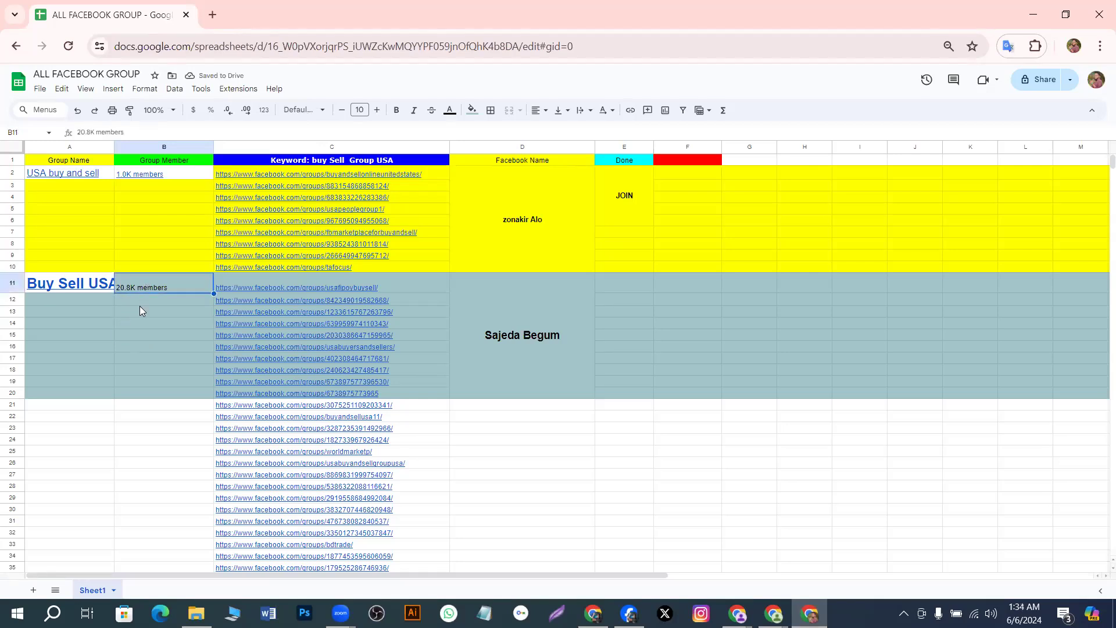
click(141, 300)
click(147, 287)
Review the Buy Sell USA member count in B11, leaving B12 selected for the next count
double_click(152, 288)
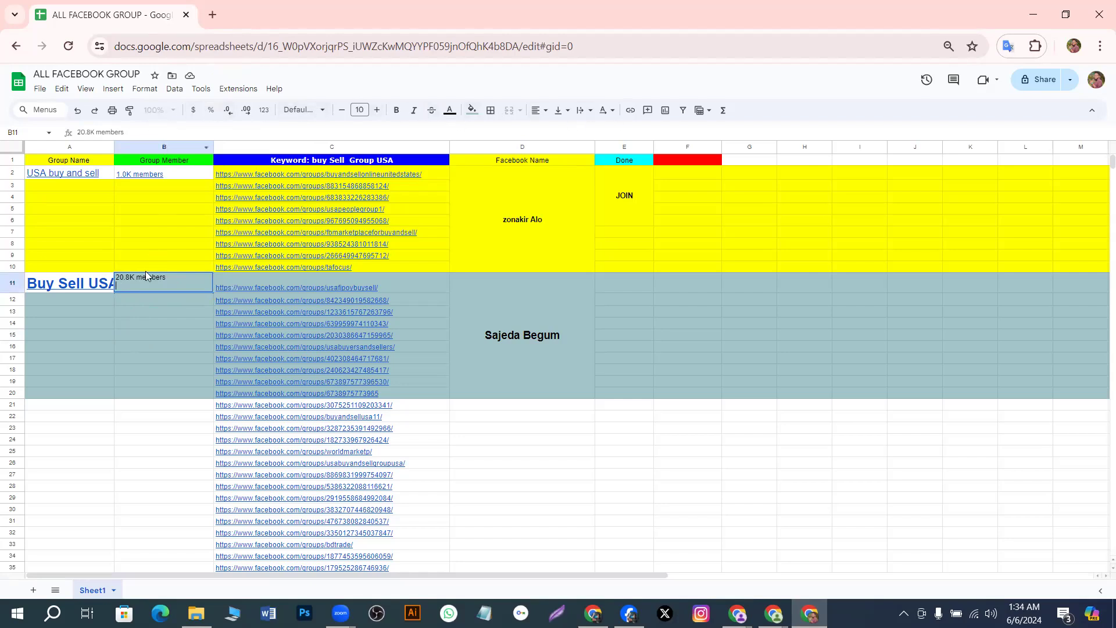
click(110, 317)
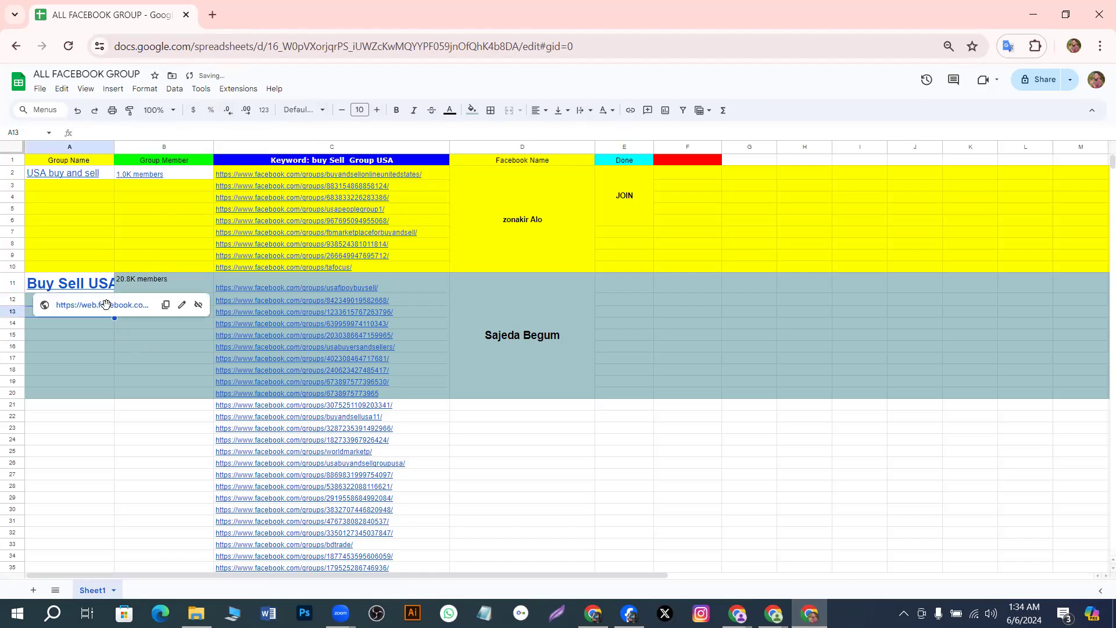
click(103, 324)
click(150, 289)
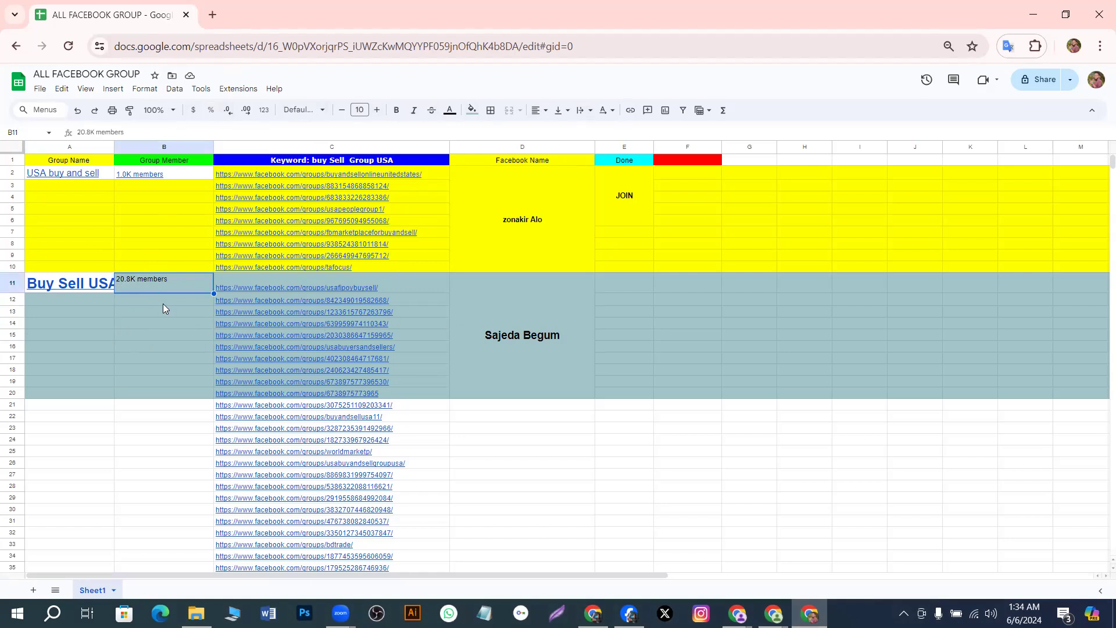
click(143, 330)
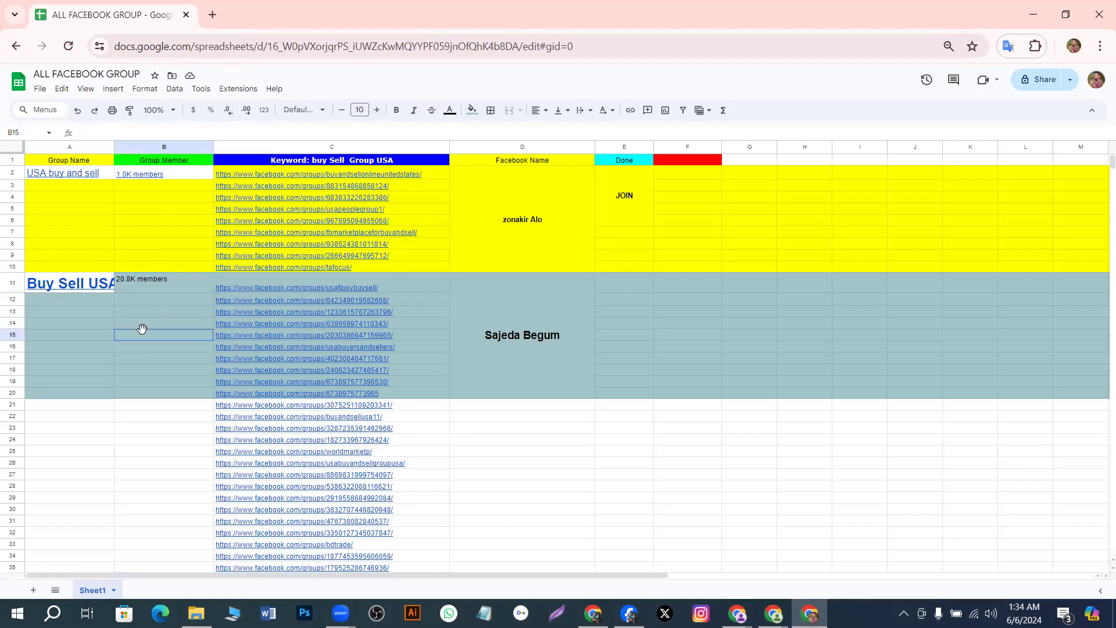
click(162, 301)
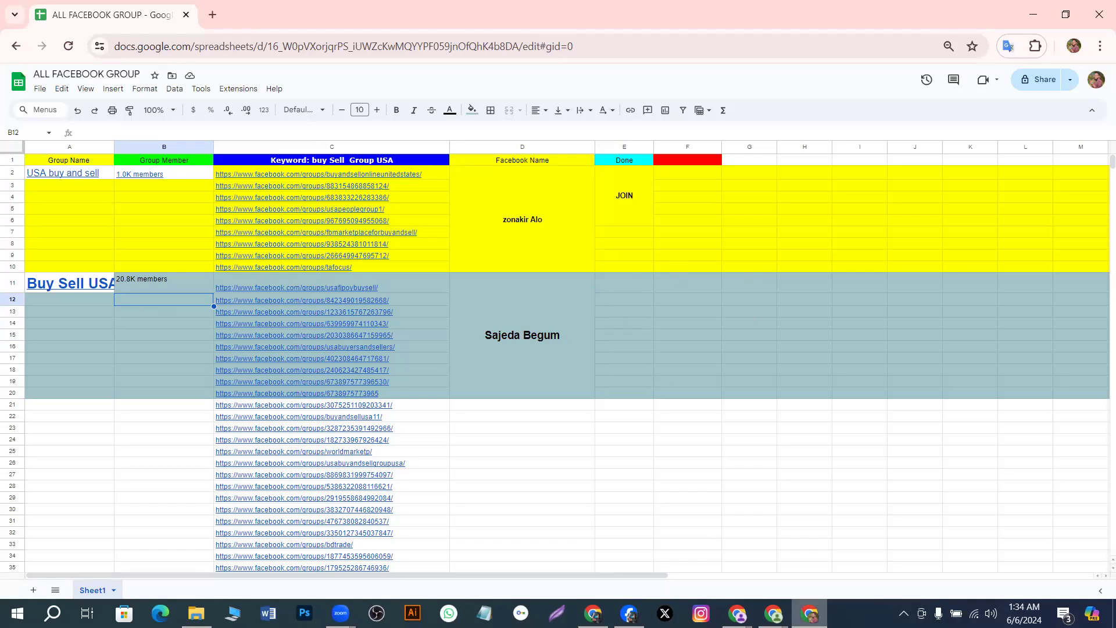
mouse_move(773, 613)
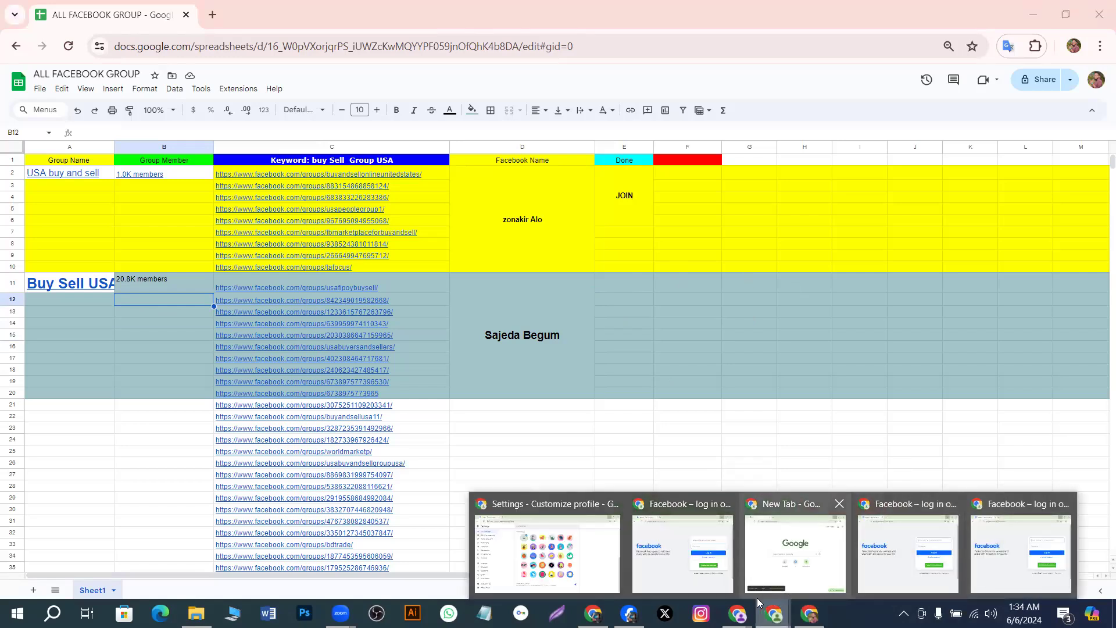
mouse_move(737, 611)
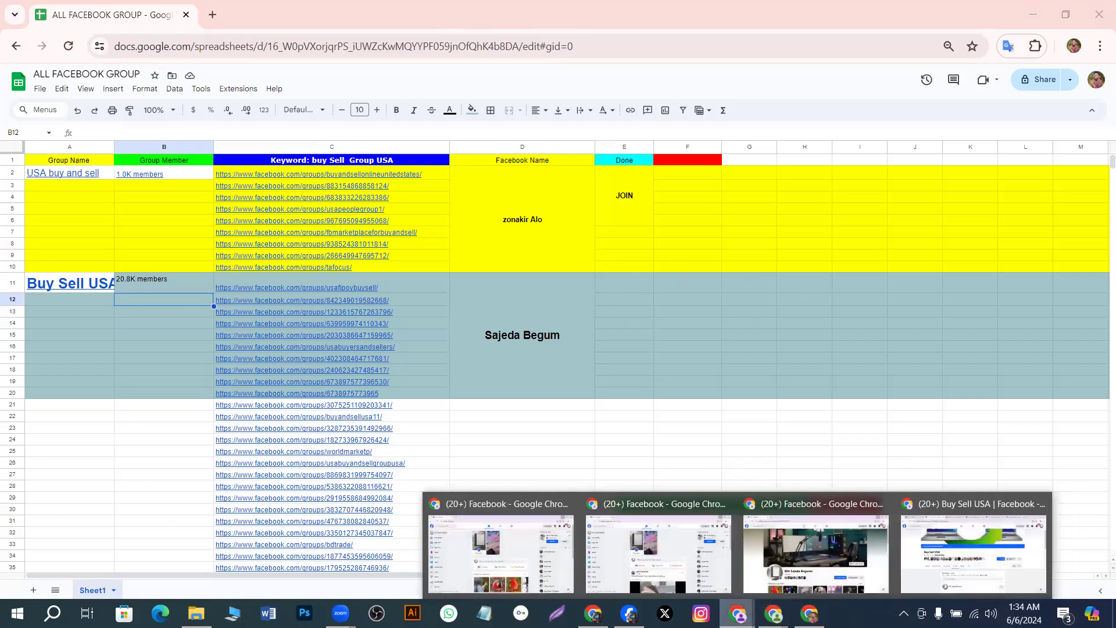
Copy the group name BUY AND SELL IN USA from its Facebook page
click(918, 559)
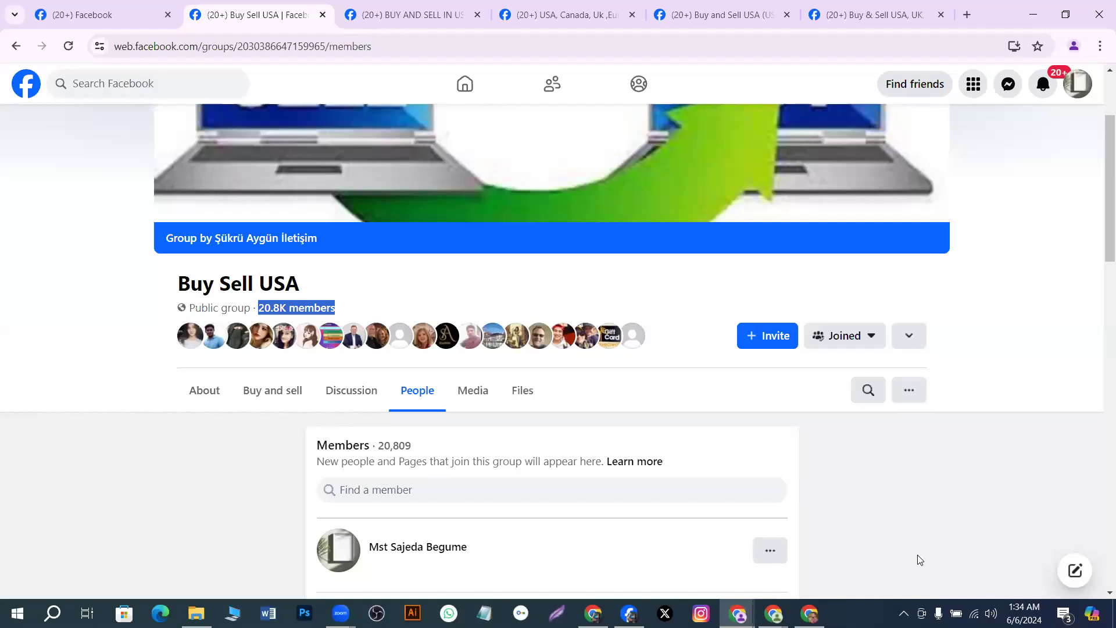
click(431, 17)
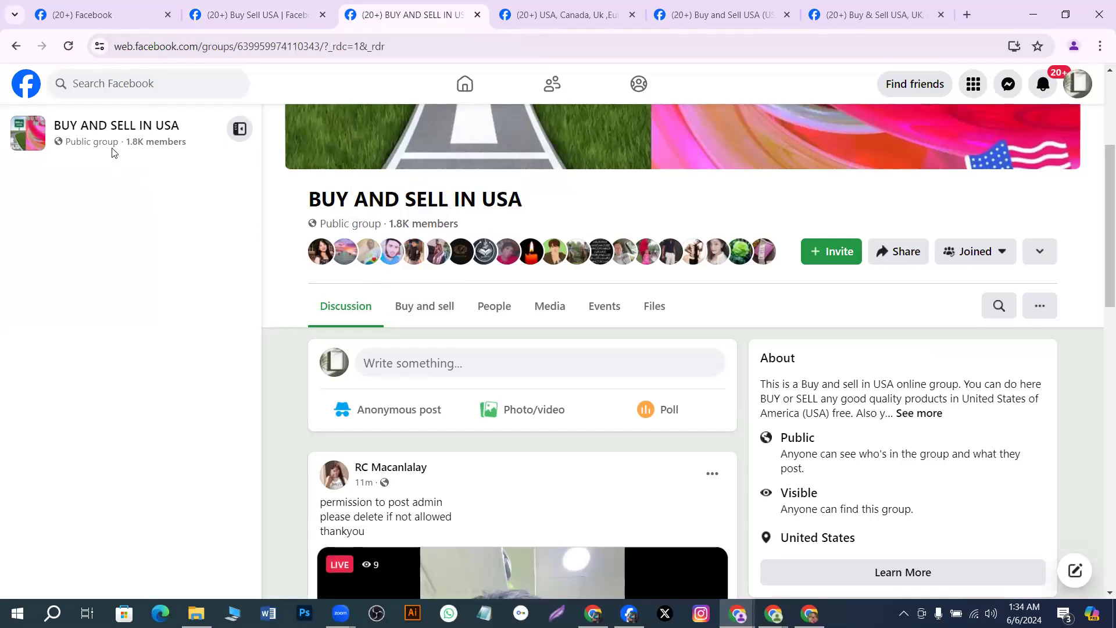
drag(54, 126, 179, 128)
key(ctrl+c)
right_click(178, 130)
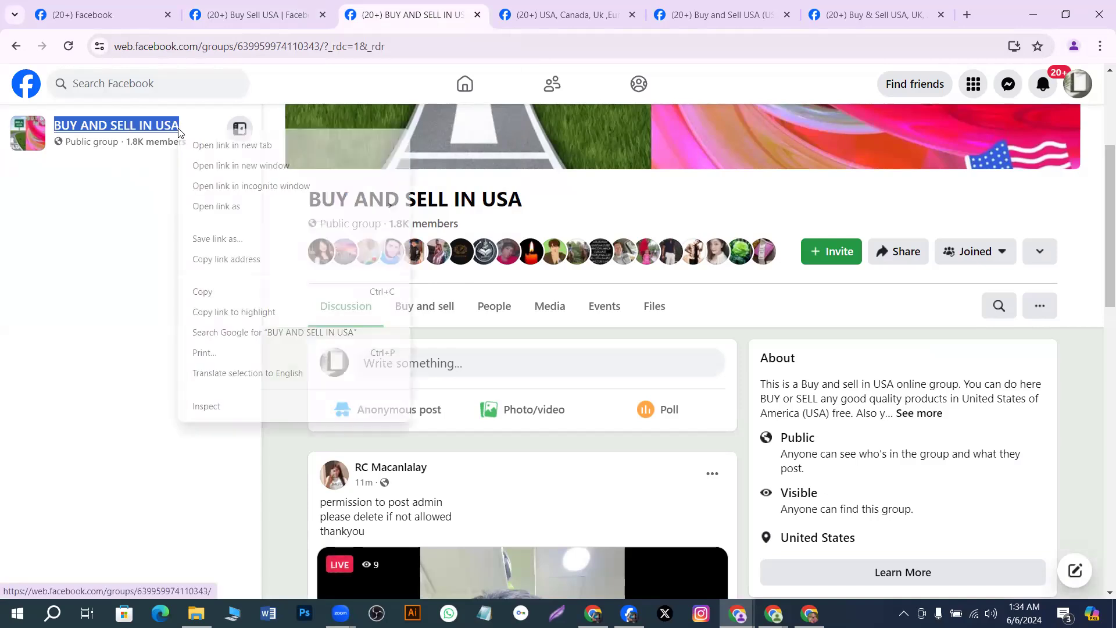
click(219, 293)
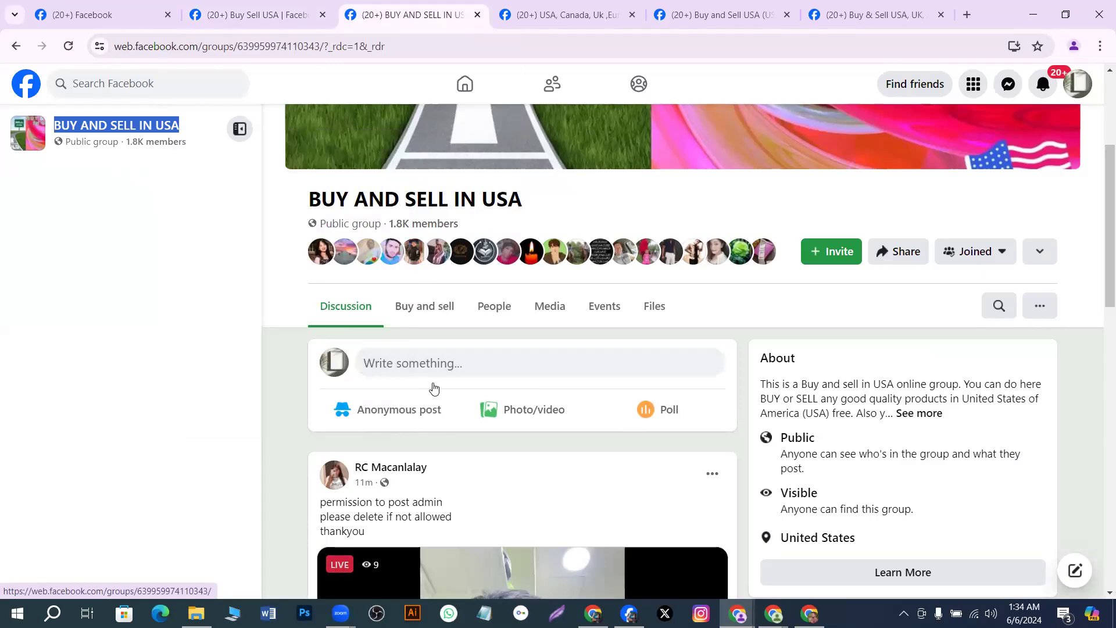
click(810, 613)
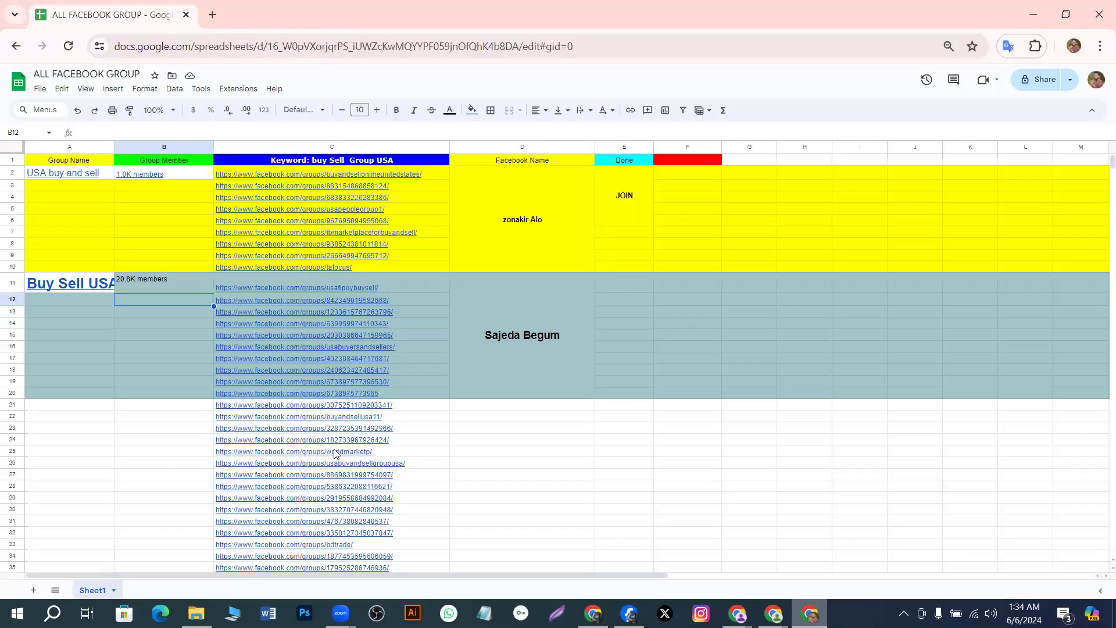
Paste BUY AND SELL IN USA into cell A12 below Buy Sell USA
click(73, 300)
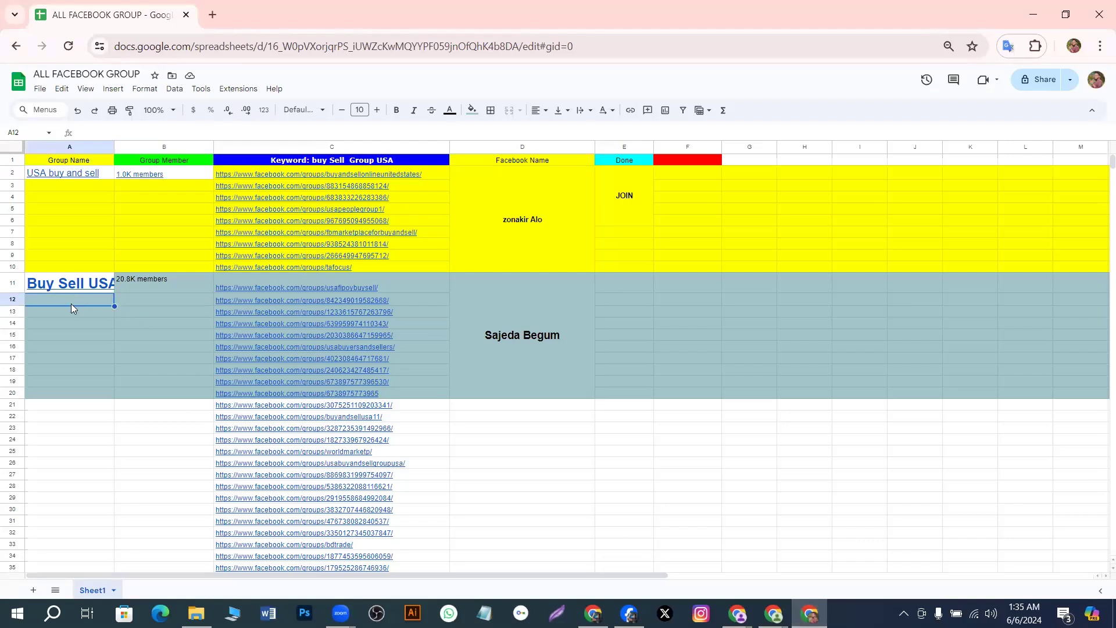
double_click(68, 298)
key(ctrl+v)
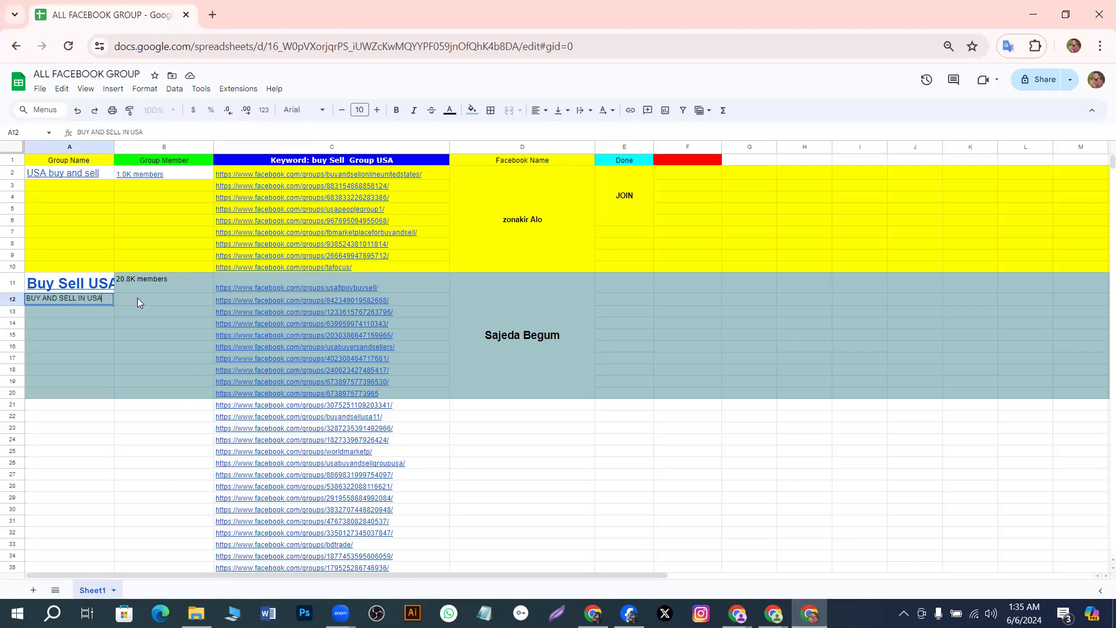
click(137, 300)
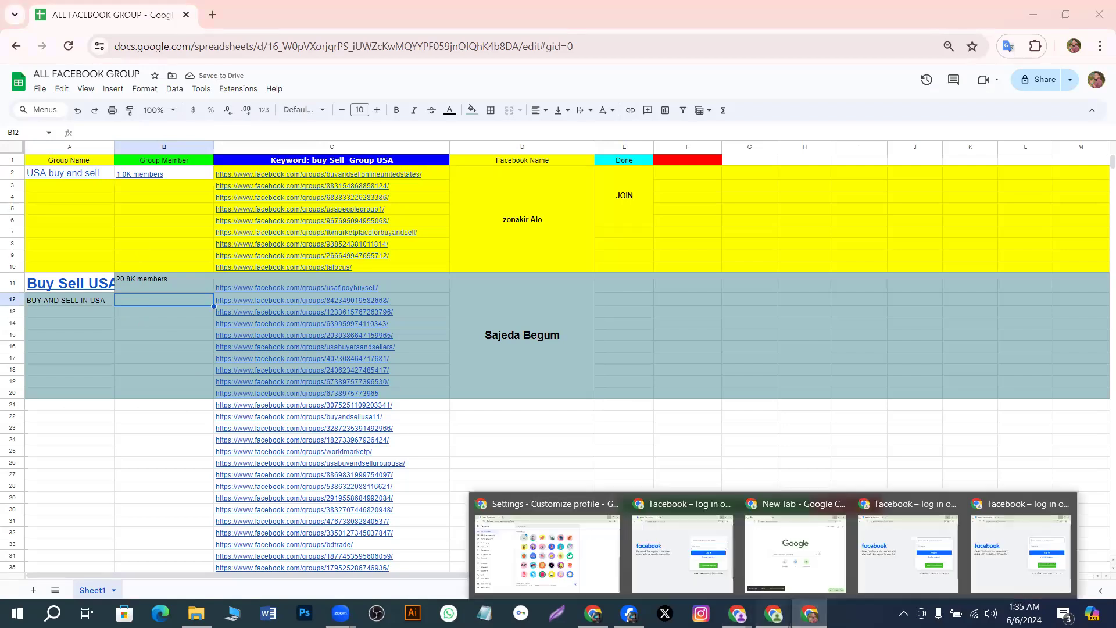
Copy 'Members · 1,754' from the BUY AND SELL IN USA group's People page
click(1002, 564)
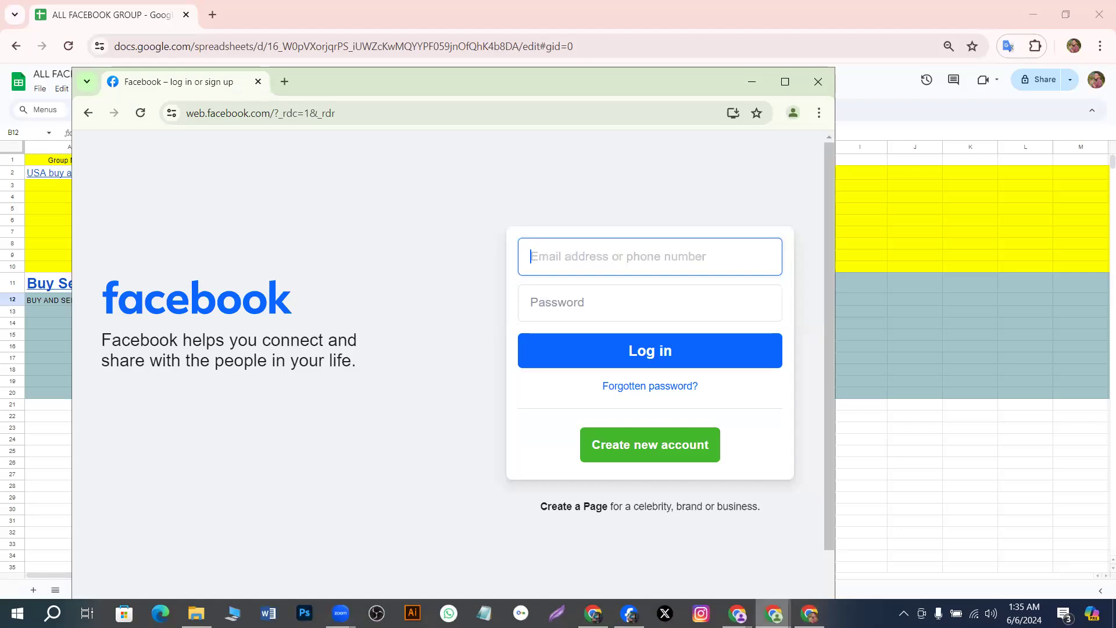
mouse_move(738, 613)
click(953, 557)
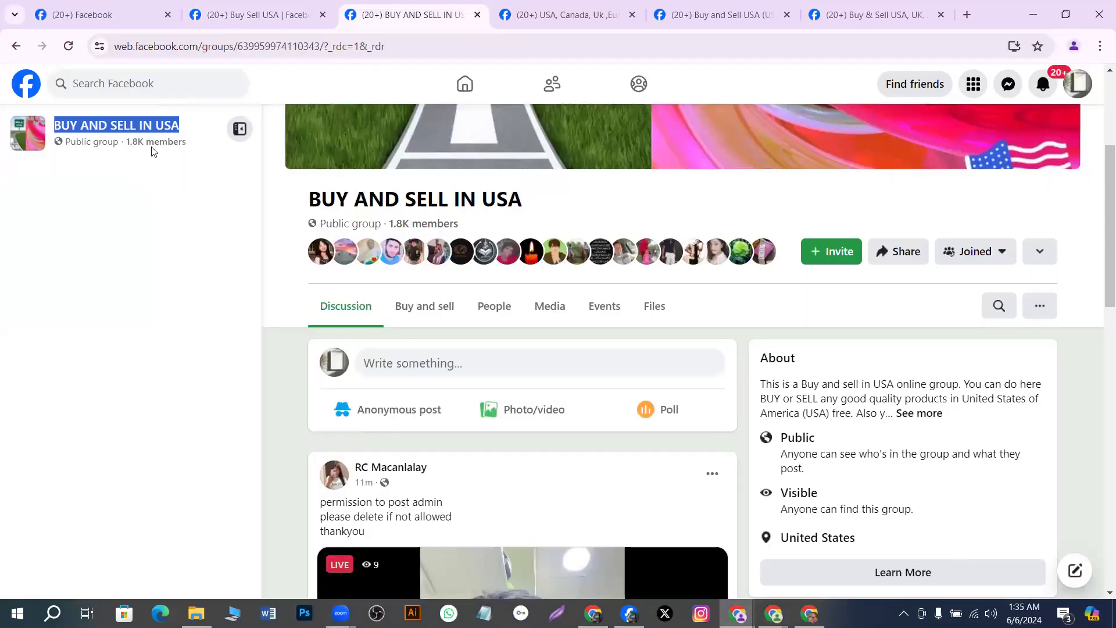
click(494, 306)
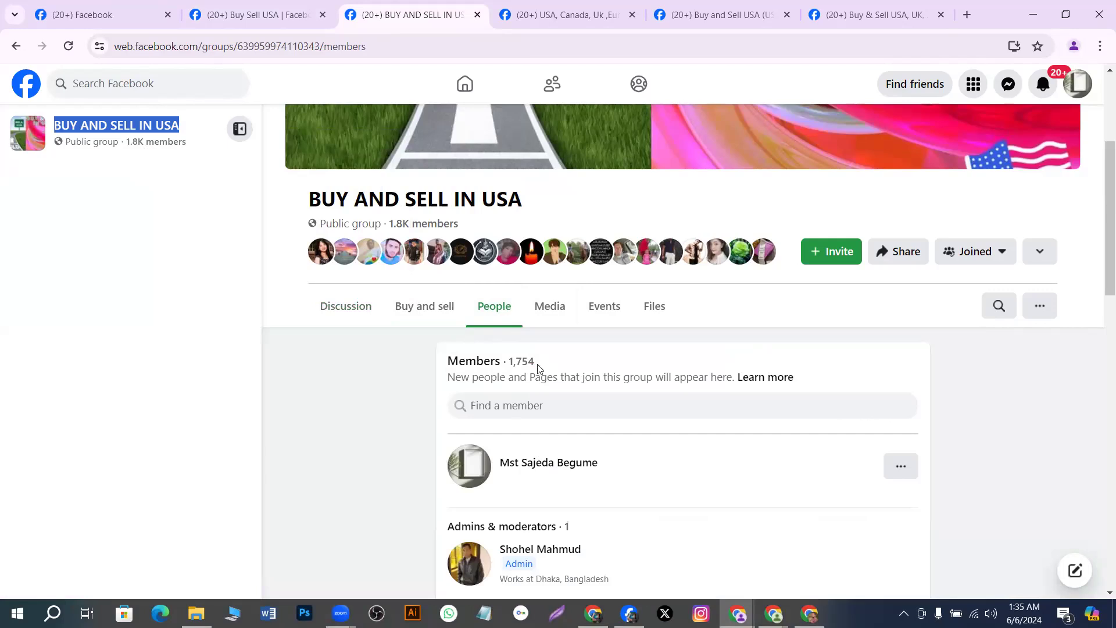
drag(447, 361, 542, 364)
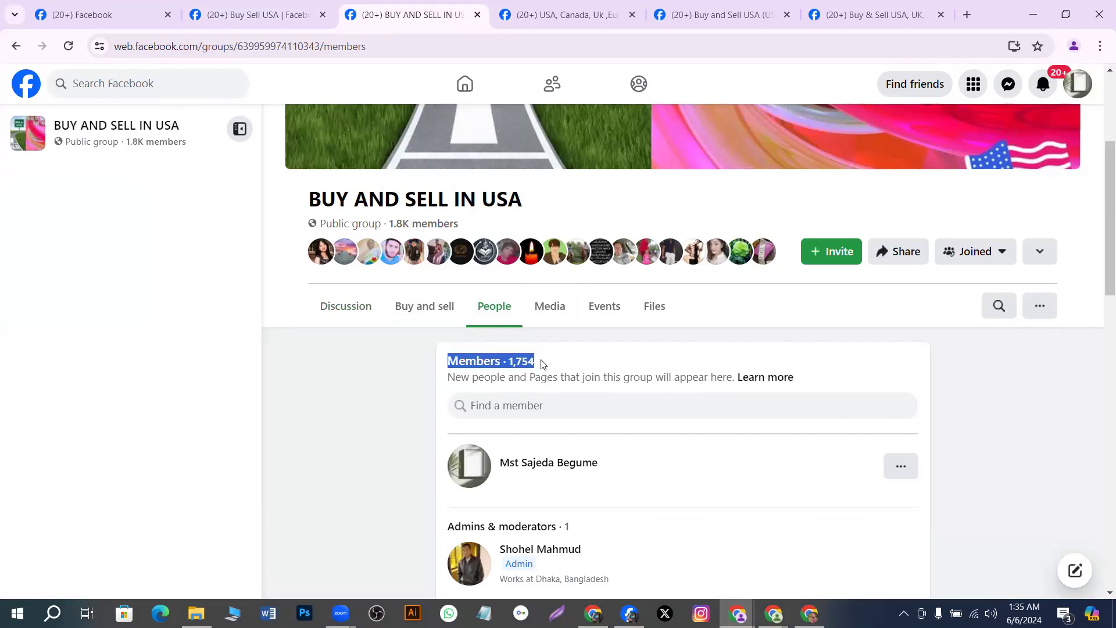
right_click(542, 364)
click(562, 376)
Paste the copied 'Members · 1,754' count into cell B12 beside BUY AND SELL IN USA
key(alt+Tab)
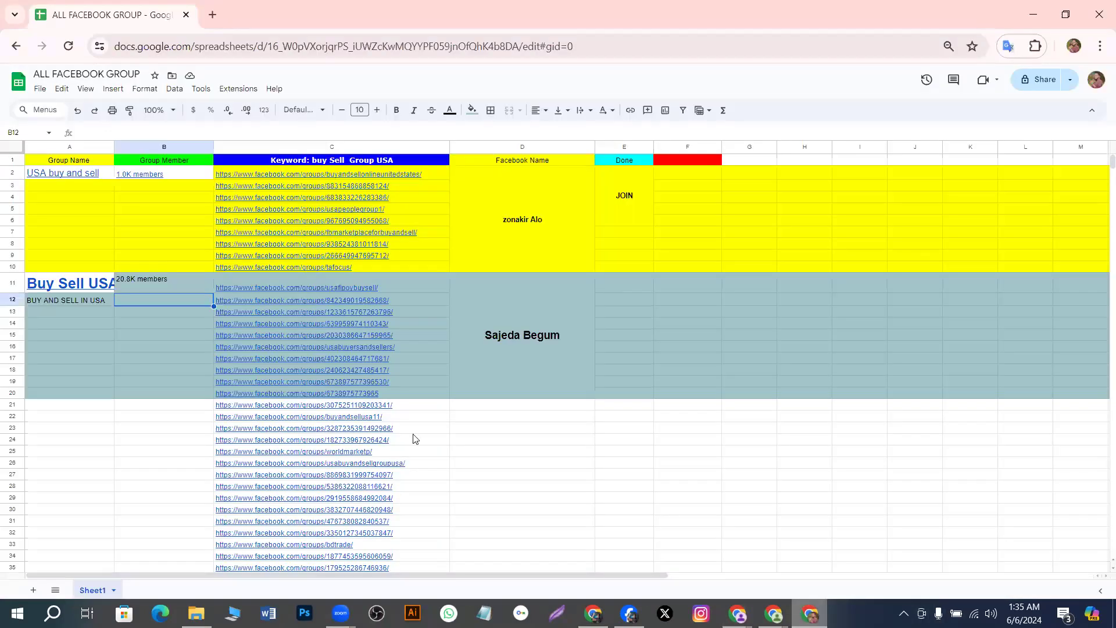
double_click(136, 300)
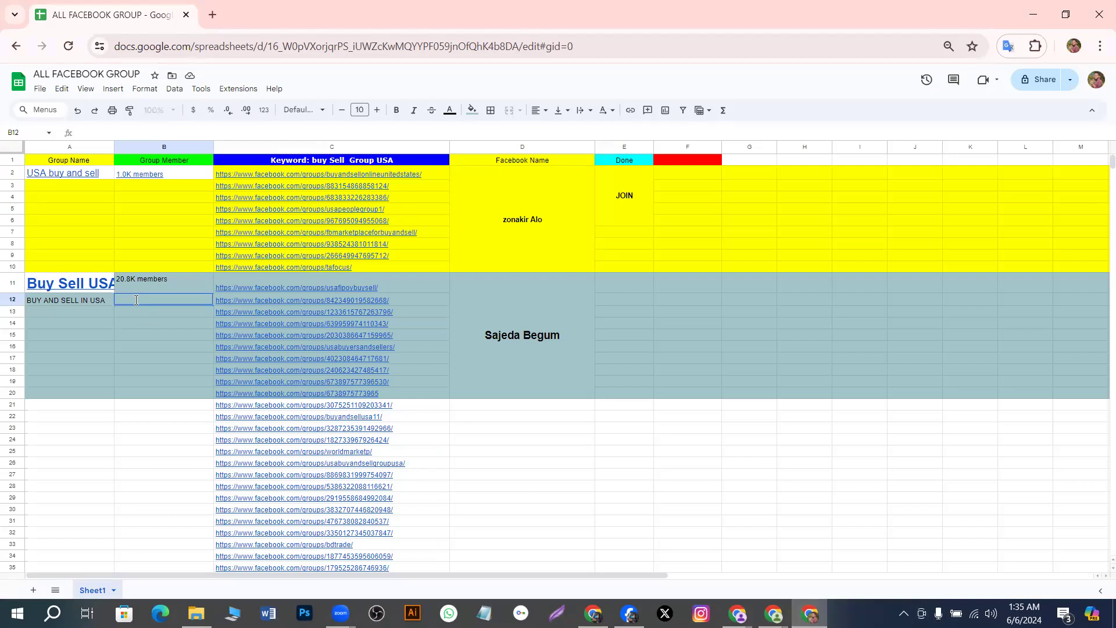
key(ctrl+v)
click(156, 335)
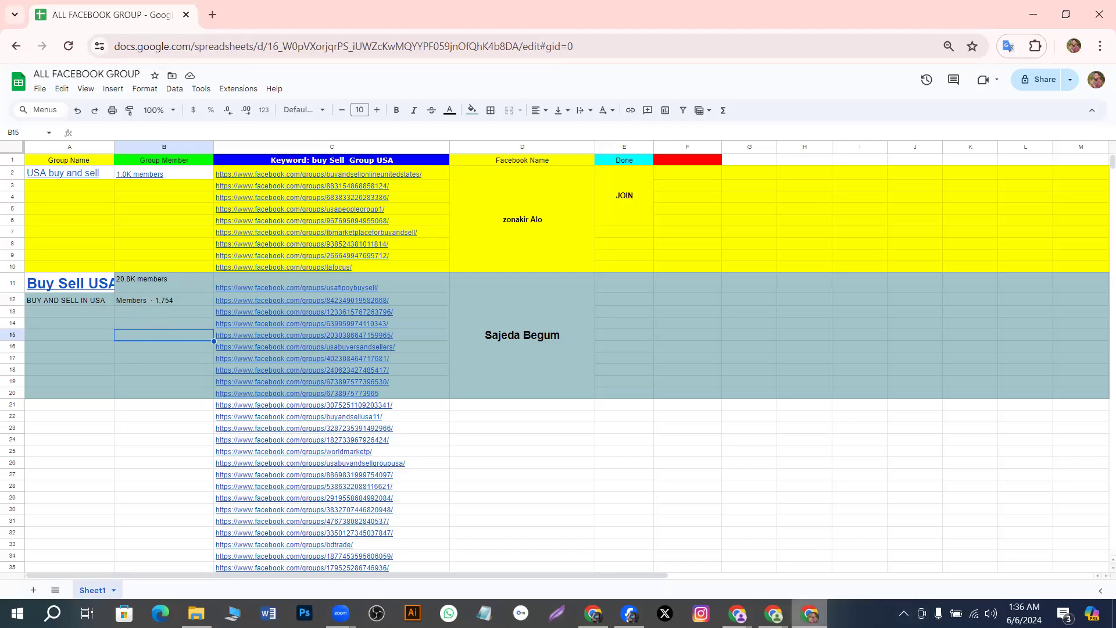
mouse_move(809, 613)
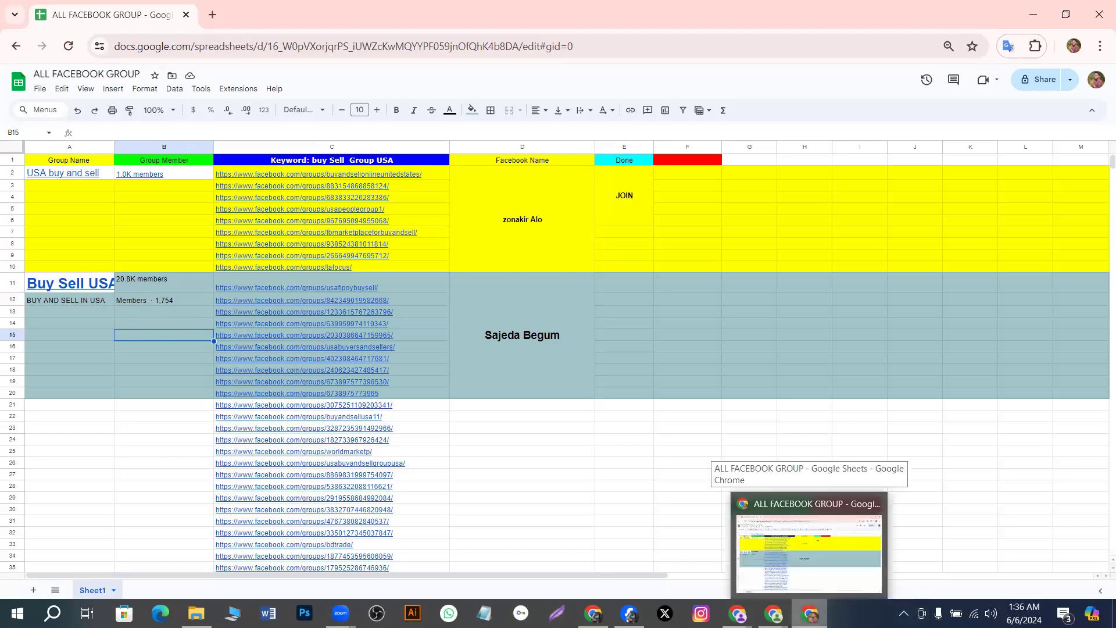
Go to the next Facebook group and copy its title 'USA, Canada, Uk ,Europe Buy & Sale Marketplace'
click(737, 613)
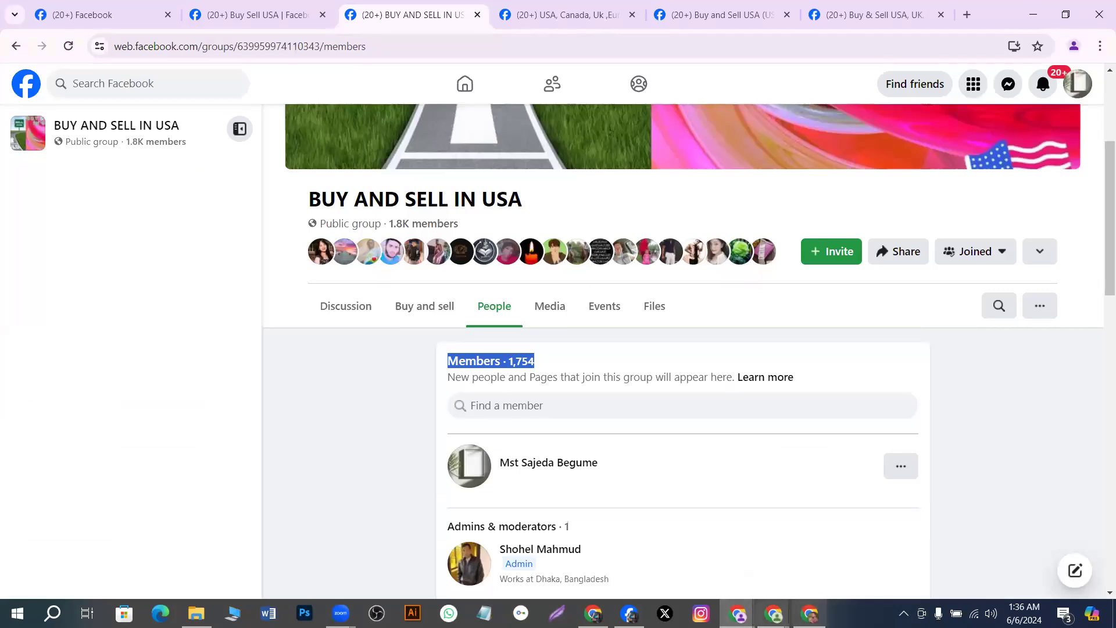
click(773, 613)
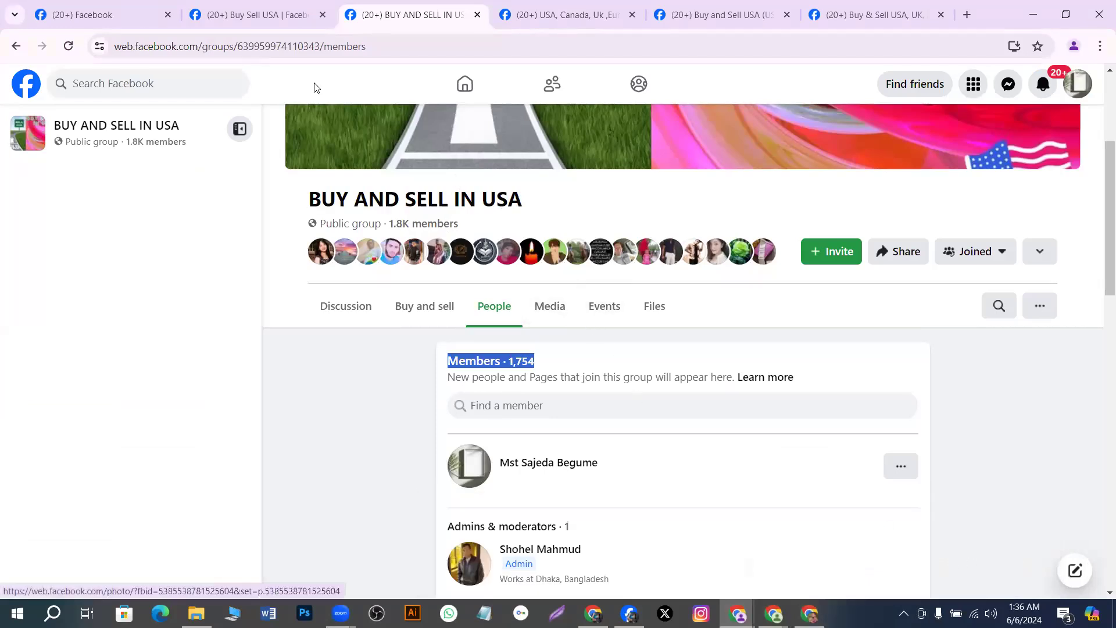
click(538, 20)
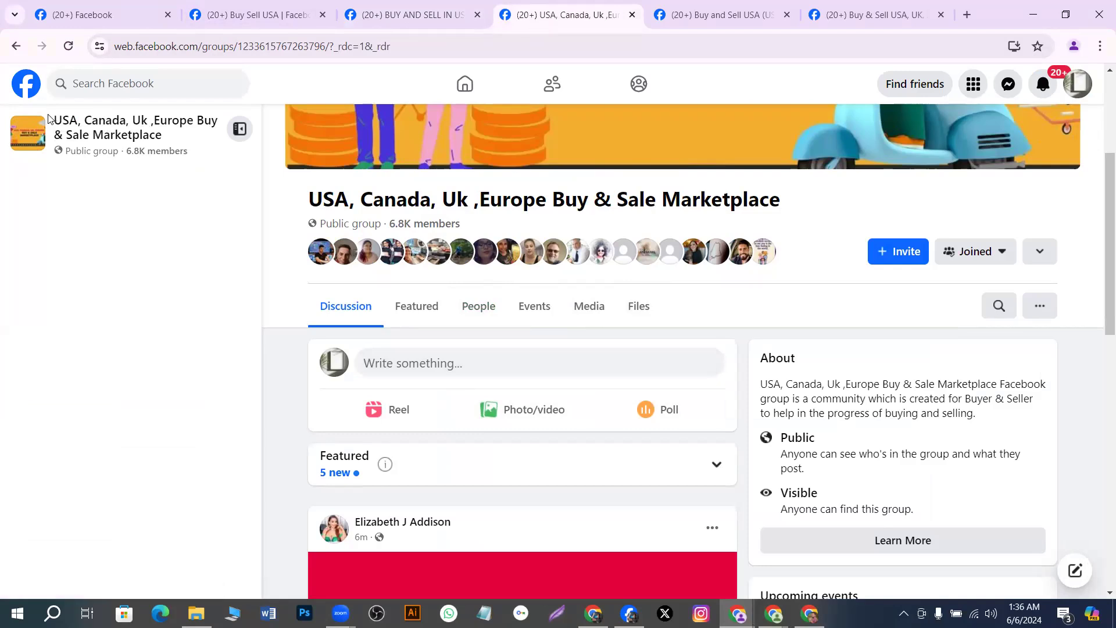
drag(54, 120, 188, 136)
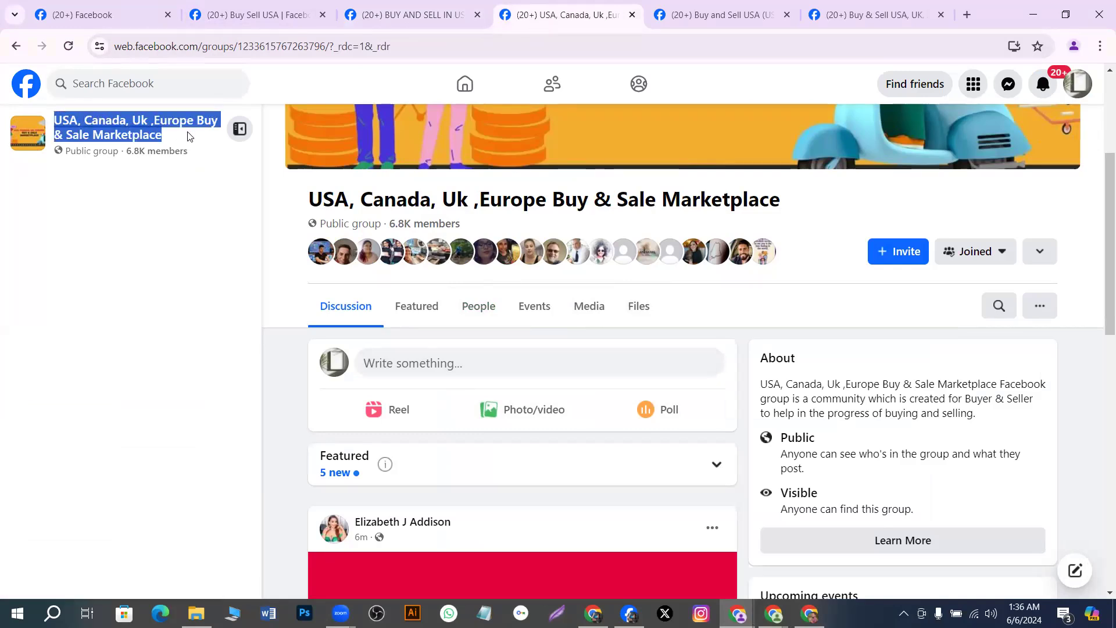
right_click(187, 135)
click(215, 148)
click(809, 613)
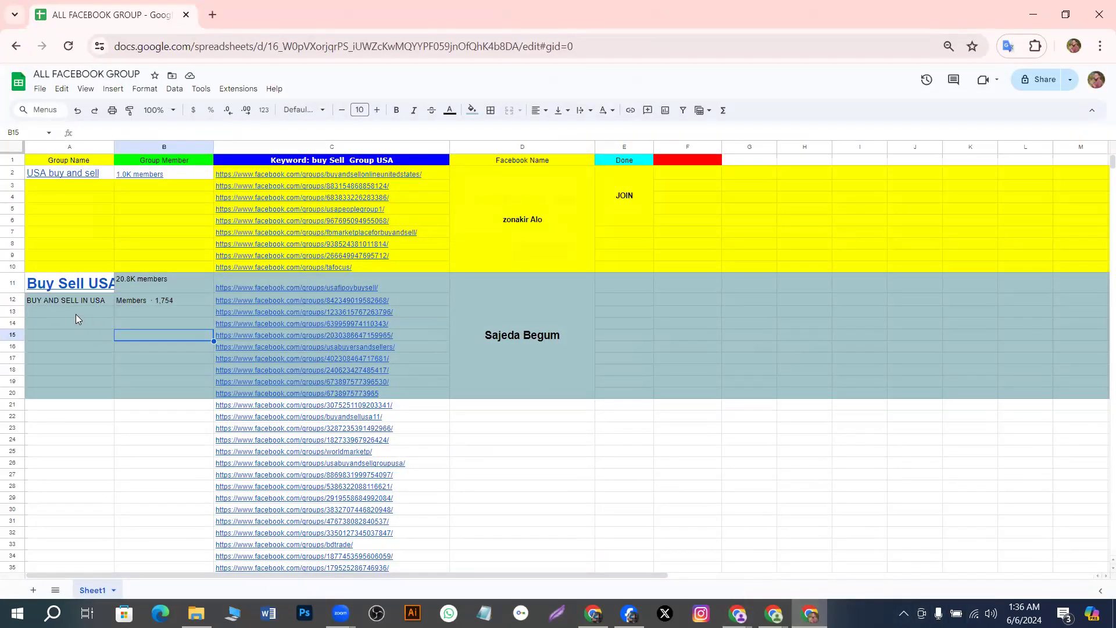
Replace the formatted paste in A13 with the plain-text group name, trimmed to 'USA, Canada, Uk ,Europe'
click(81, 313)
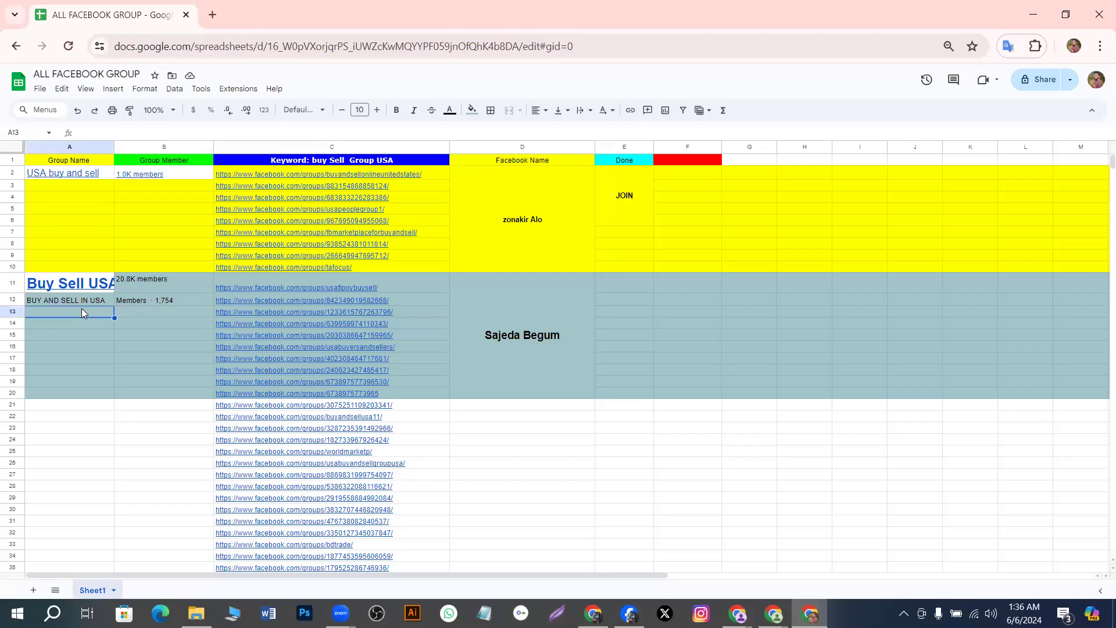
key(ctrl+v)
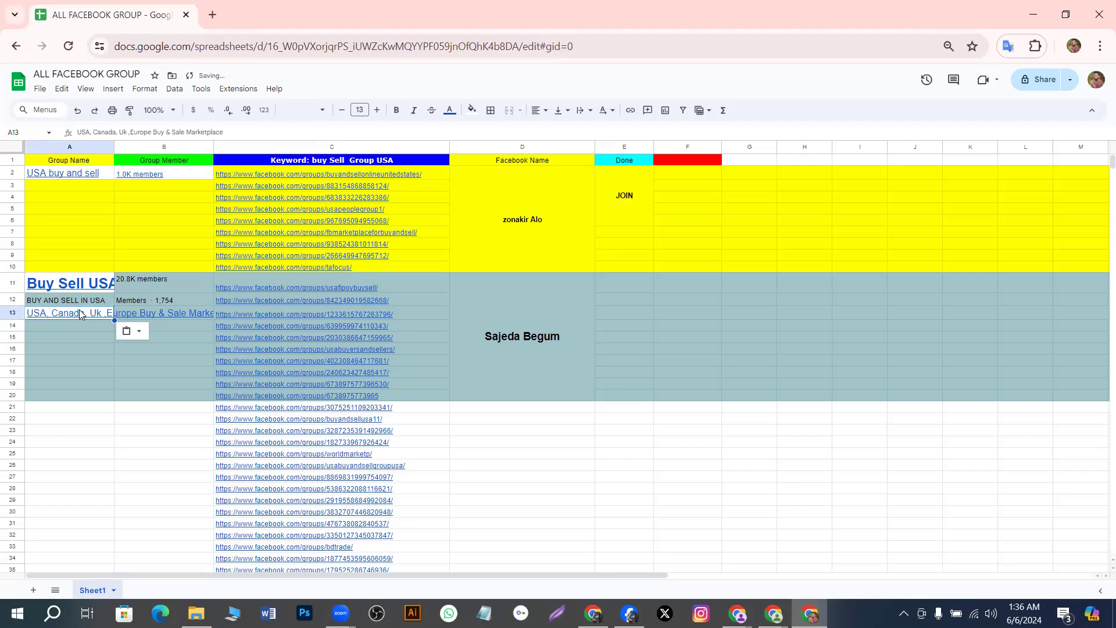
mouse_move(83, 313)
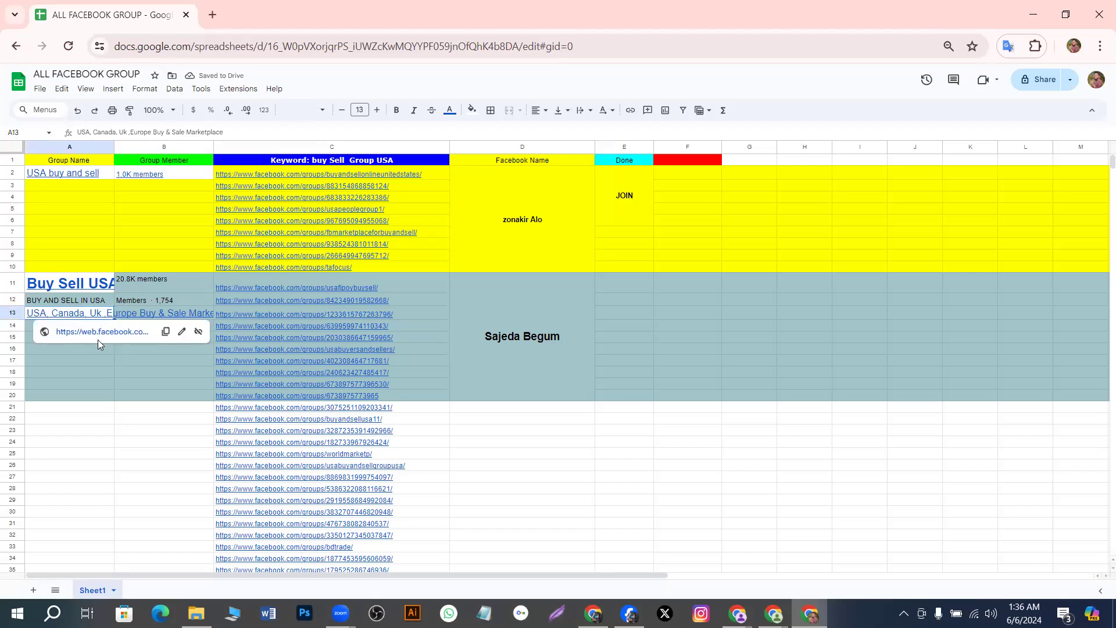
key(ctrl+z)
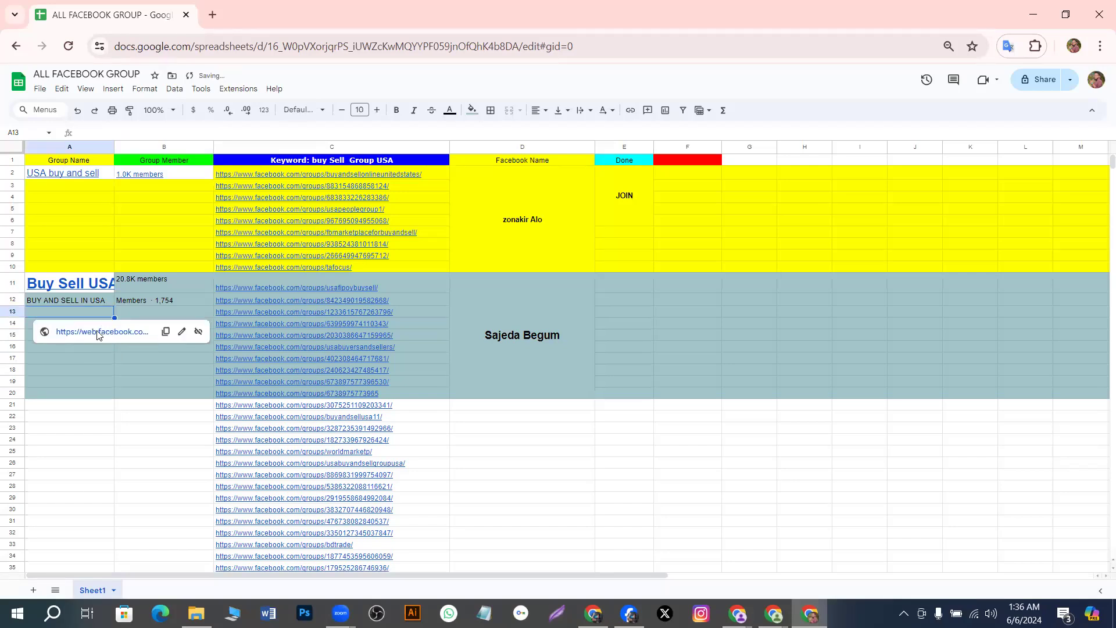
double_click(80, 314)
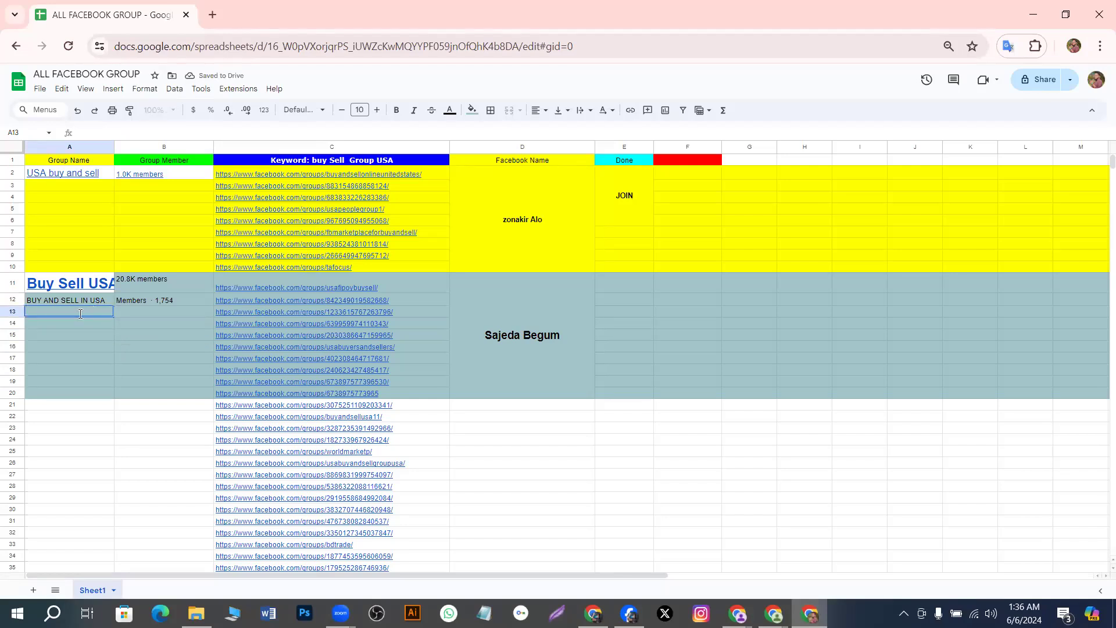
key(ctrl+v)
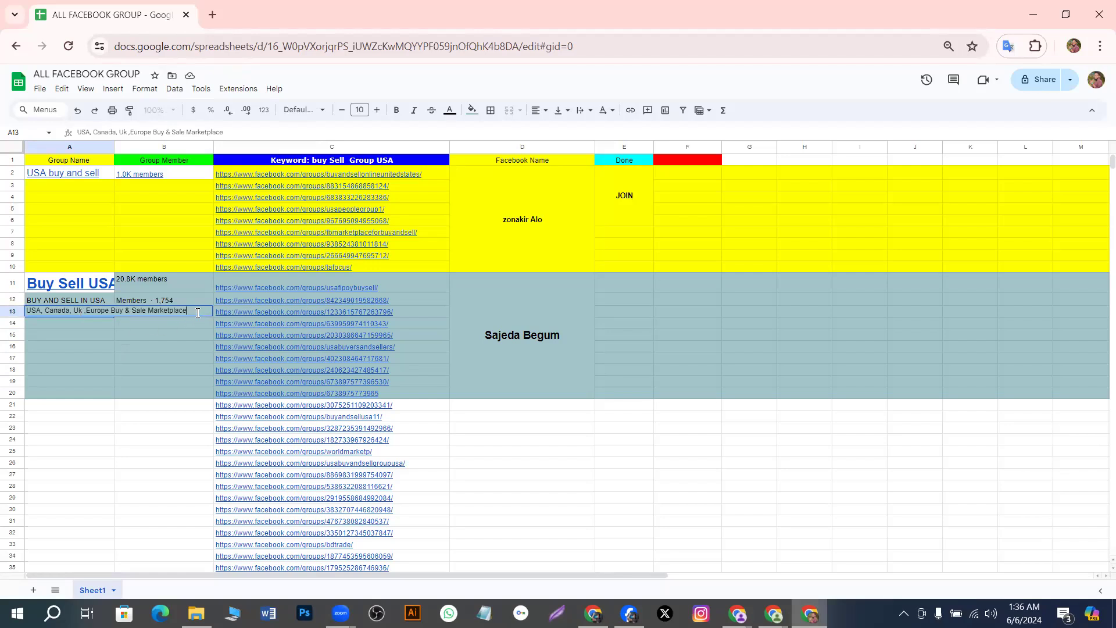
key(BackSpace)
key(BackSpace)
key(BackSpace)
key(BackSpace)
key(BackSpace)
key(BackSpace)
key(BackSpace)
key(BackSpace)
key(BackSpace)
key(BackSpace)
key(BackSpace)
key(BackSpace)
key(BackSpace)
key(BackSpace)
key(BackSpace)
key(BackSpace)
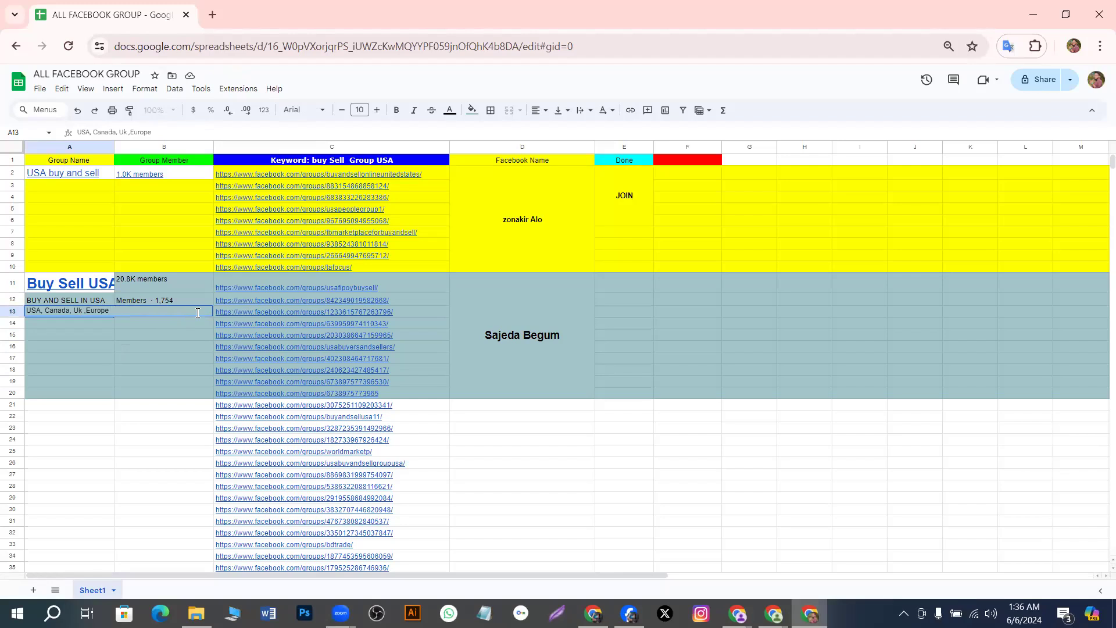
click(75, 358)
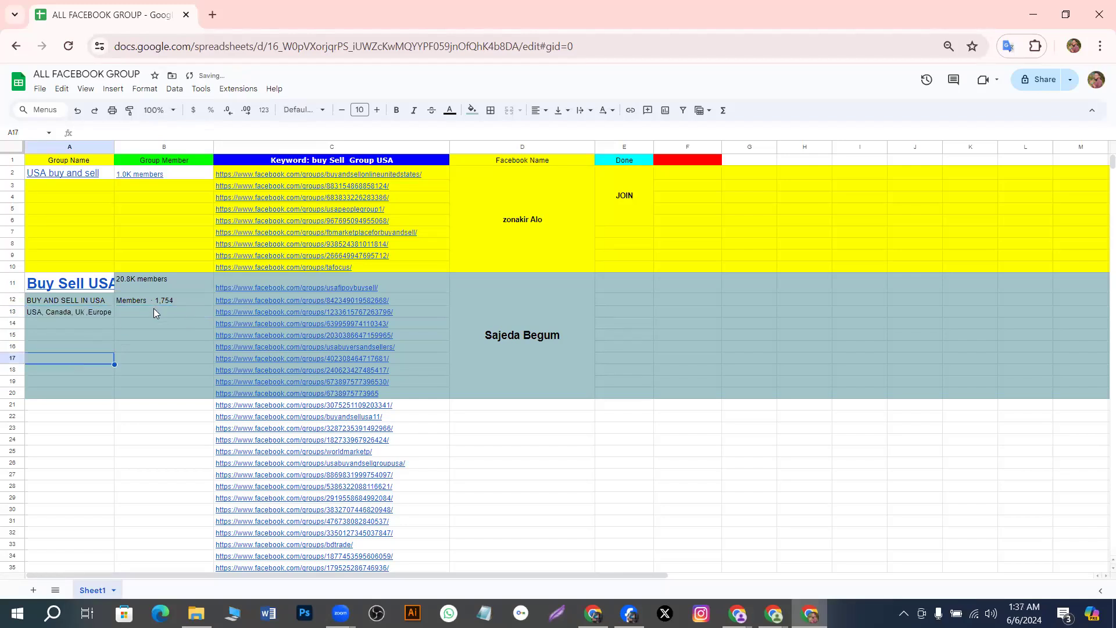
click(154, 309)
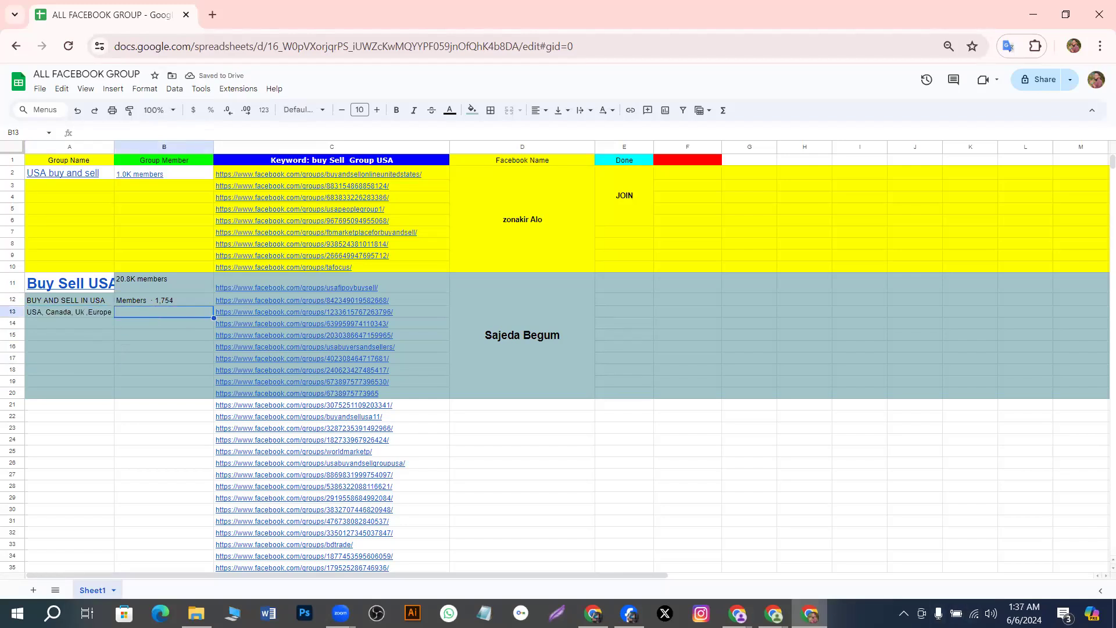
click(809, 613)
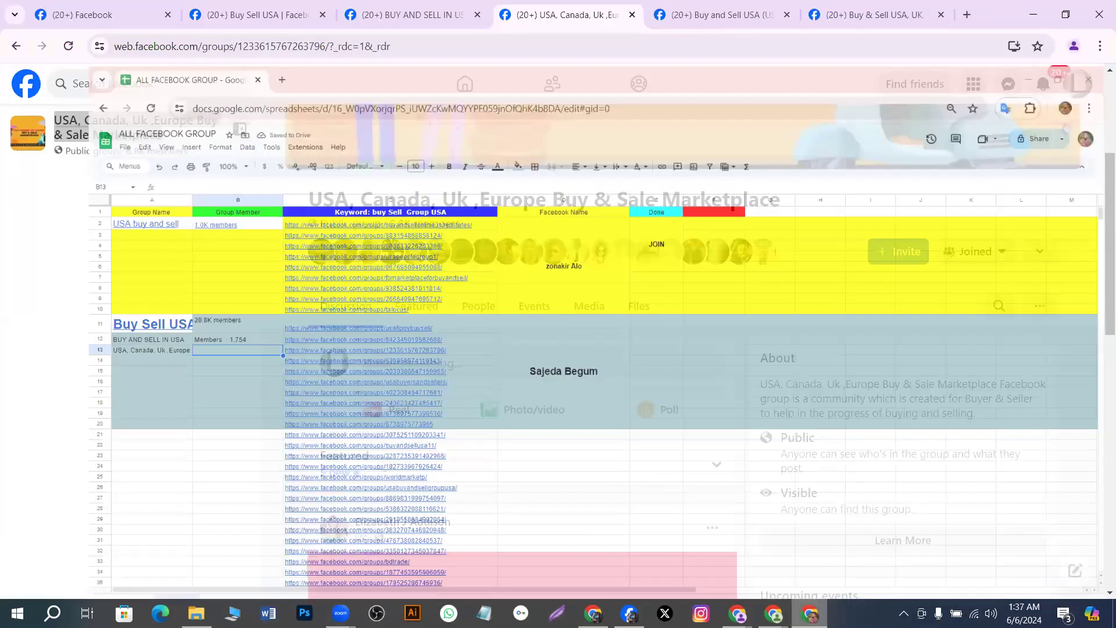
Open the group's People list and copy the 'Members · 6,785' heading
click(738, 613)
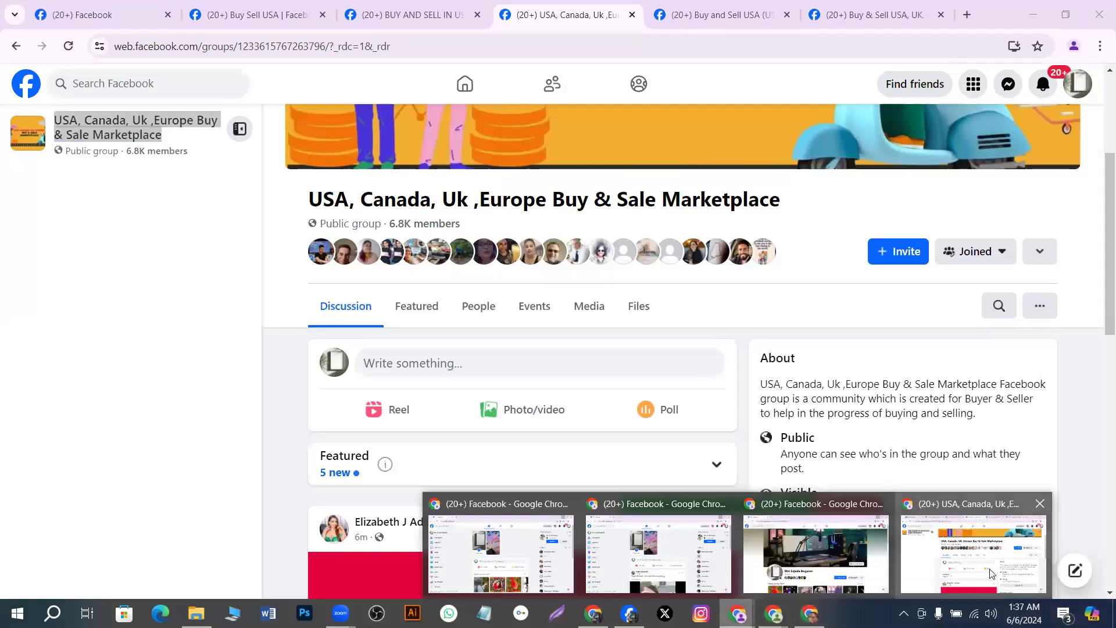
click(992, 573)
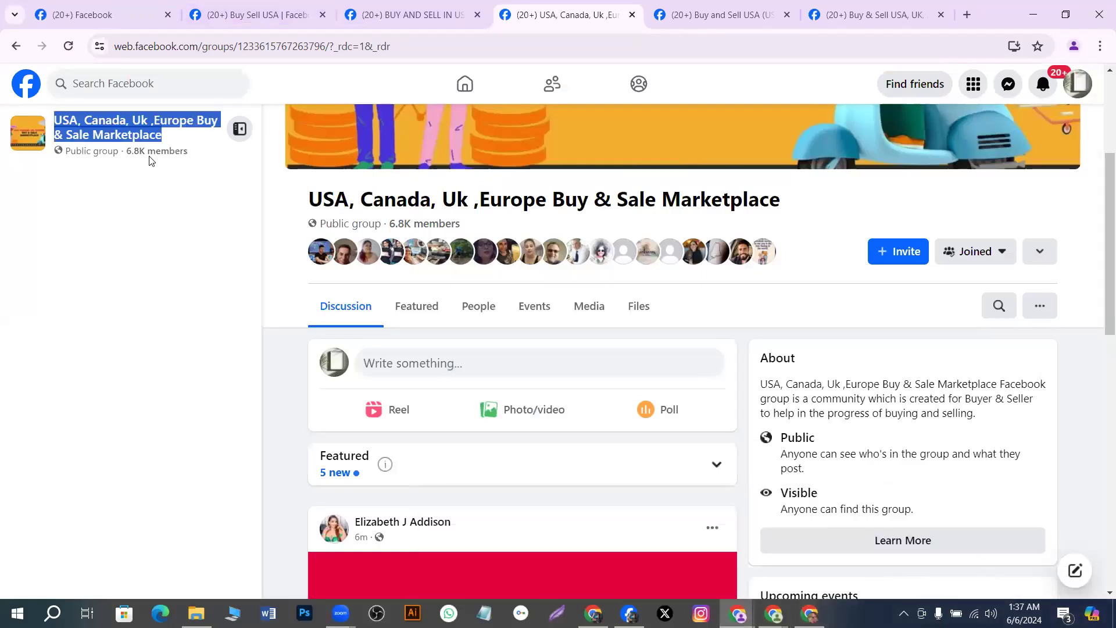
click(476, 308)
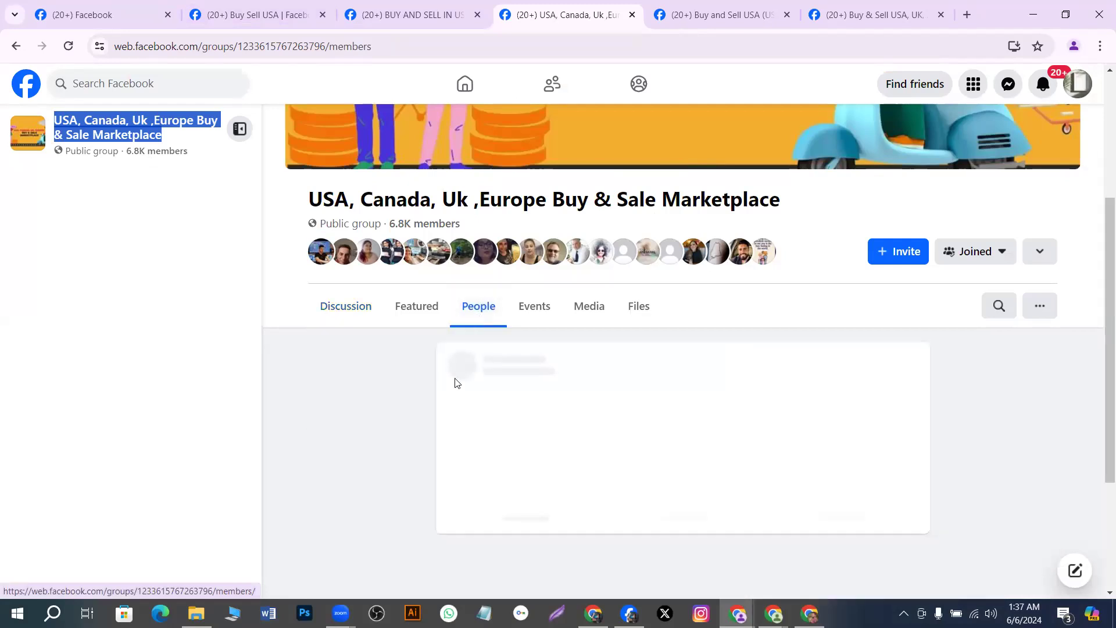
drag(446, 361, 544, 369)
key(ctrl+c)
right_click(542, 370)
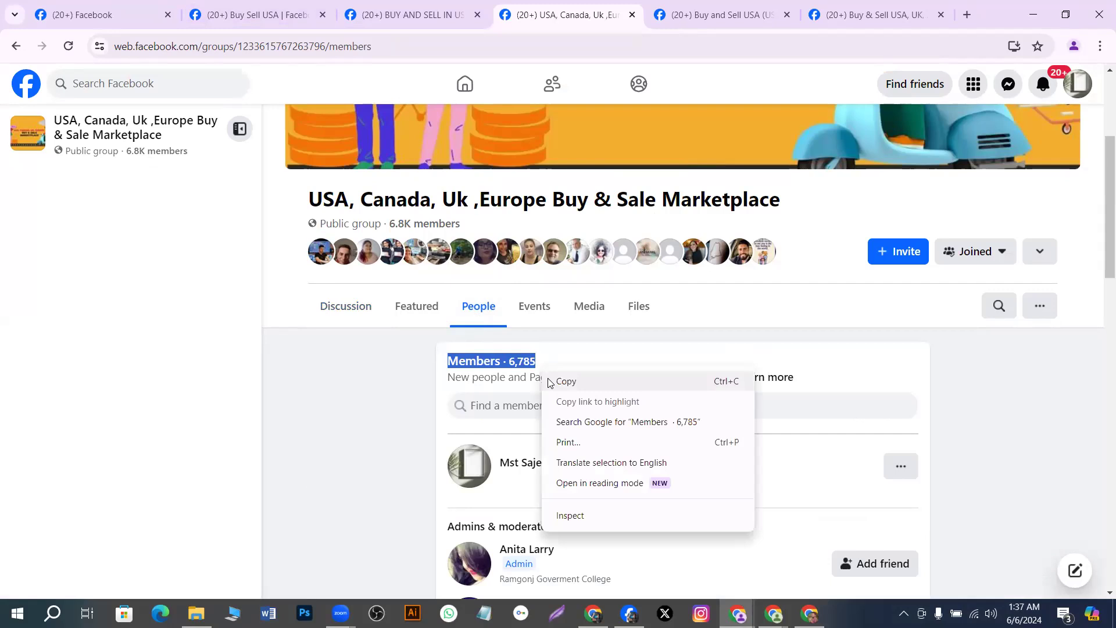
Paste 'Members · 6,785' into cell B13 next to USA, Canada, Uk ,Europe
key(alt+Tab)
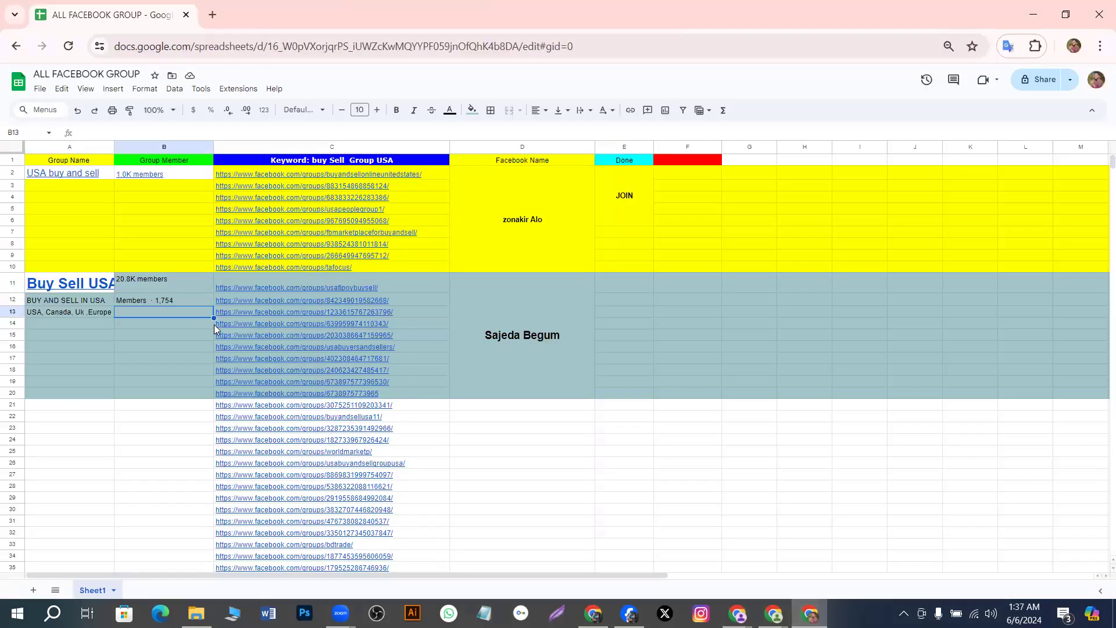
double_click(176, 309)
key(ctrl+v)
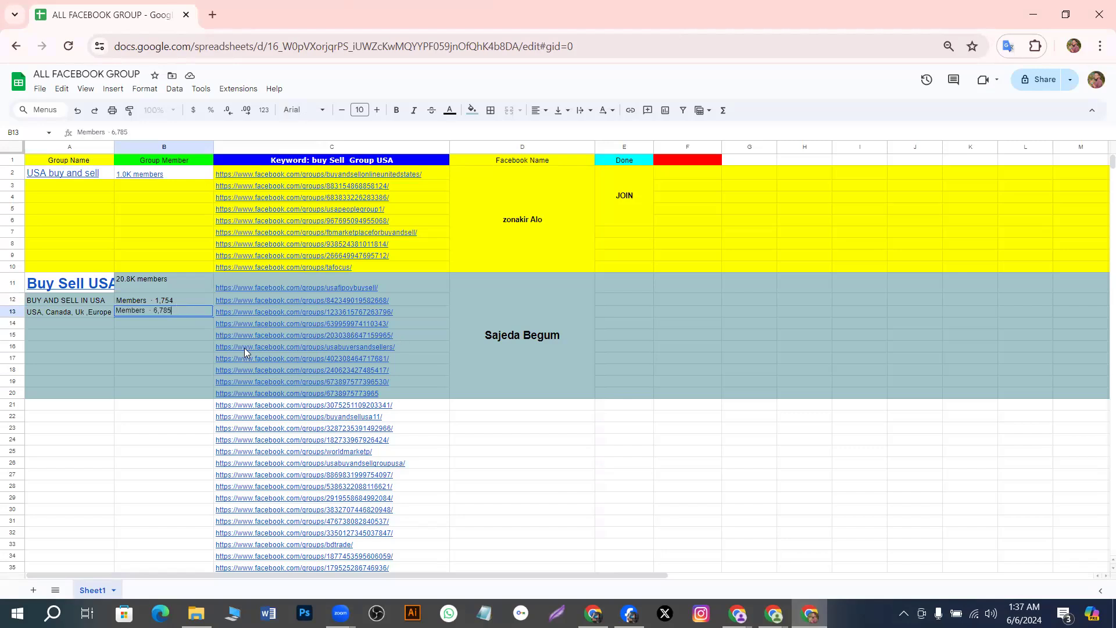
click(139, 348)
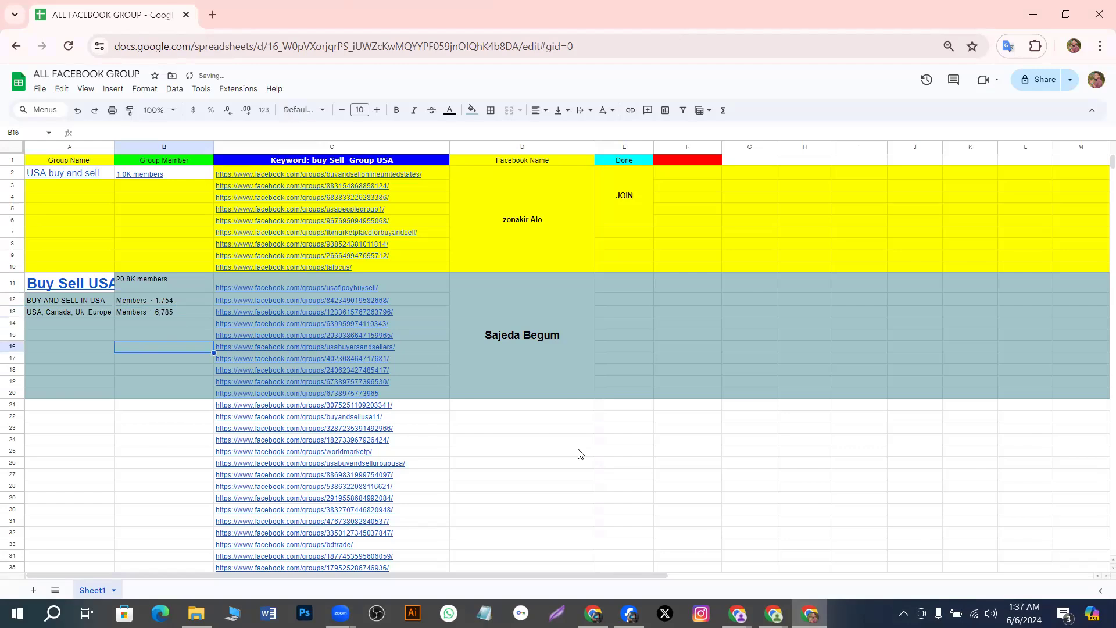
mouse_move(737, 613)
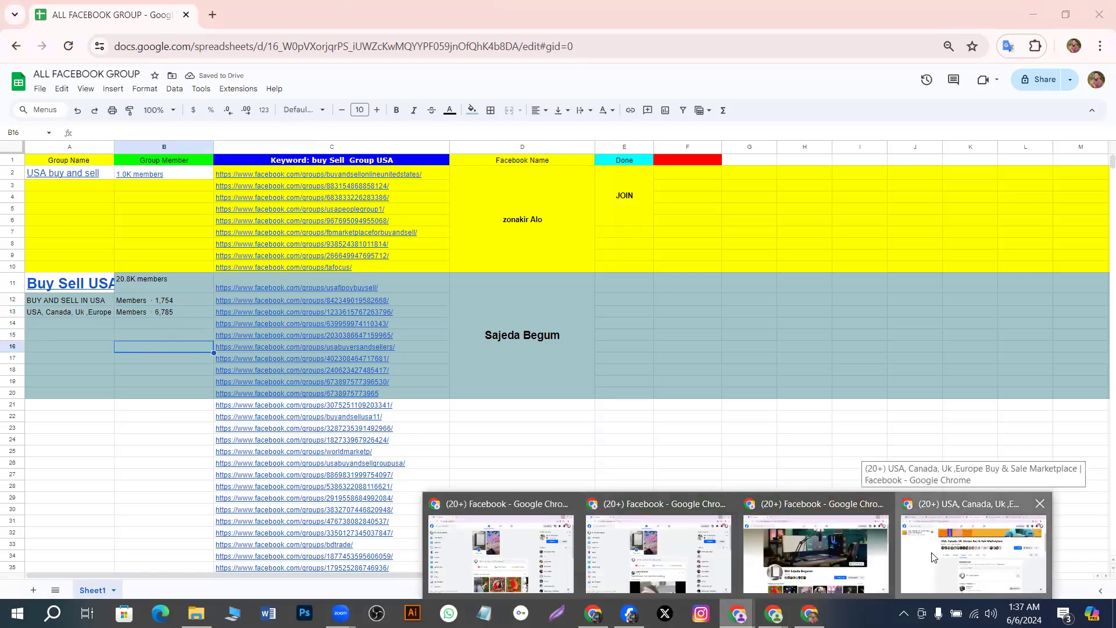
Open the Buy and Sell USA (US) group and copy its name
click(931, 557)
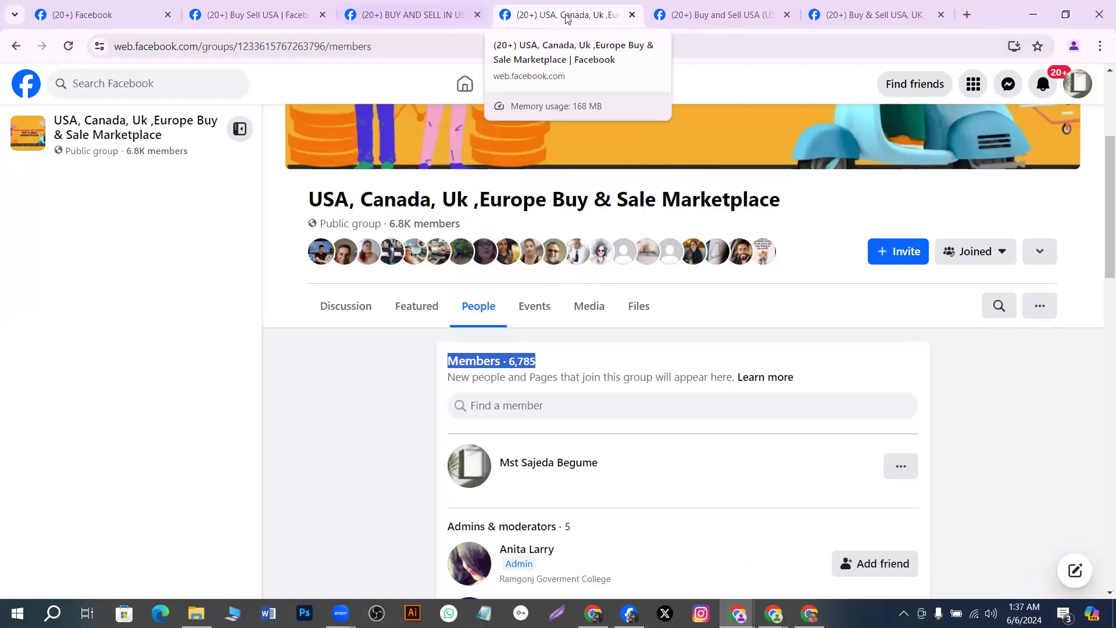
click(727, 17)
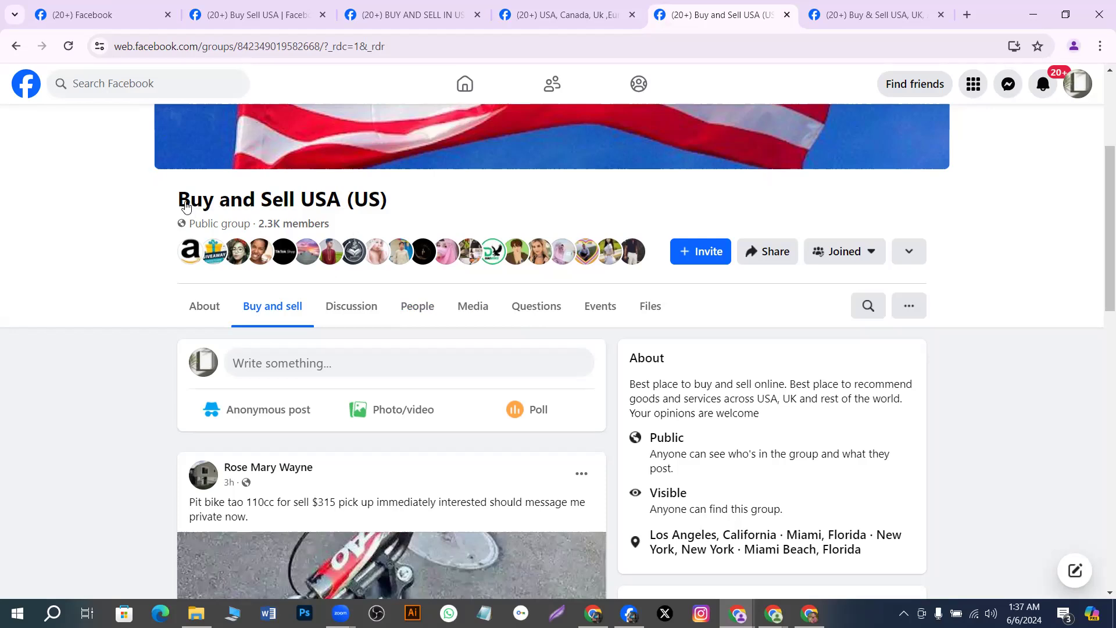
drag(178, 201, 406, 209)
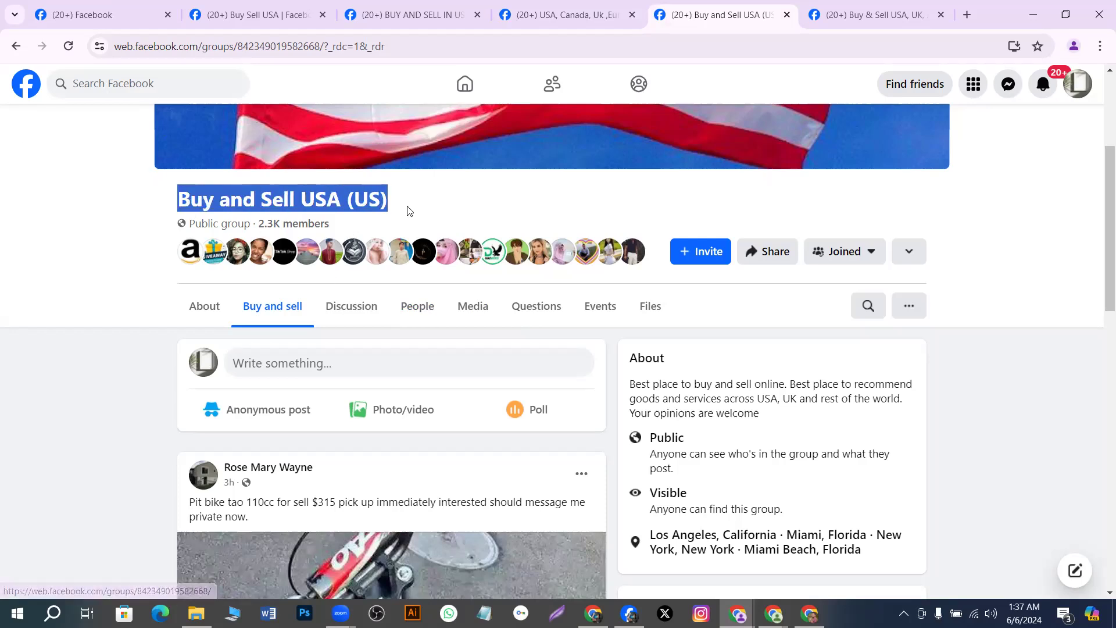
right_click(406, 209)
click(430, 223)
Paste 'Buy and Sell USA (US)' into cell A14 of the spreadsheet
click(809, 613)
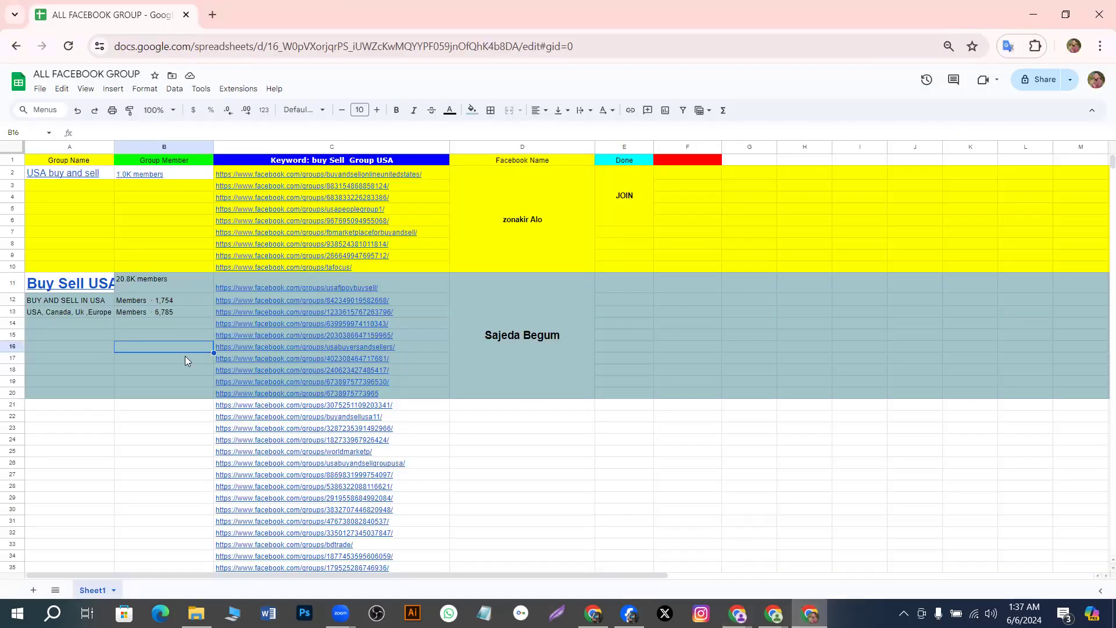
click(68, 325)
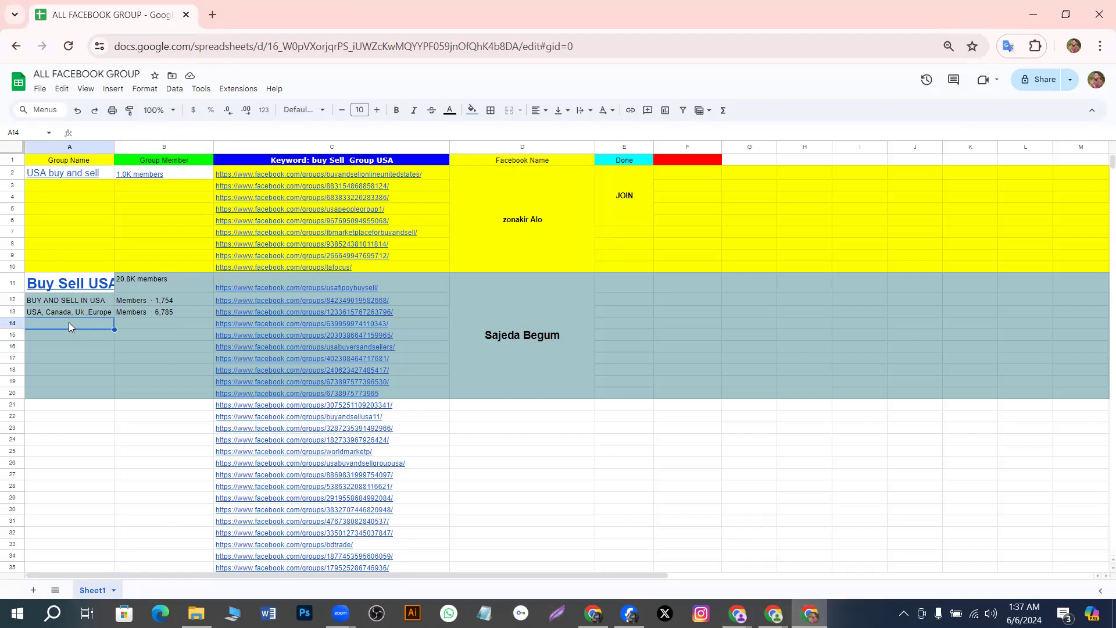
double_click(69, 323)
key(ctrl+v)
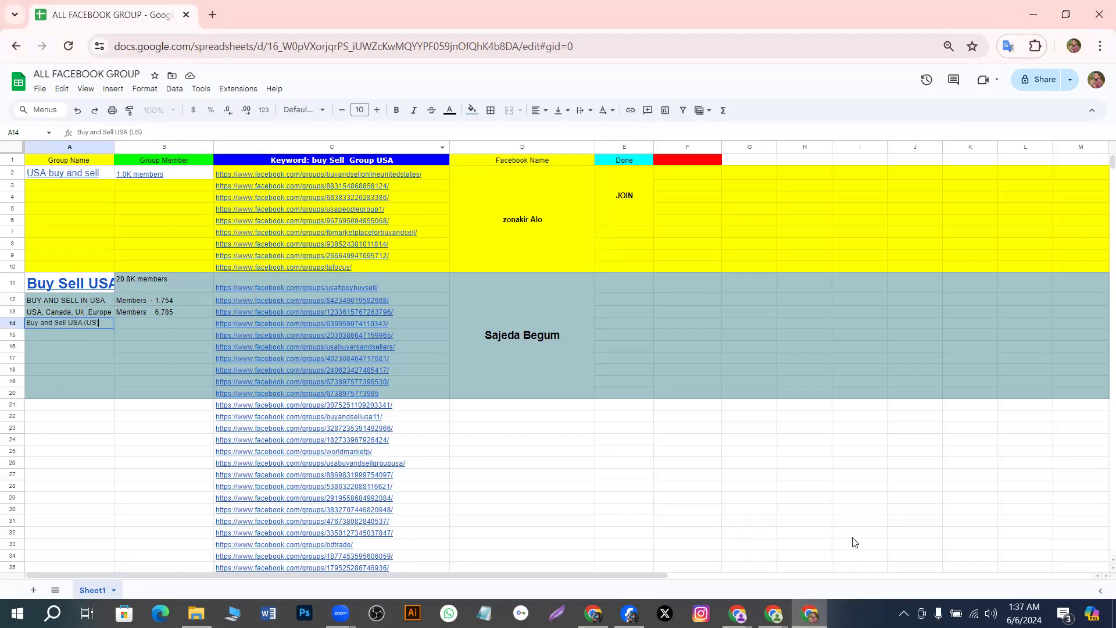
Copy the 'Members · 2,305' count from the Buy and Sell USA (US) member list
mouse_move(774, 613)
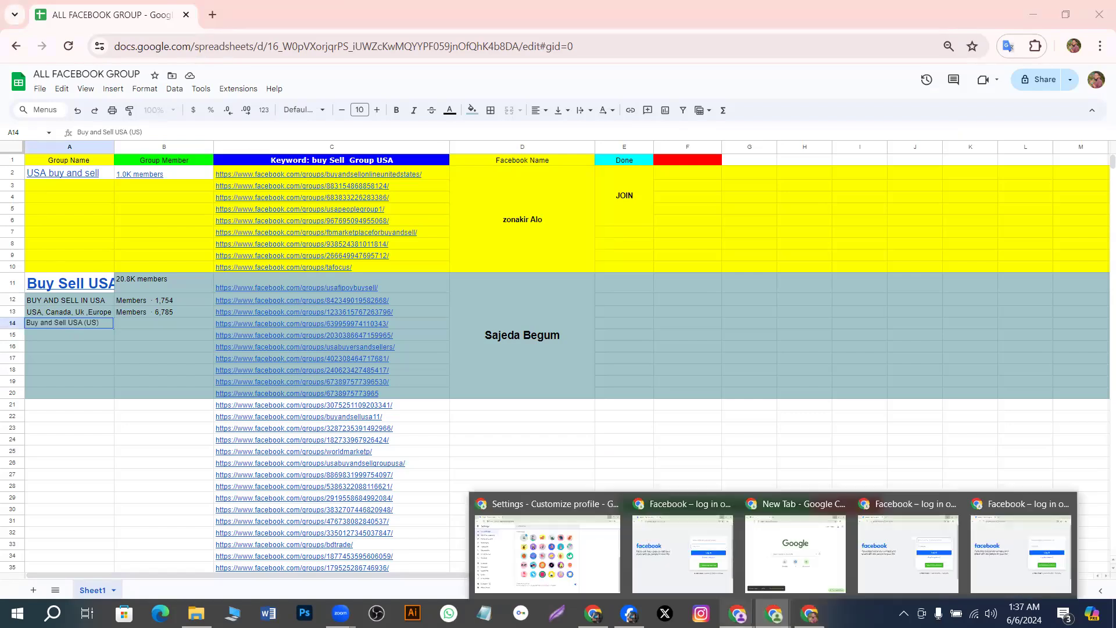
mouse_move(738, 613)
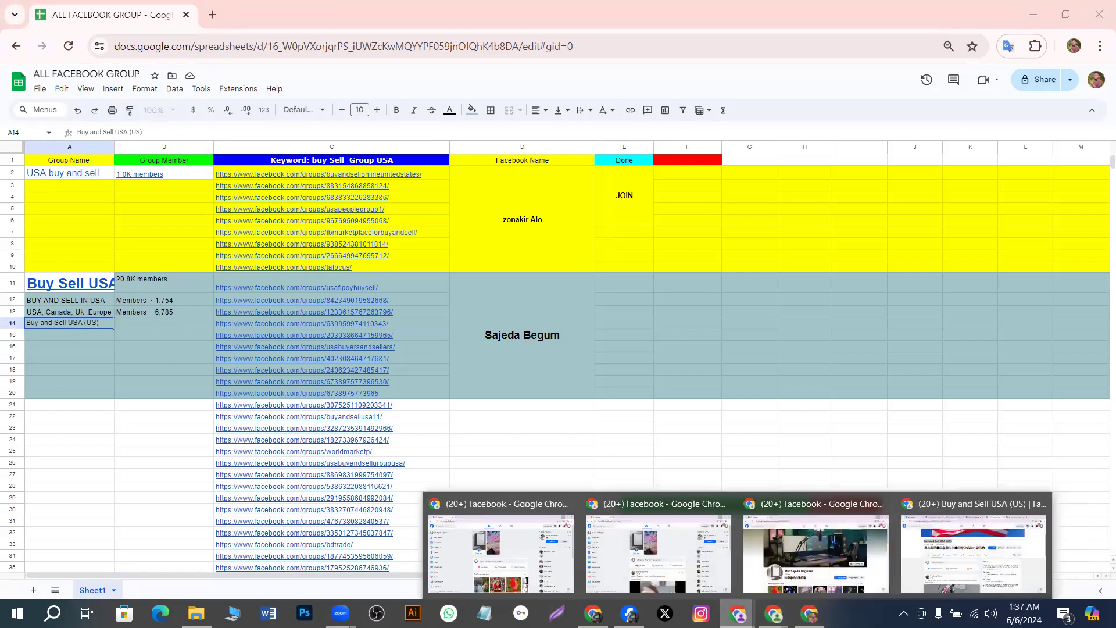
click(909, 560)
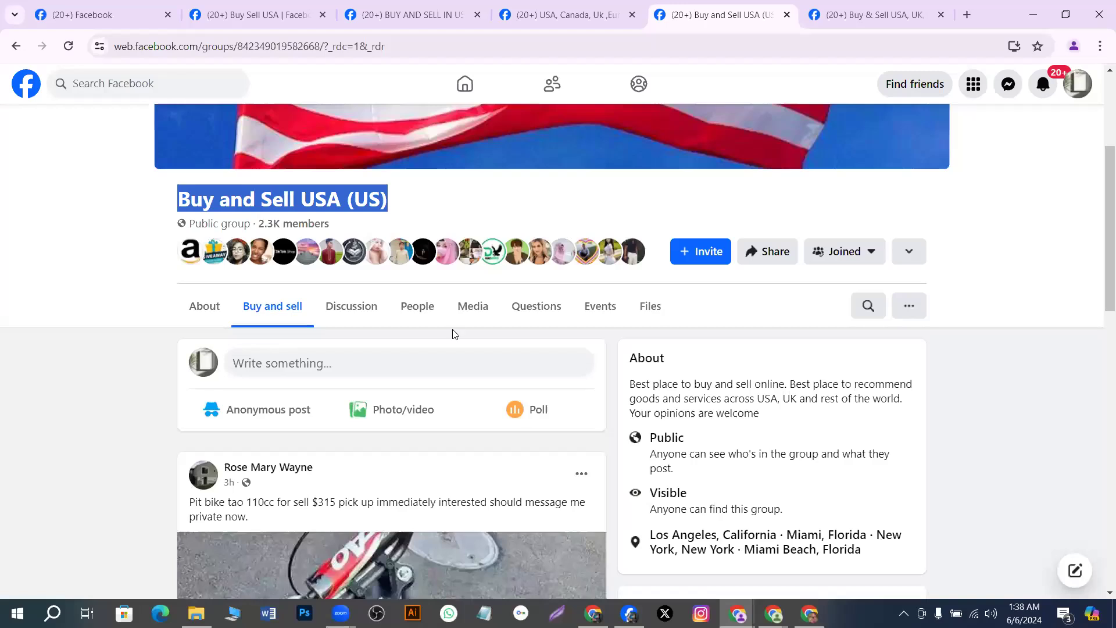
click(423, 319)
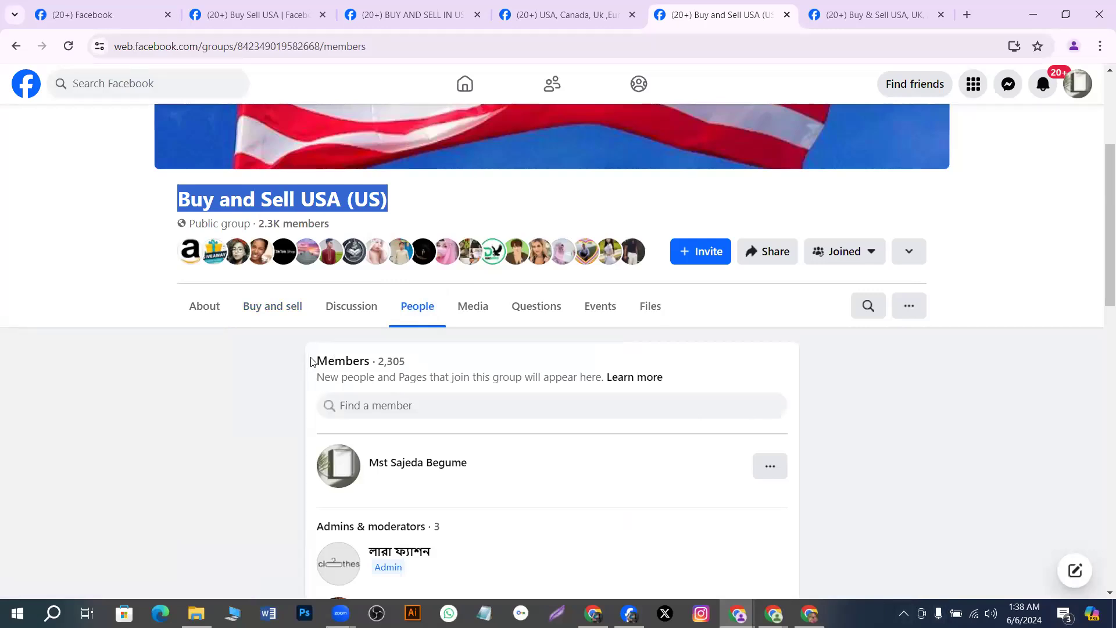
drag(313, 360, 413, 363)
right_click(412, 363)
click(434, 376)
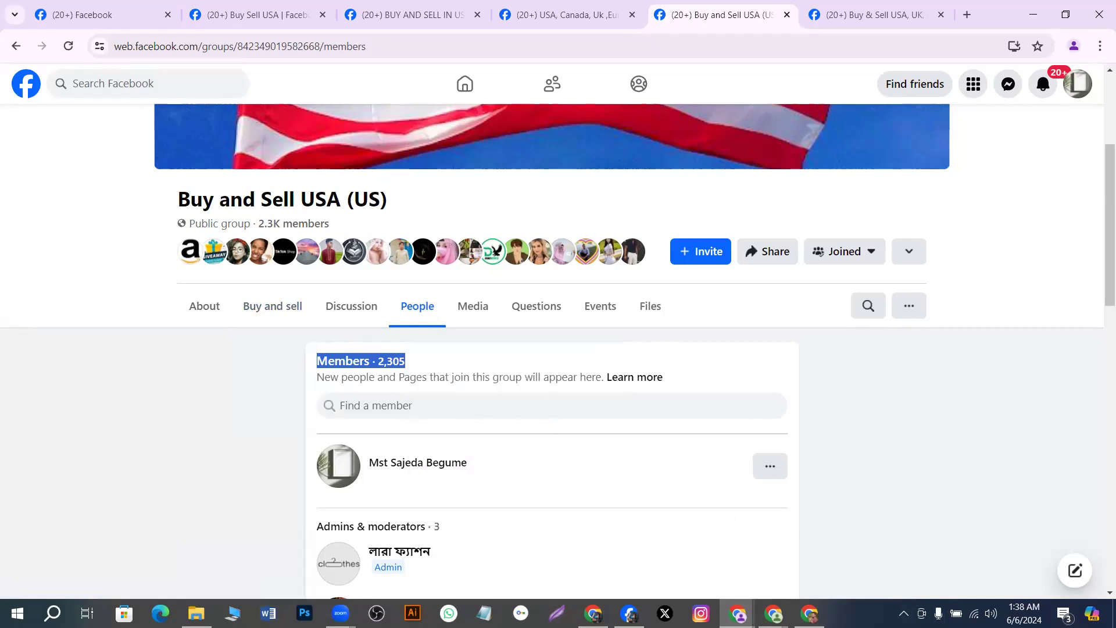
Commit A14 and paste 'Members · 2,305' into cell B14
click(809, 613)
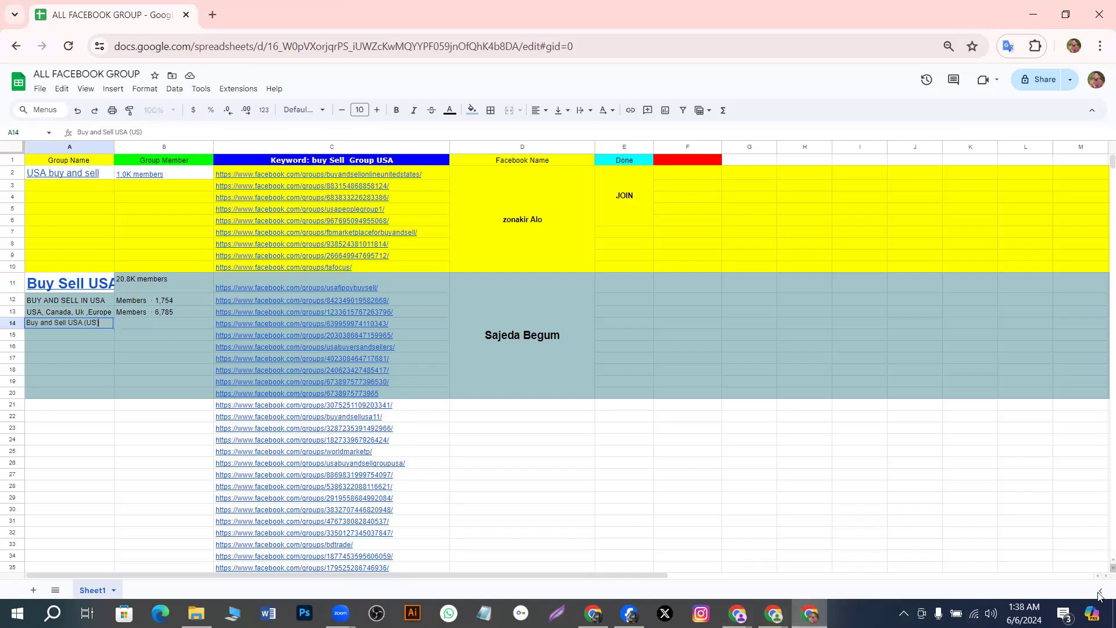
click(128, 325)
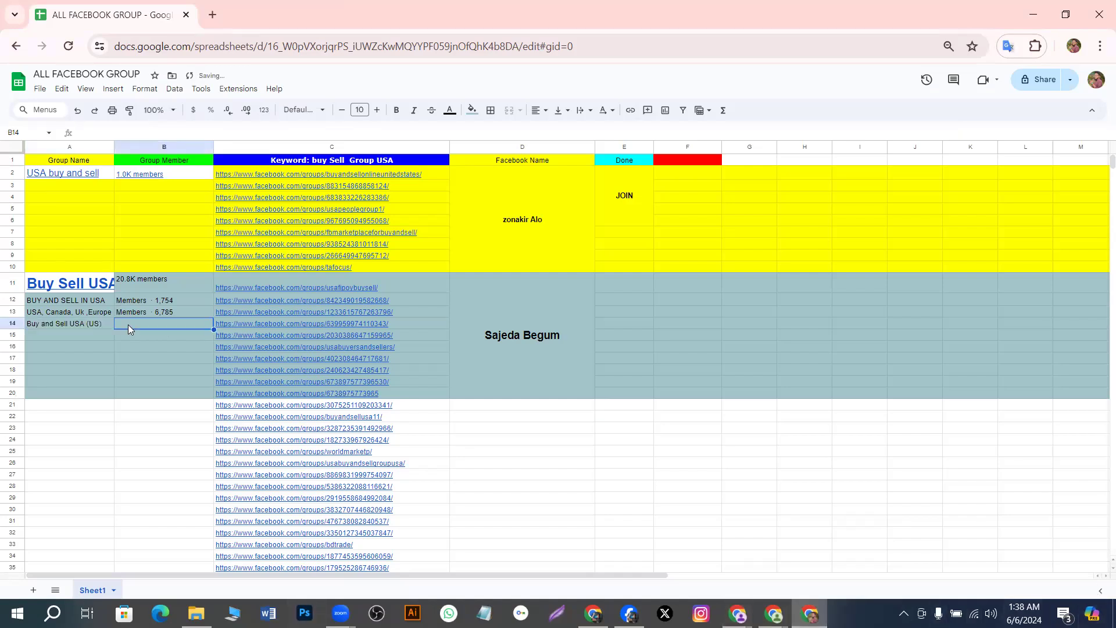
key(ctrl+v)
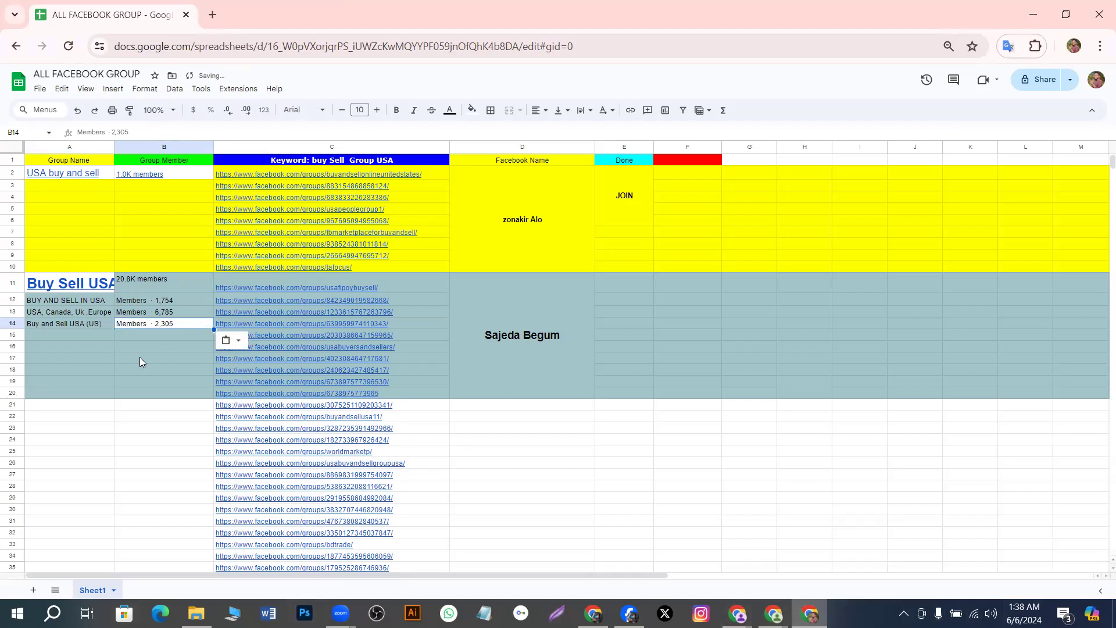
click(139, 357)
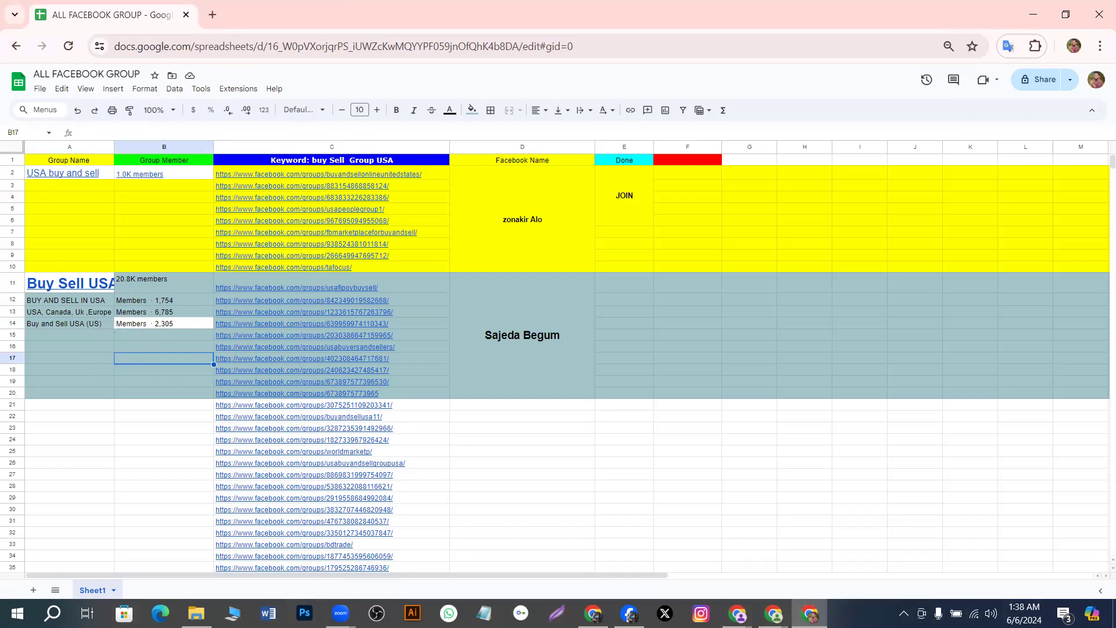
Open the multi-country Buy & Sell USA, UK, Australia group and copy its full name
mouse_move(734, 607)
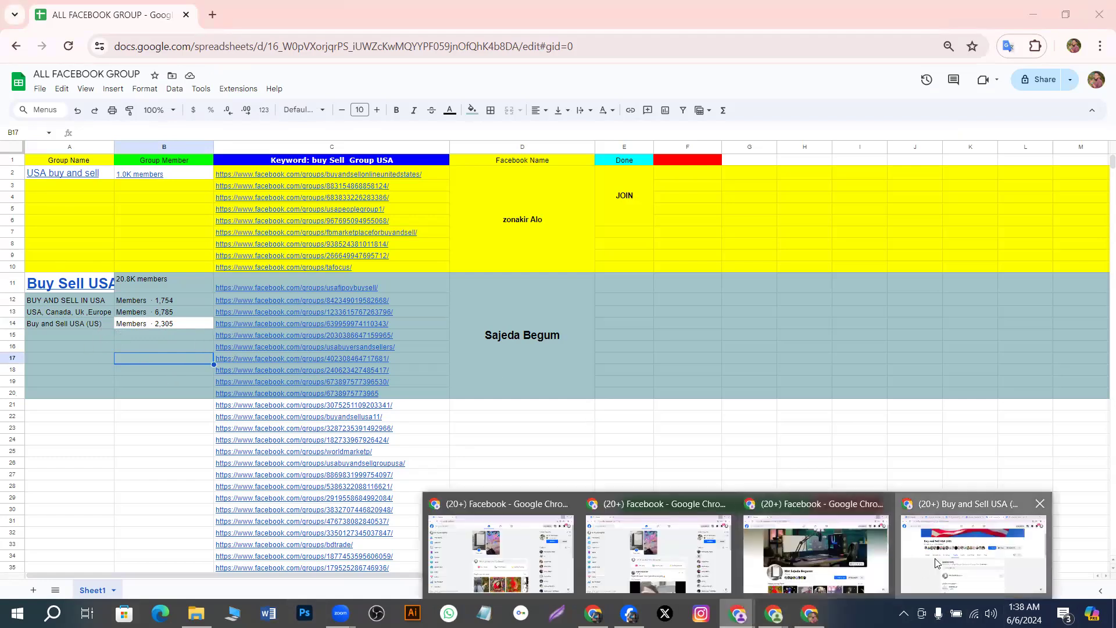
click(662, 541)
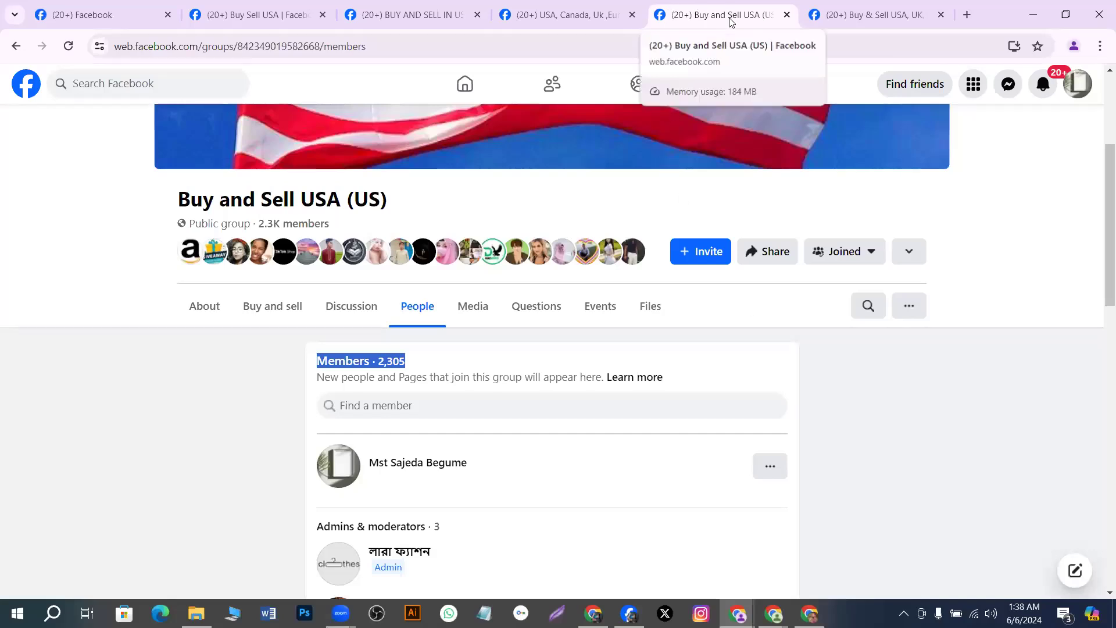
click(835, 16)
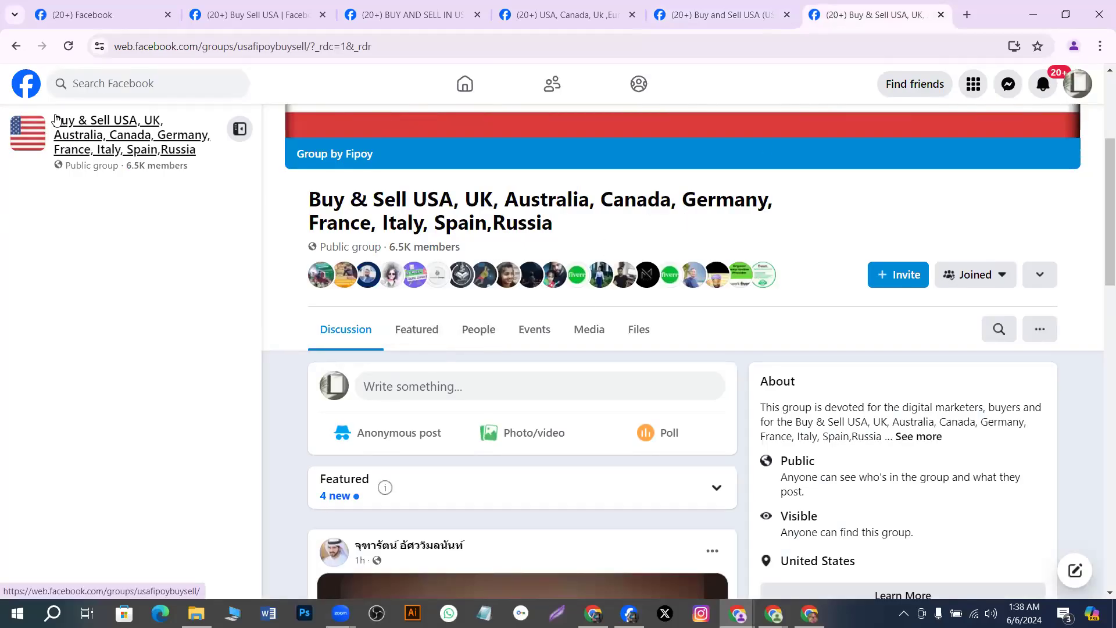
drag(58, 123, 117, 139)
drag(54, 119, 201, 156)
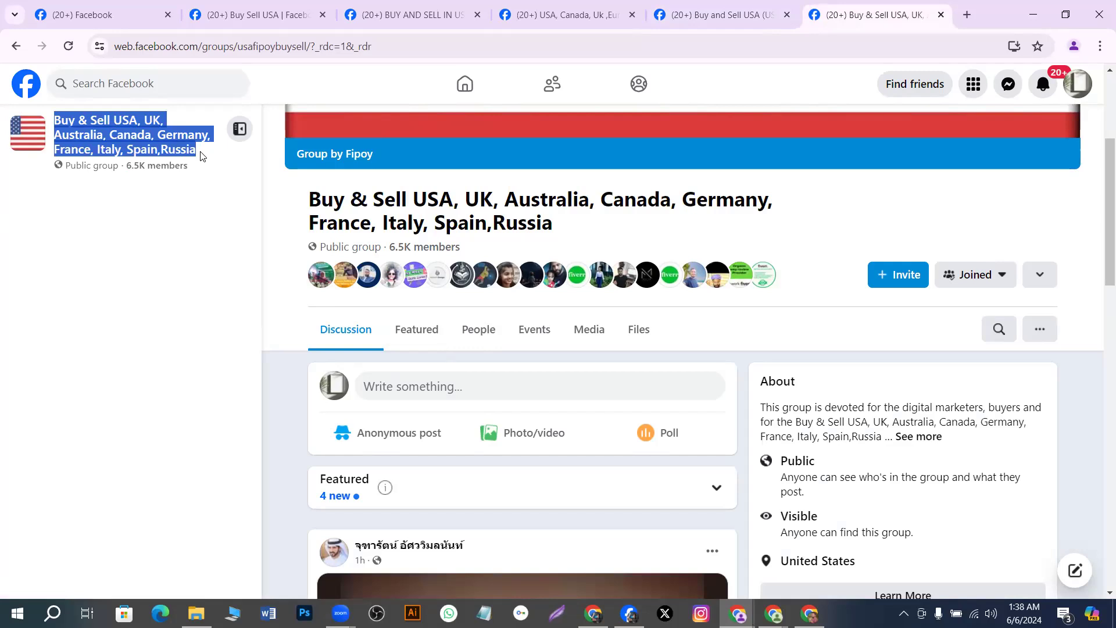
right_click(202, 155)
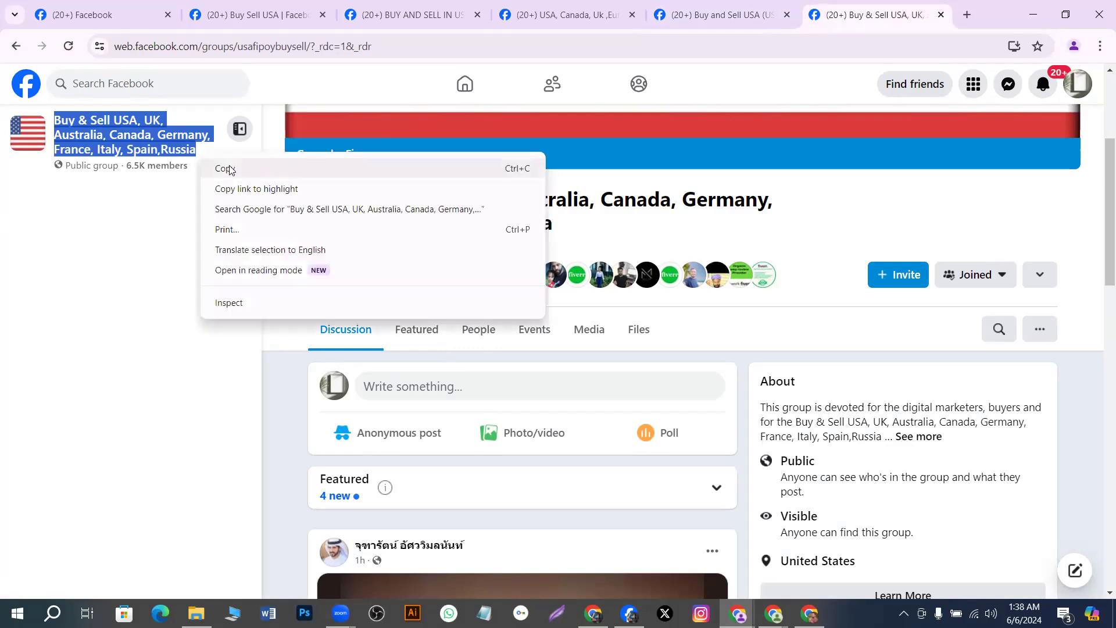
click(226, 168)
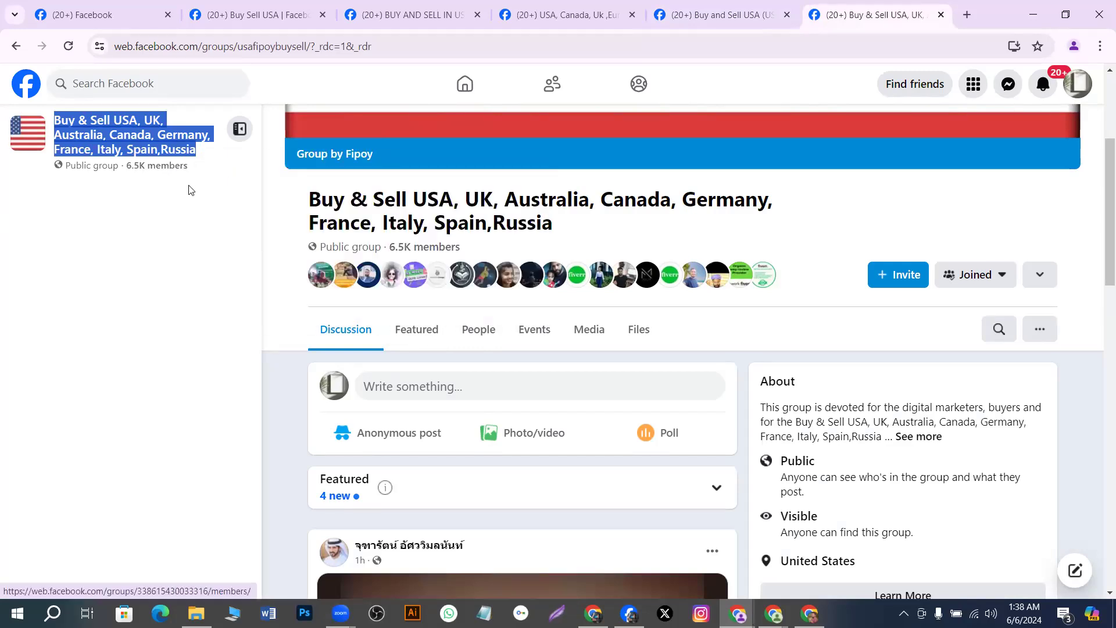
Copy the 'Members · 6,493' count from the group's member list
click(474, 330)
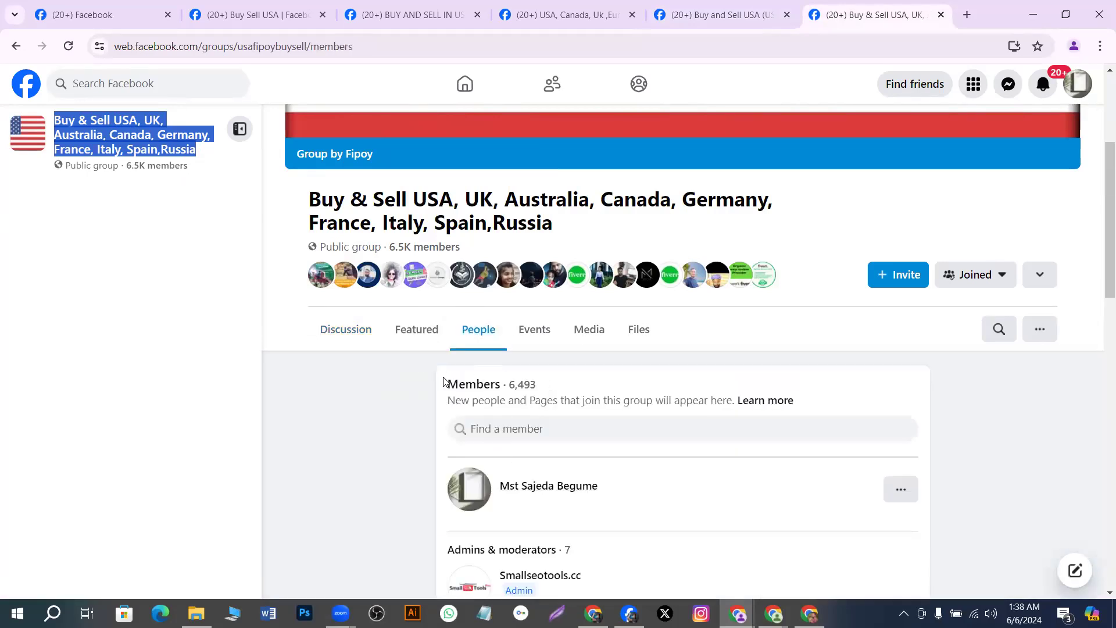
drag(444, 384, 541, 393)
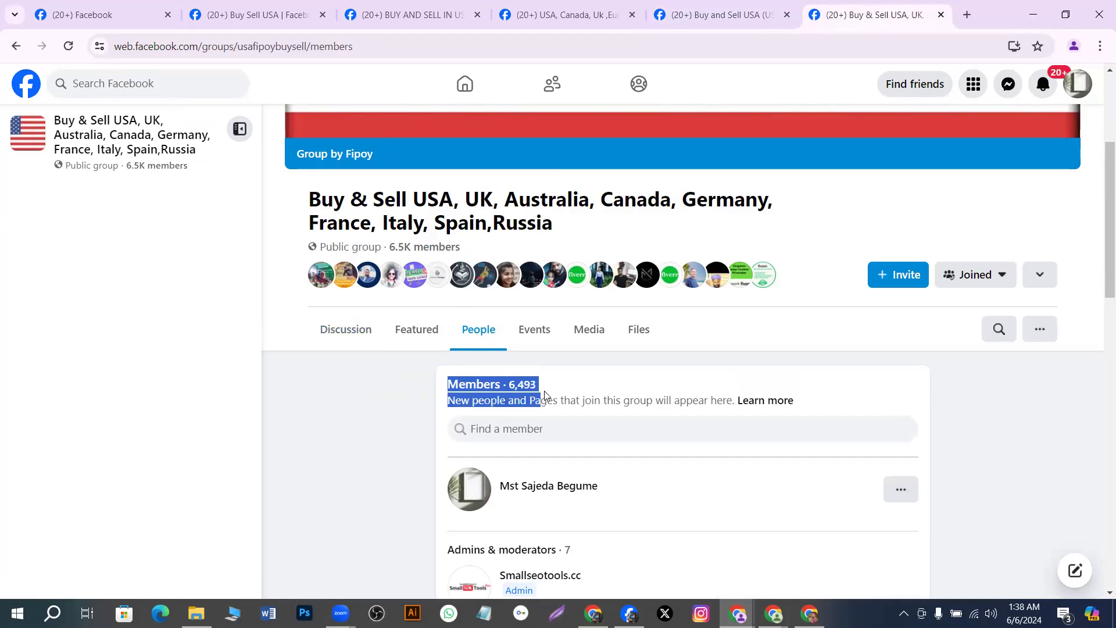
click(543, 394)
drag(442, 386, 537, 384)
right_click(537, 383)
click(552, 394)
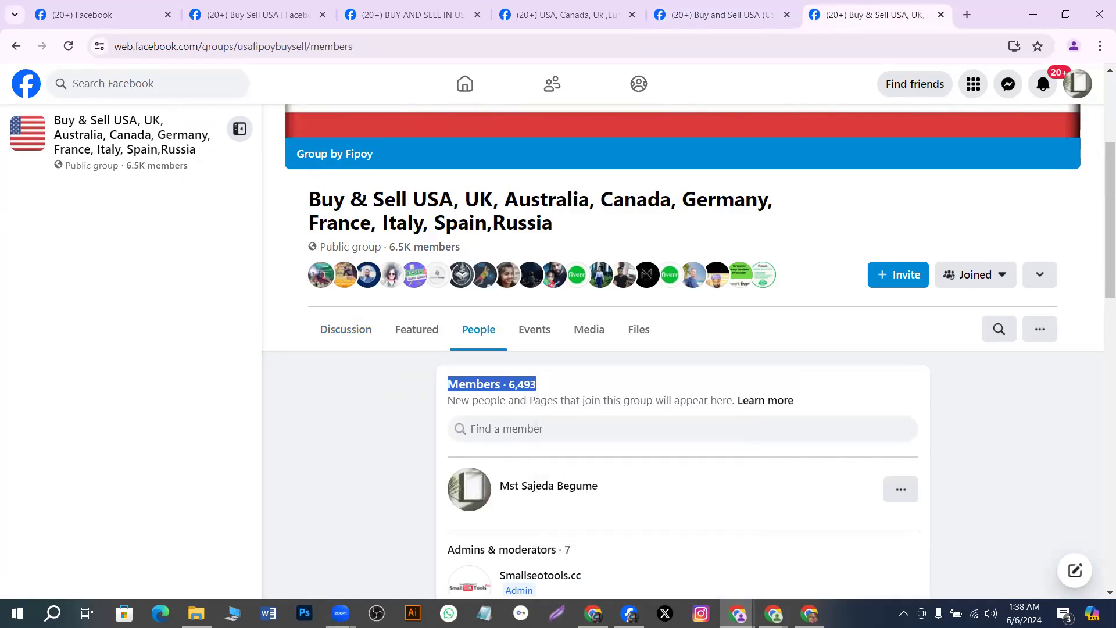
key(alt+Tab)
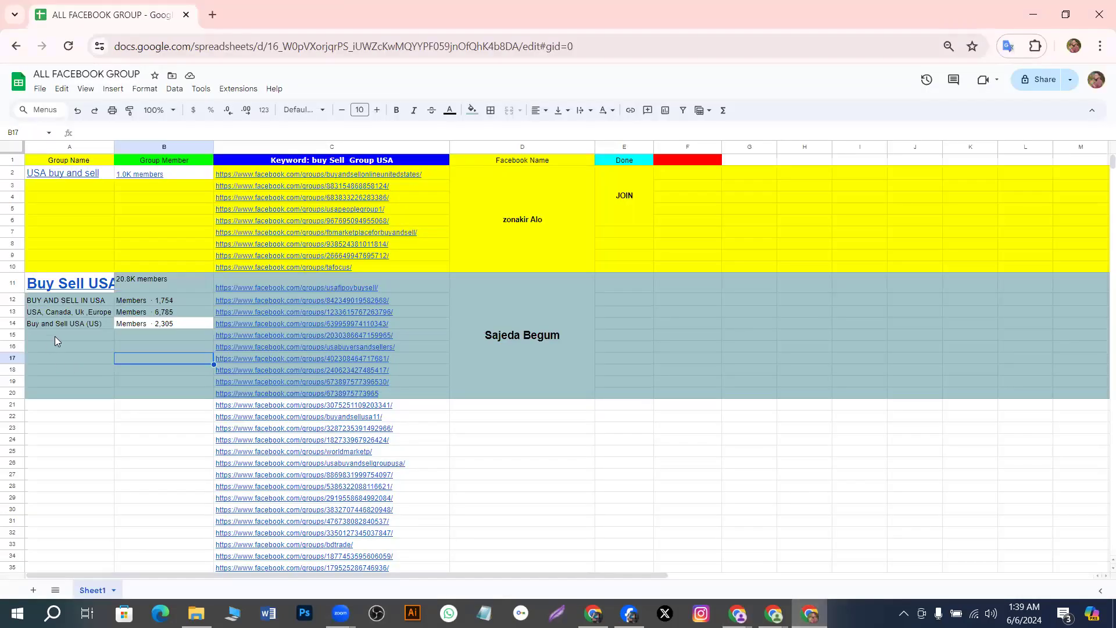
Paste the multi-country Buy & Sell group name into A15 from clipboard history
click(55, 336)
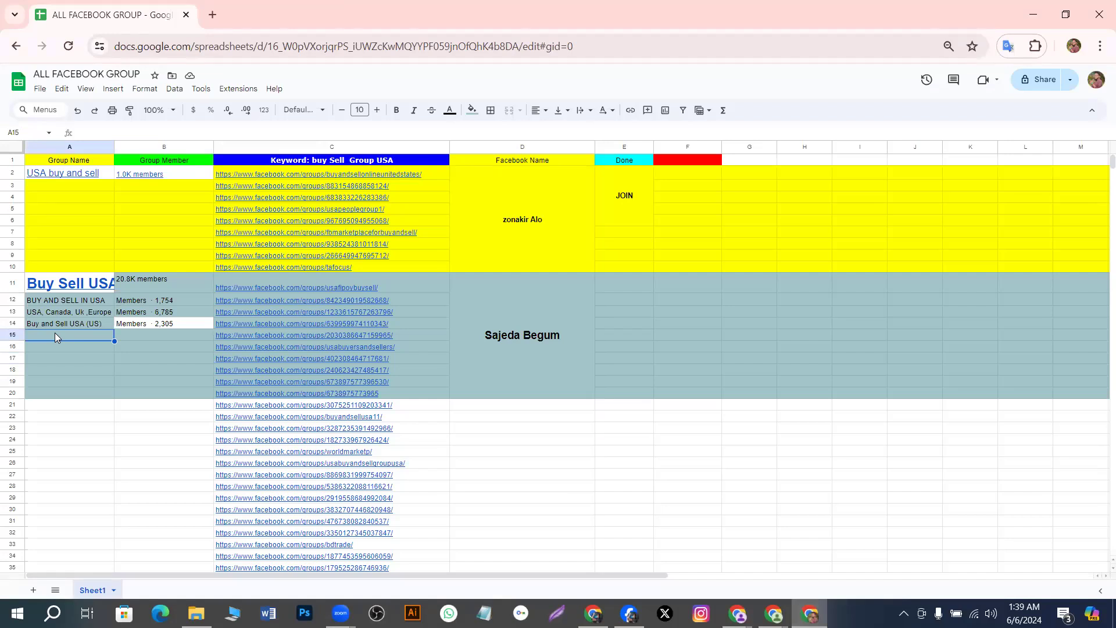
key(super+v)
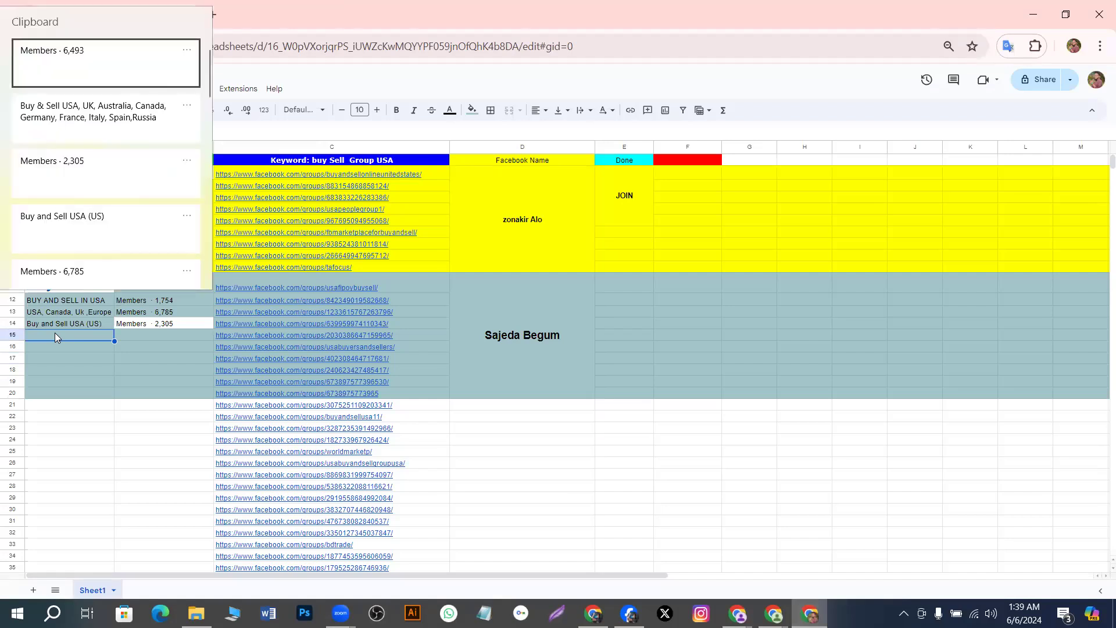
click(86, 108)
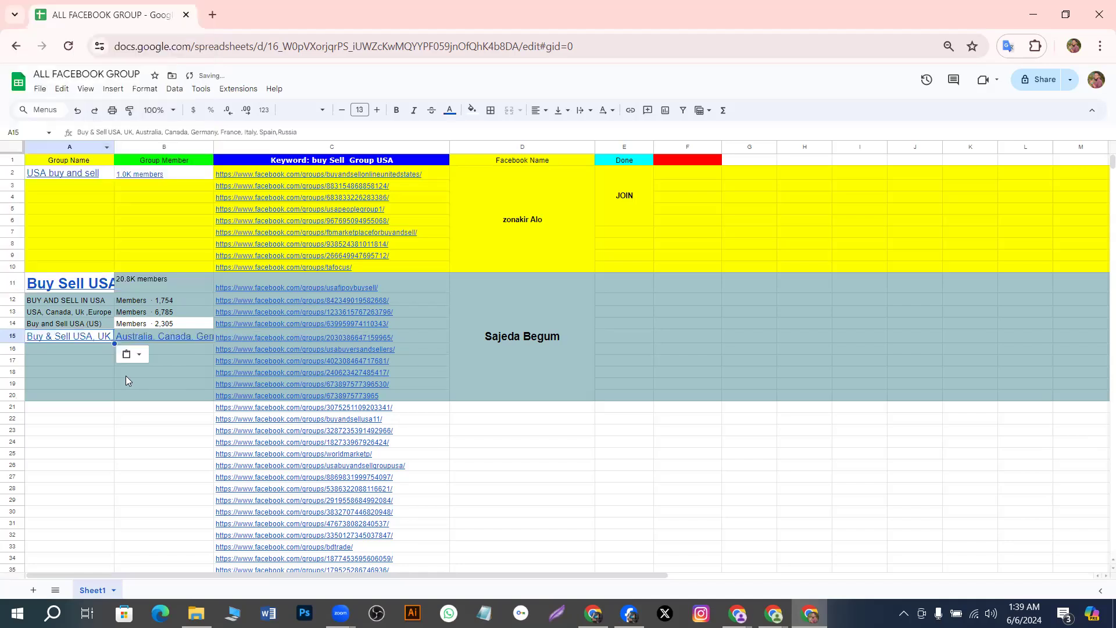
click(178, 374)
Clear B15 and paste 'Members · 6,493' into it from clipboard history
click(177, 337)
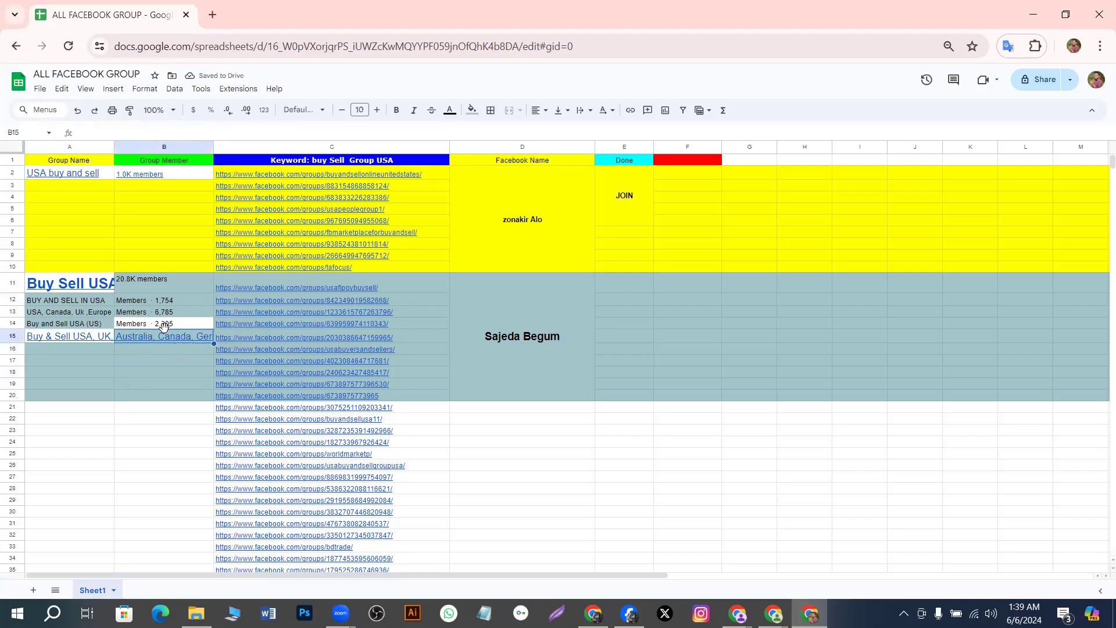
key(BackSpace)
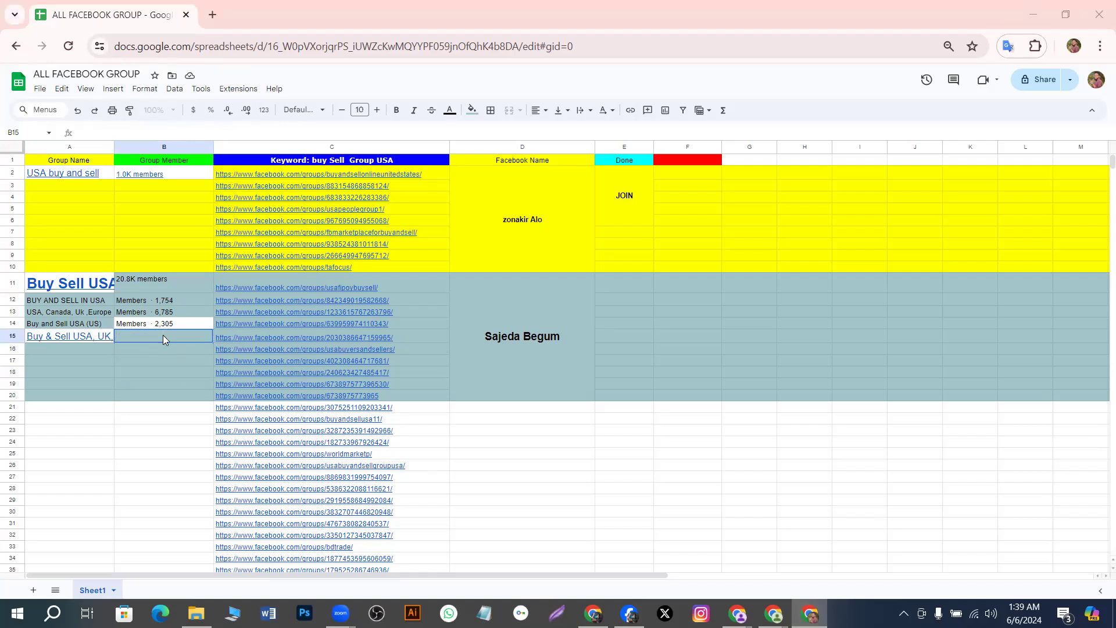
key(super)
key(super)
key(super+v)
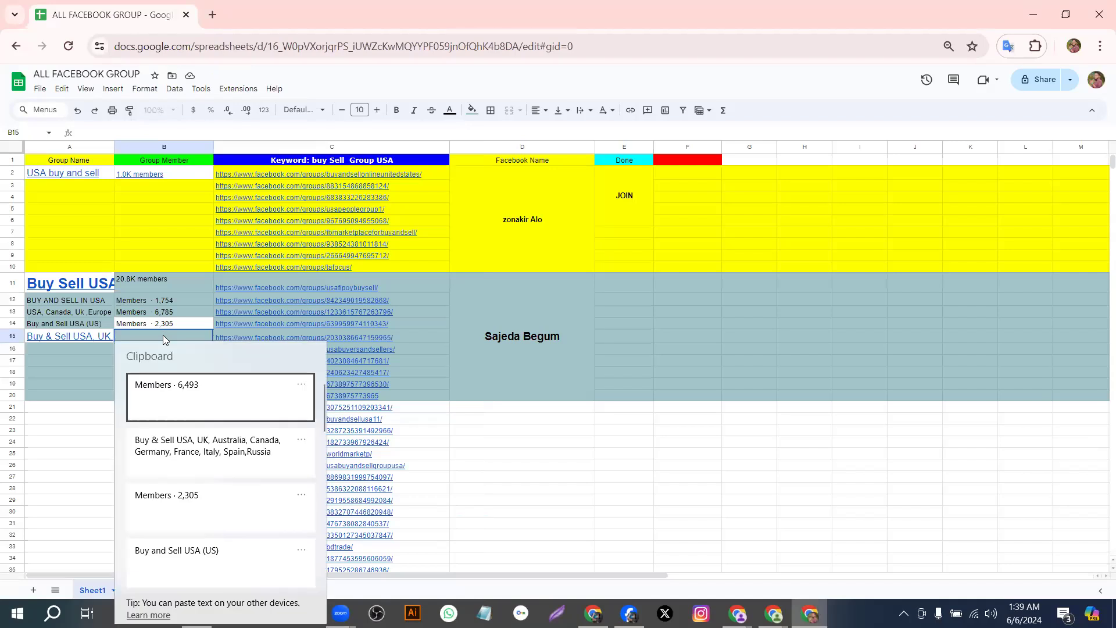
click(172, 390)
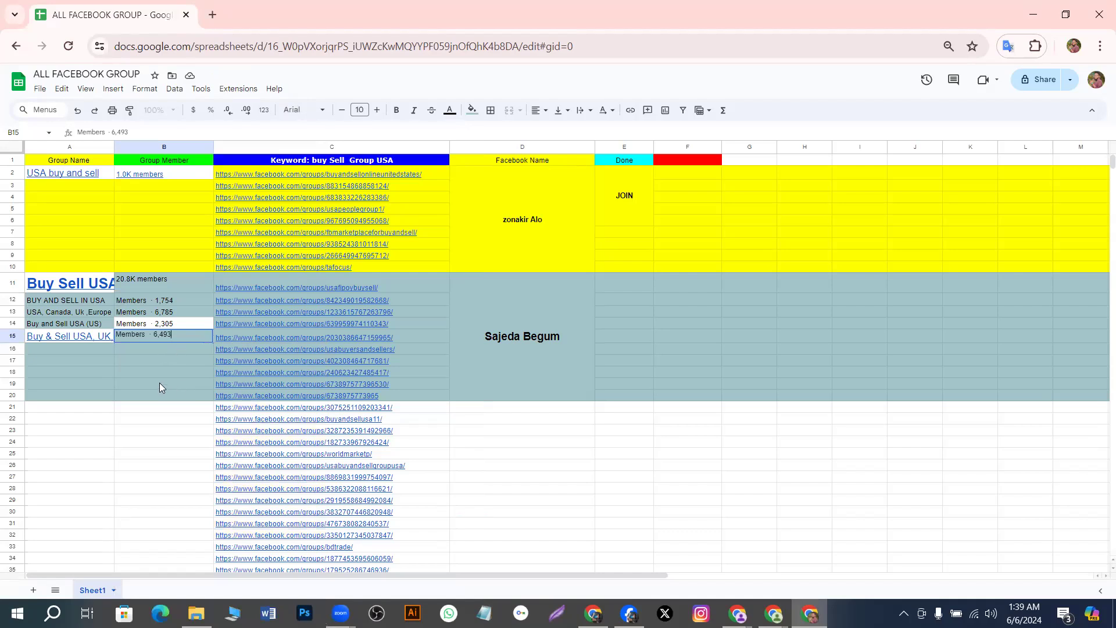
click(159, 384)
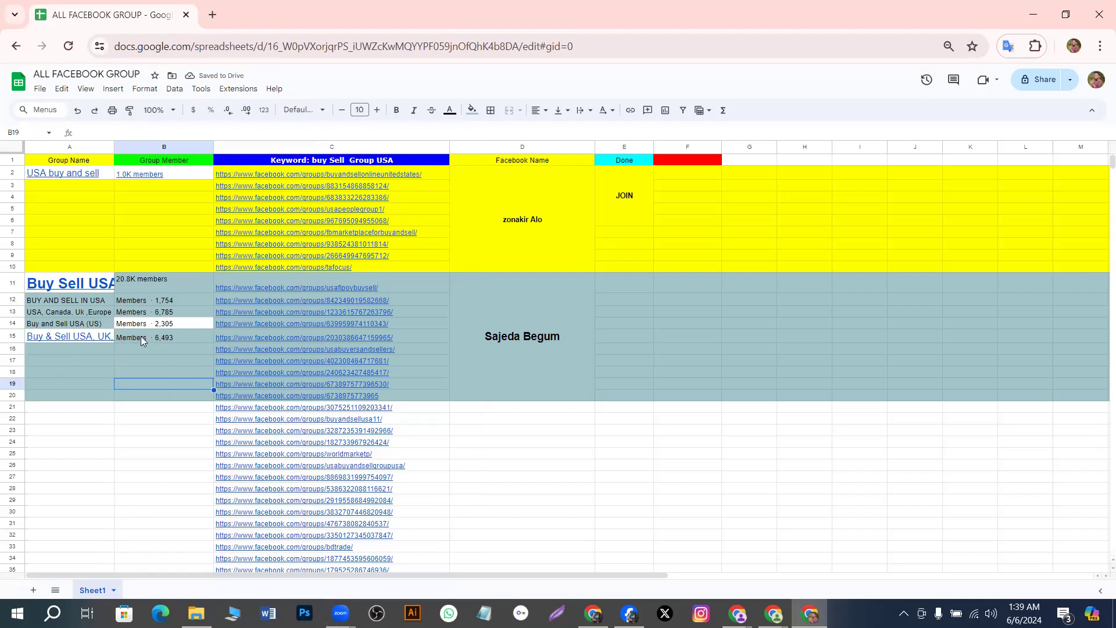
mouse_move(250, 331)
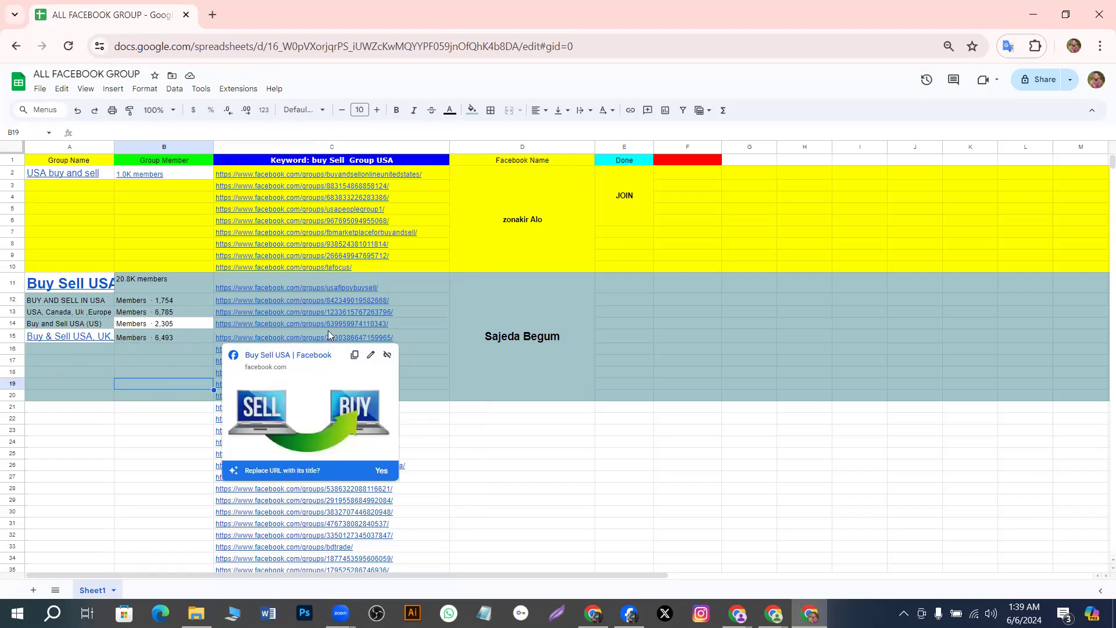
Merge E11:E15 into one cell and type 'join' in it
drag(619, 289, 622, 317)
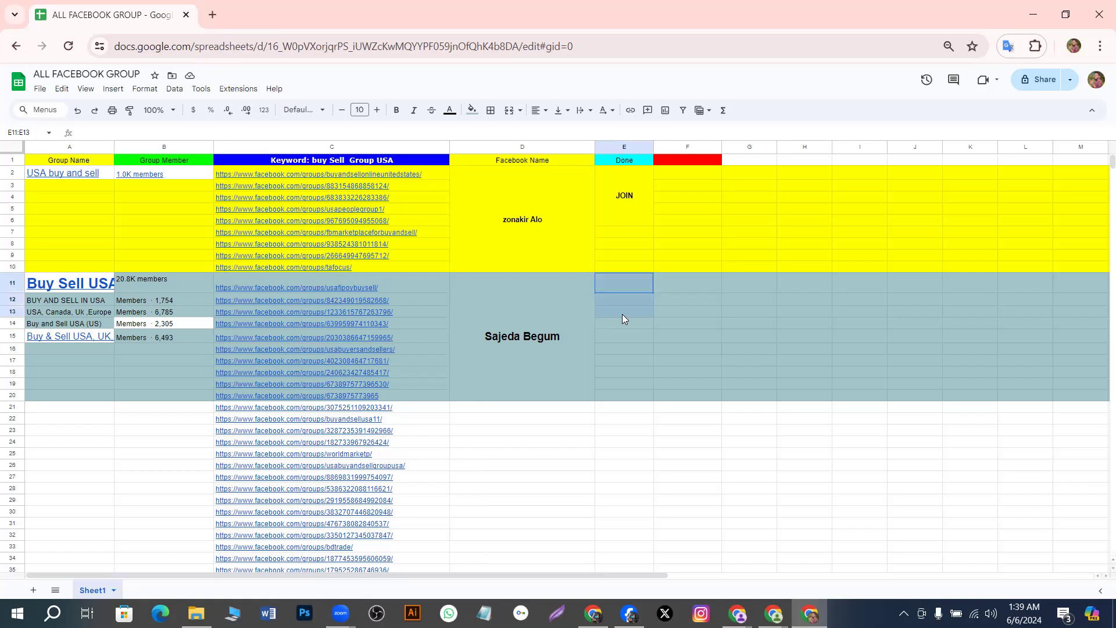
drag(622, 322, 623, 333)
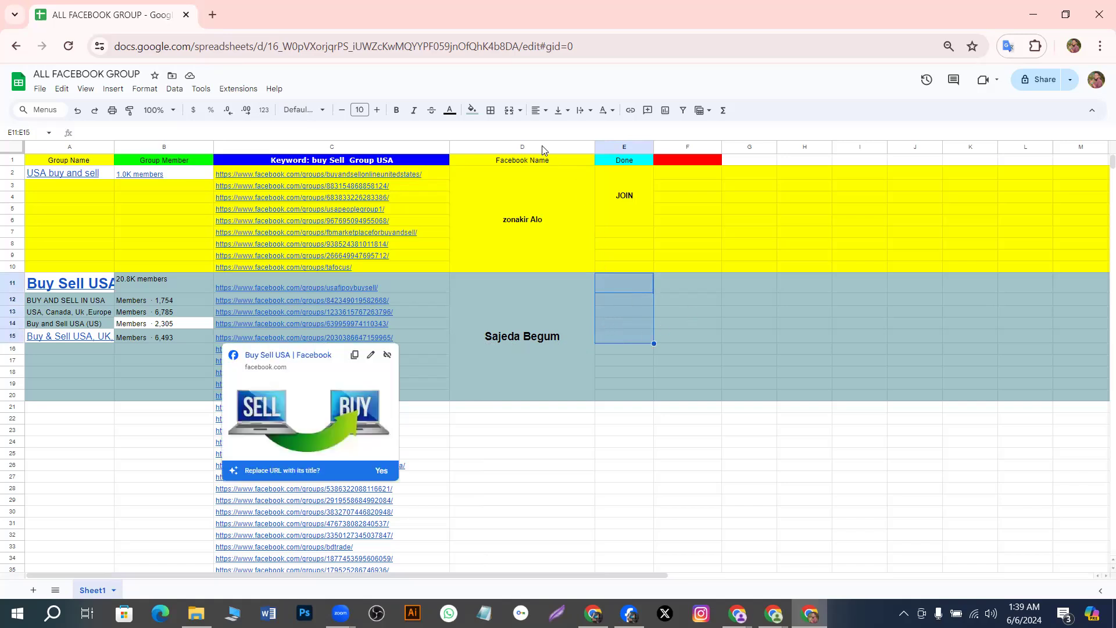
click(509, 112)
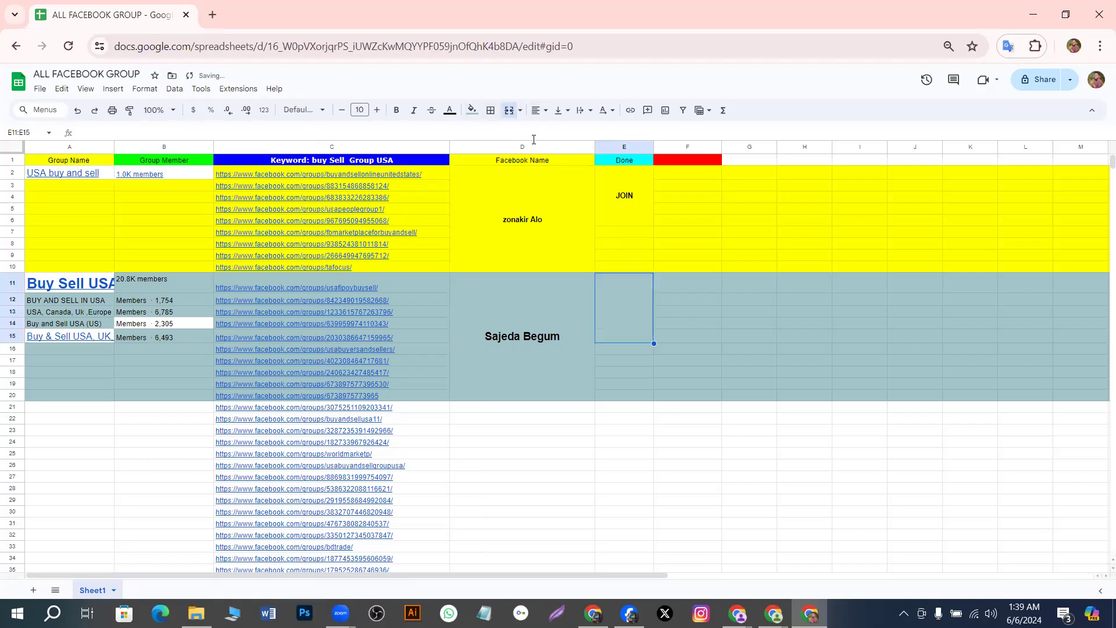
double_click(618, 302)
click(697, 309)
click(632, 295)
double_click(632, 300)
text(join)
Centre 'join' horizontally and vertically and make it bold
click(537, 110)
click(550, 132)
click(559, 110)
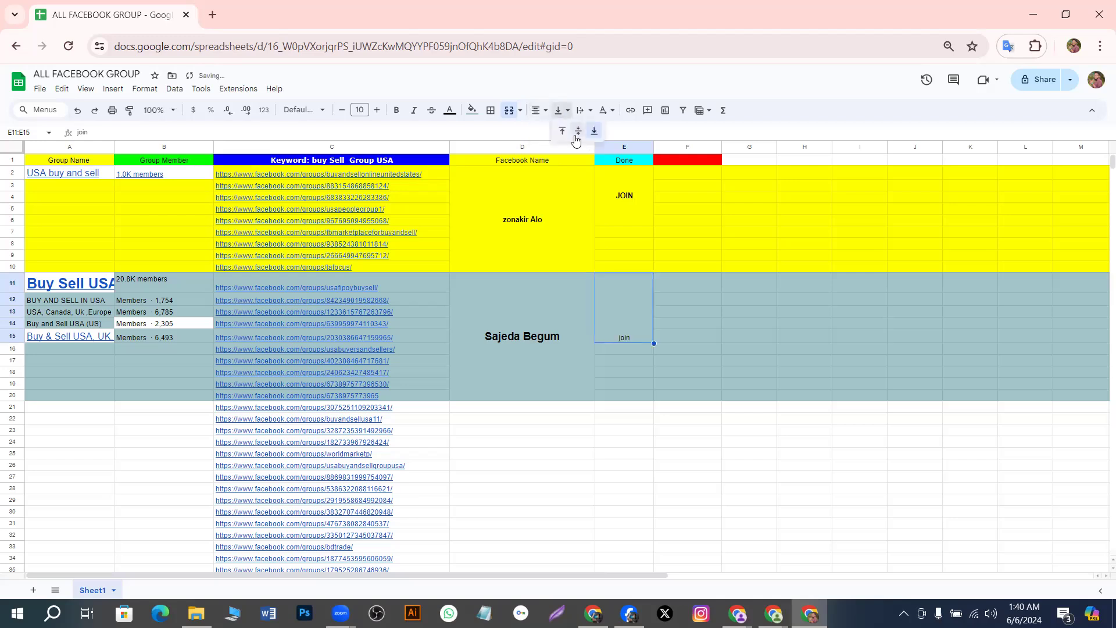
click(579, 130)
click(397, 110)
Set the font size of 'join' to 18
click(378, 111)
click(378, 111)
click(377, 111)
click(377, 111)
click(378, 110)
click(377, 110)
click(377, 111)
click(341, 110)
click(342, 111)
click(342, 110)
click(342, 110)
click(377, 110)
click(377, 111)
click(377, 111)
click(377, 111)
click(377, 111)
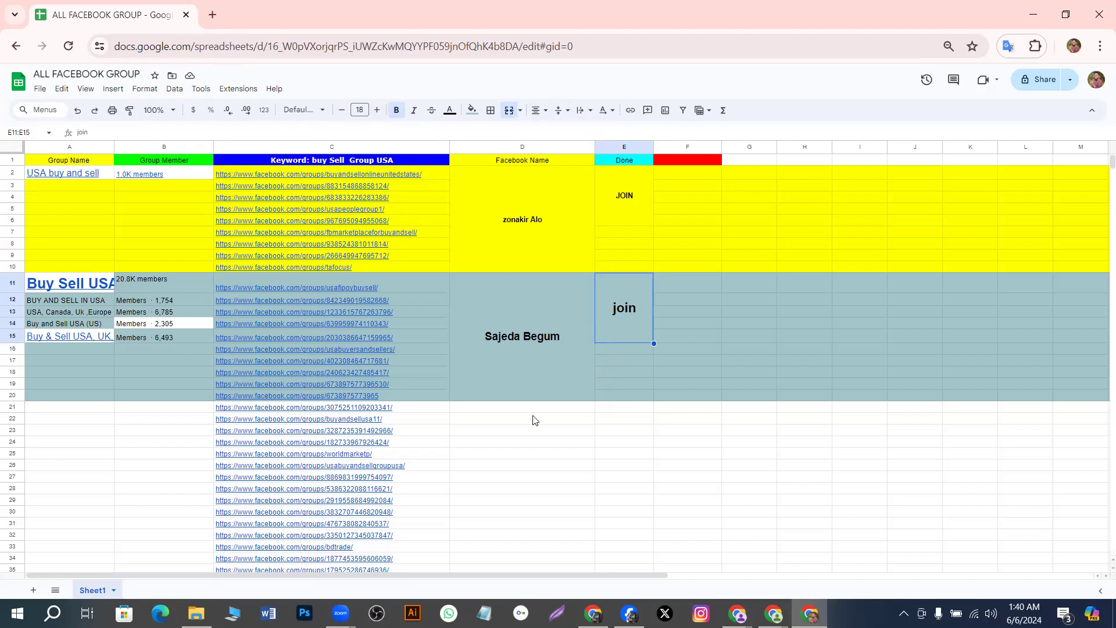
click(538, 453)
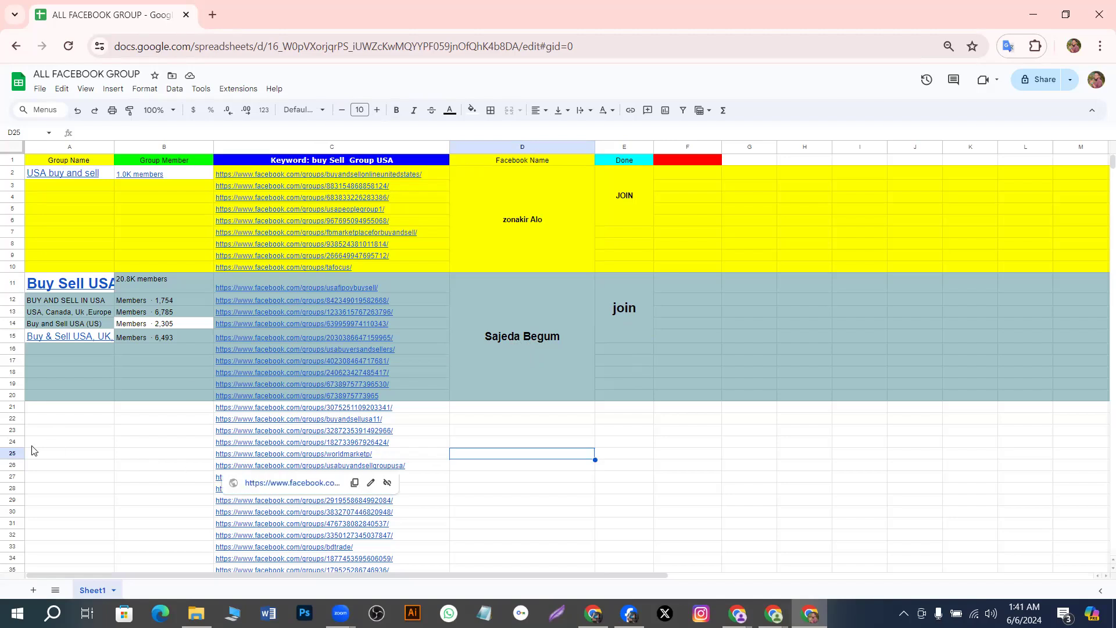
scroll(64, 447, down, 2)
scroll(132, 426, down, 20)
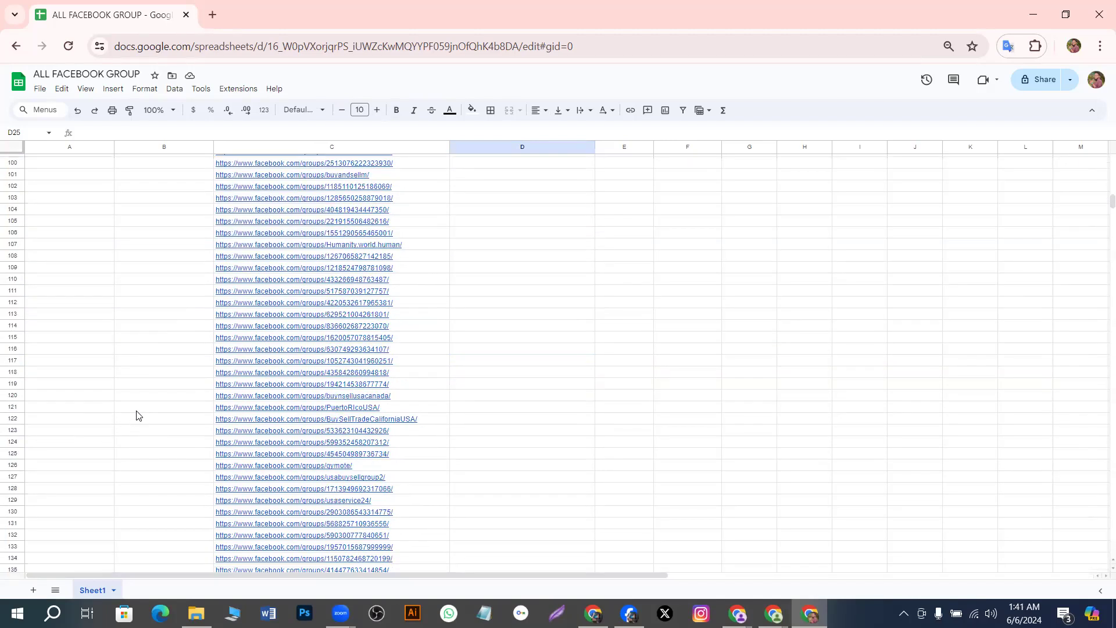
scroll(133, 369, up, 4)
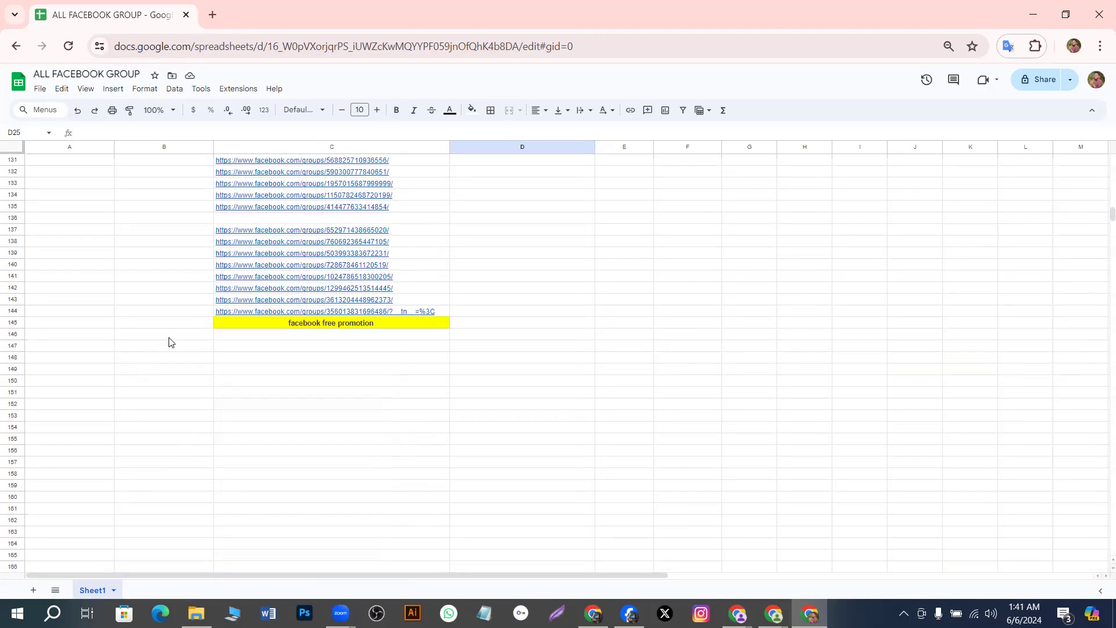
scroll(152, 361, up, 20)
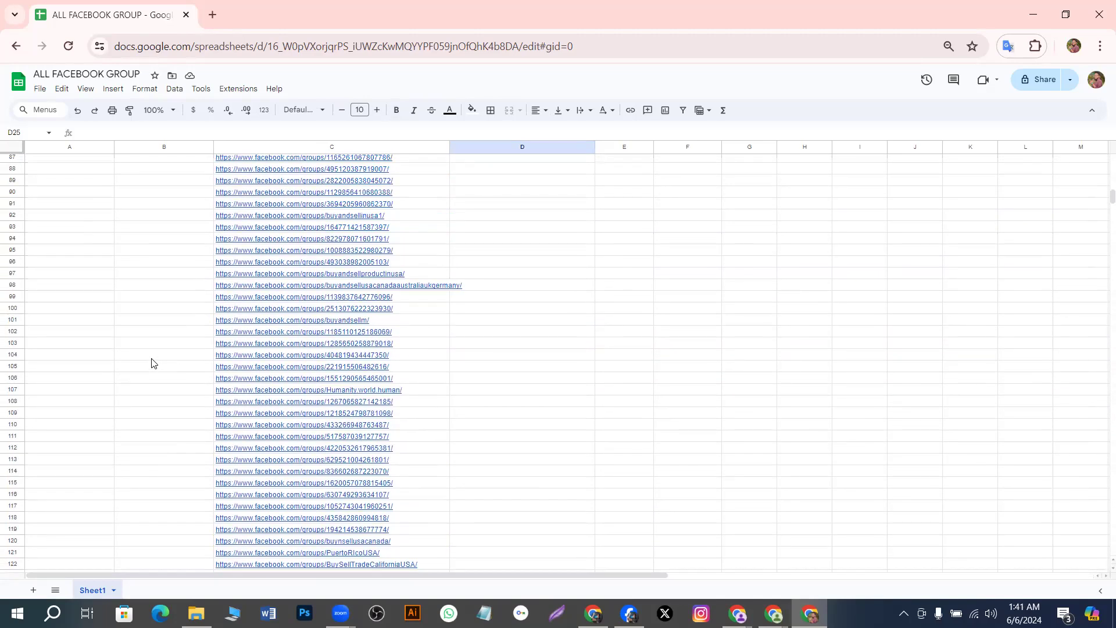
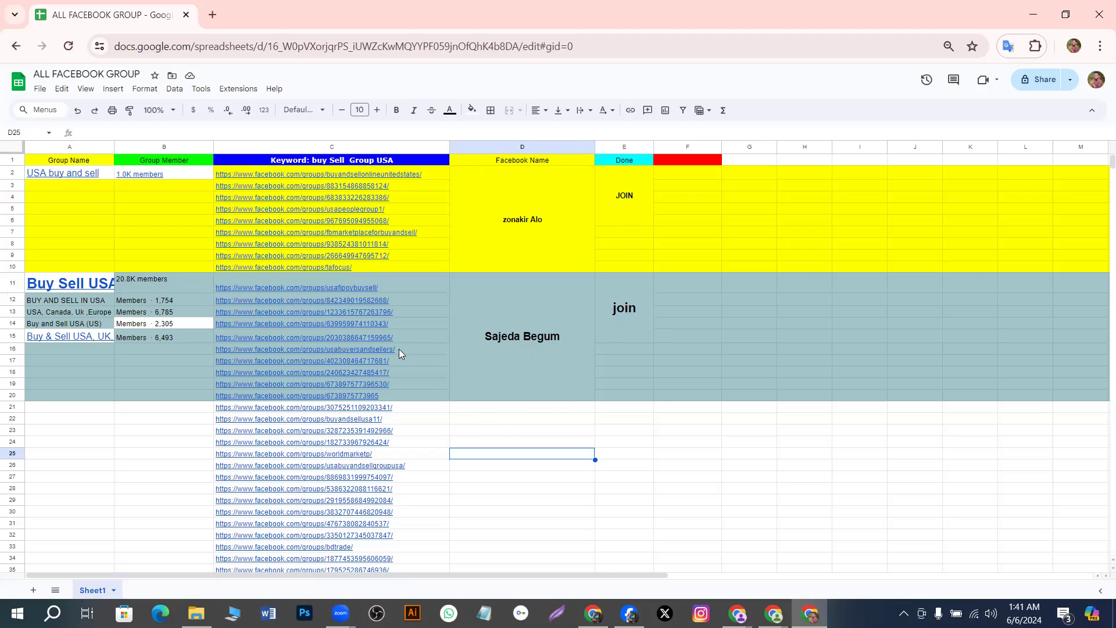
Enter 'app' in cell F11 beside the Buy Sell USA group rows, fixing the typo
mouse_move(395, 351)
click(671, 284)
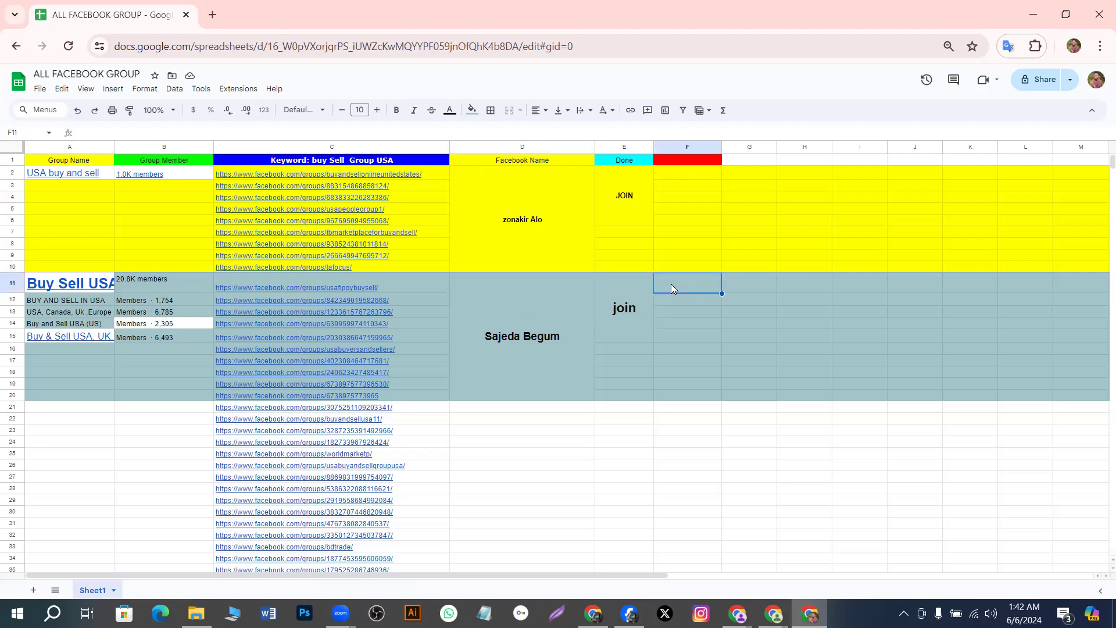
text(a)
text(pprub)
key(BackSpace)
key(BackSpace)
key(BackSpace)
click(680, 298)
click(680, 323)
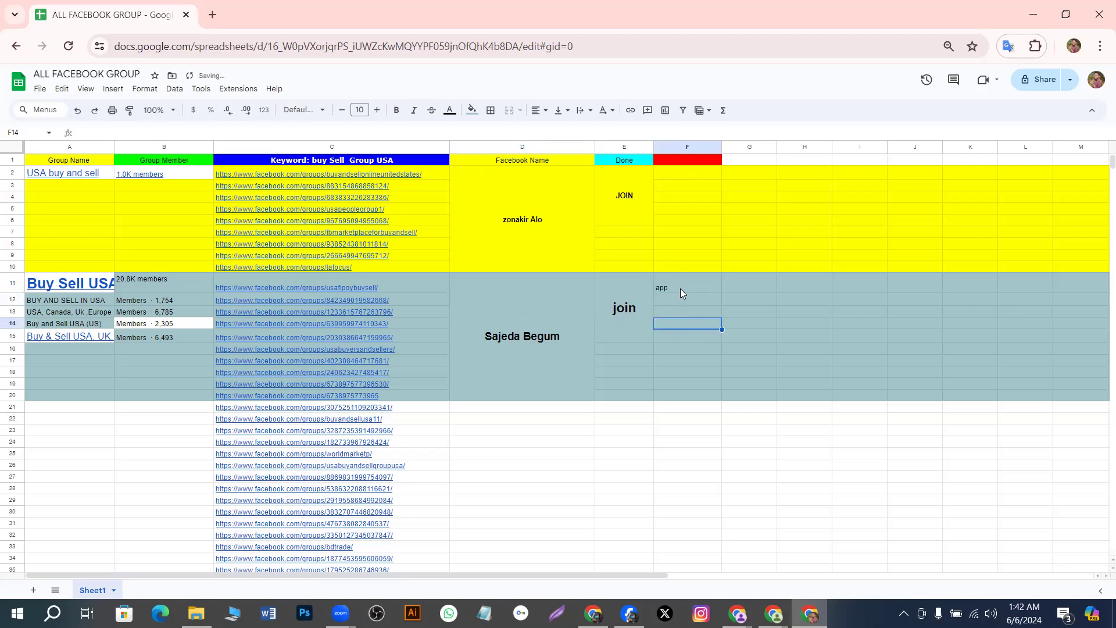
click(681, 341)
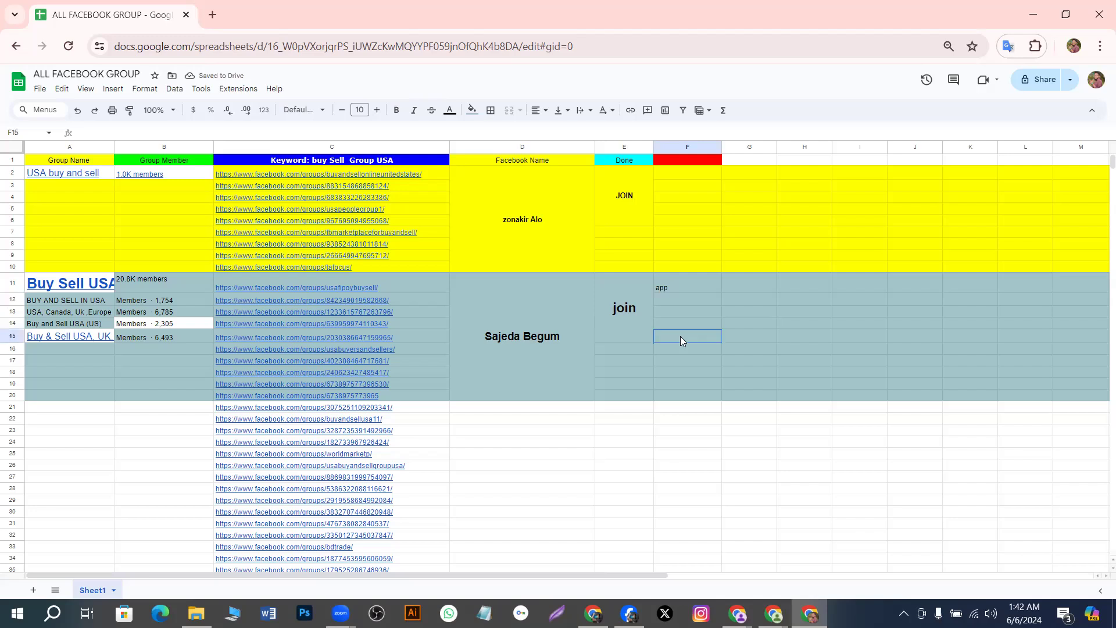
click(685, 293)
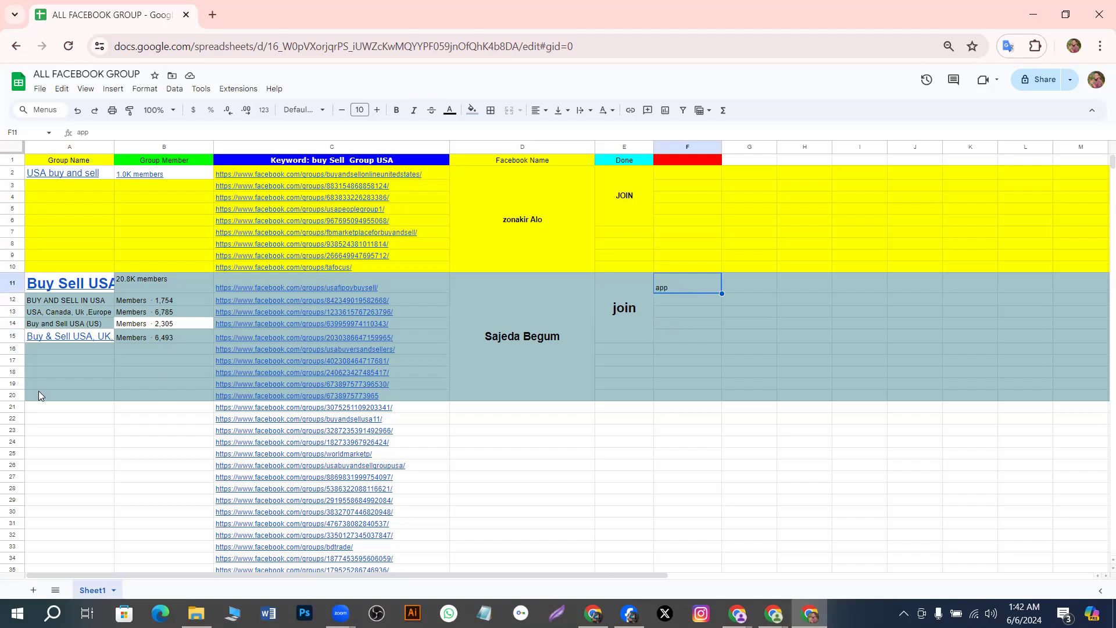
Give rows 21 to 33 of the group list a red fill to mark a third block
click(111, 432)
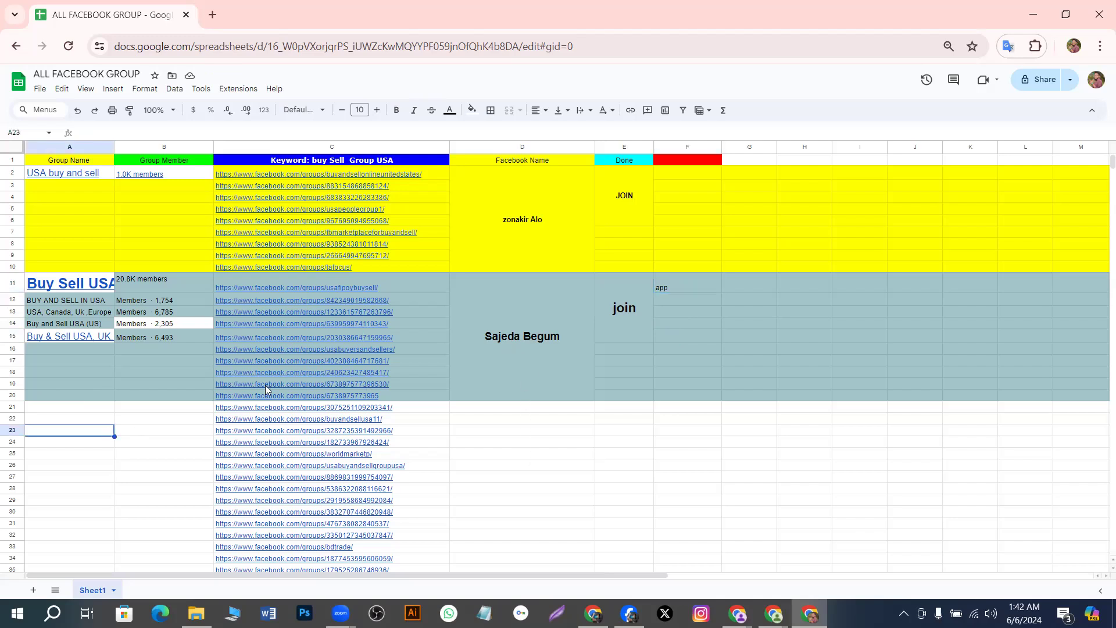
scroll(512, 453, down, 5)
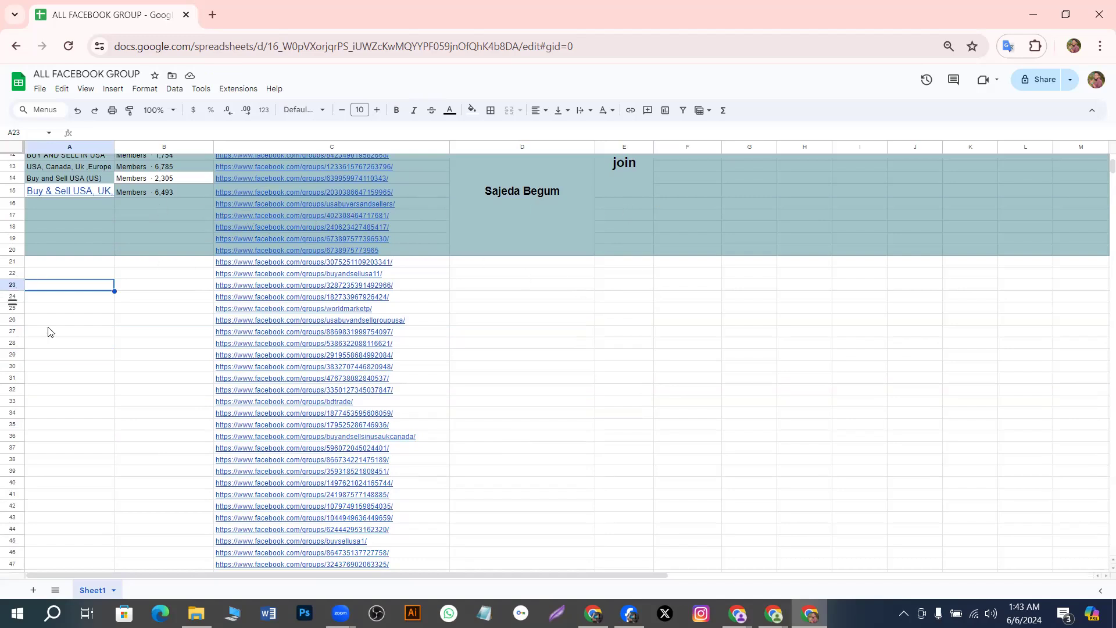
click(78, 360)
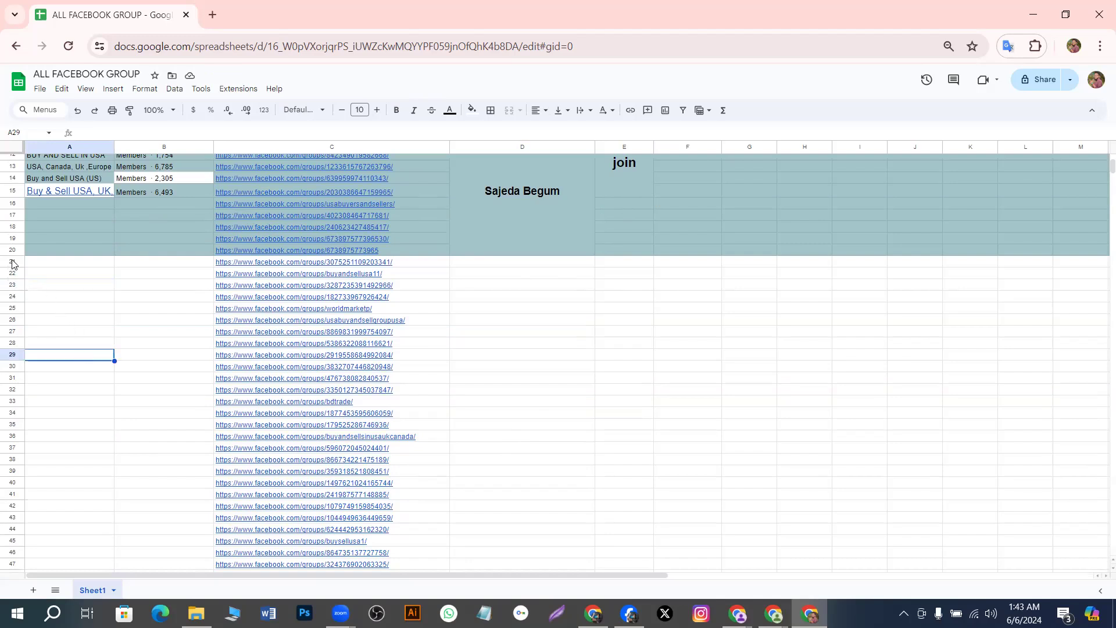
drag(3, 263, 7, 402)
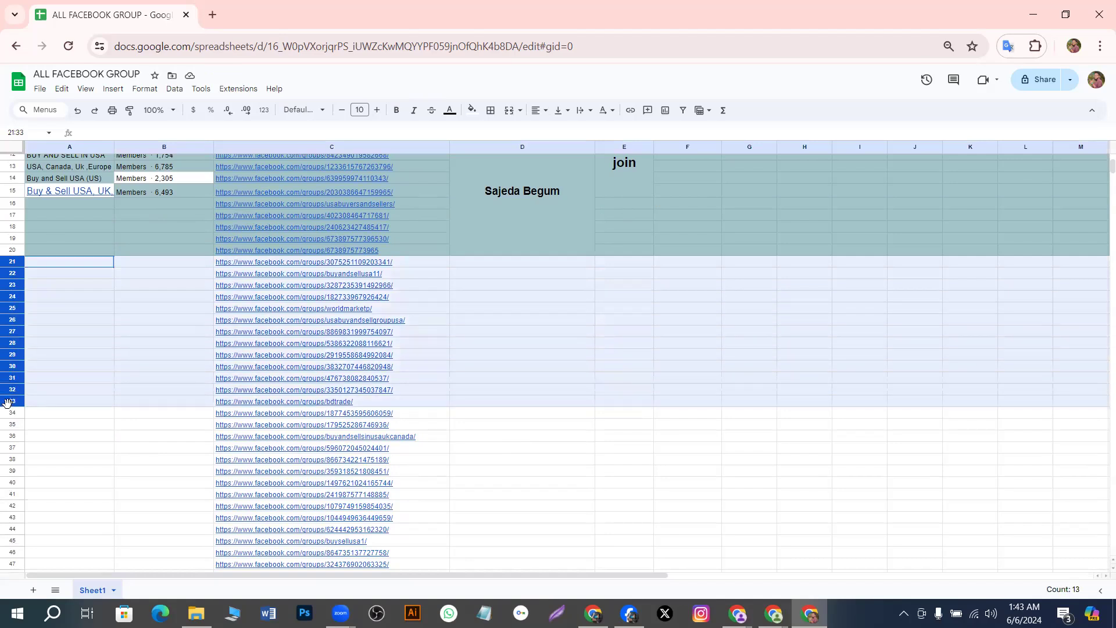
click(478, 113)
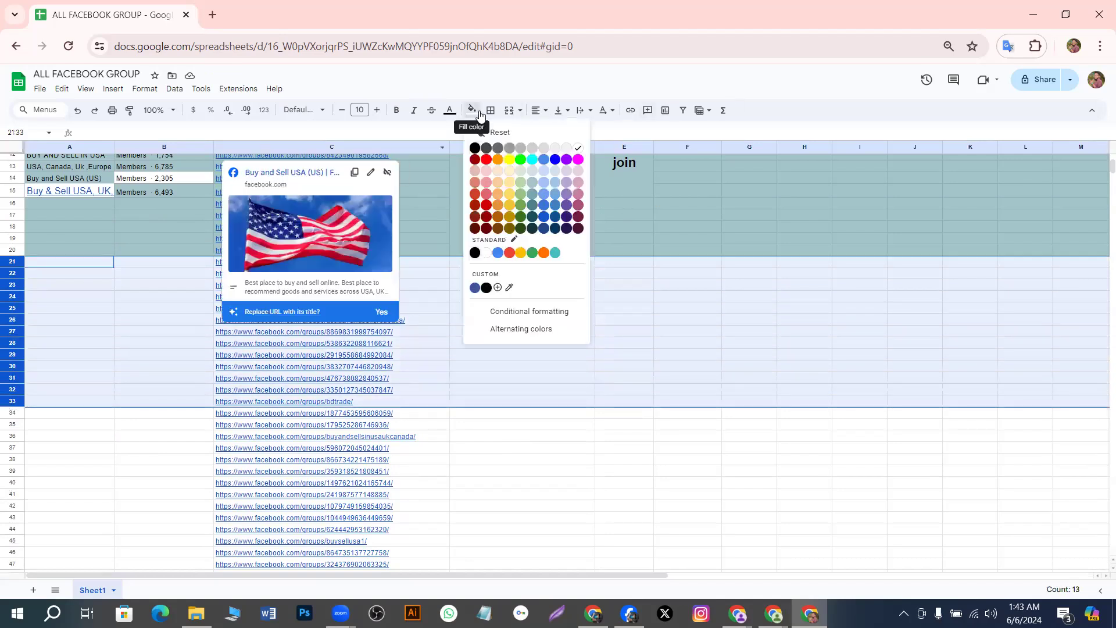
click(486, 160)
click(478, 448)
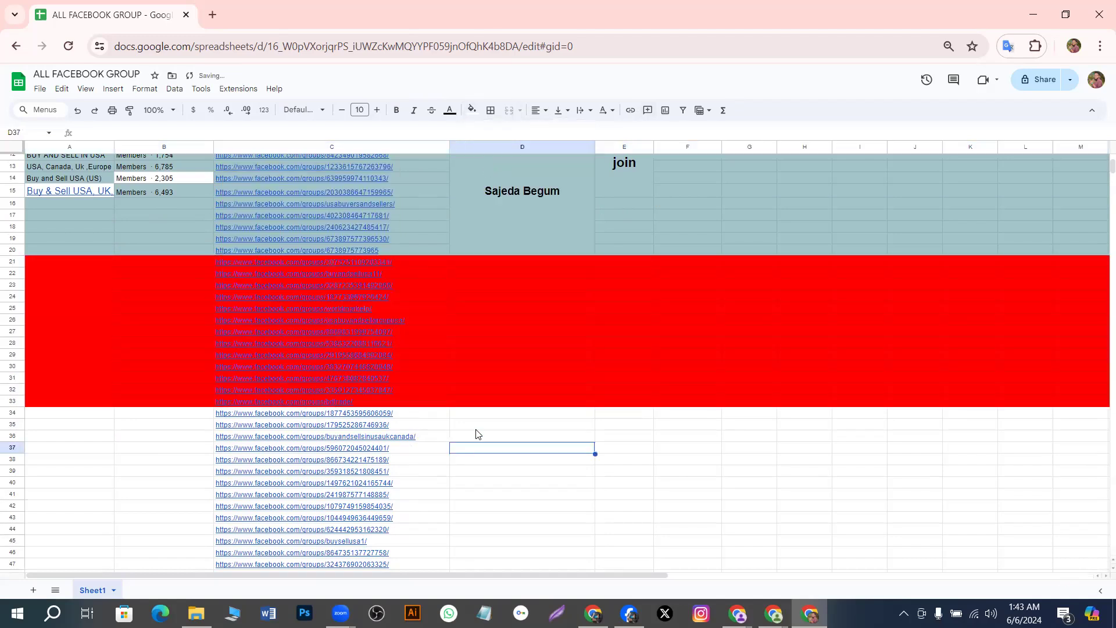
click(496, 285)
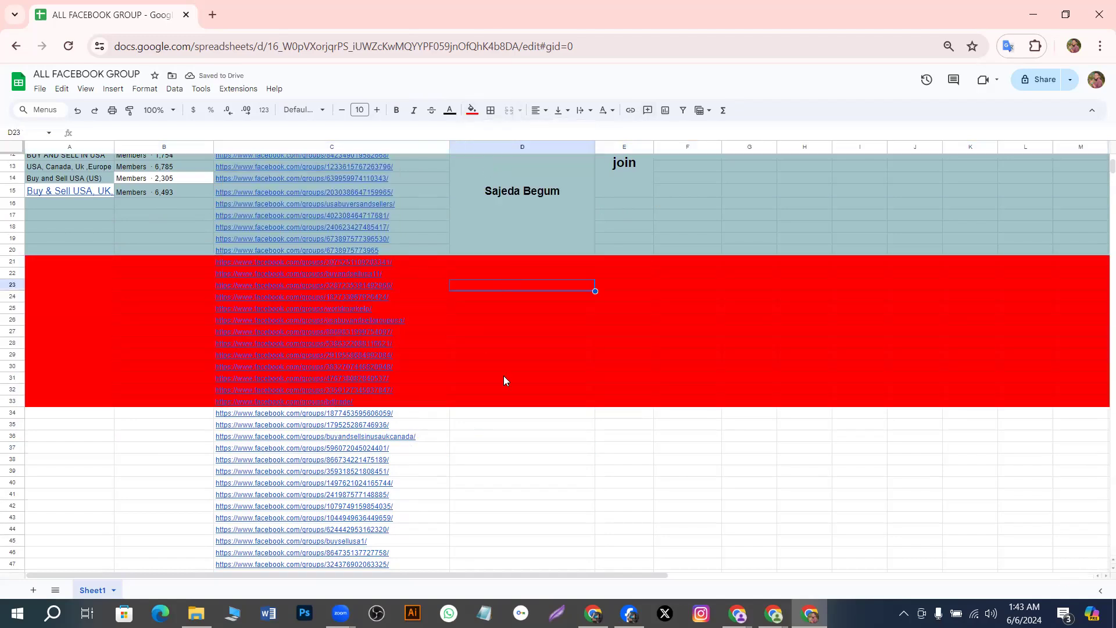
scroll(488, 389, up, 3)
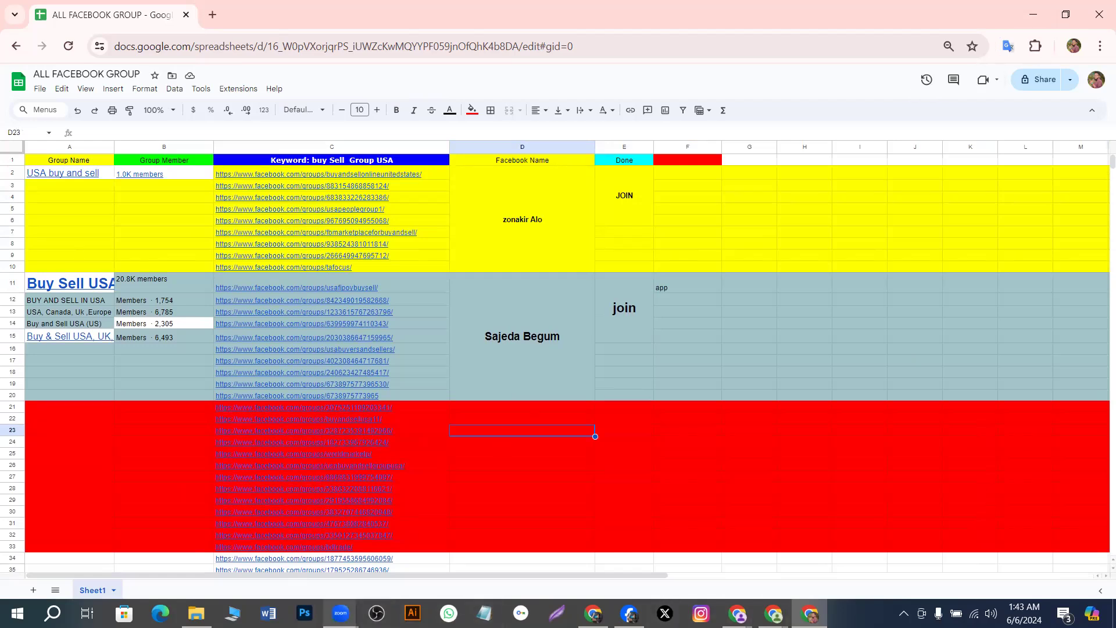
Switch from the tracker sheet to the Facebook group window through the Chrome taskbar icon
mouse_move(341, 613)
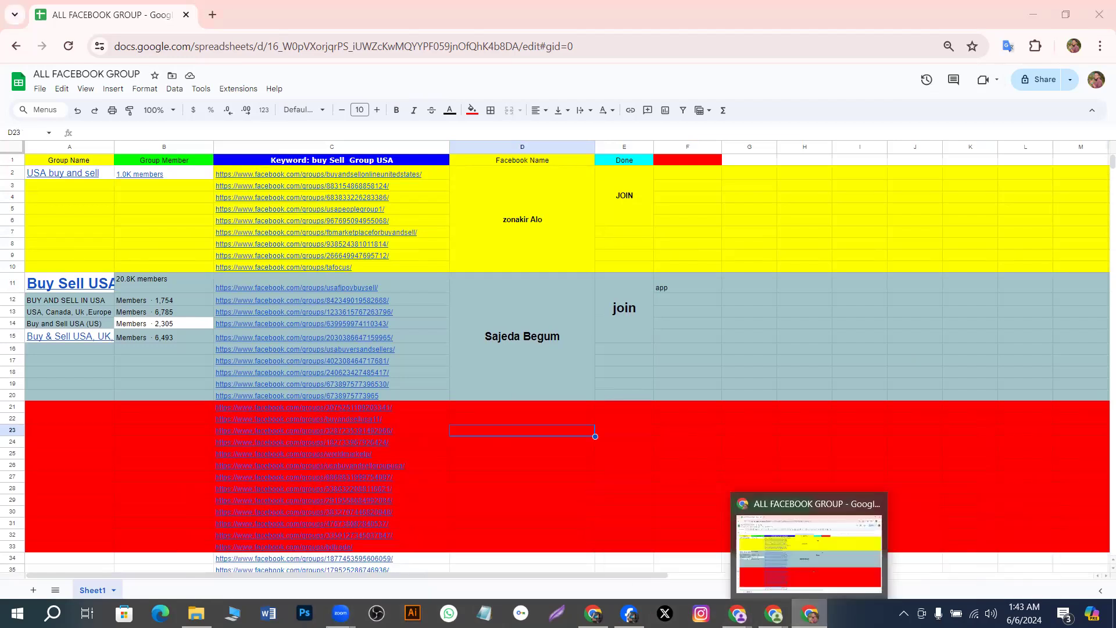
click(809, 613)
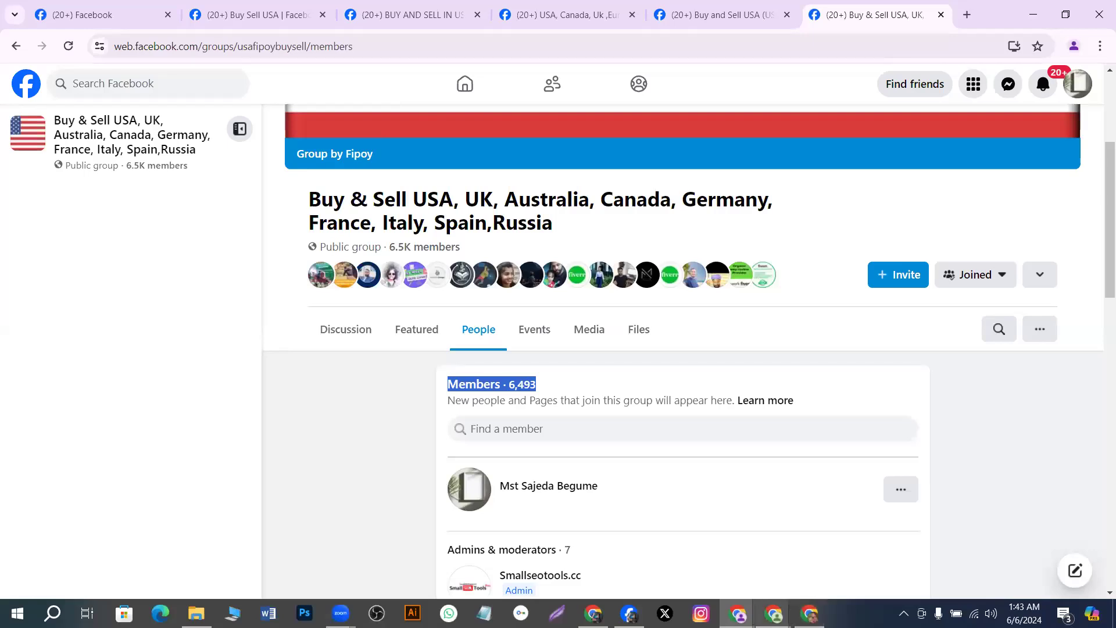
Look through the open Chrome windows, including the Facebook login window and the other profile's home feed
mouse_move(773, 613)
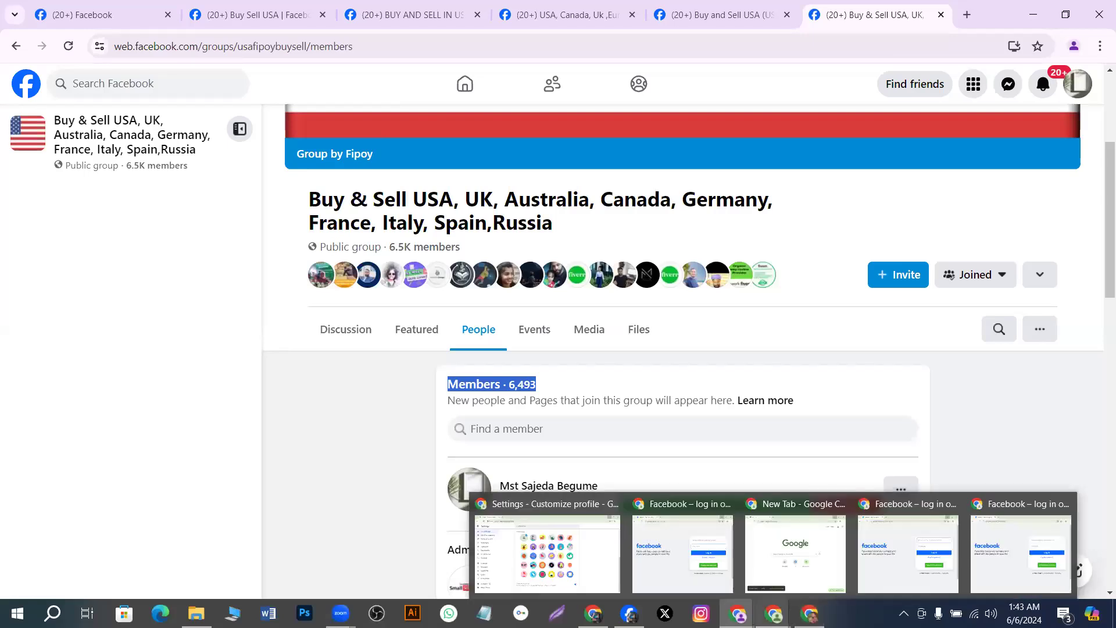
click(773, 614)
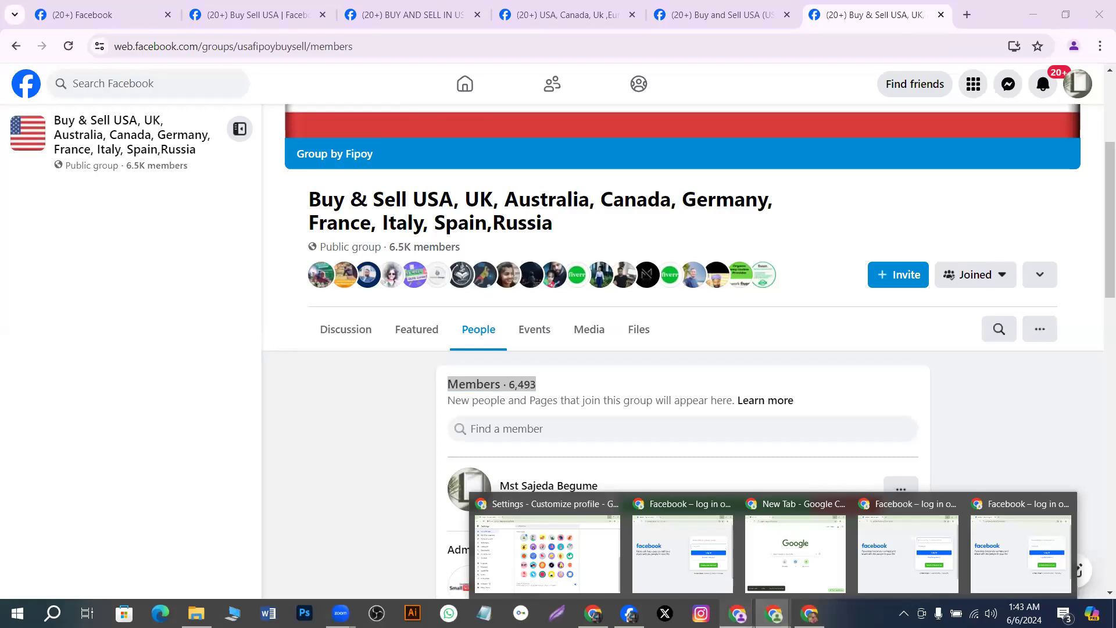
mouse_move(738, 613)
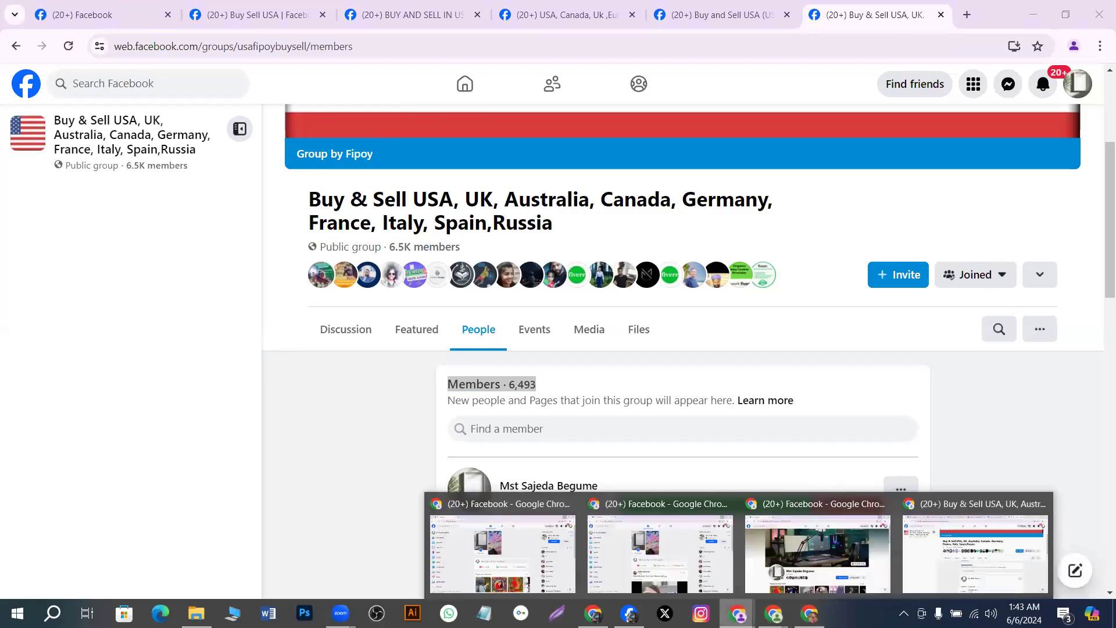
click(924, 556)
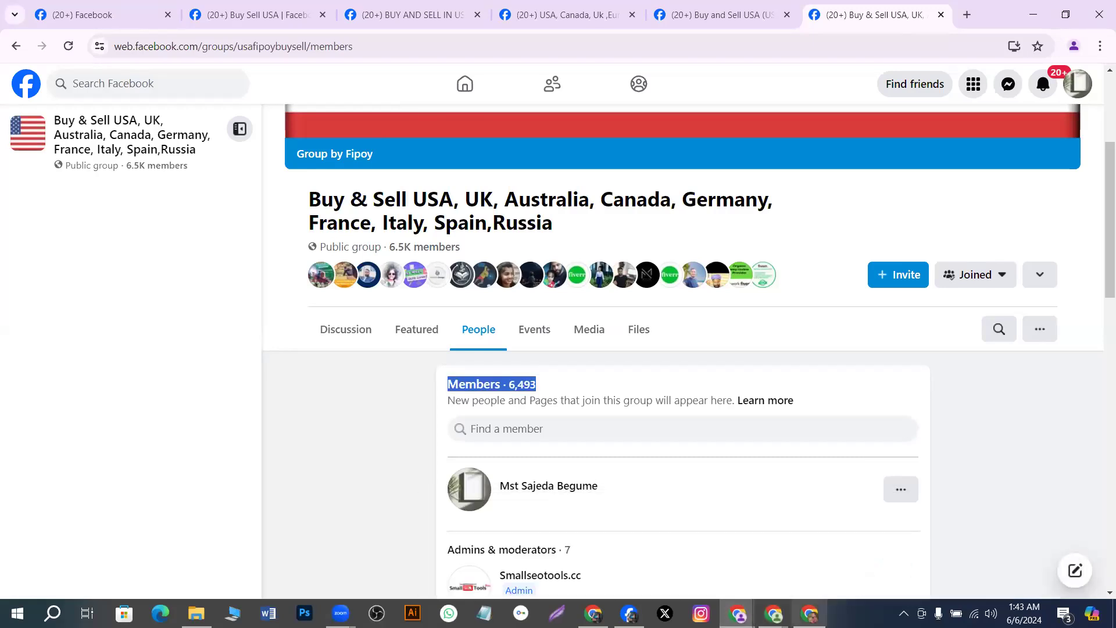
mouse_move(773, 613)
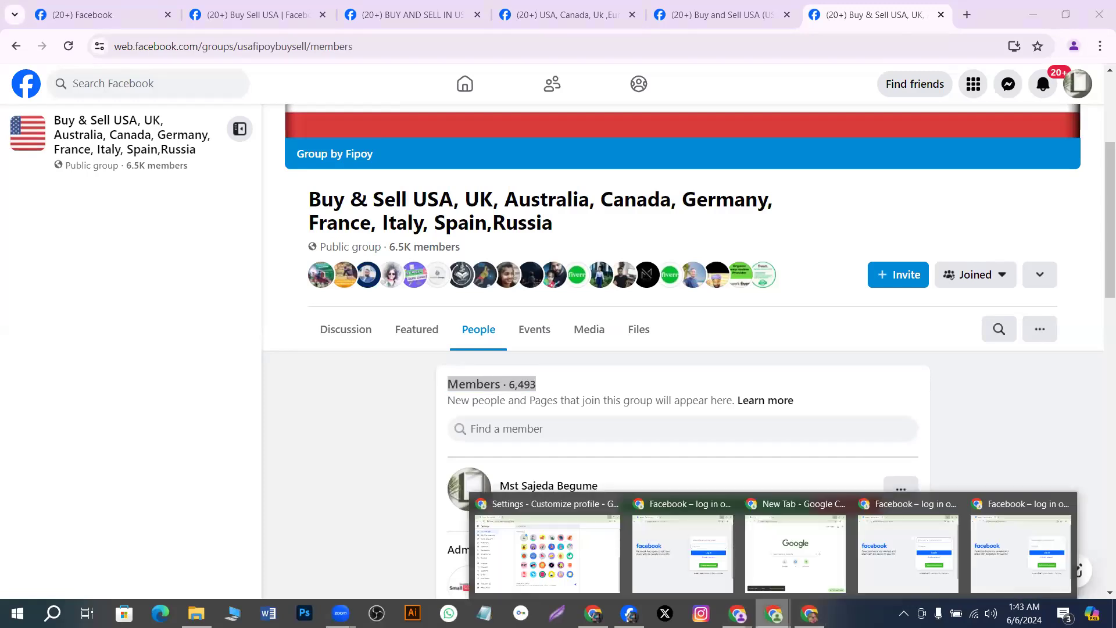
click(1019, 562)
click(739, 614)
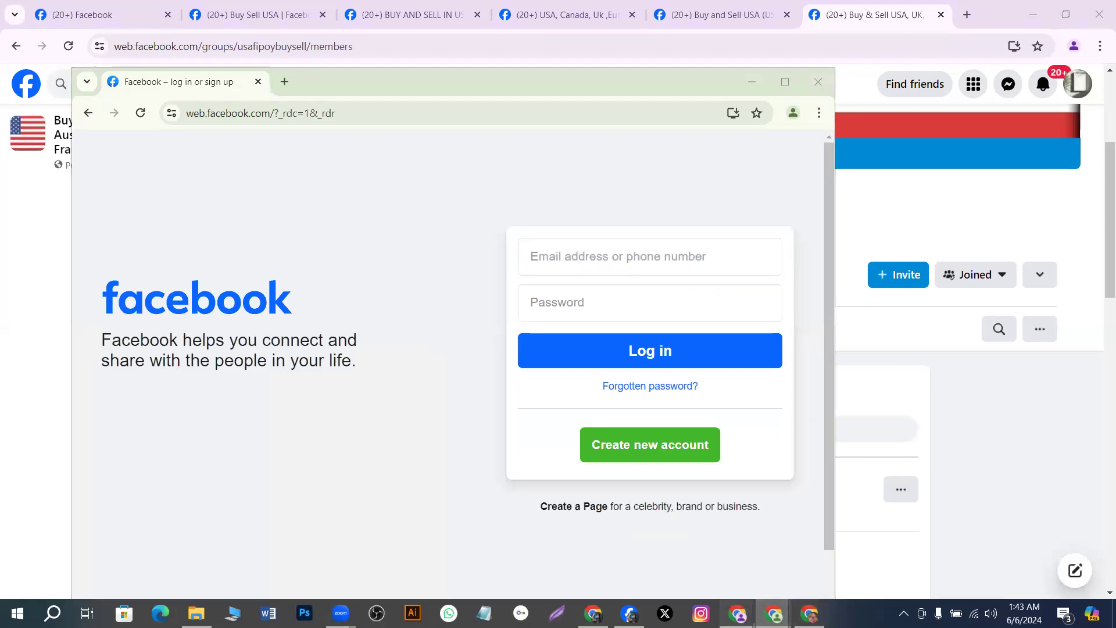
click(502, 567)
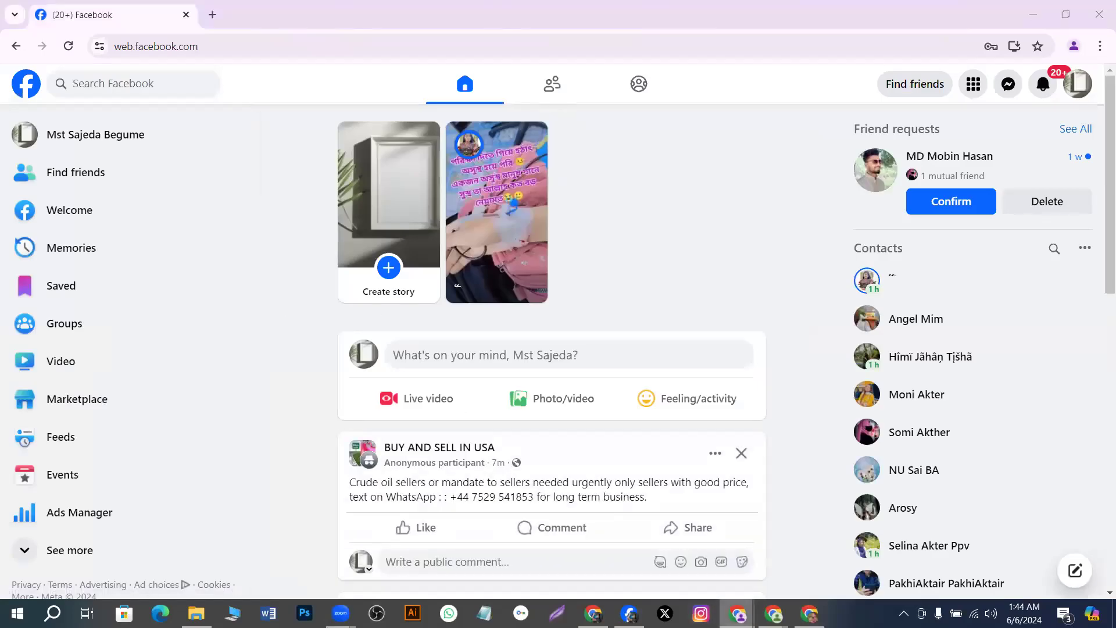
Return to the group members window and open the Buy Sell USA tab showing 20,809 members
mouse_move(738, 614)
click(673, 541)
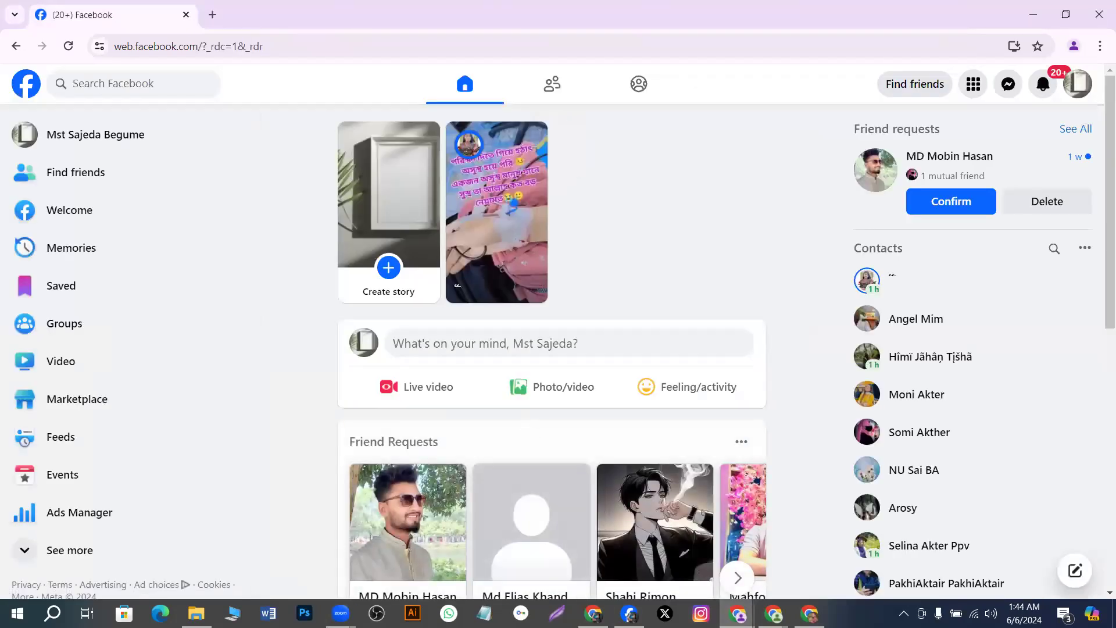
mouse_move(738, 613)
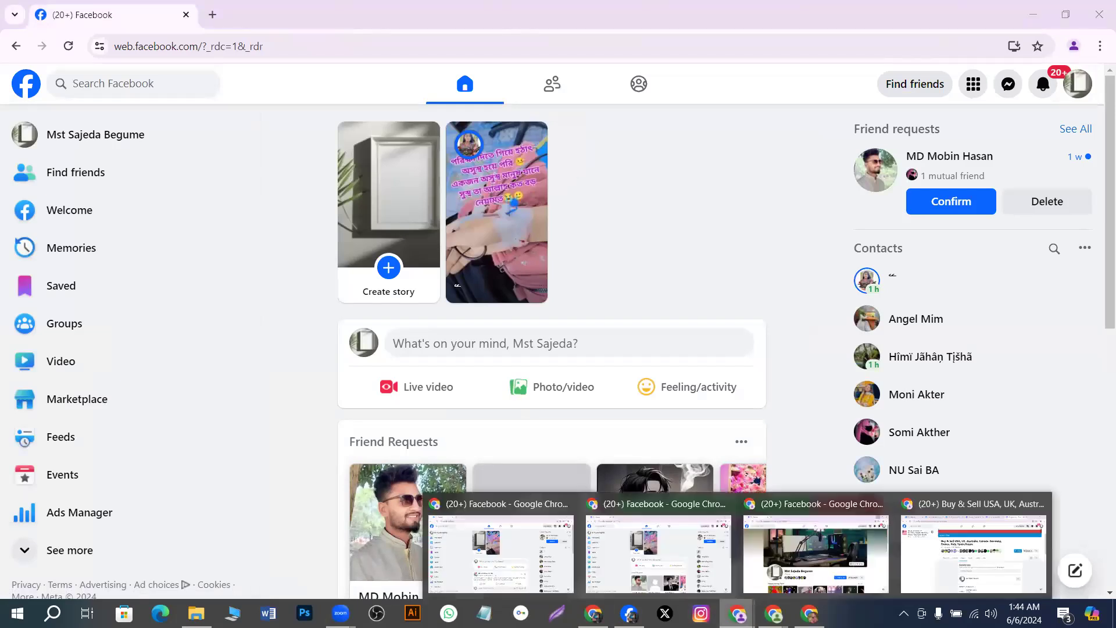
click(966, 566)
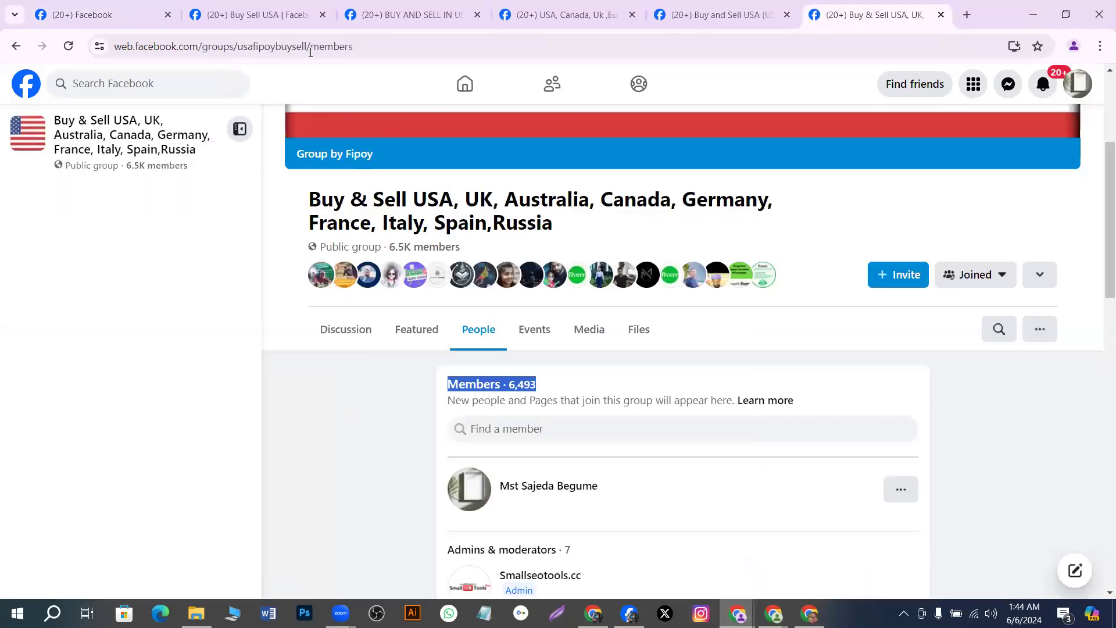
click(230, 13)
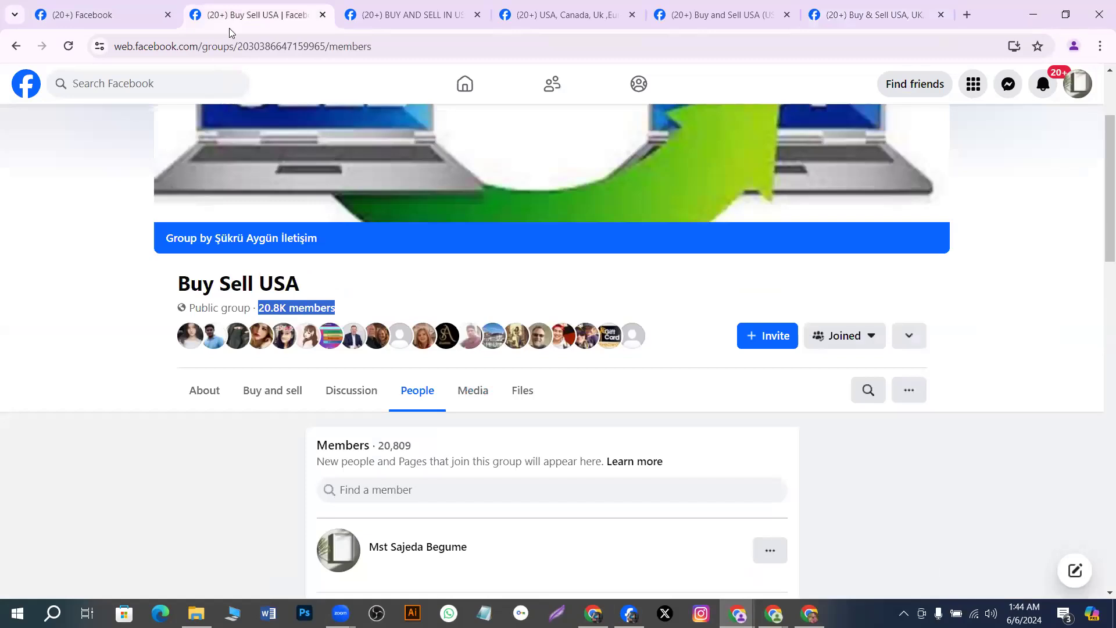
Check the open group tabs, settling on the BUY AND SELL IN USA members page
click(372, 17)
click(574, 17)
click(428, 20)
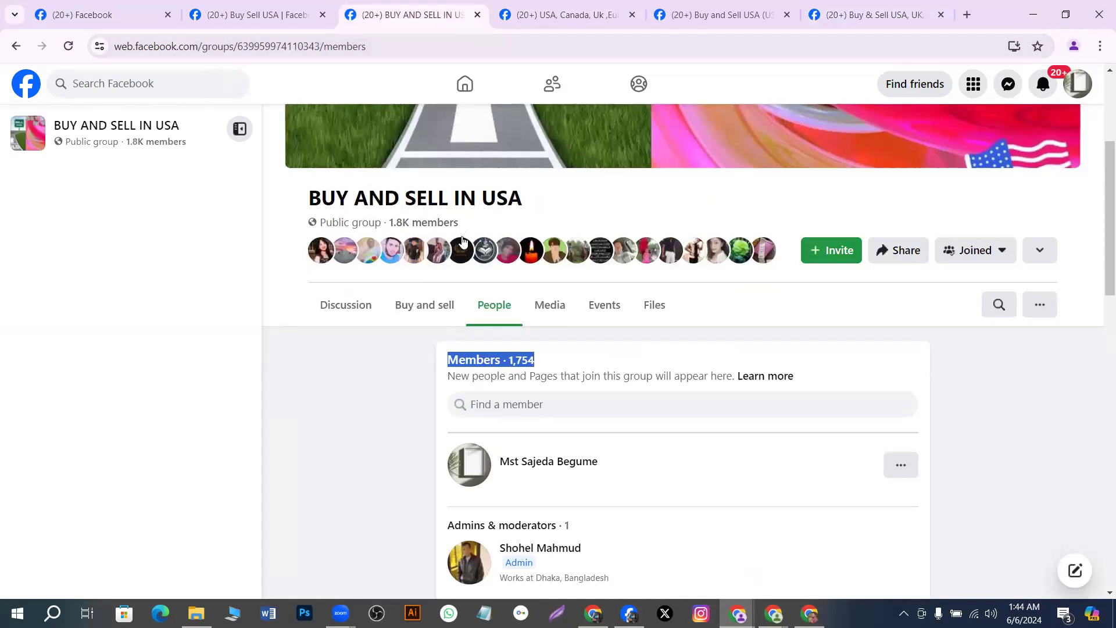
scroll(453, 219, down, 9)
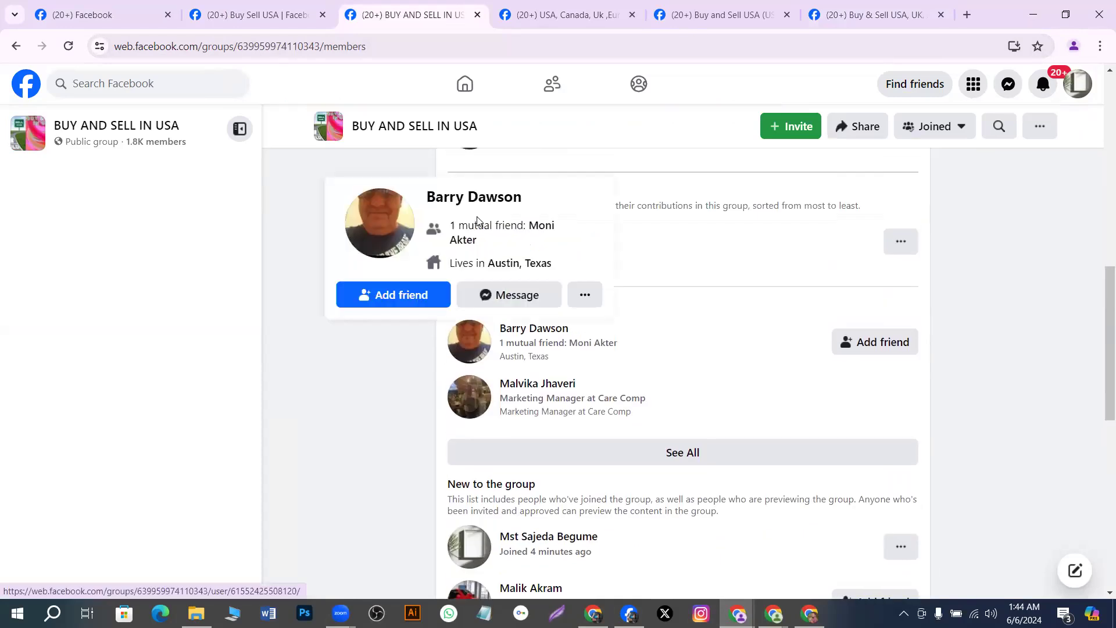
scroll(473, 219, up, 8)
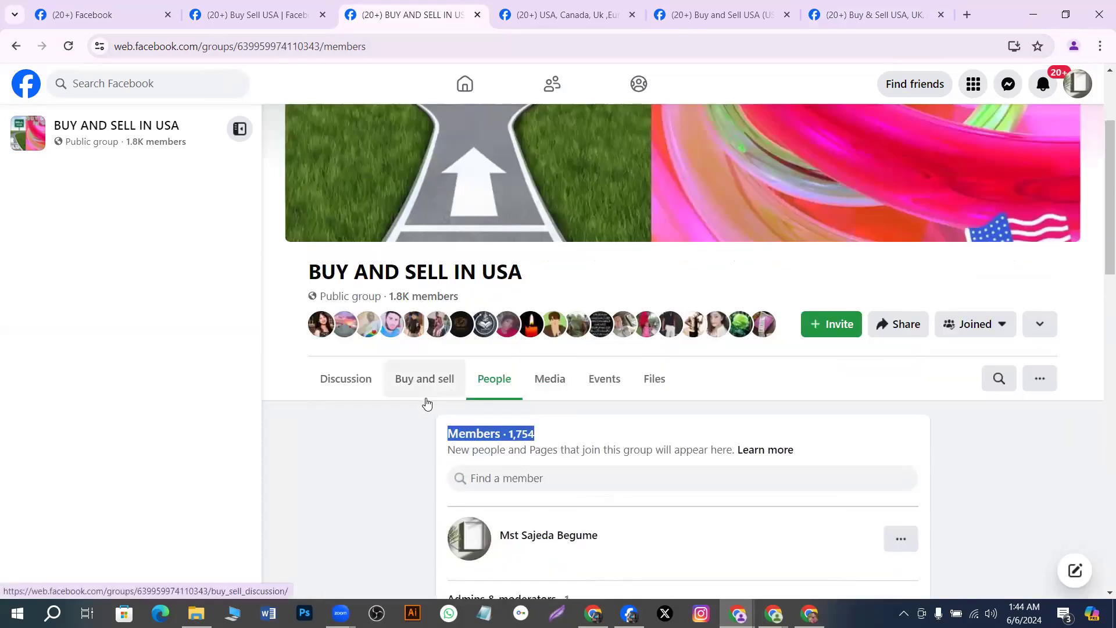
Open the BUY AND SELL IN USA group's Discussion page and its Create post dialog
click(360, 387)
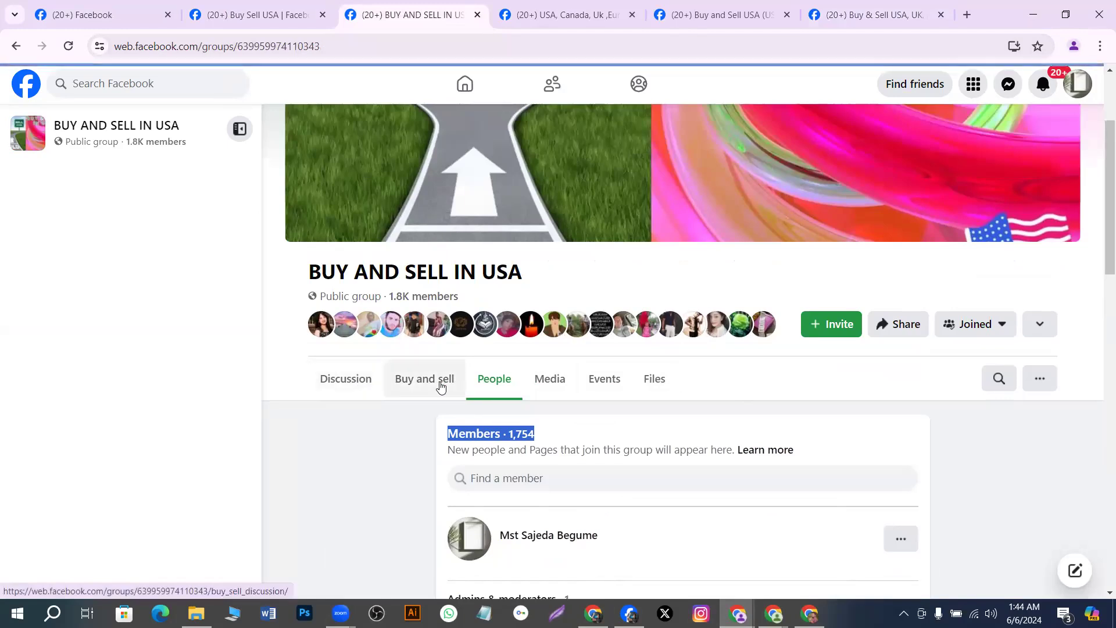
scroll(108, 131, up, 3)
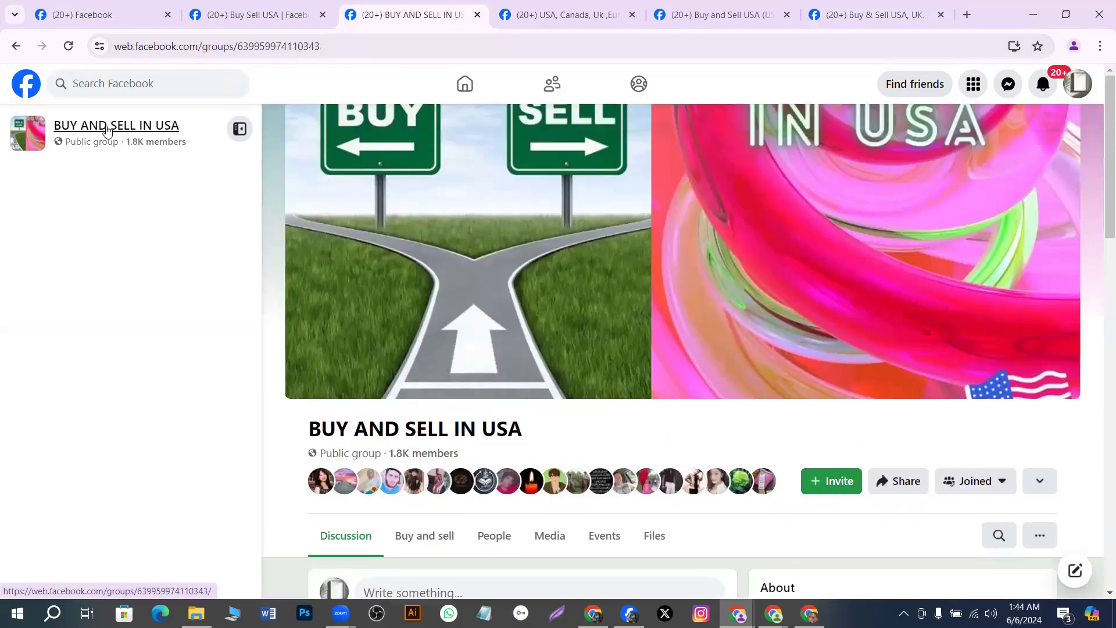
scroll(677, 342, down, 4)
scroll(686, 337, down, 4)
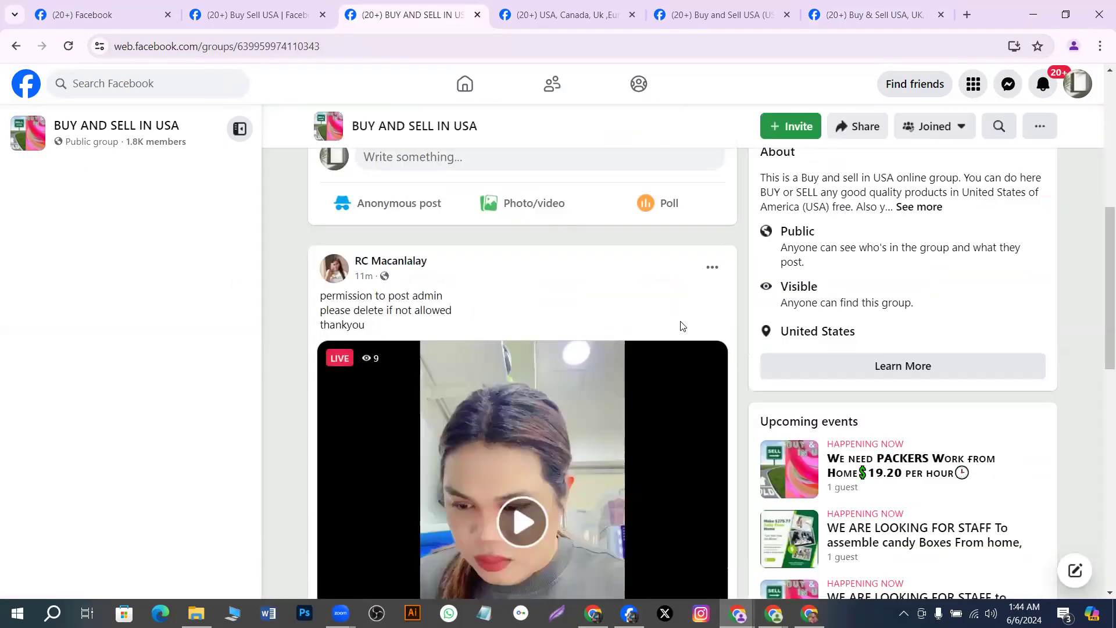
scroll(584, 298, down, 1)
scroll(585, 298, up, 1)
scroll(584, 302, up, 1)
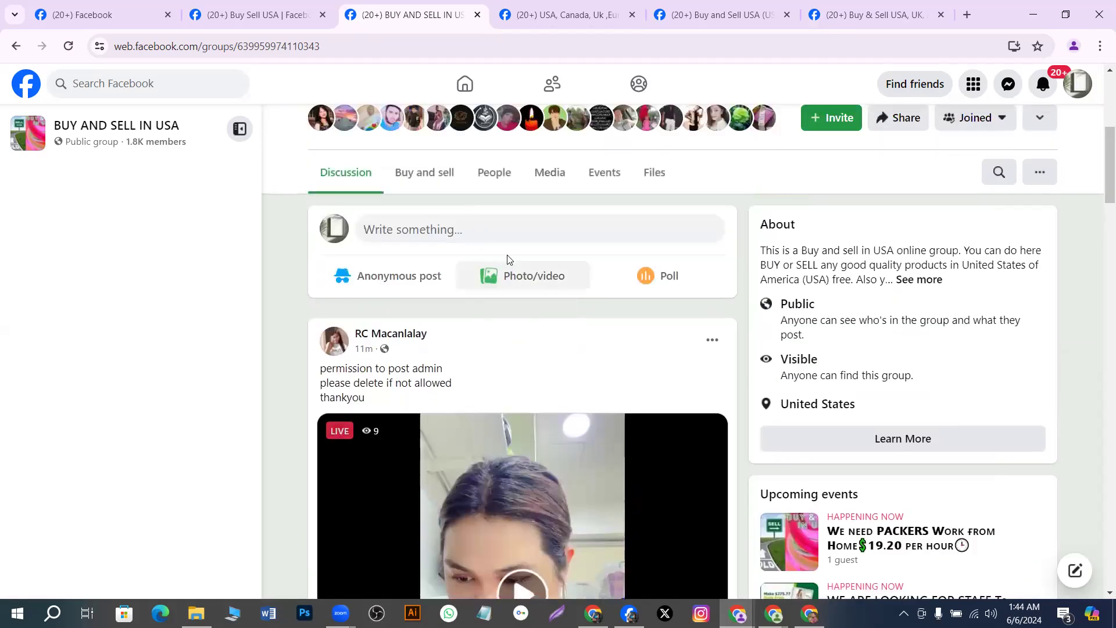
click(494, 237)
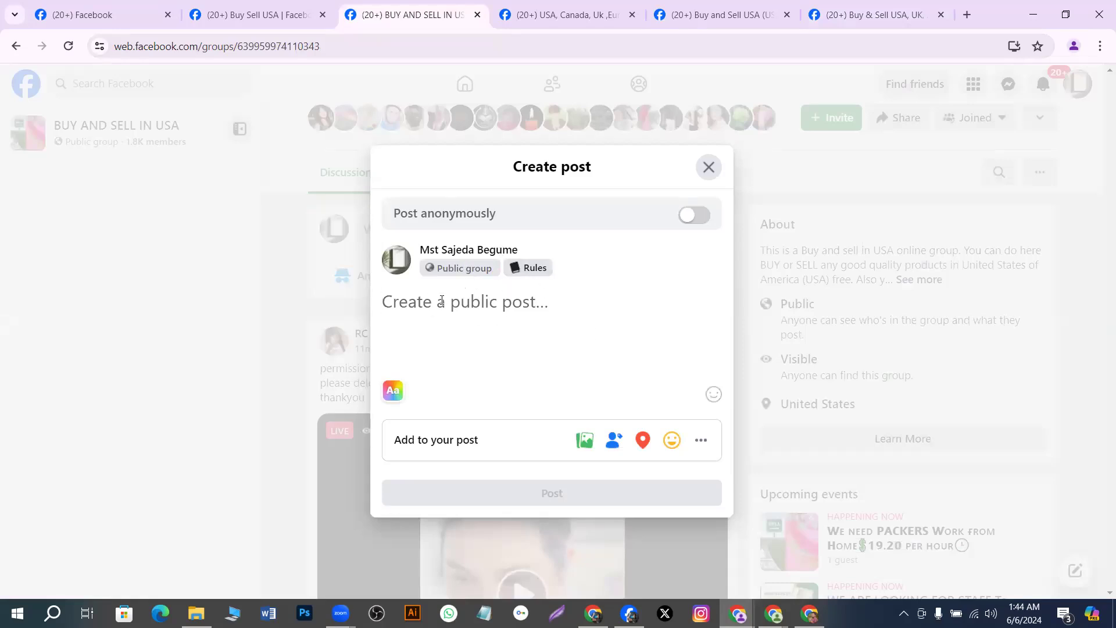
In a new Google tab, voice-search 'Walton fridge' and allow microphone access
click(967, 14)
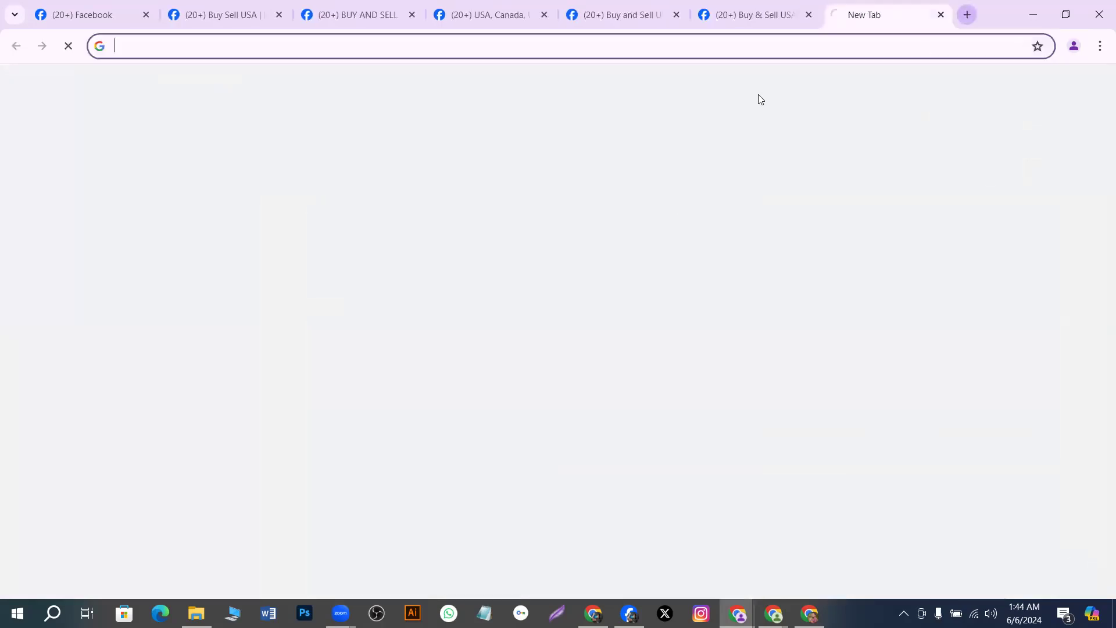
click(585, 287)
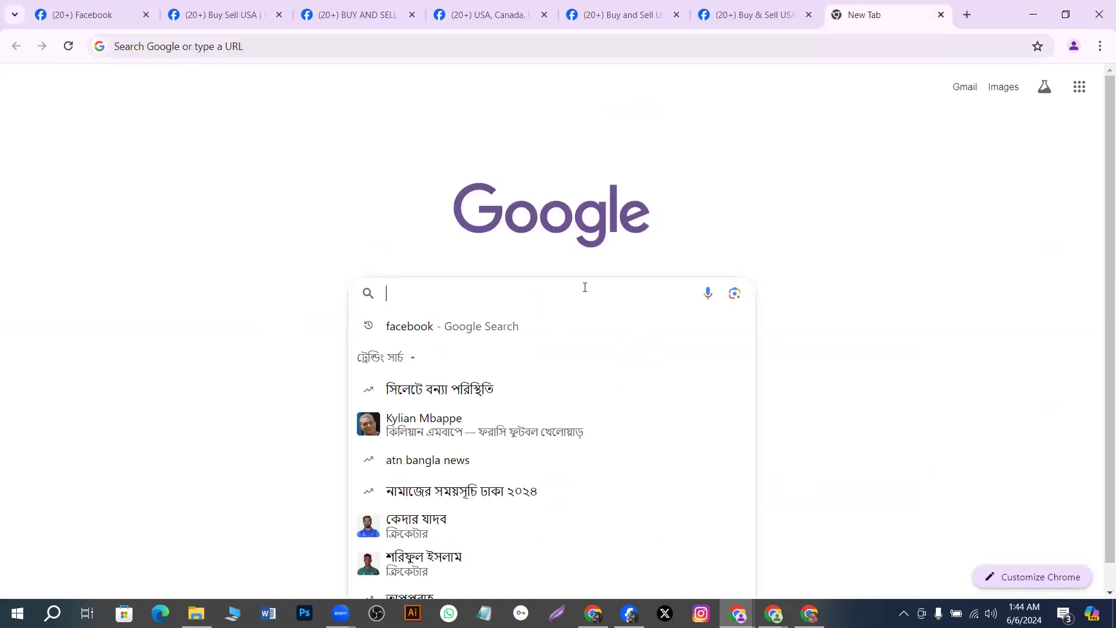
text(w)
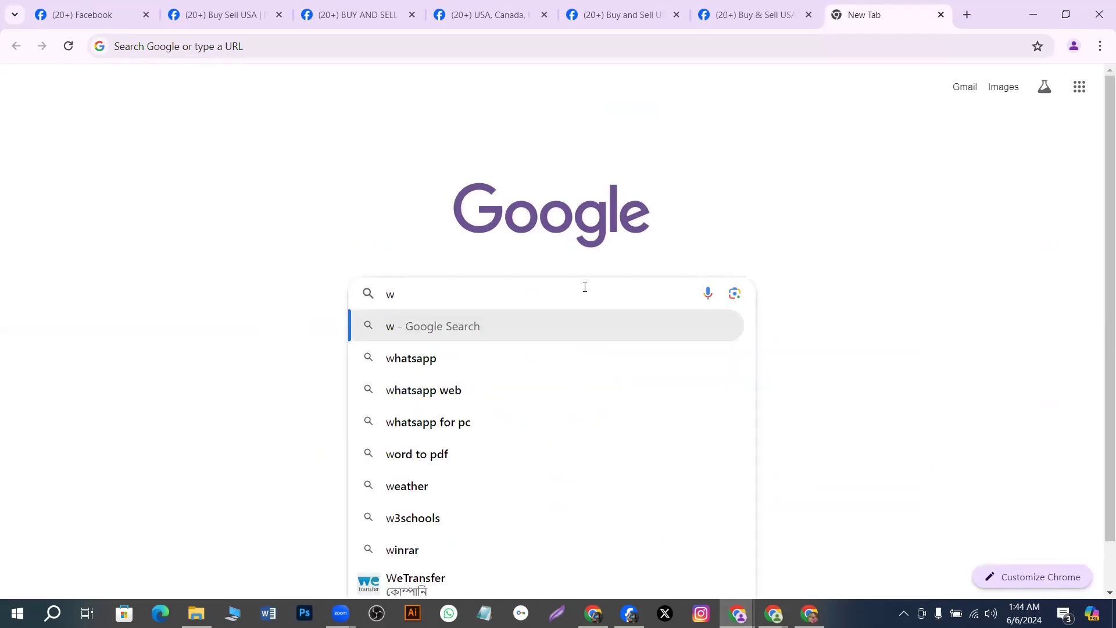
text(ol)
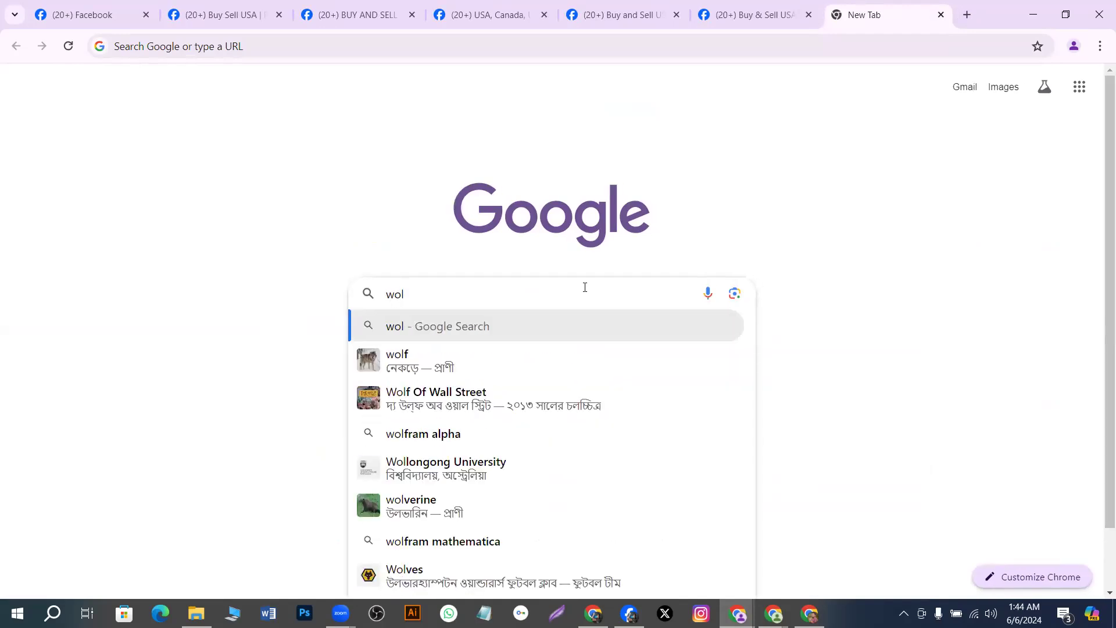
key(BackSpace)
key(BackSpace)
key(BackSpace)
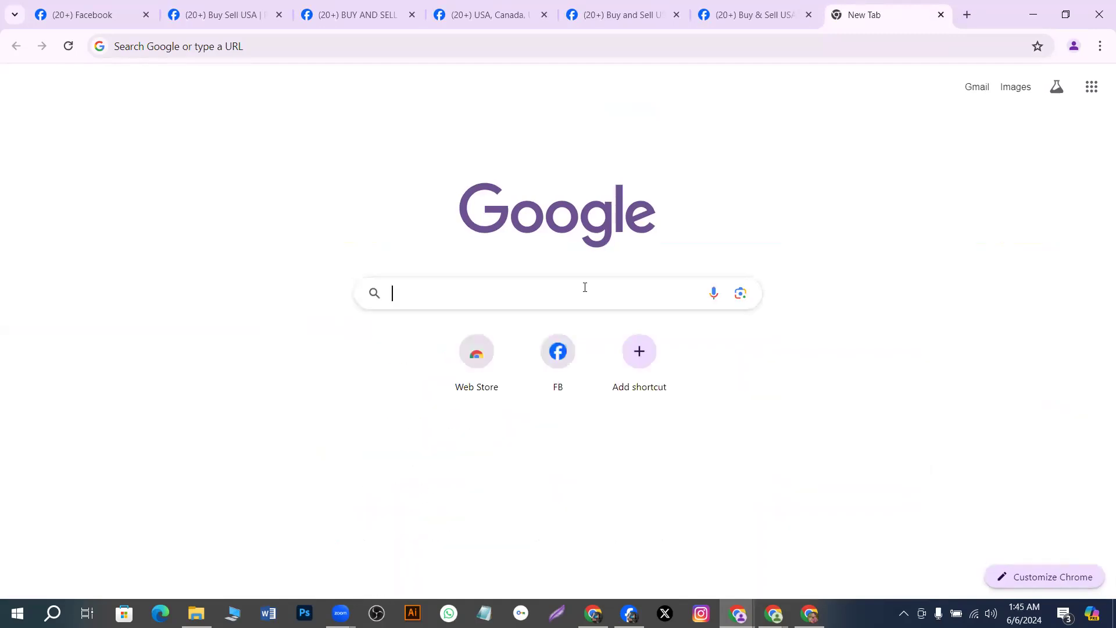
click(714, 292)
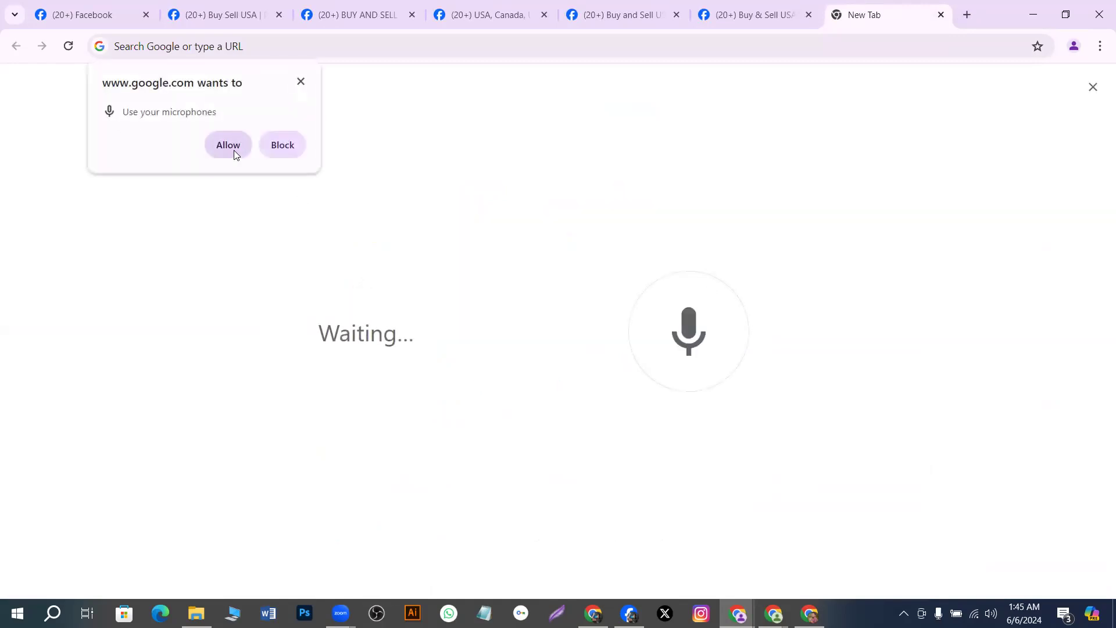
click(234, 150)
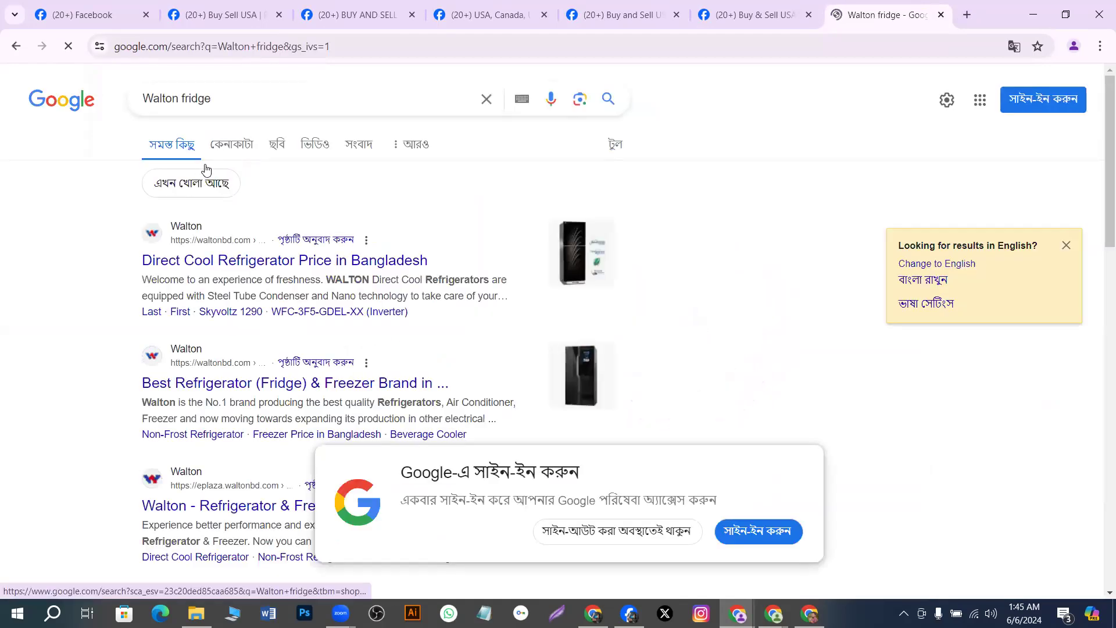
Open Walton's Direct Cool Refrigerator range and the WFC-3F5-GDEL-XX product page priced Tk. 51,090
click(218, 261)
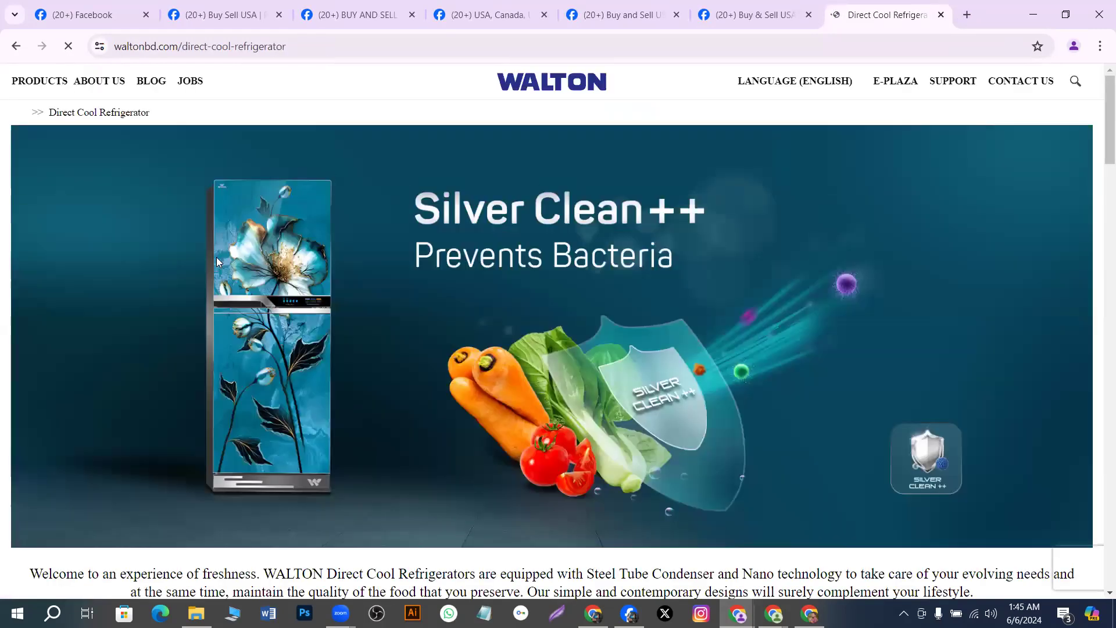
scroll(409, 406, down, 4)
scroll(414, 409, down, 4)
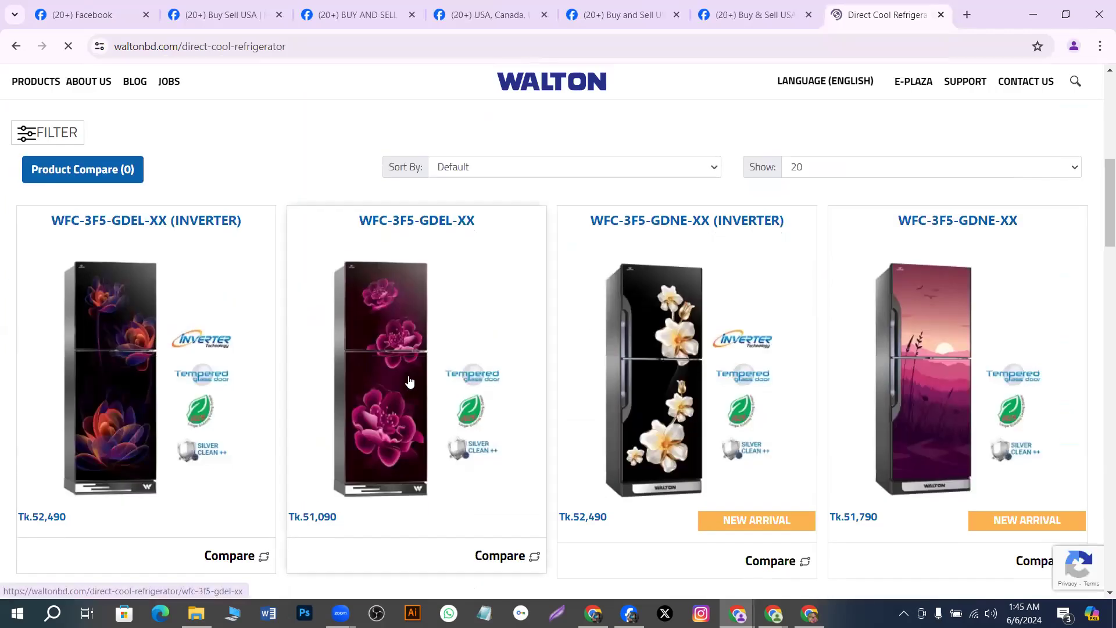
click(402, 357)
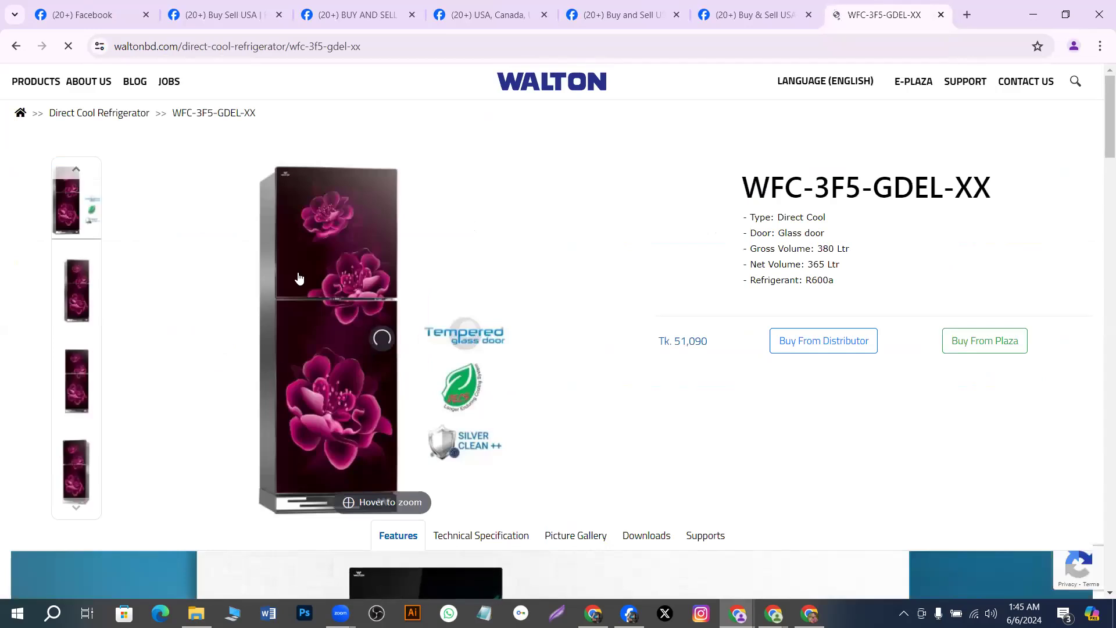
Copy the WFC-3F5-GDEL-XX page's web address and open a blank tab
drag(377, 51, 114, 52)
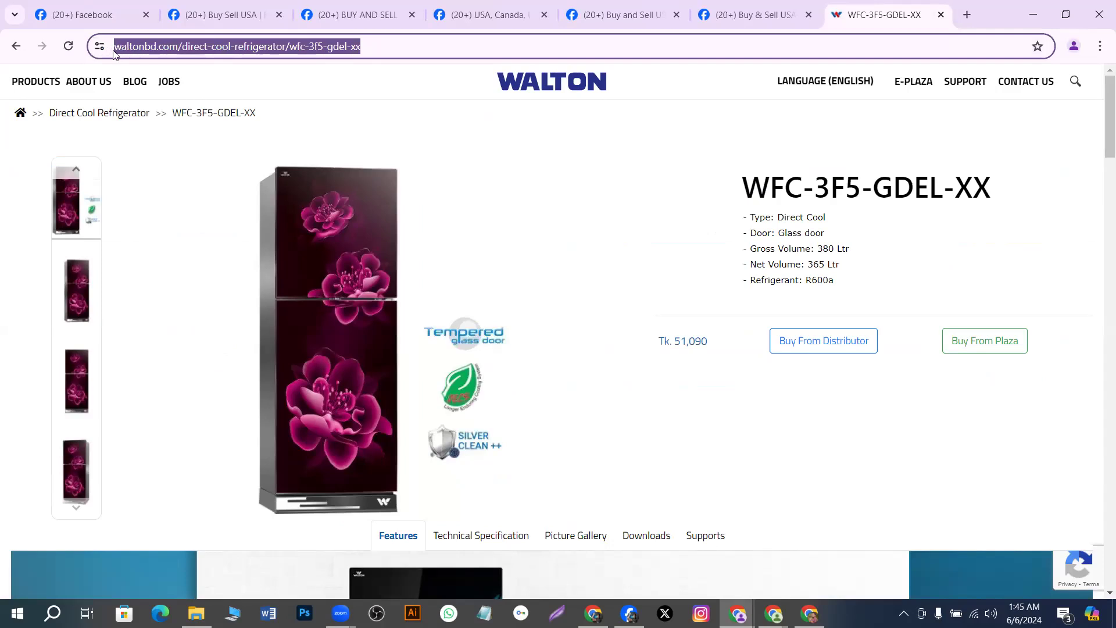
right_click(114, 52)
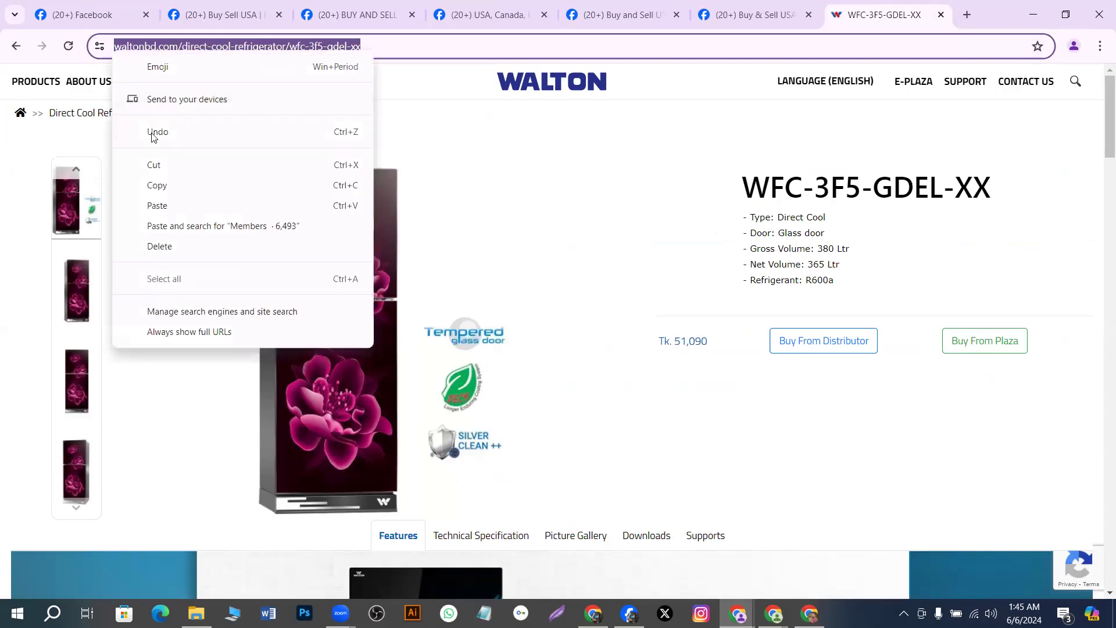
click(158, 186)
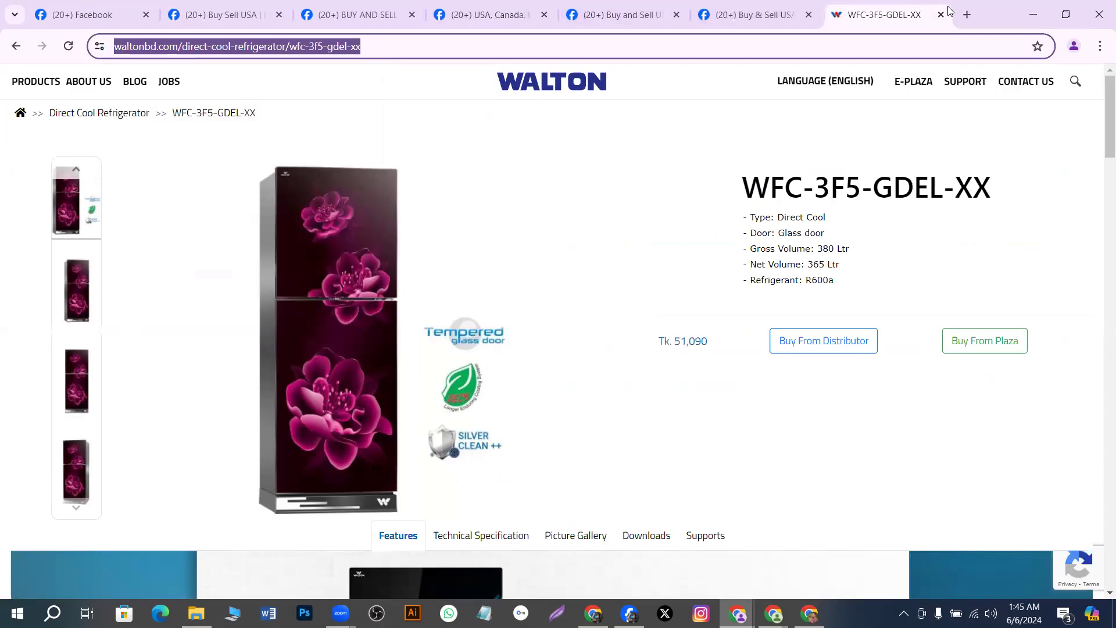
click(968, 14)
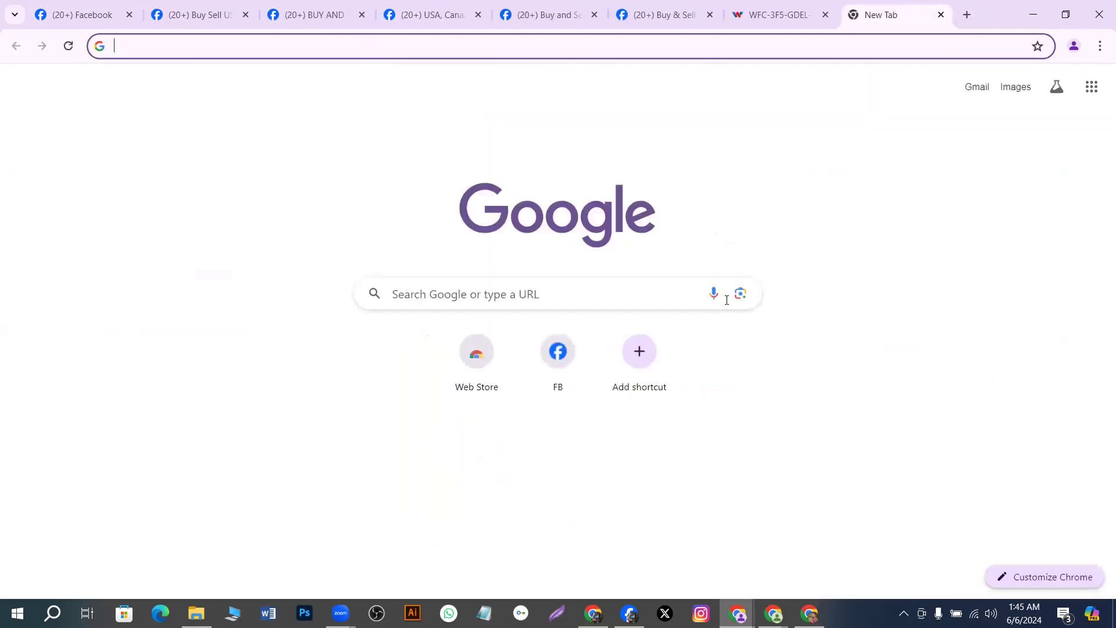
click(714, 293)
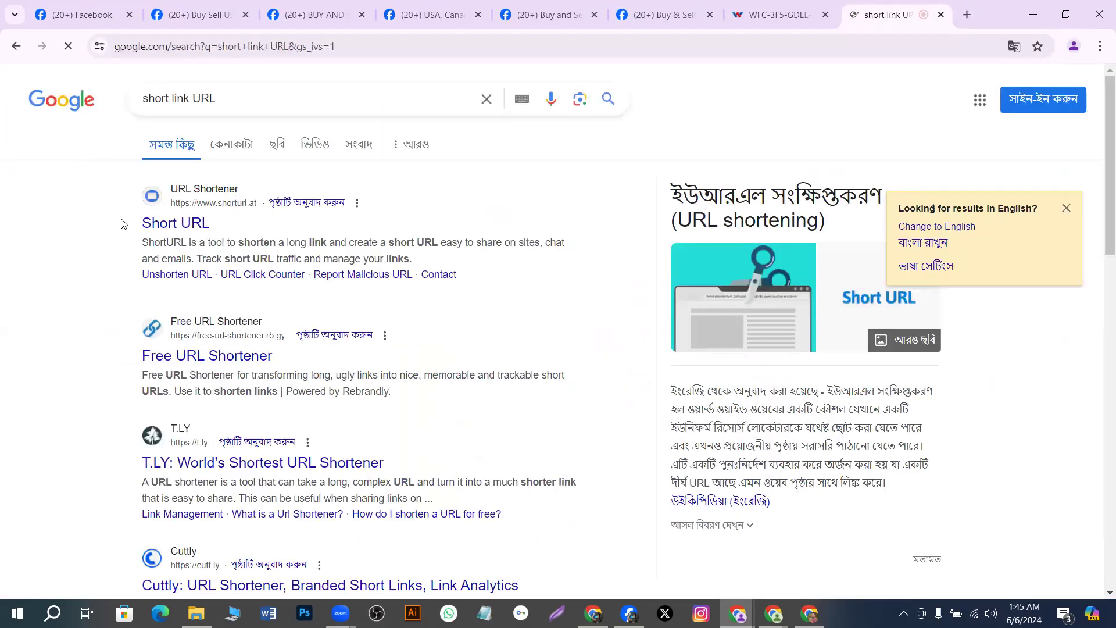
click(166, 227)
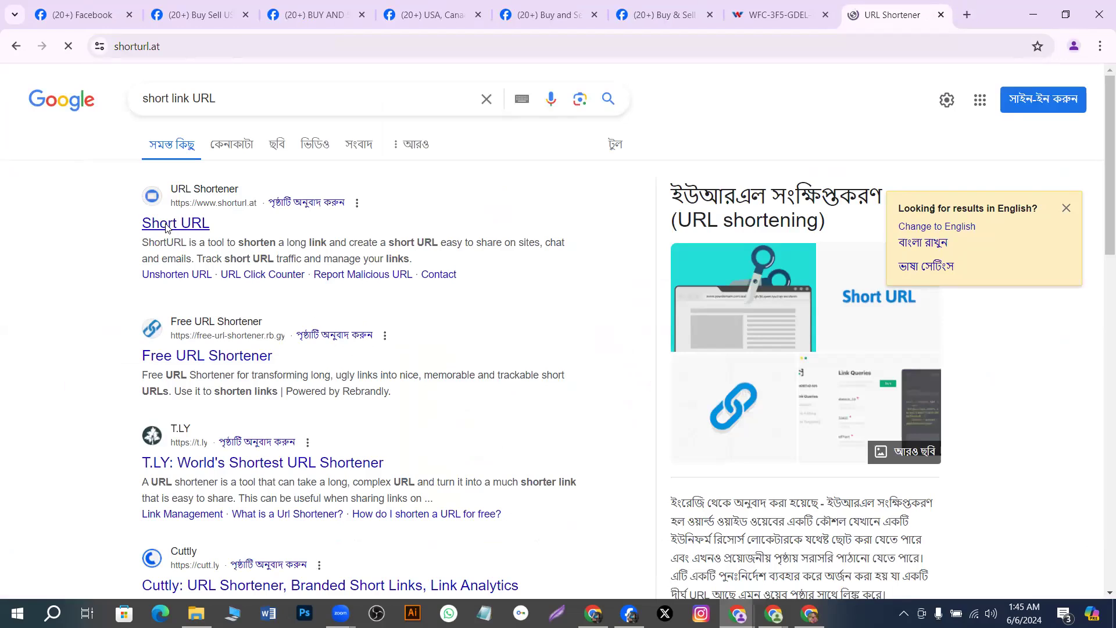
click(444, 243)
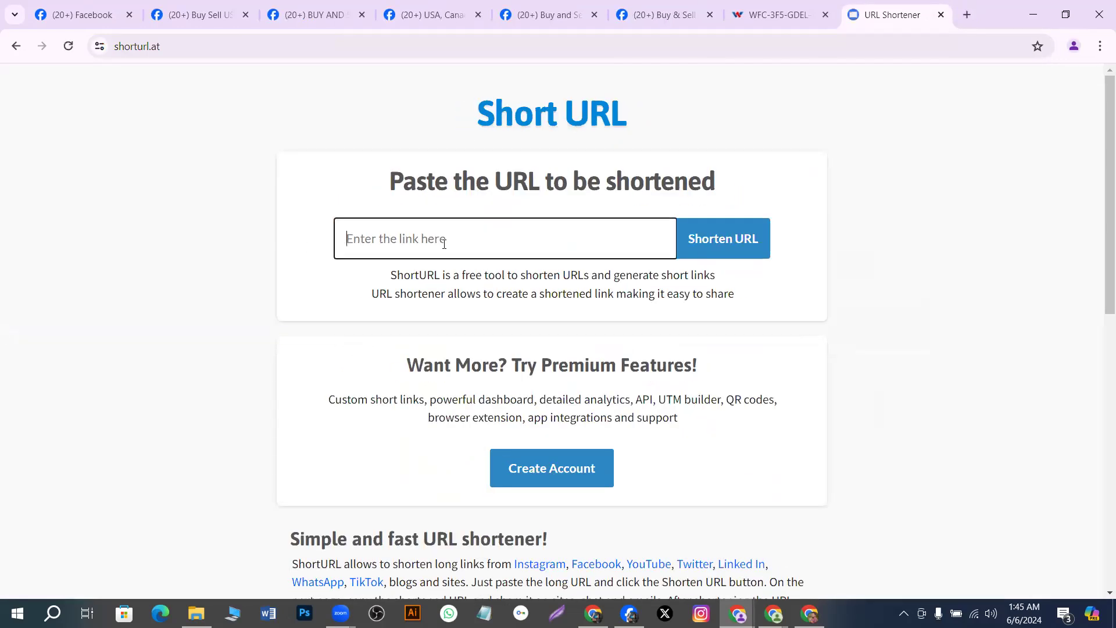
key(ctrl+v)
click(727, 238)
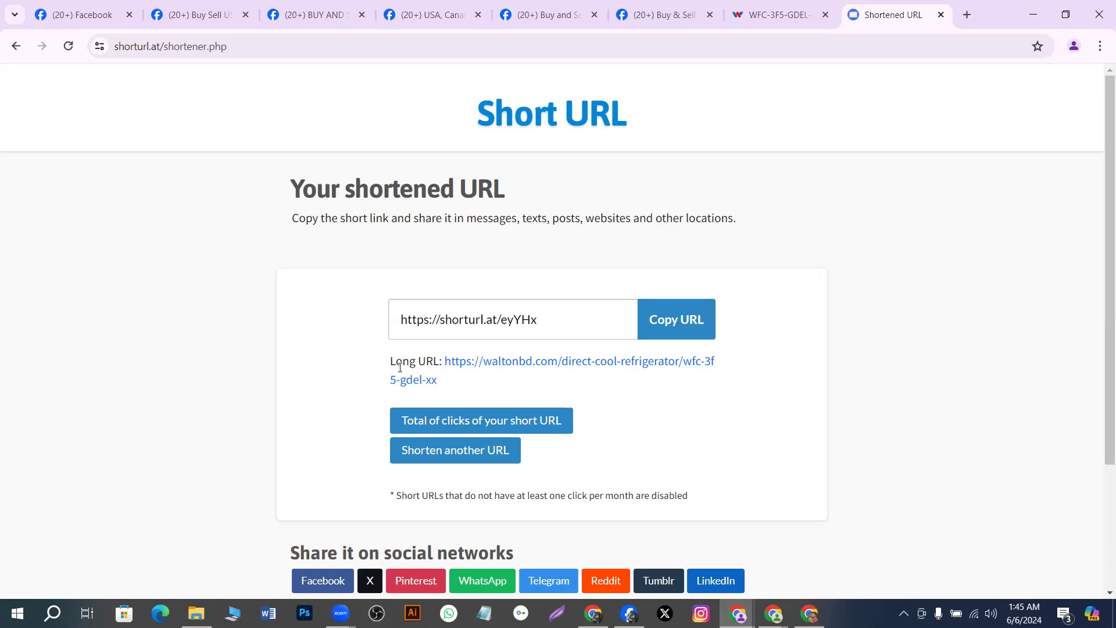
click(677, 329)
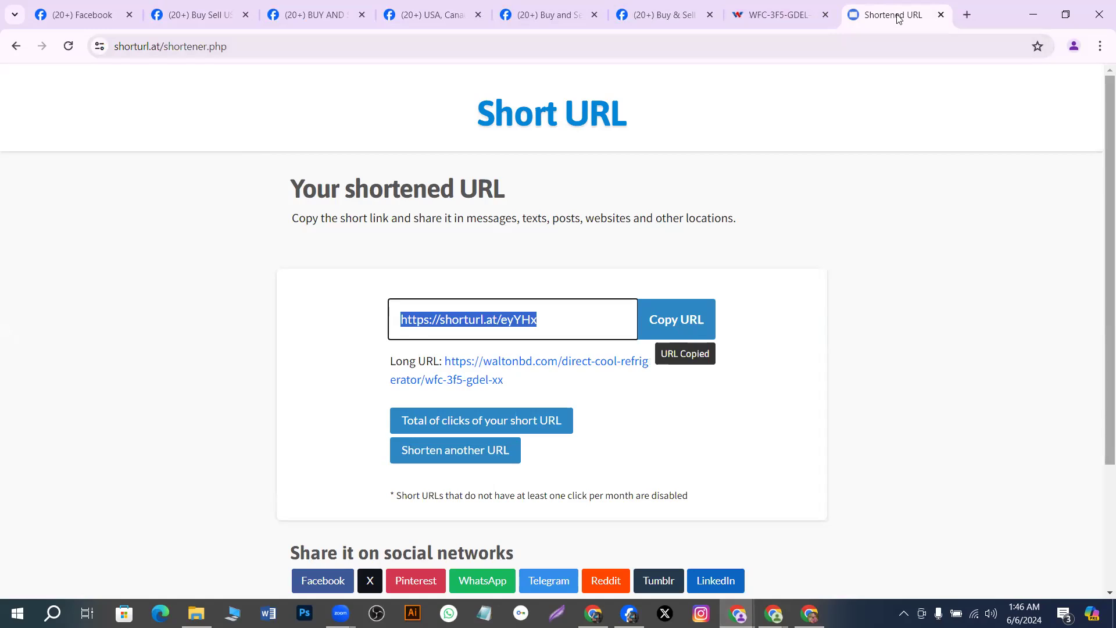
click(814, 16)
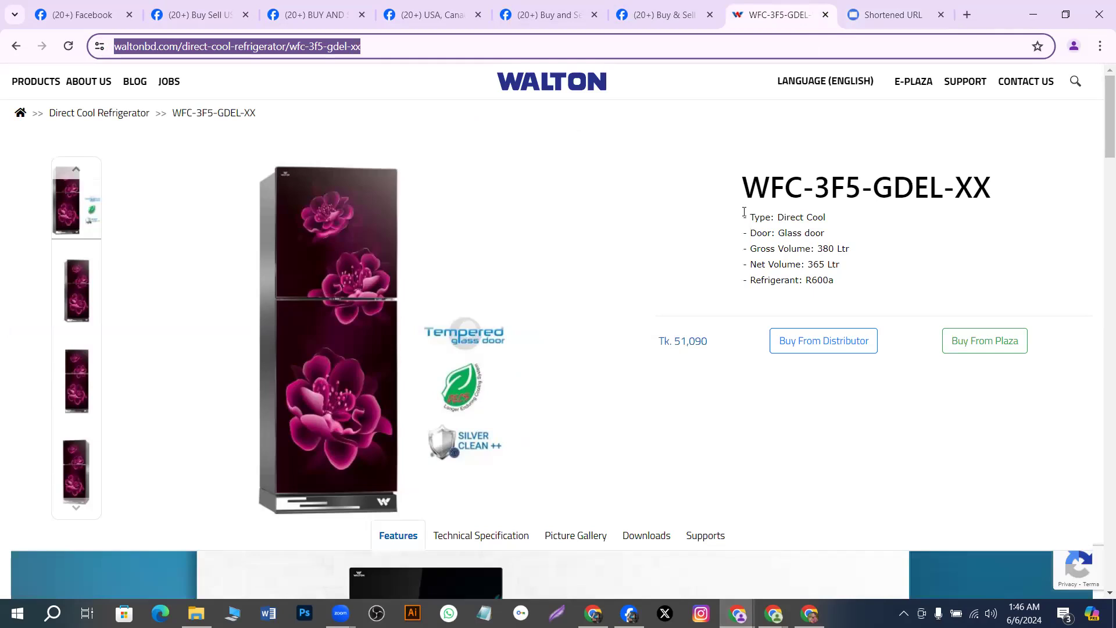
Copy the WFC-3F5-GDEL-XX product name and specification list from the Walton page
drag(737, 181, 1020, 269)
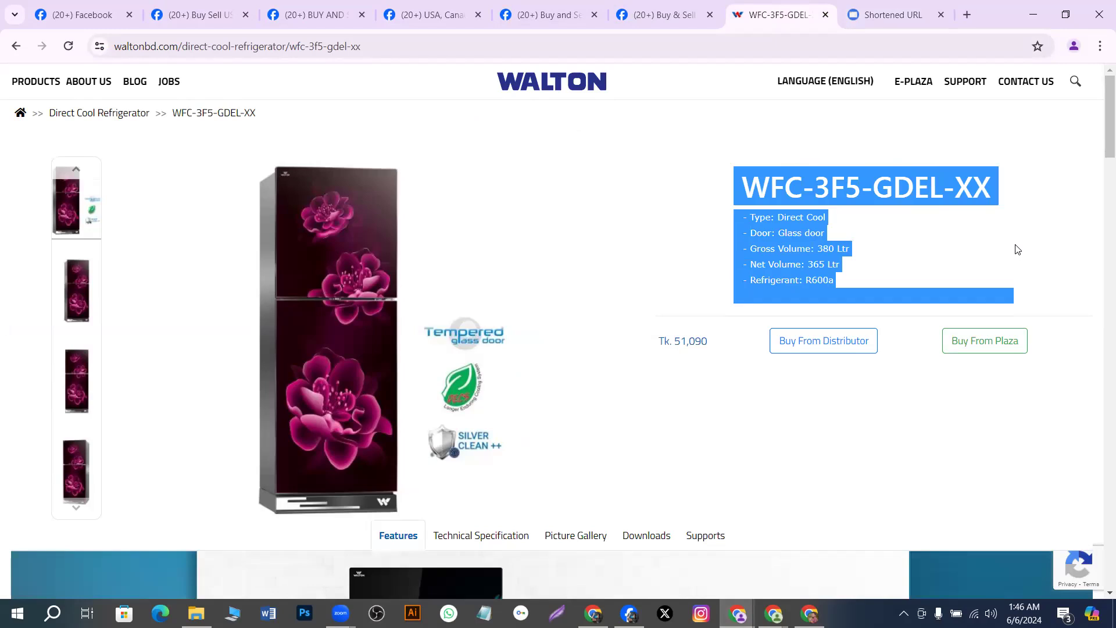
right_click(1018, 249)
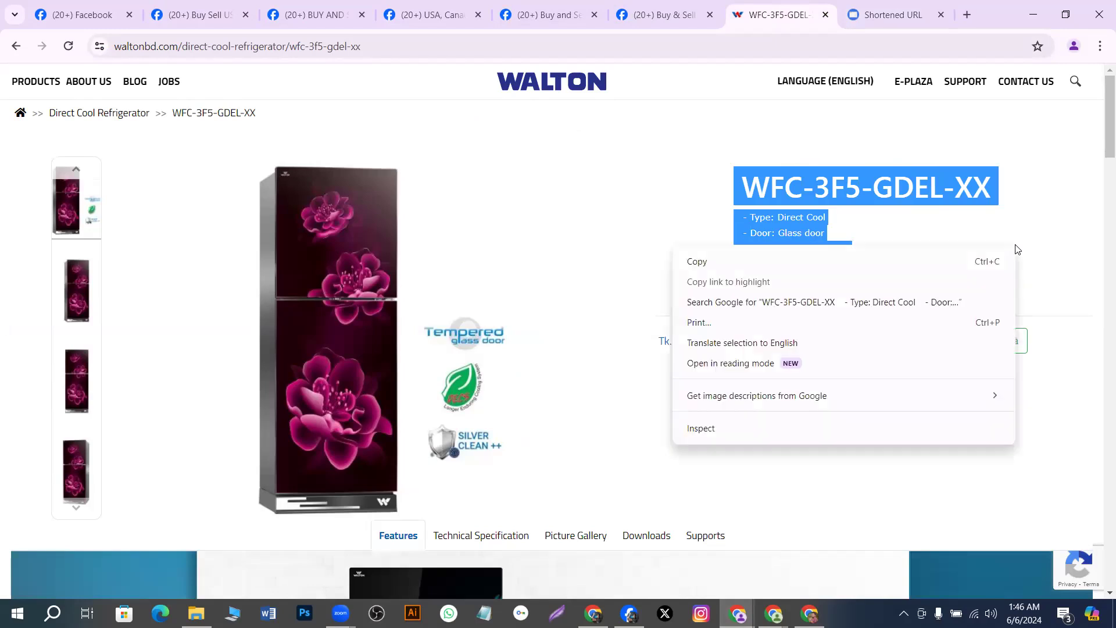
click(697, 261)
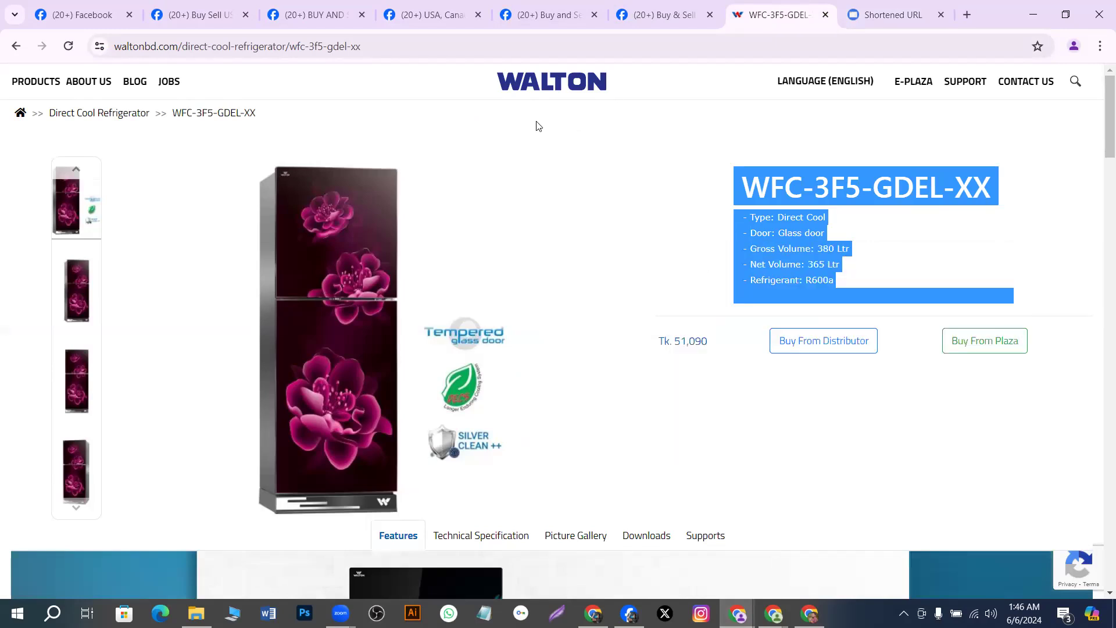
click(224, 20)
click(311, 19)
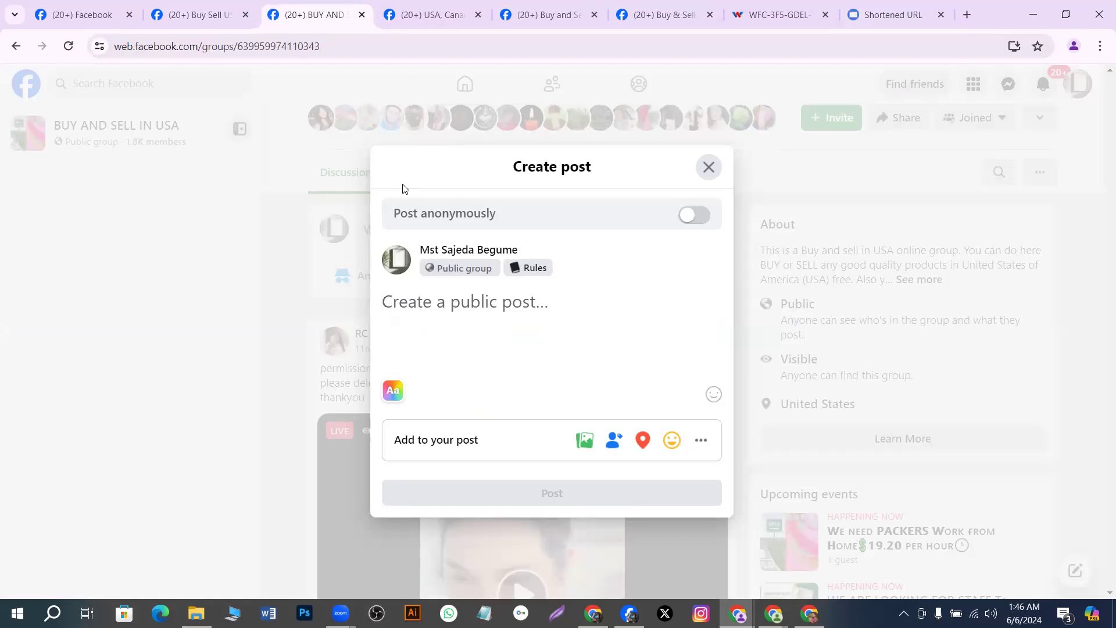
click(793, 8)
Save the fridge image to the Desktop as wfc-3f5-gdel-xx-id-a1.jpg
right_click(356, 288)
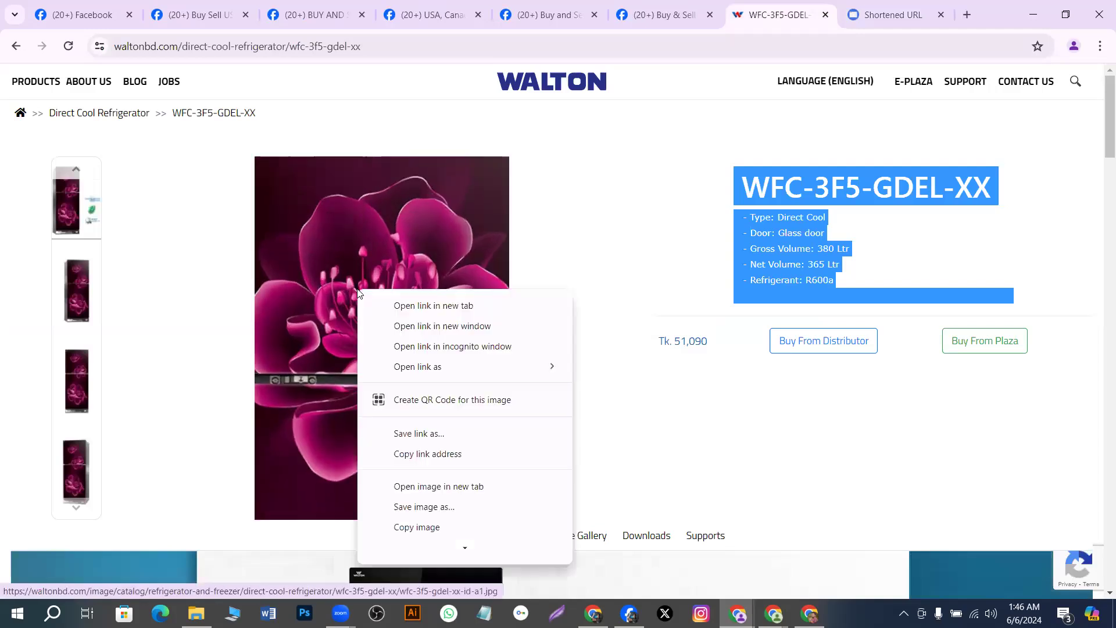
click(423, 507)
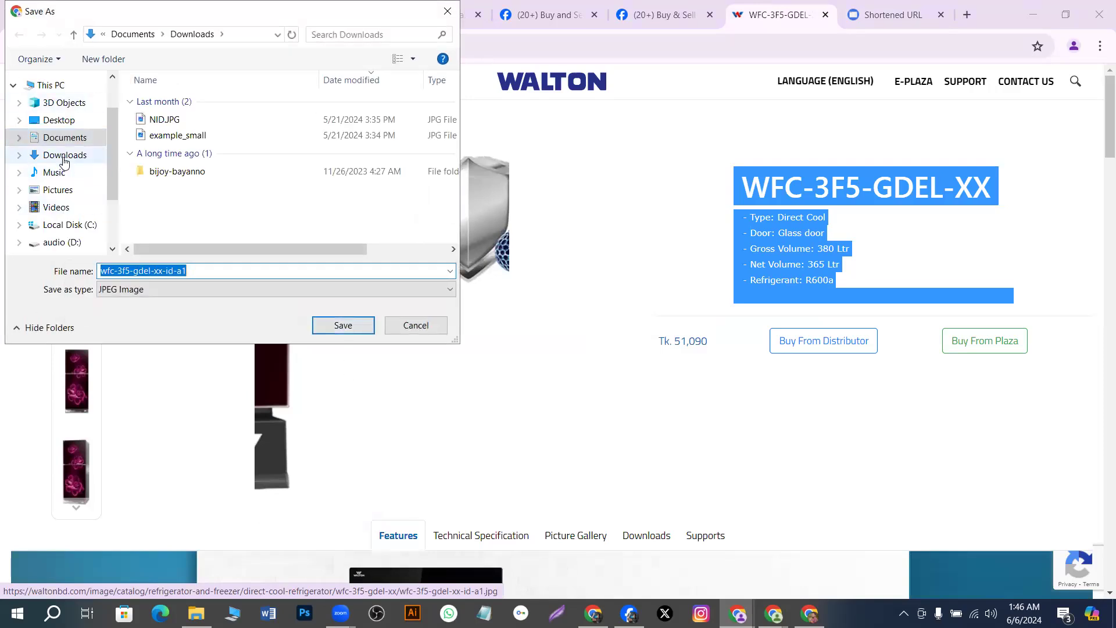
click(65, 189)
click(59, 119)
click(340, 329)
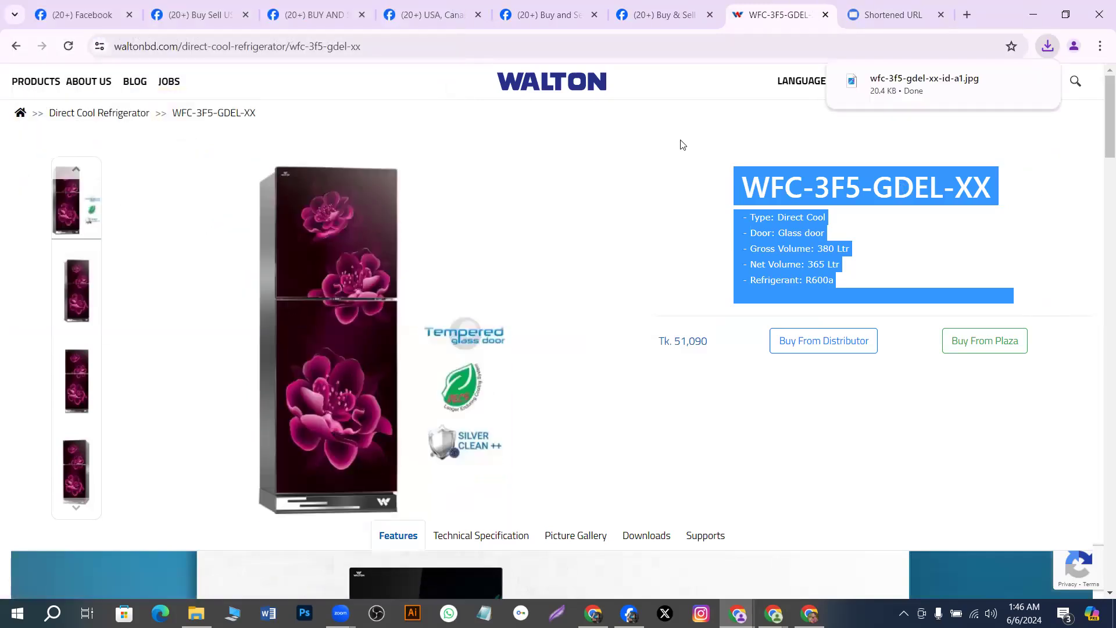
Attach wfc-3f5-gdel-xx-id-a1 from the Desktop as the photo in the BUY AND SELL IN USA post draft
click(330, 16)
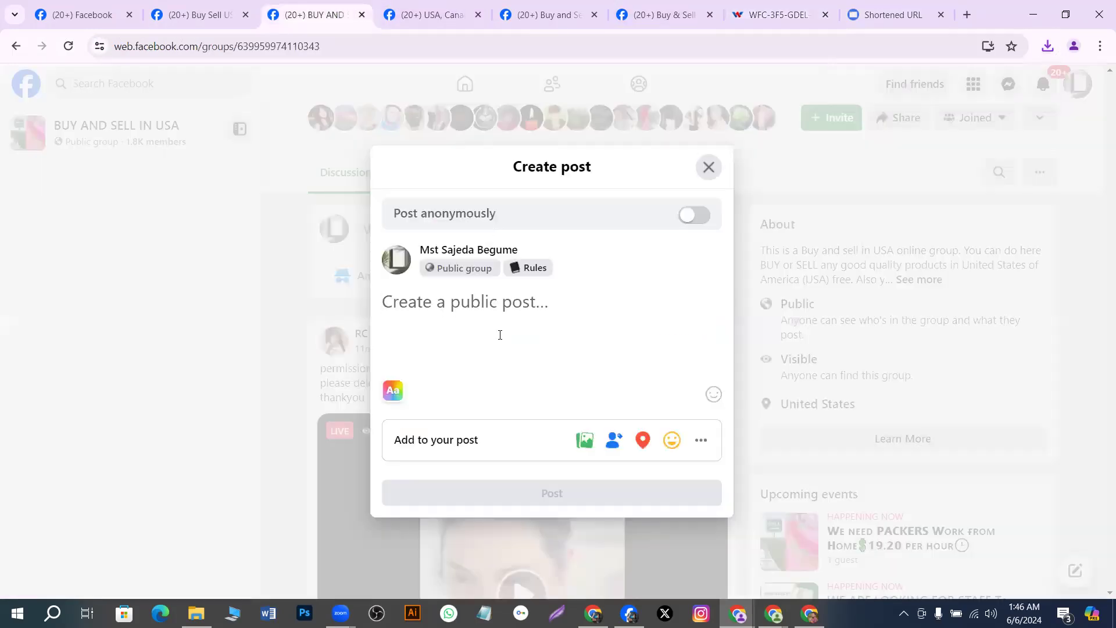
click(580, 439)
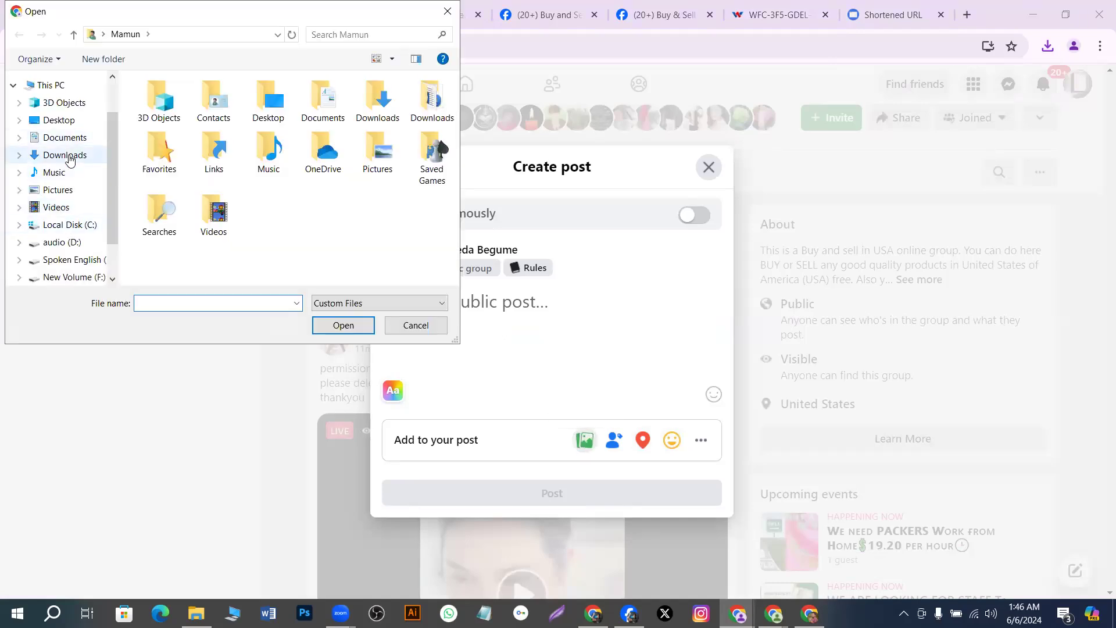
click(69, 119)
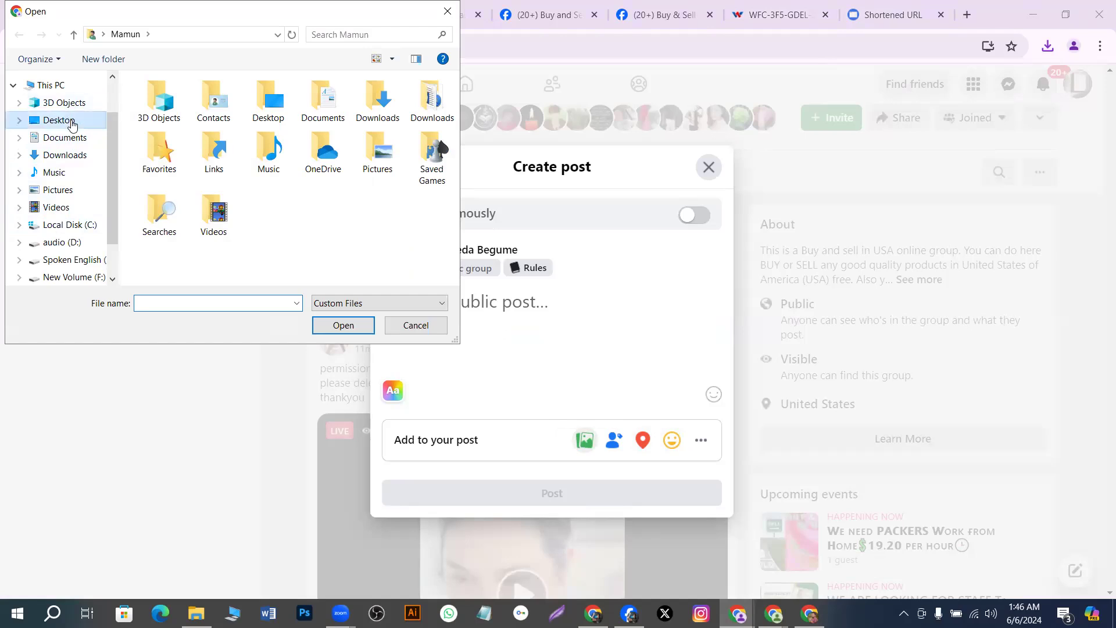
click(333, 114)
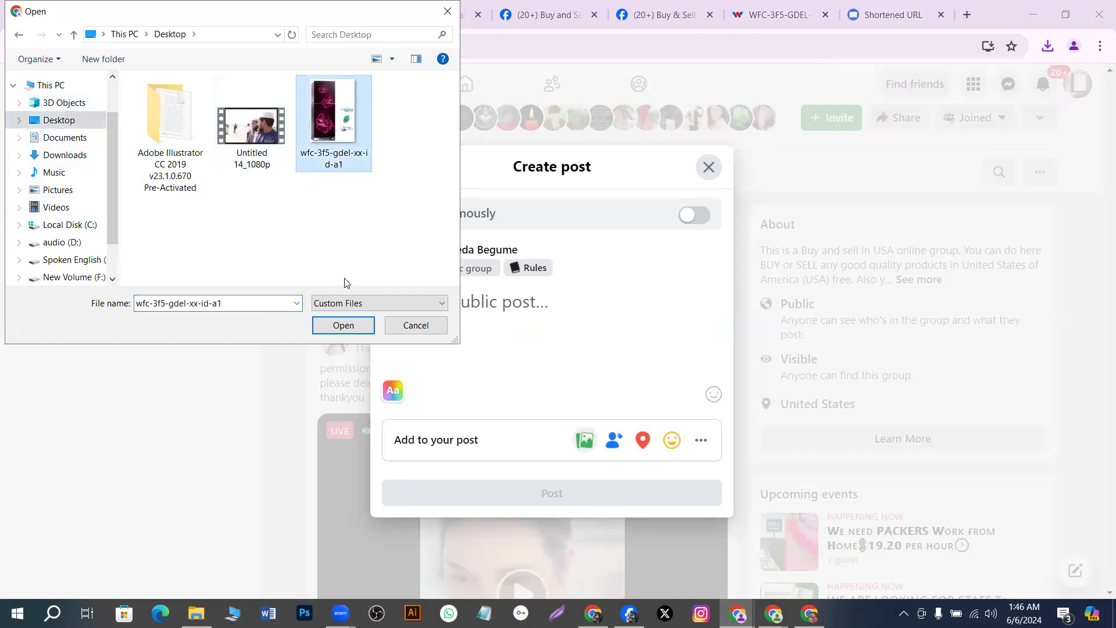
click(331, 326)
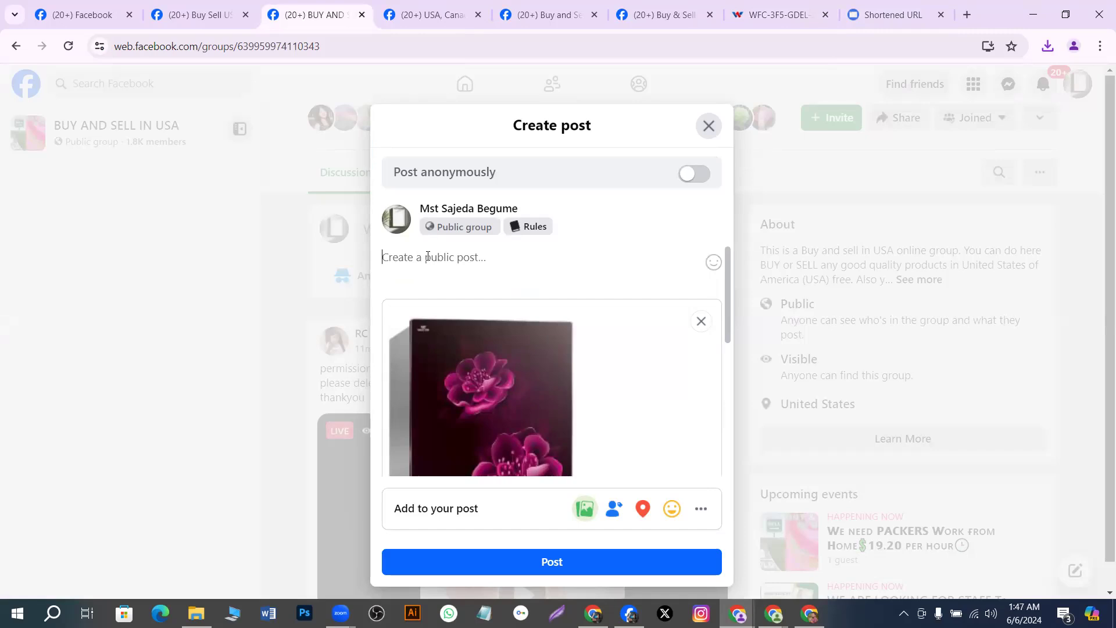
Paste the WFC-3F5-GDEL-XX fridge specs and add an 'OREDER NOW :' line below them
key(ctrl+v)
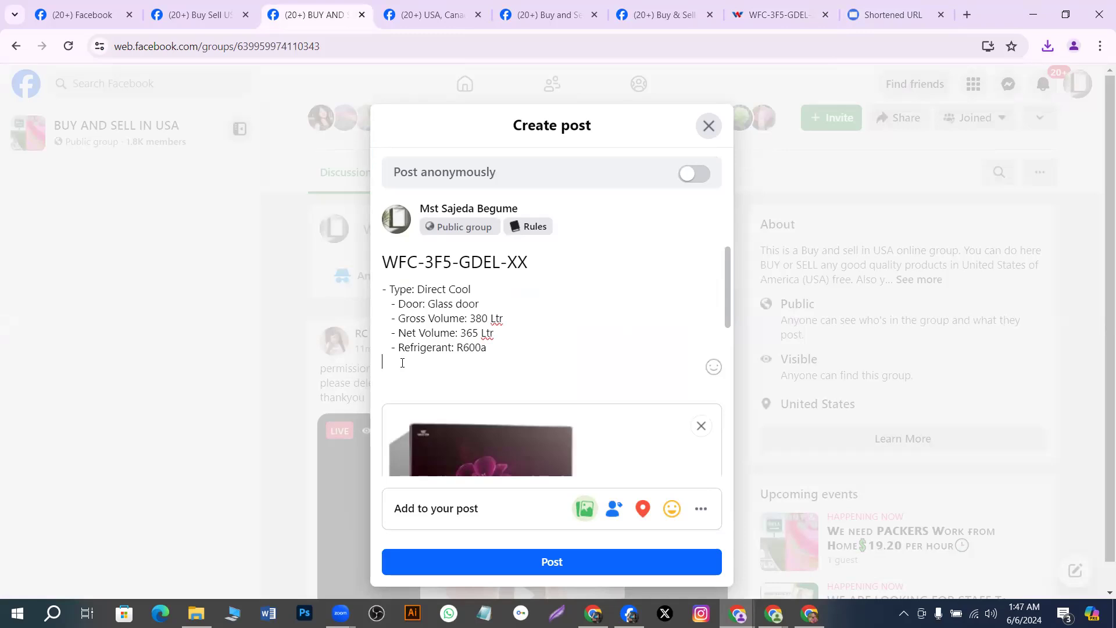
key(Return)
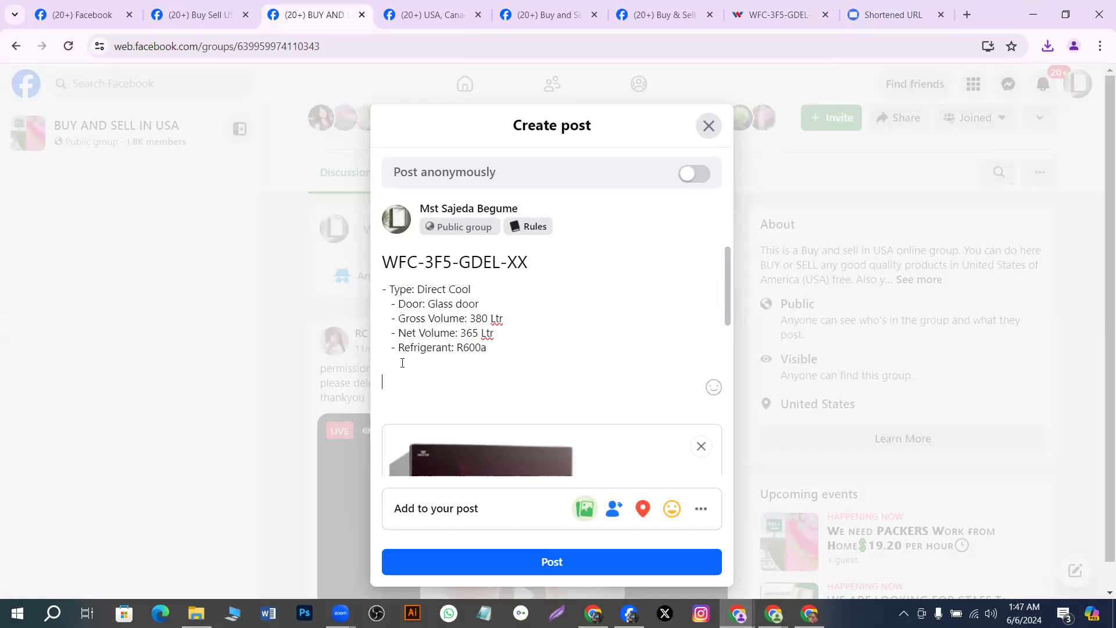
text(OREDER NOW)
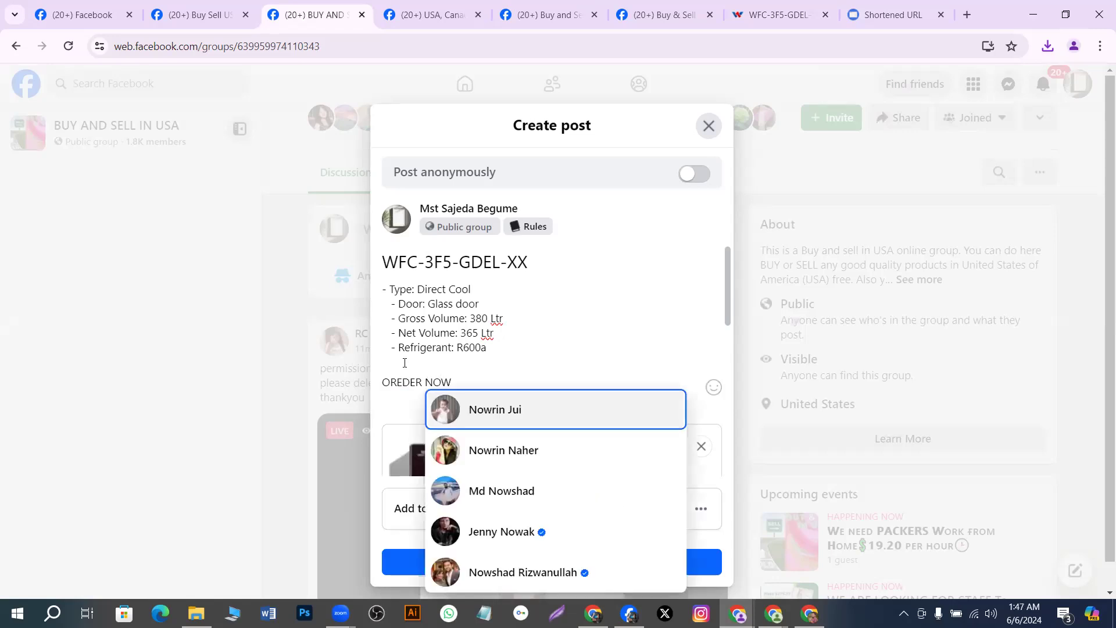
click(488, 380)
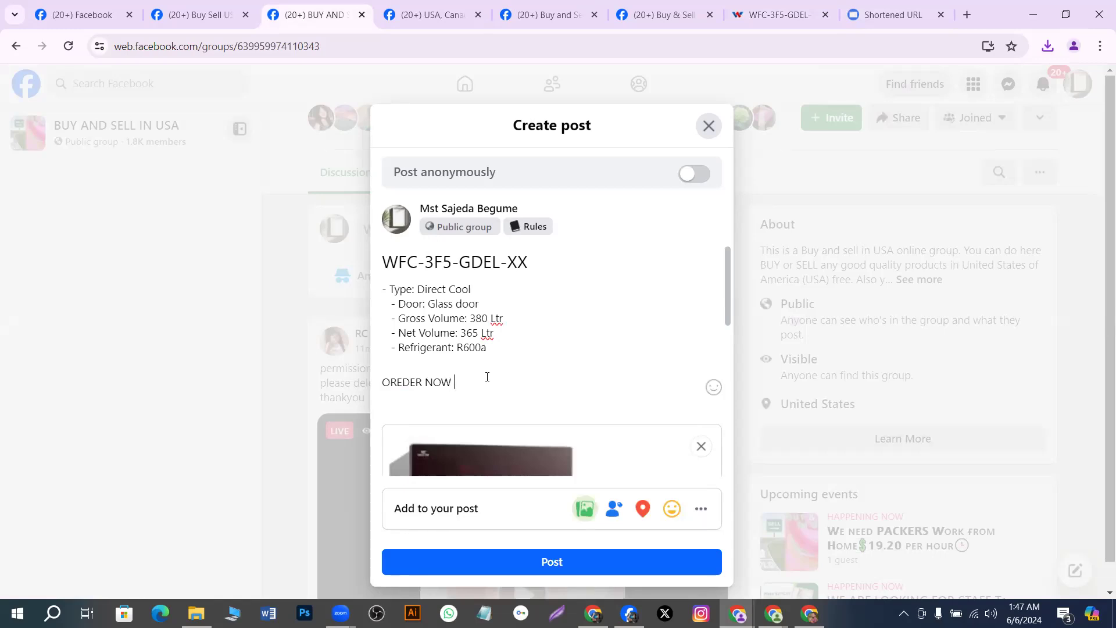
text(:)
Fetch the short order link from its tab and return to the draft's 'OREDER NOW :' line
click(890, 15)
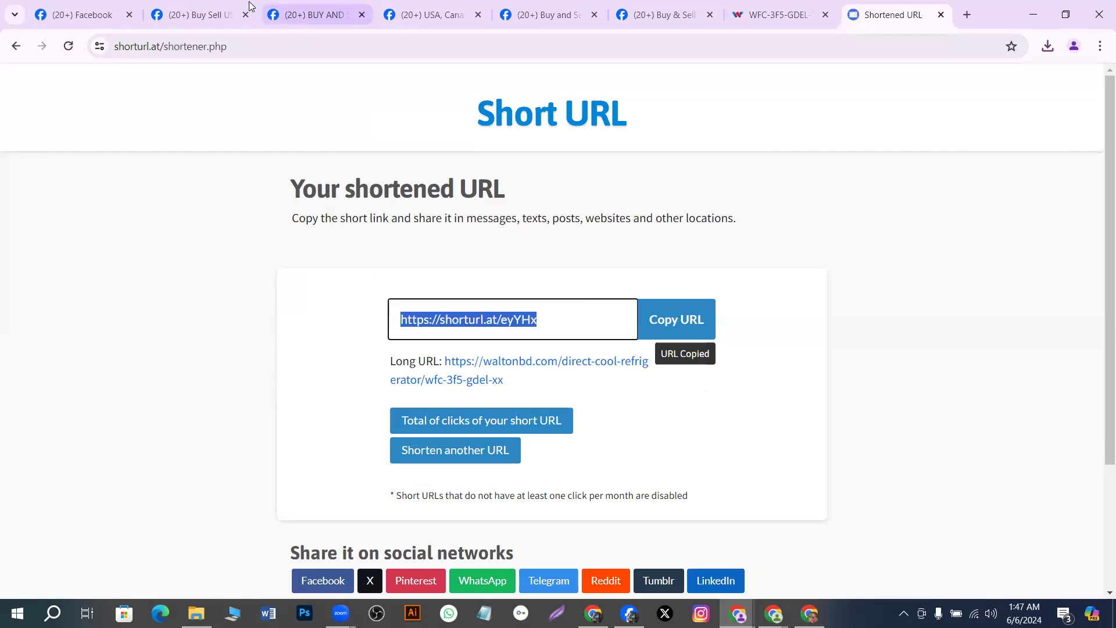
click(226, 17)
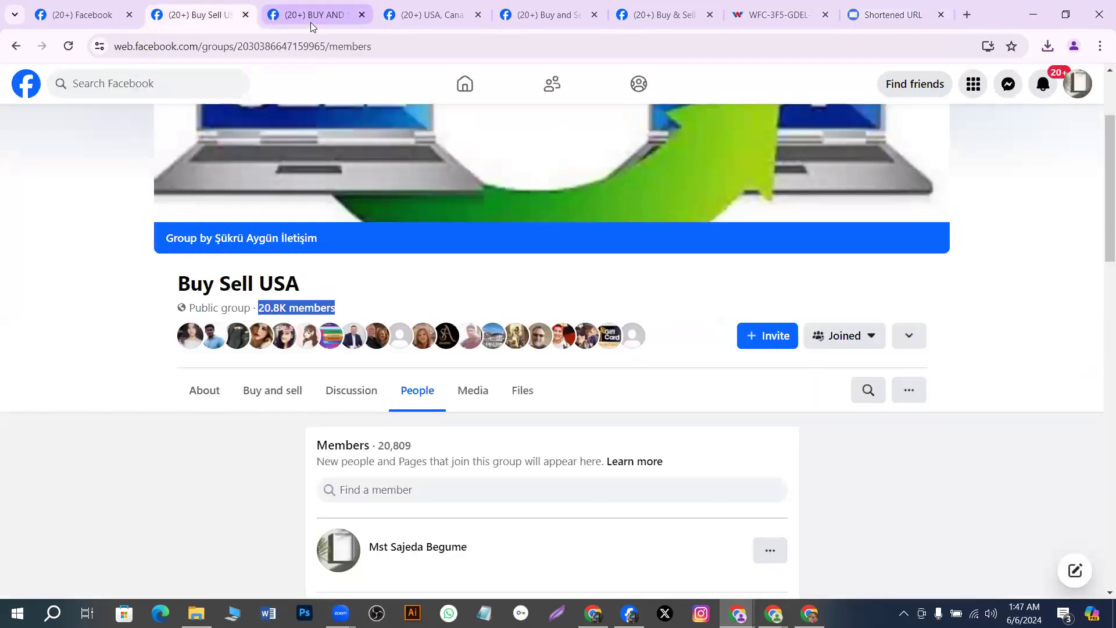
click(311, 22)
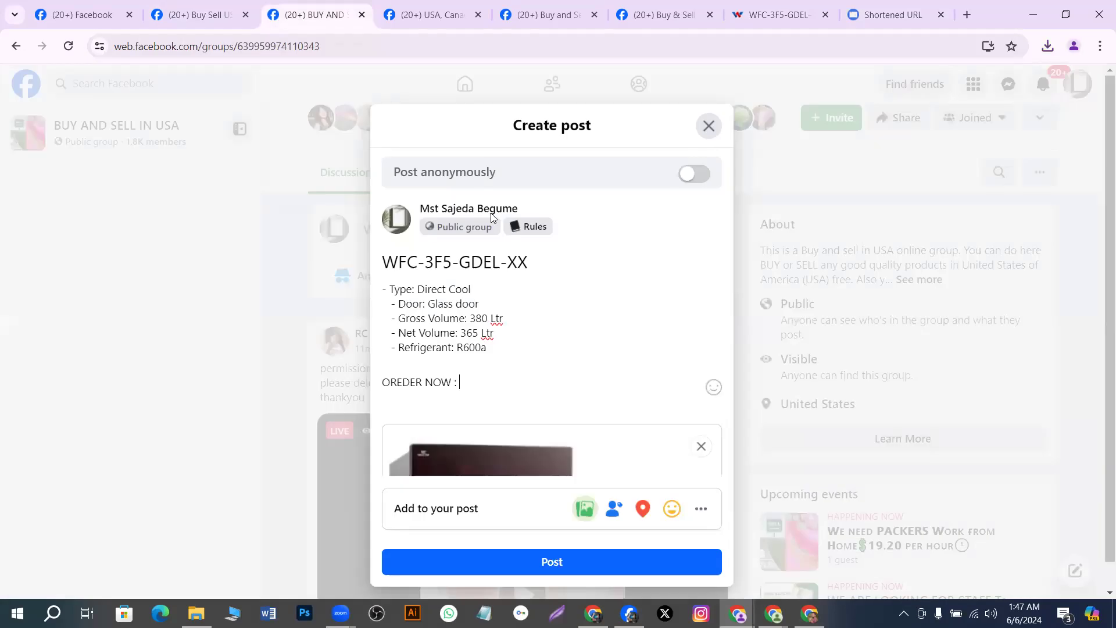
right_click(498, 379)
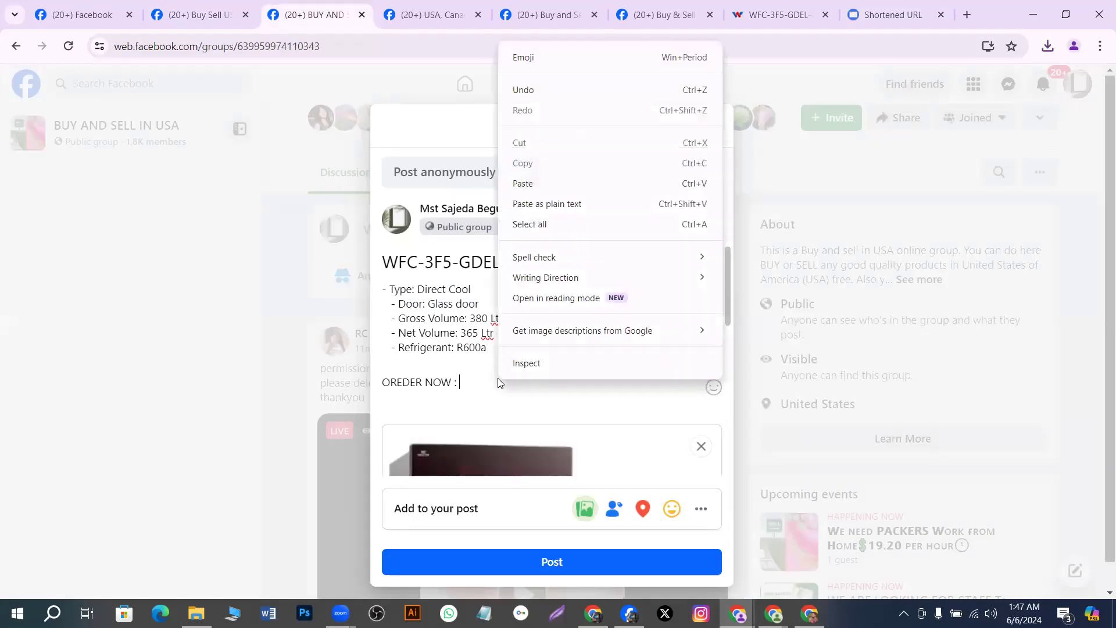
click(533, 181)
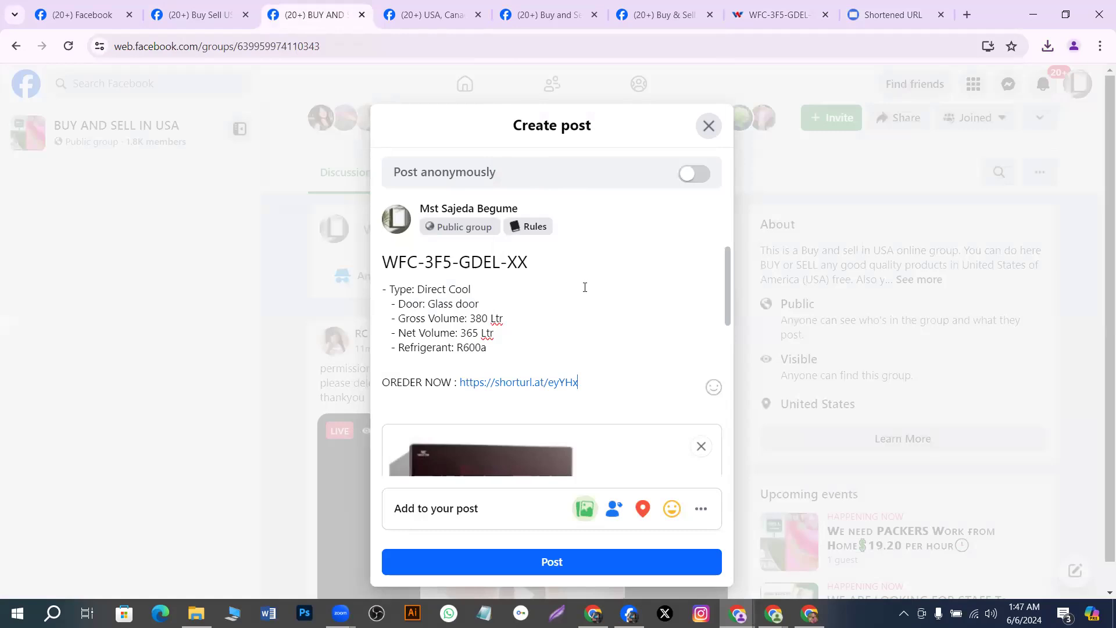
scroll(584, 287, down, 2)
scroll(585, 292, down, 3)
scroll(590, 287, up, 5)
Make the WFC-3F5-GDEL-XX title line bold
drag(529, 263, 383, 258)
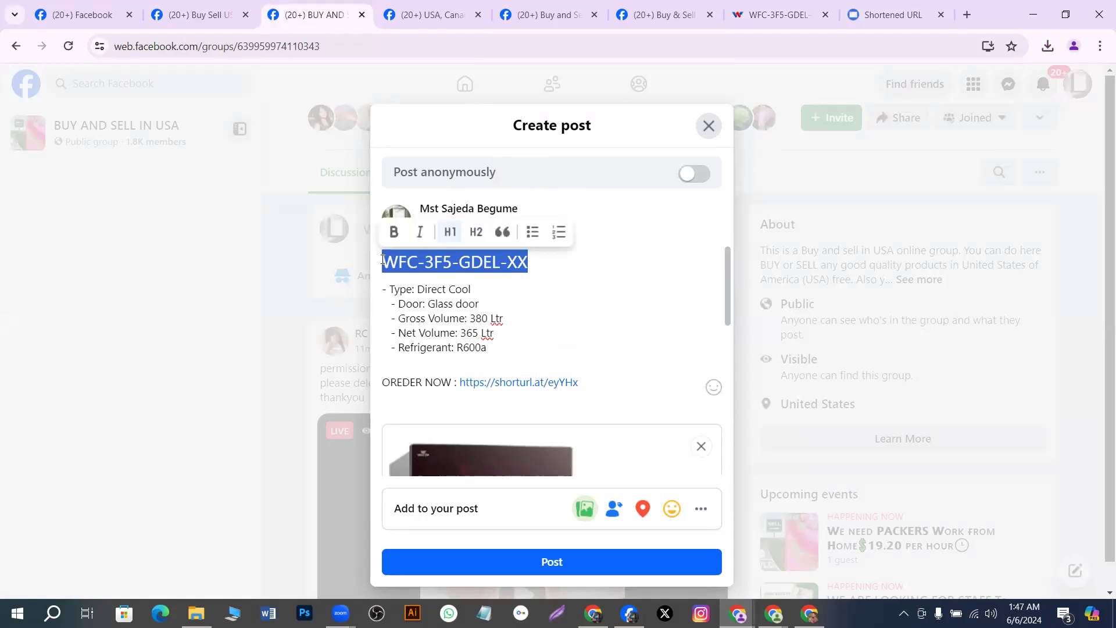
click(395, 238)
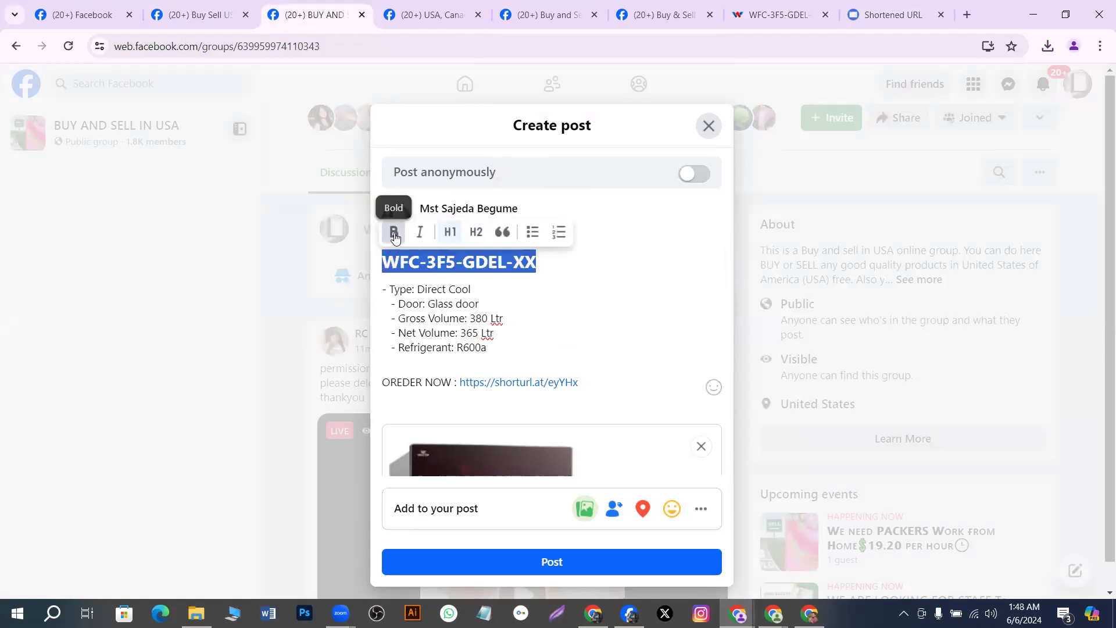
click(532, 322)
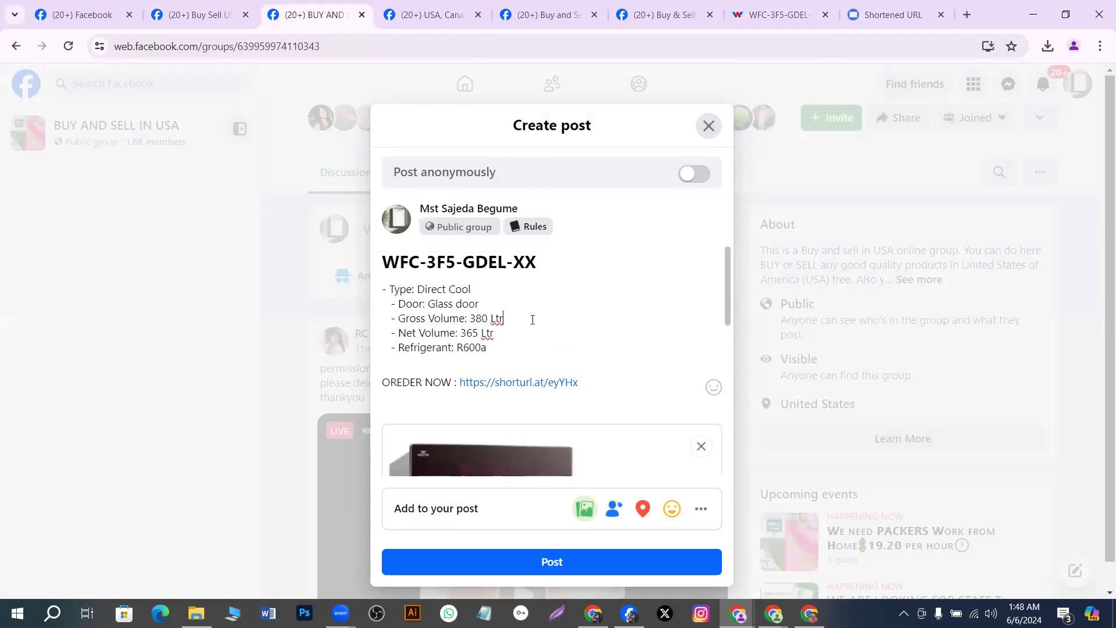
click(586, 383)
key(Return)
key(Return)
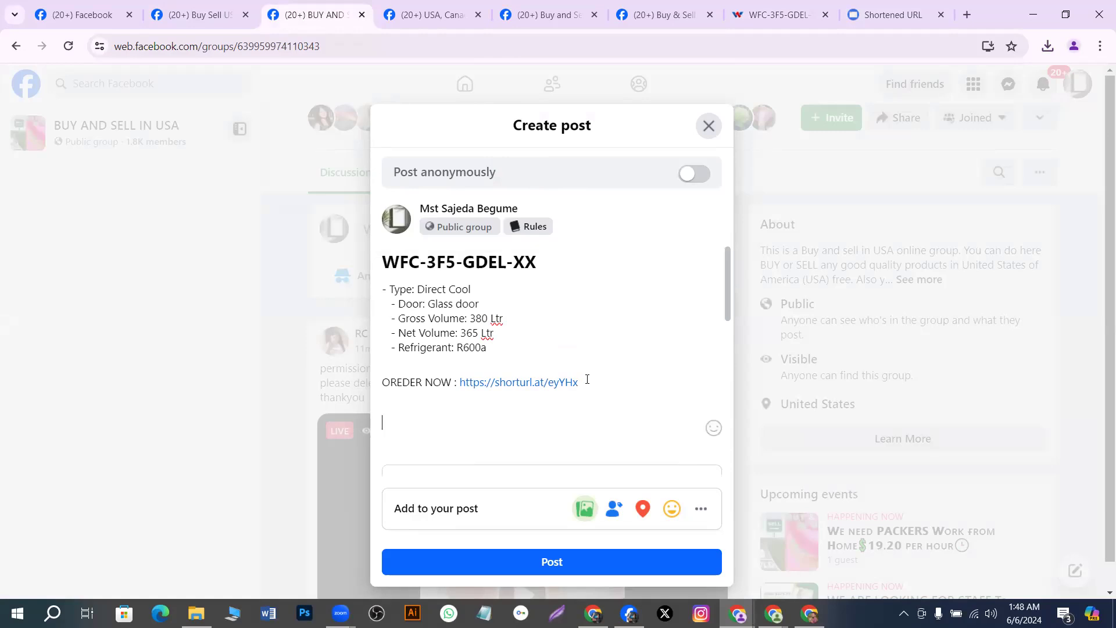
text(#)
click(763, 18)
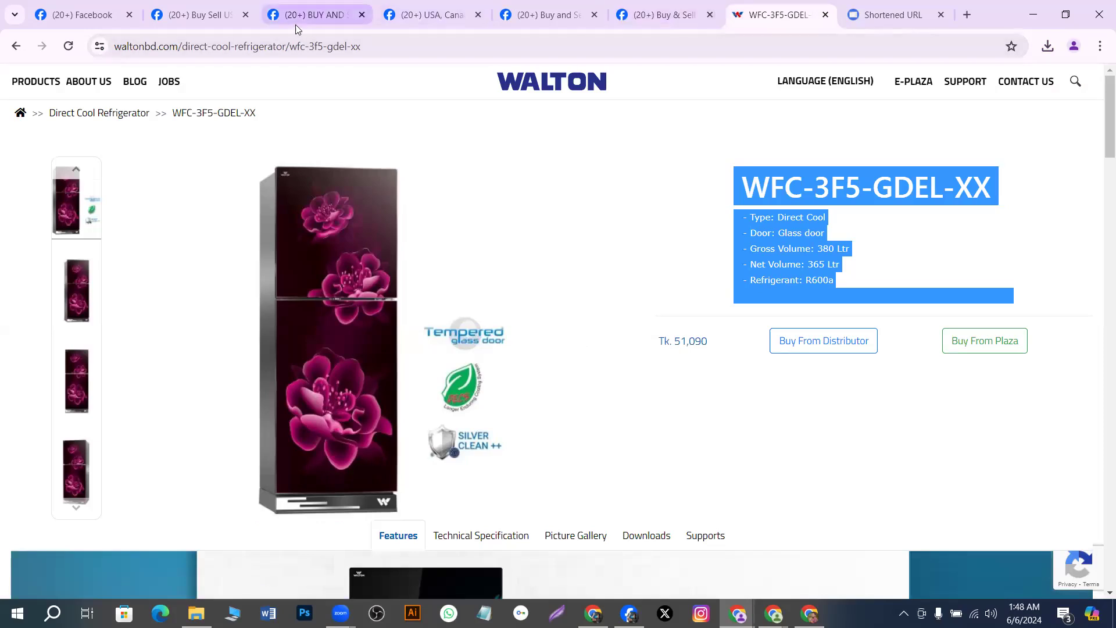
click(340, 14)
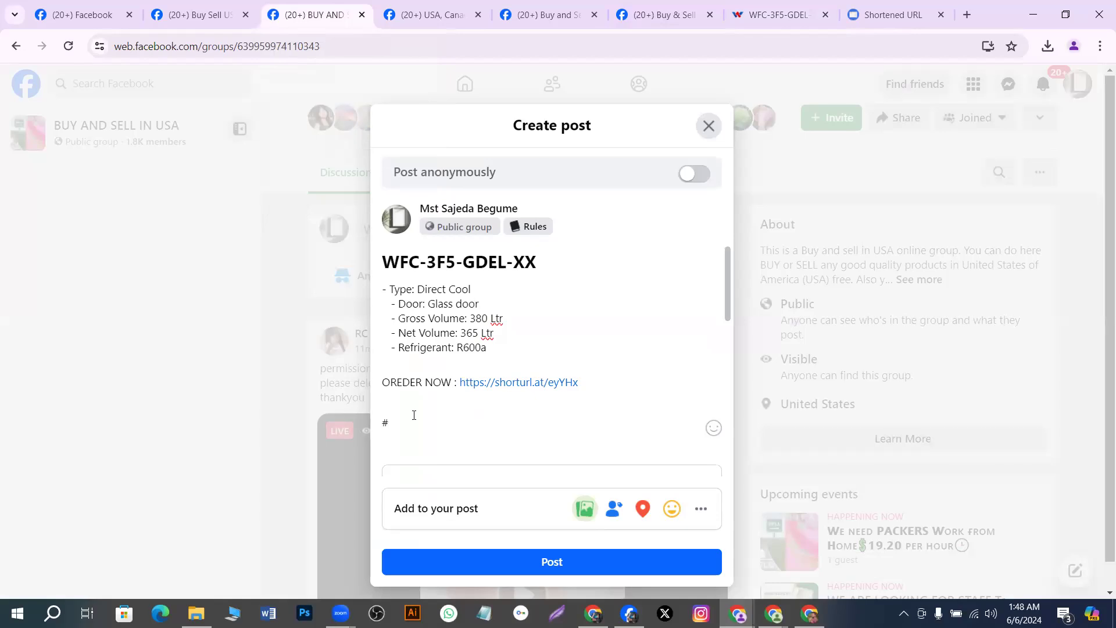
text(W)
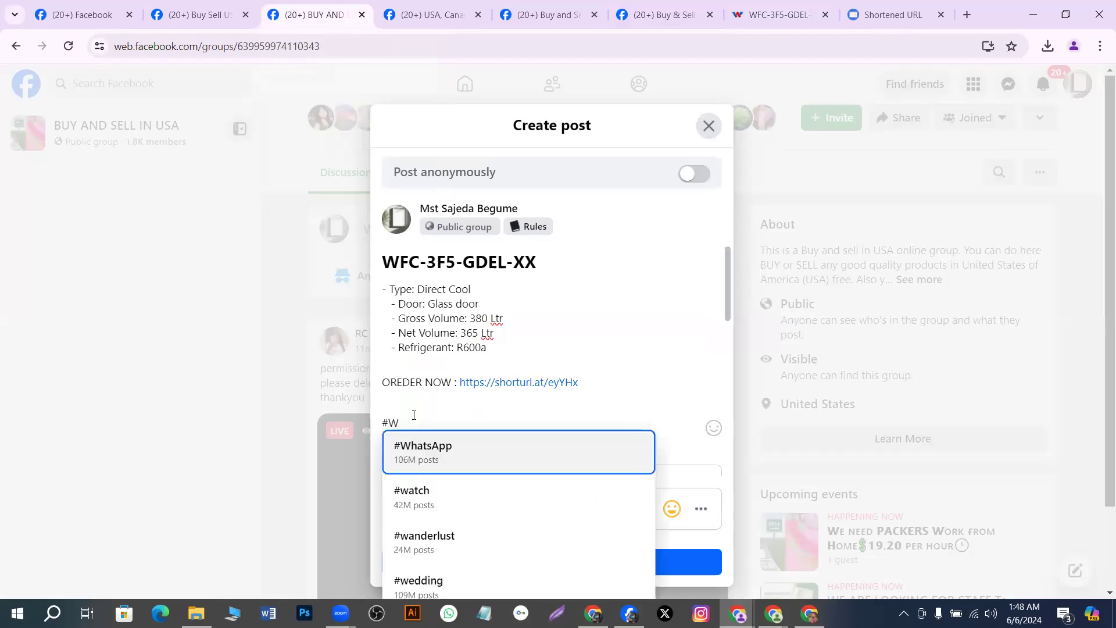
text(FC)
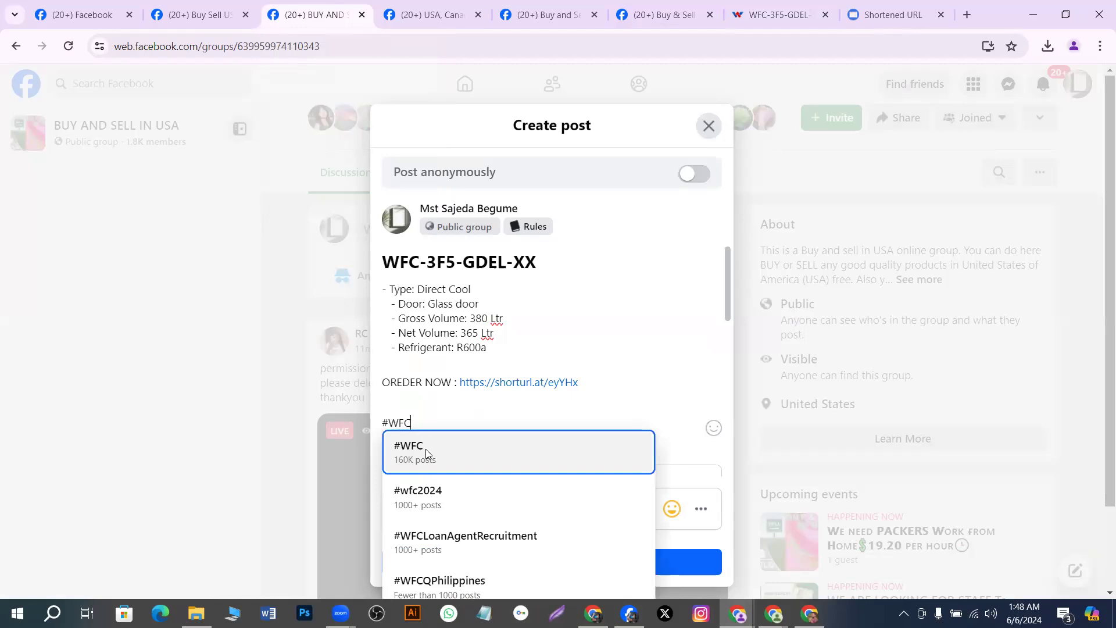
click(426, 449)
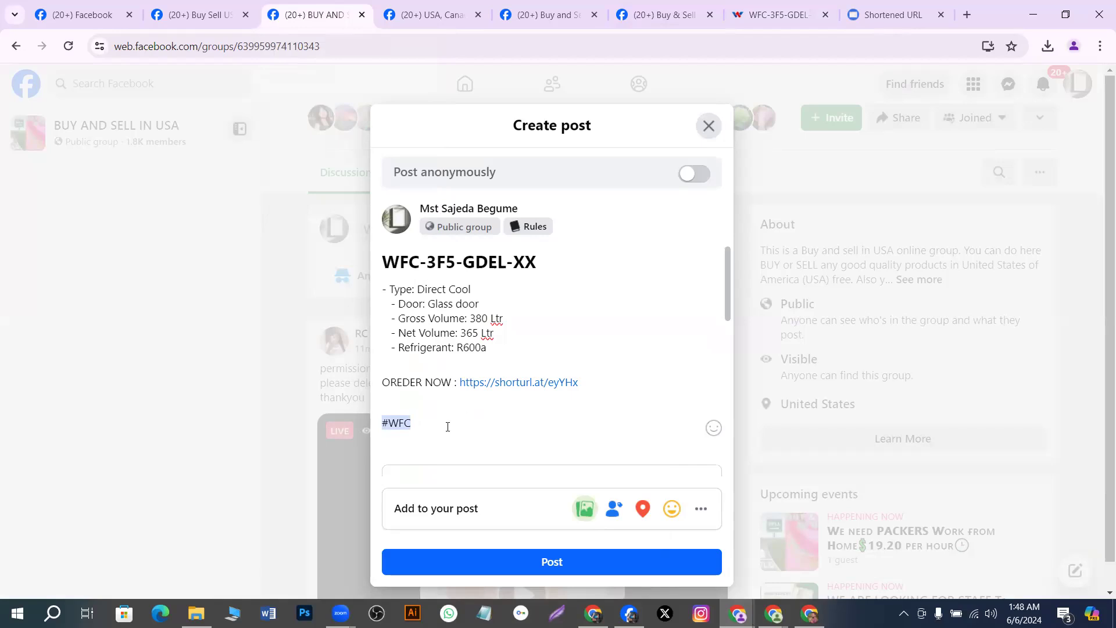
text(3)
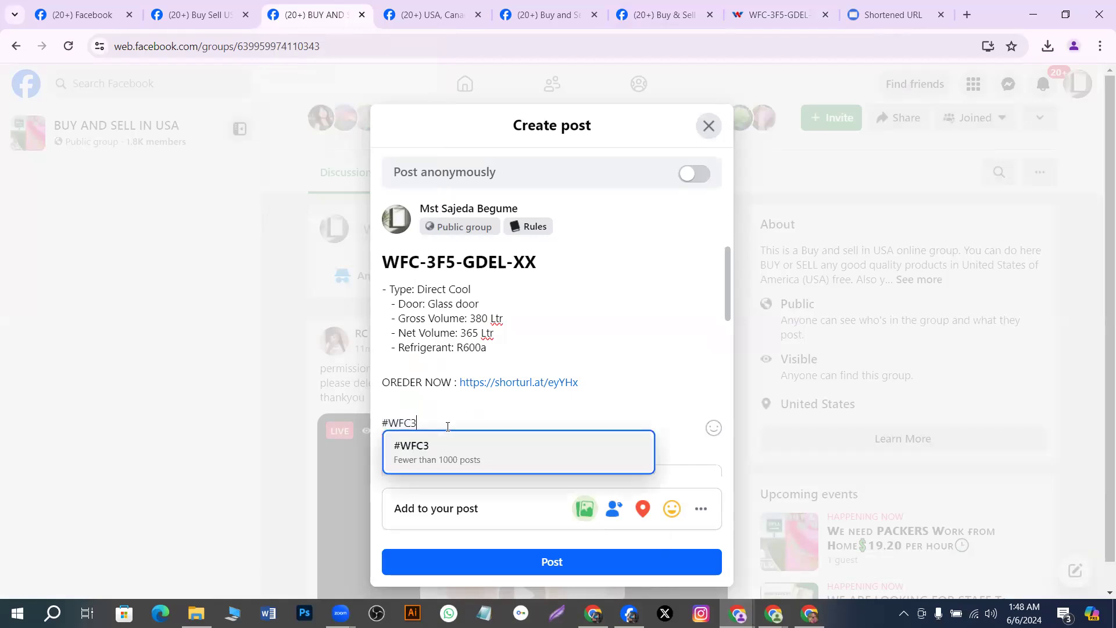
text(F)
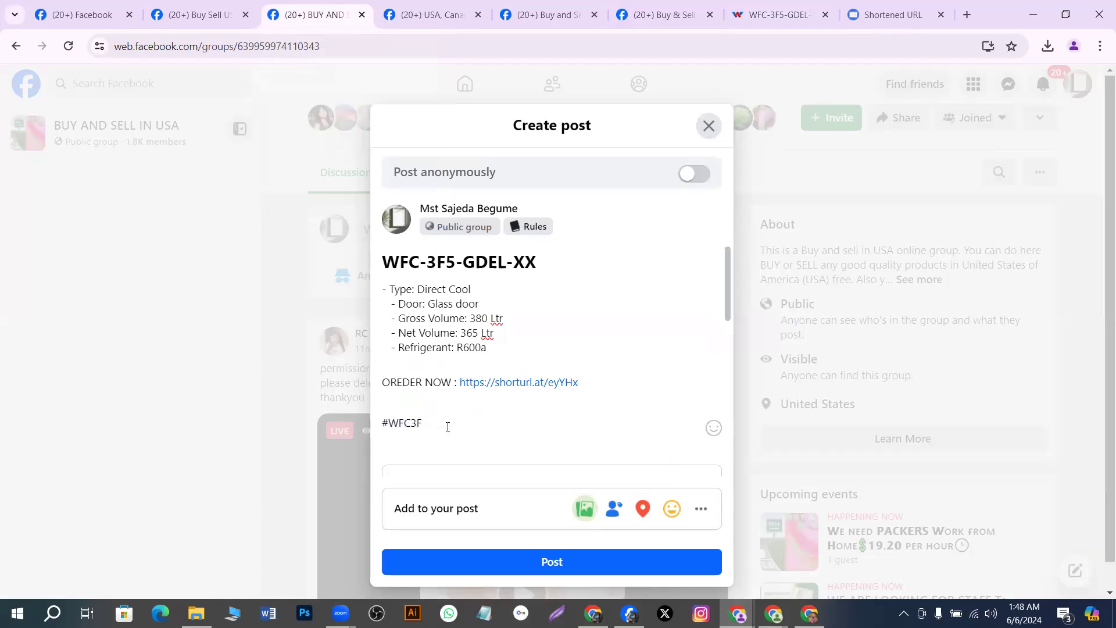
text(5 #)
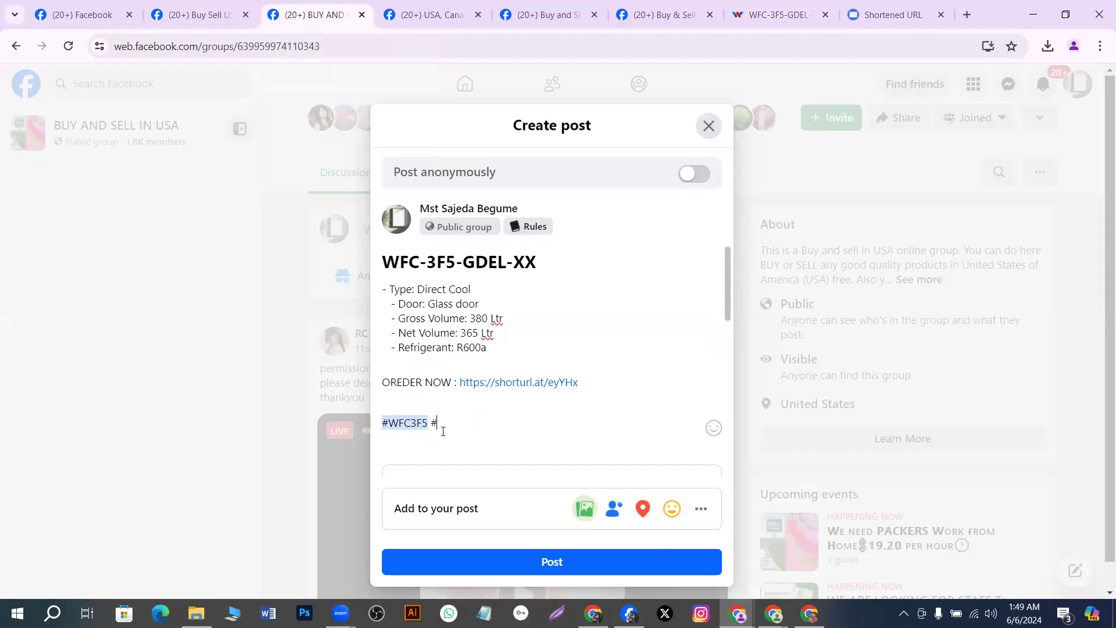
key(BackSpace)
Leave the anonymous-posting notice and add Dhaka as the post's check-in location
click(693, 174)
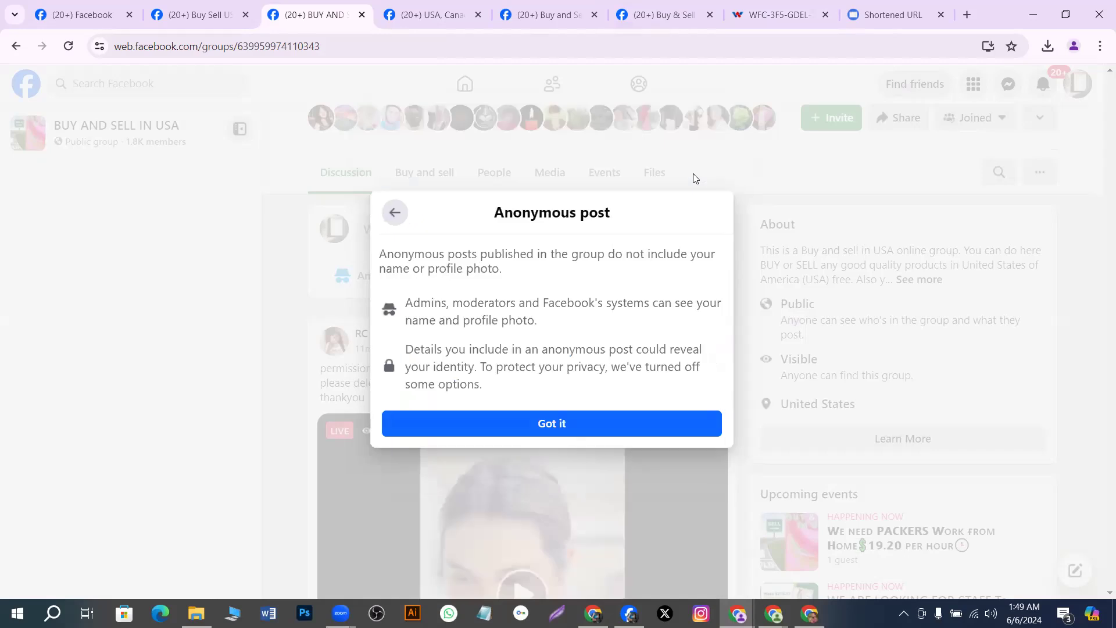
click(395, 213)
mouse_move(589, 429)
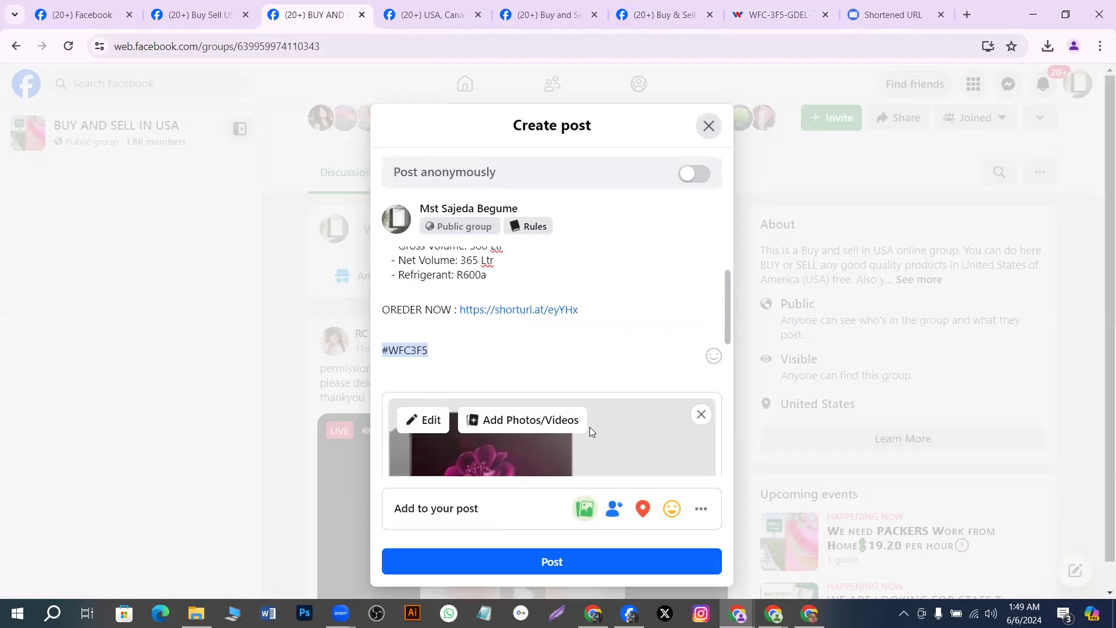
scroll(590, 426, down, 3)
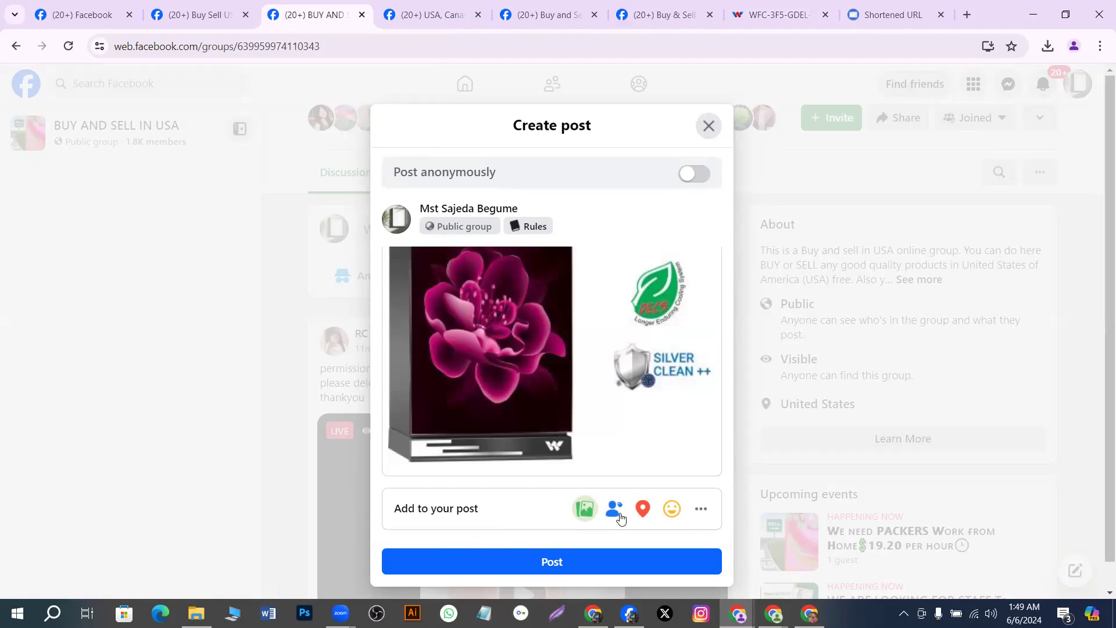
click(644, 510)
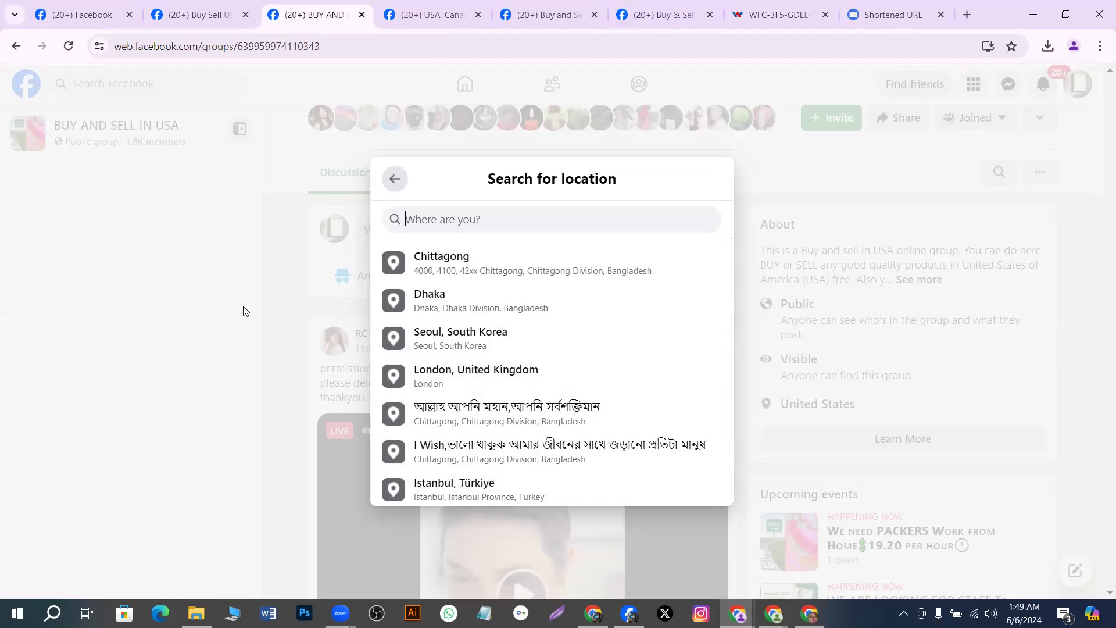
click(434, 305)
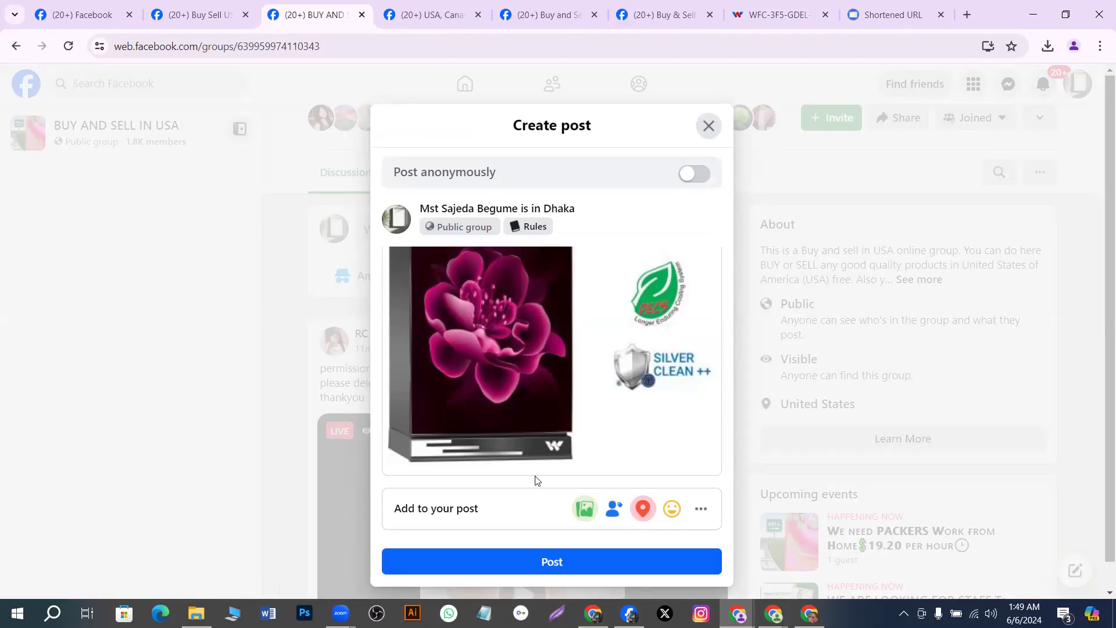
Publish the fridge post to BUY AND SELL IN USA and scroll to view it
click(535, 565)
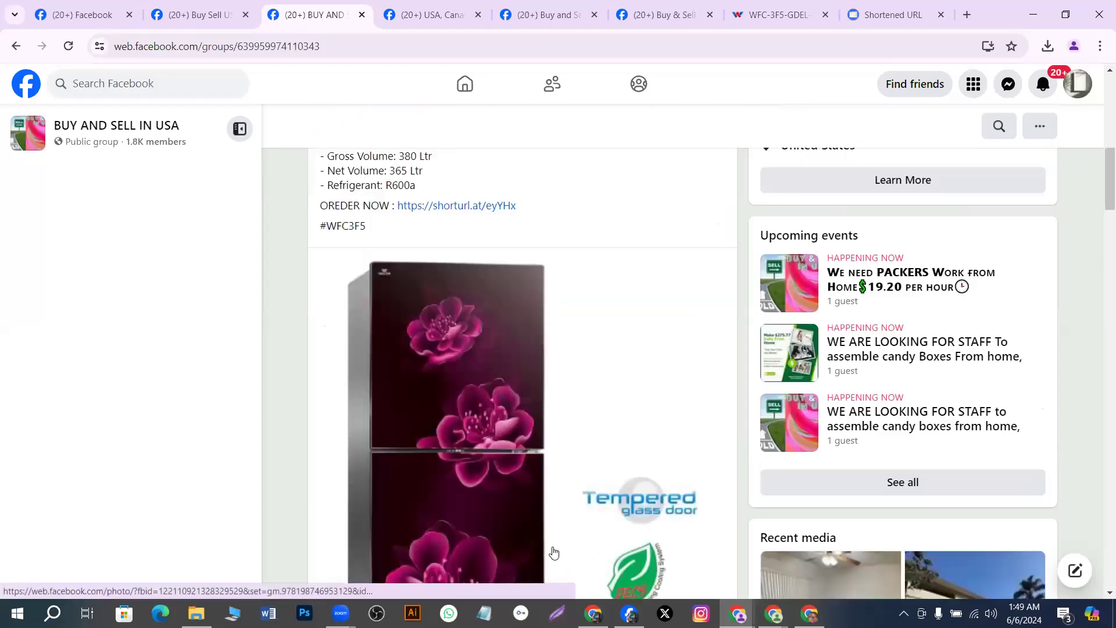
scroll(555, 550, down, 7)
scroll(580, 526, down, 1)
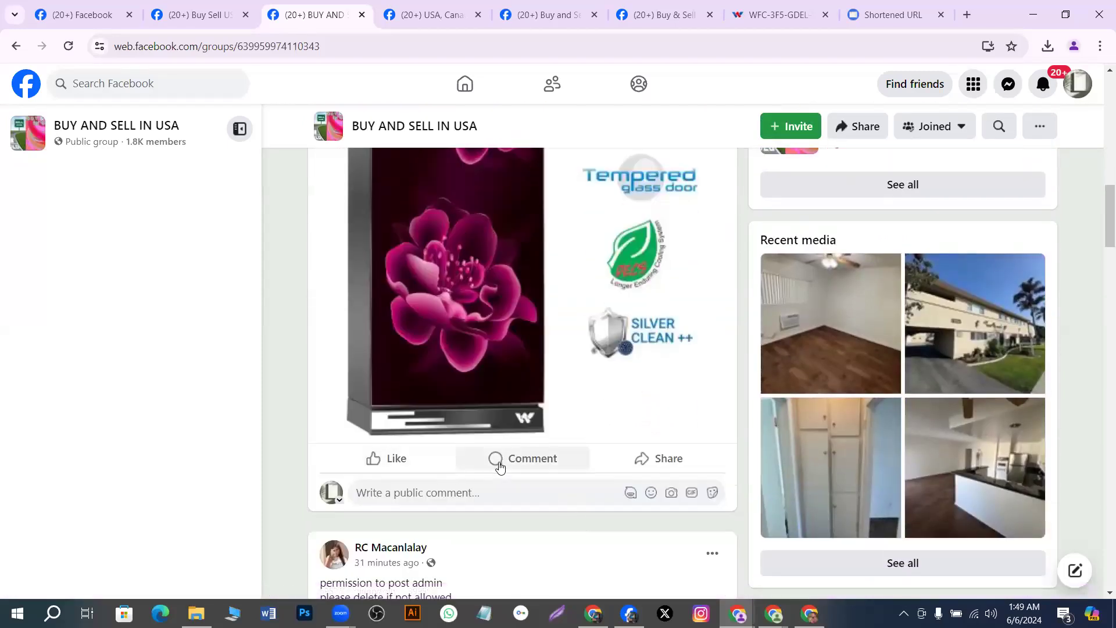
scroll(503, 346, up, 3)
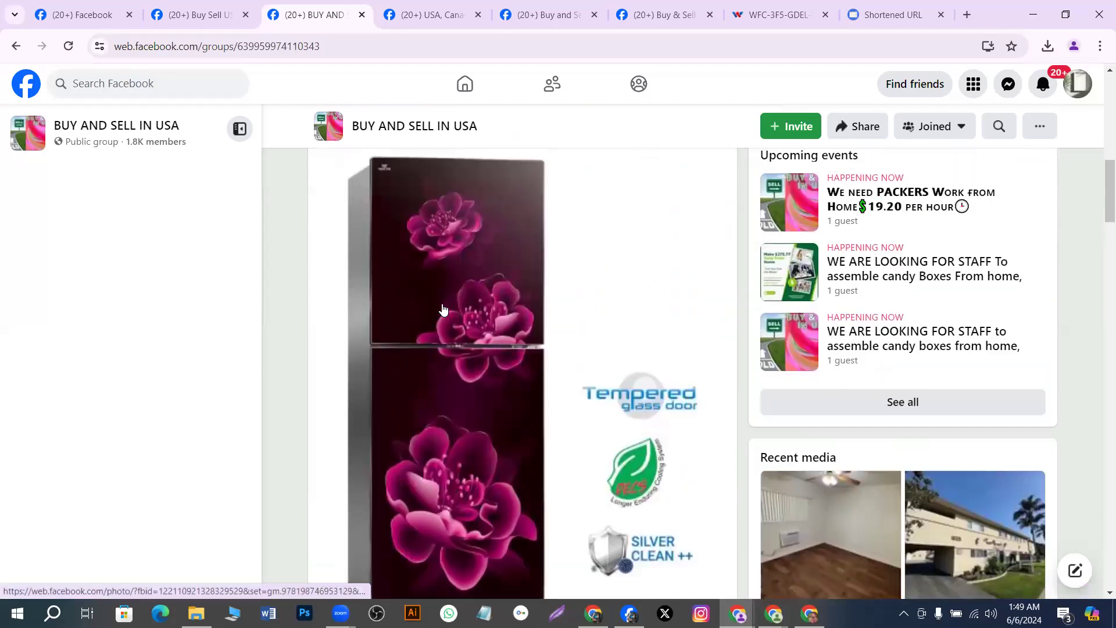
scroll(501, 340, up, 3)
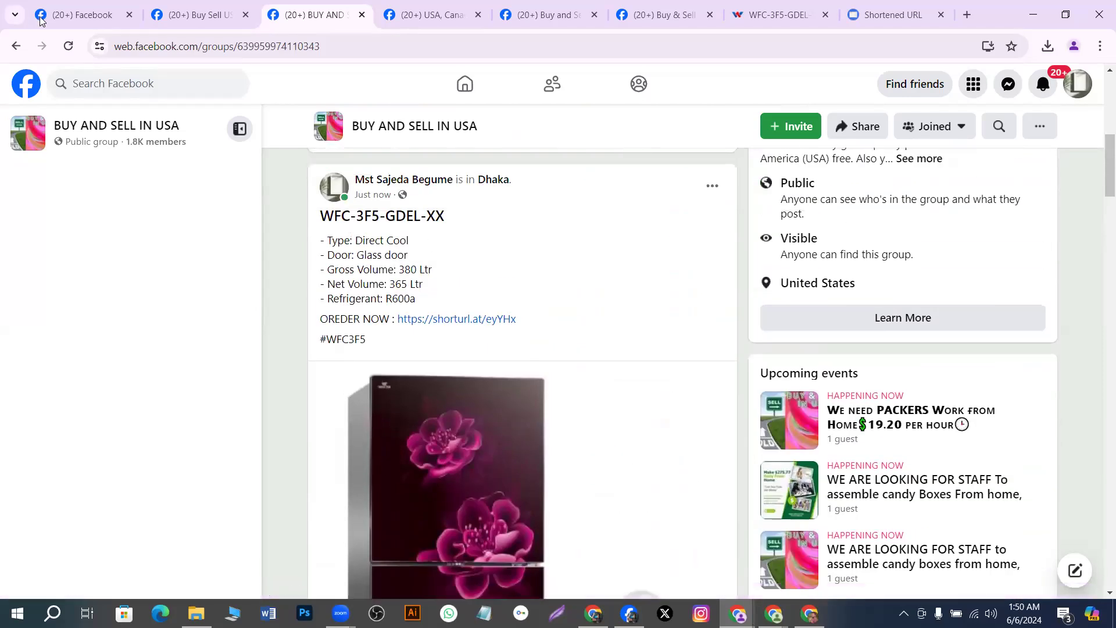
Flip between the members page, home feed and group feed tabs, ending on the group
click(195, 18)
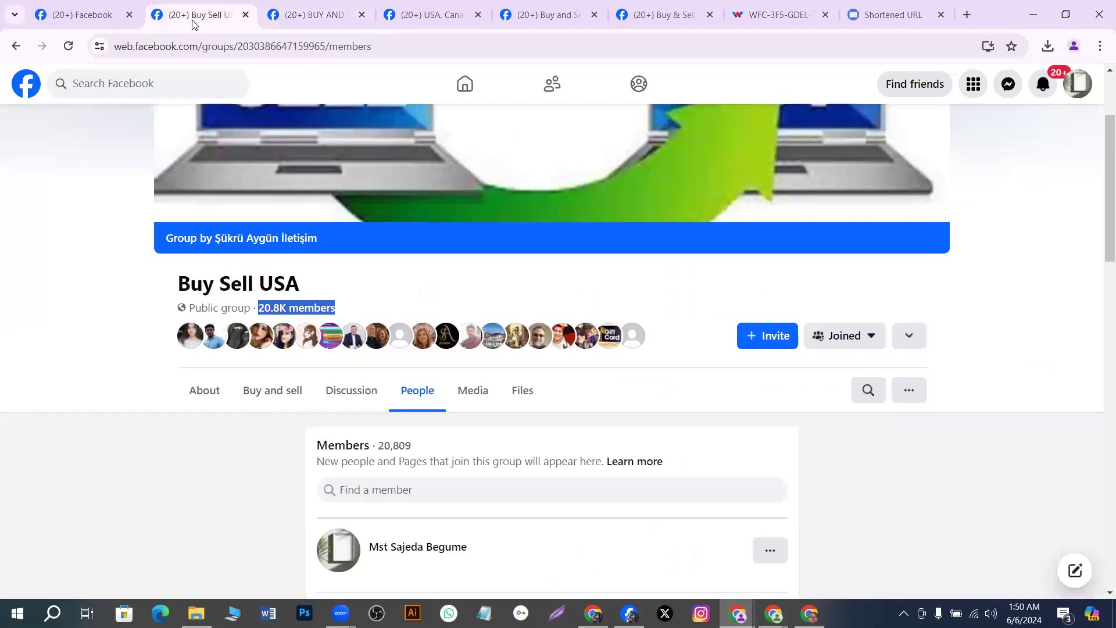
click(286, 18)
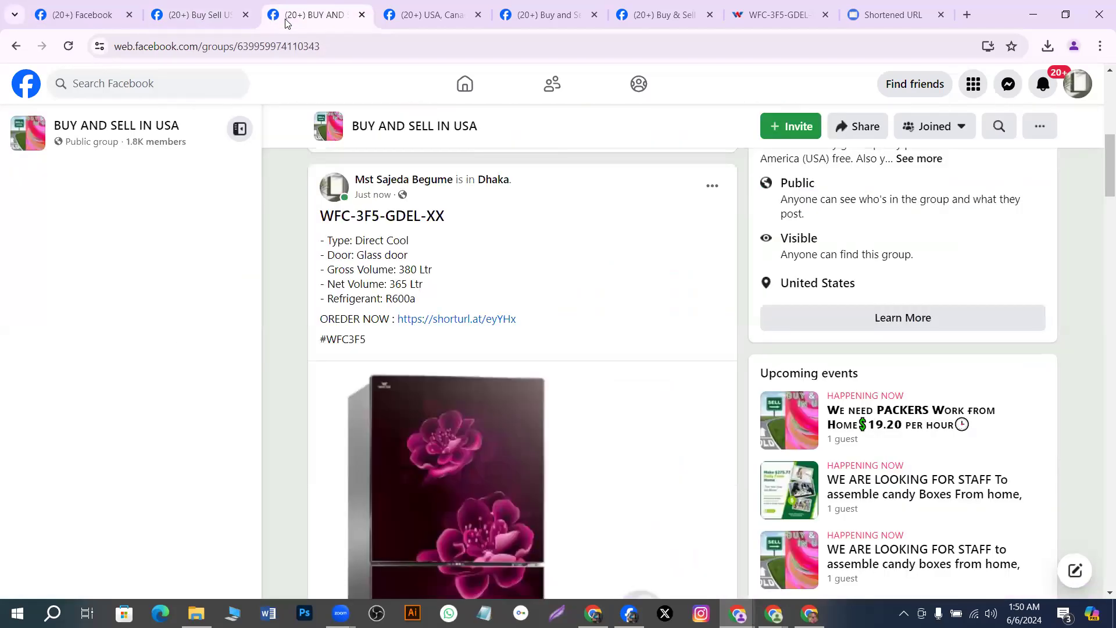
key(ctrl+shift+Tab)
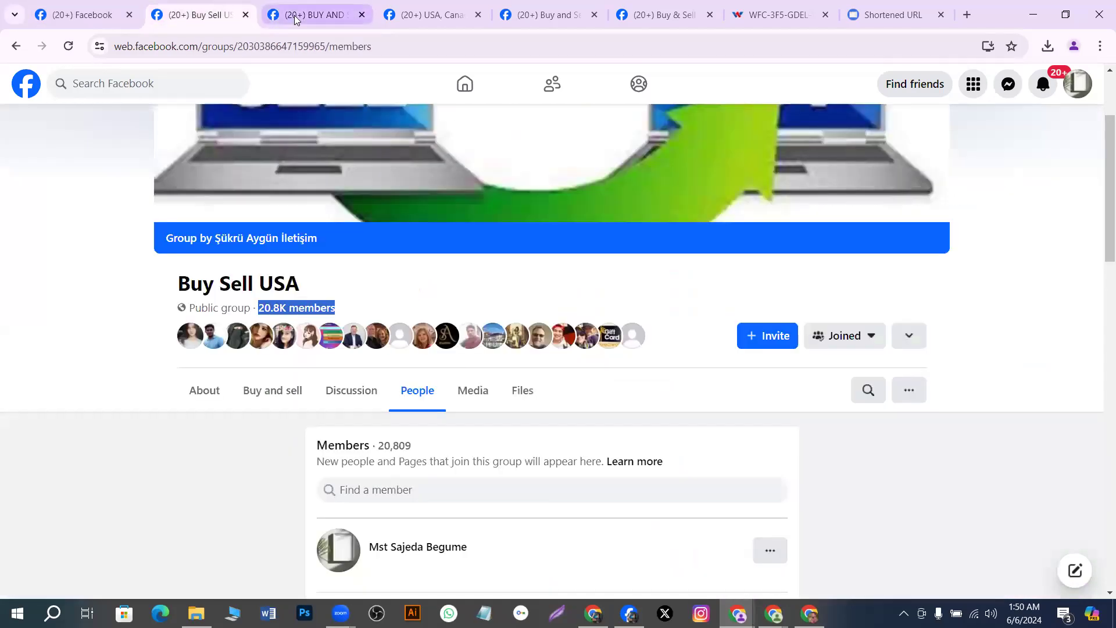
click(296, 20)
click(100, 17)
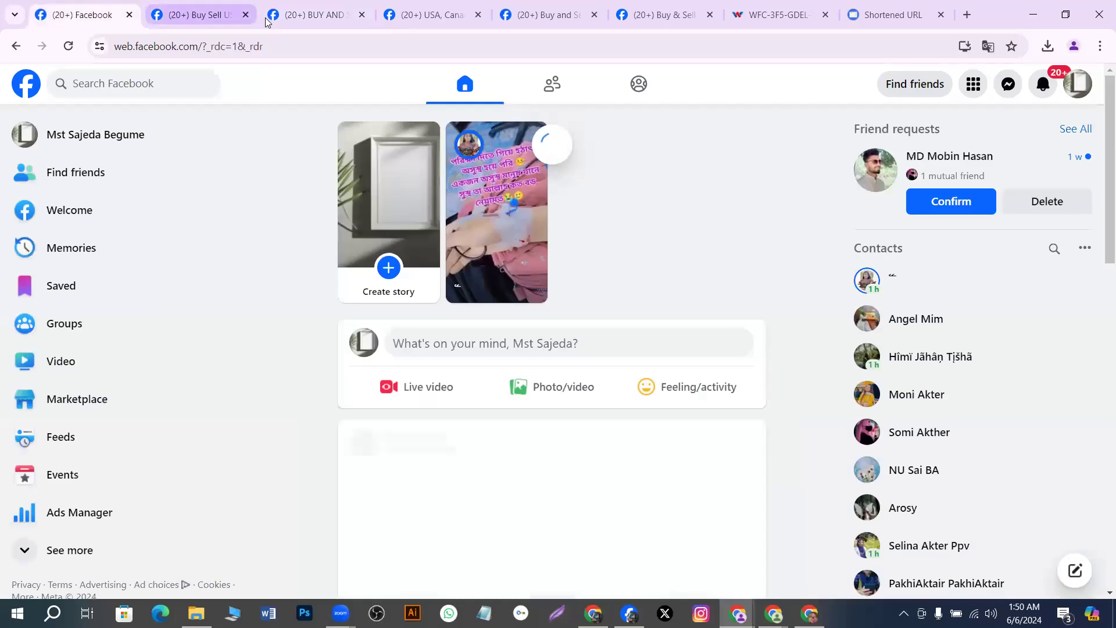
click(269, 21)
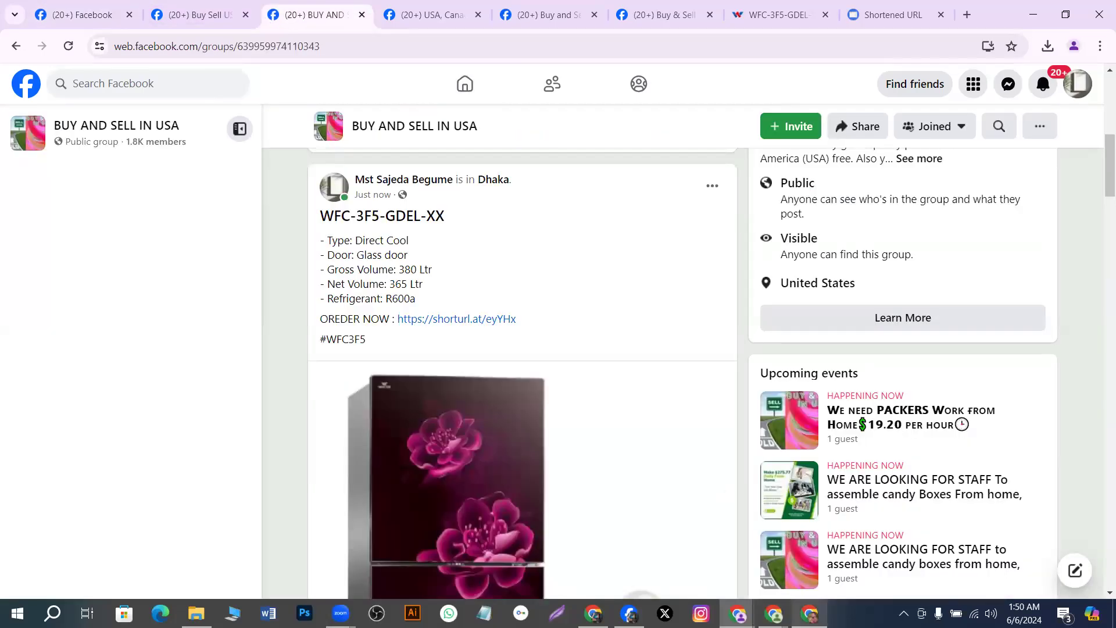
Bring up the ALL FACEBOOK GROUP tracker and check the member count in B12
click(810, 614)
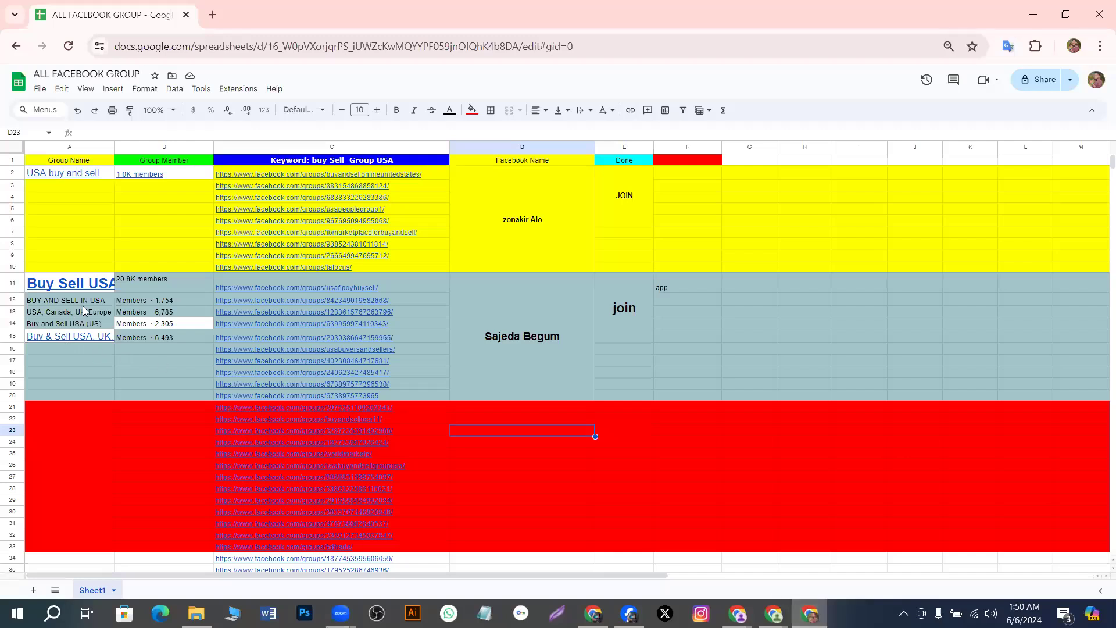
click(108, 465)
click(157, 286)
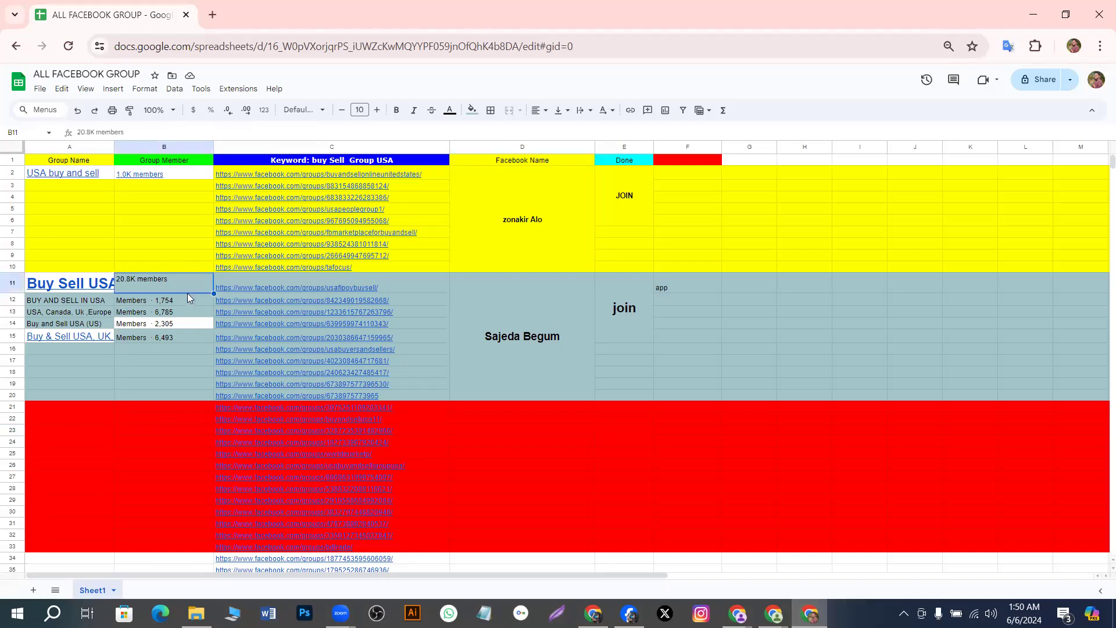
click(186, 297)
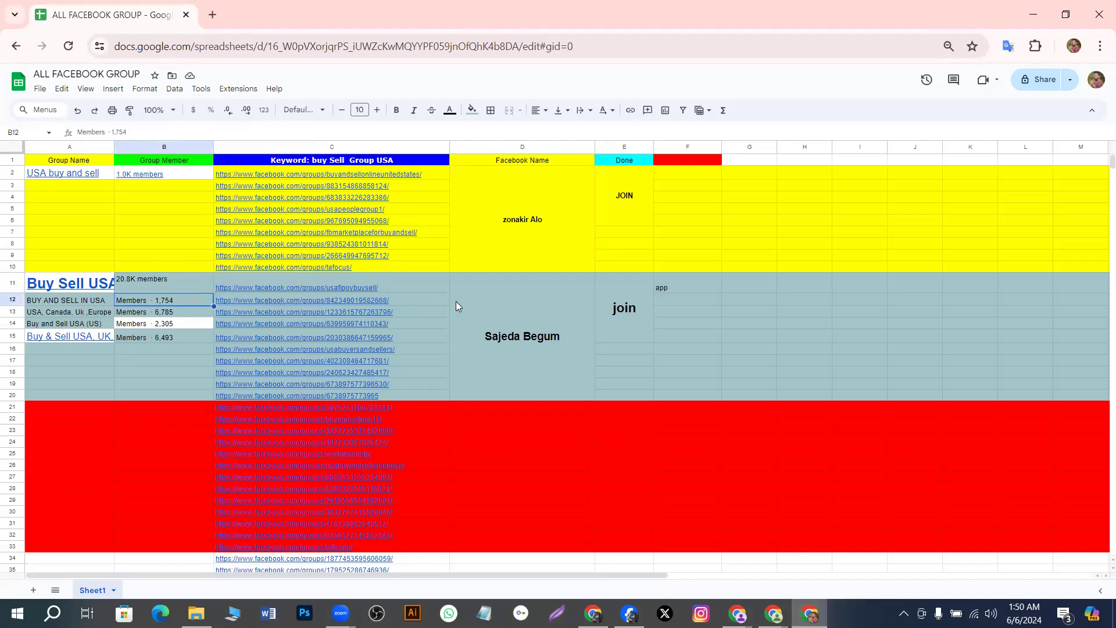
Enter OK in F12 for the group and dismiss the link preview card
click(677, 305)
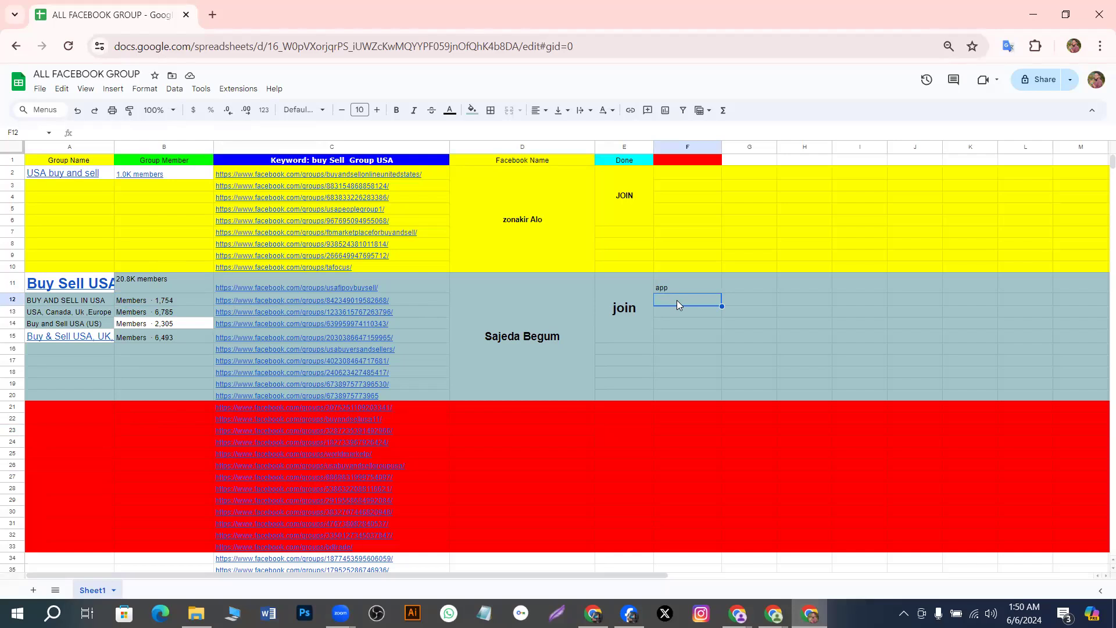
text(OK)
click(623, 360)
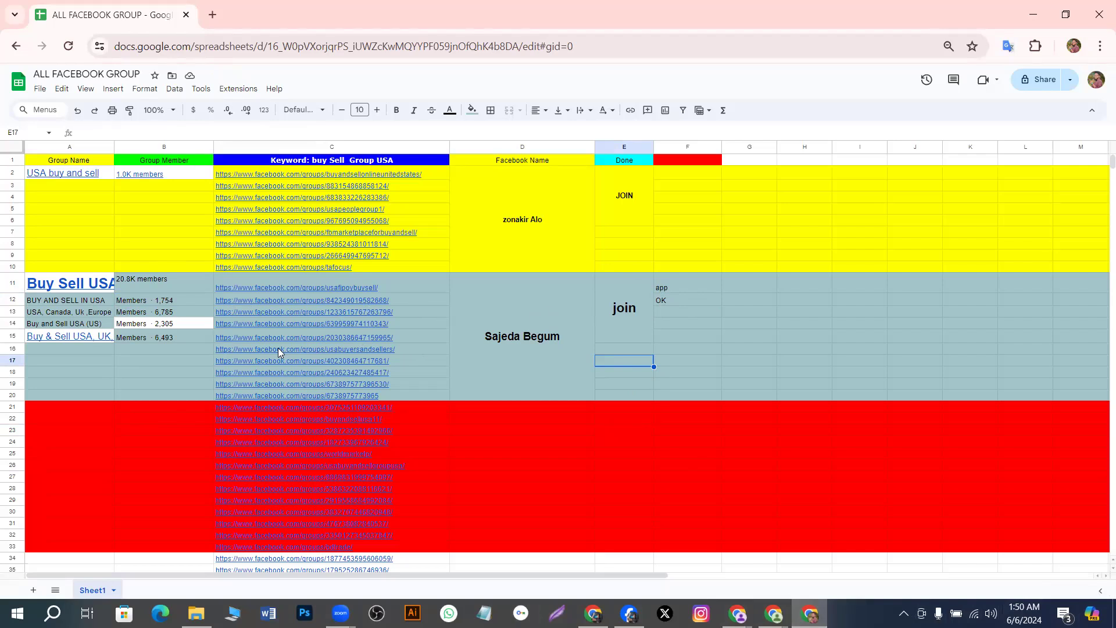
mouse_move(279, 350)
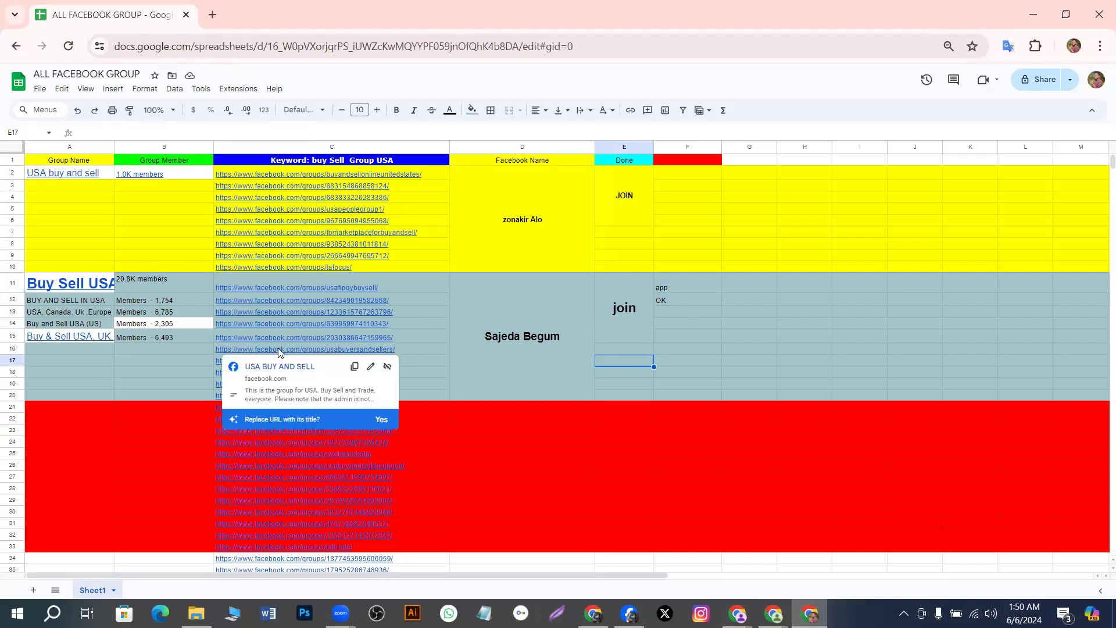
click(129, 372)
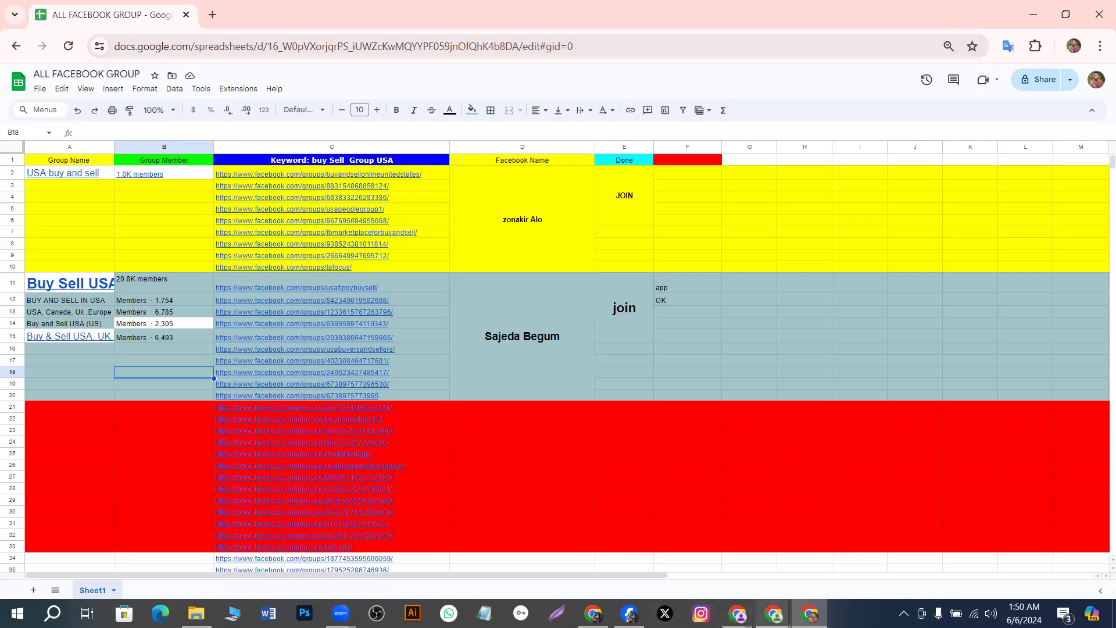
mouse_move(773, 614)
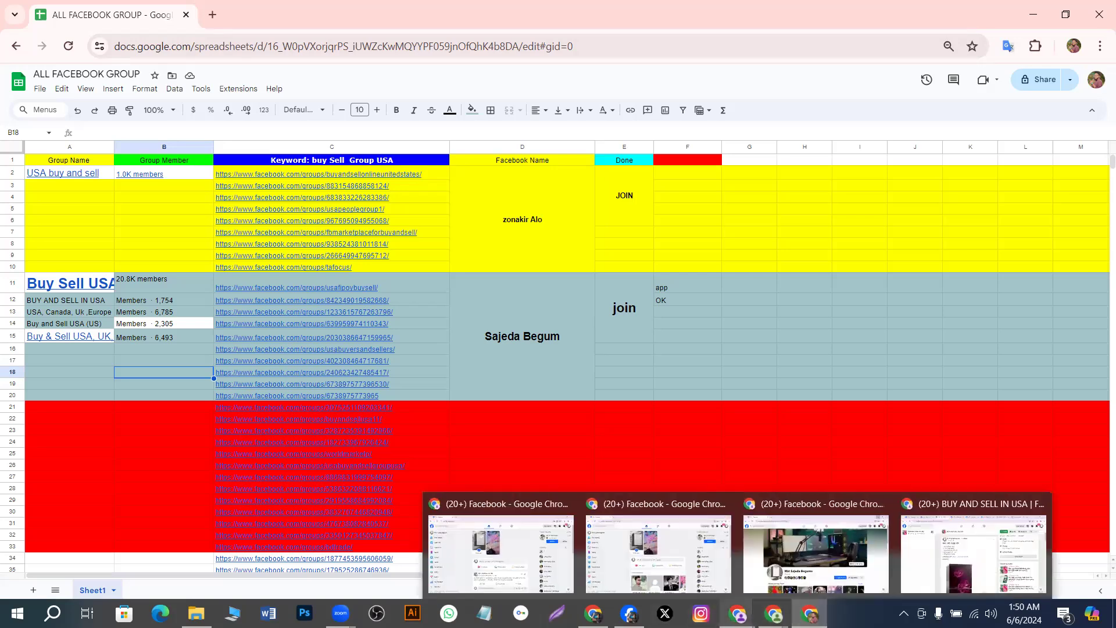
Bring the BUY AND SELL IN USA window forward and scroll through the WFC-3F5-GDEL-XX post
click(922, 577)
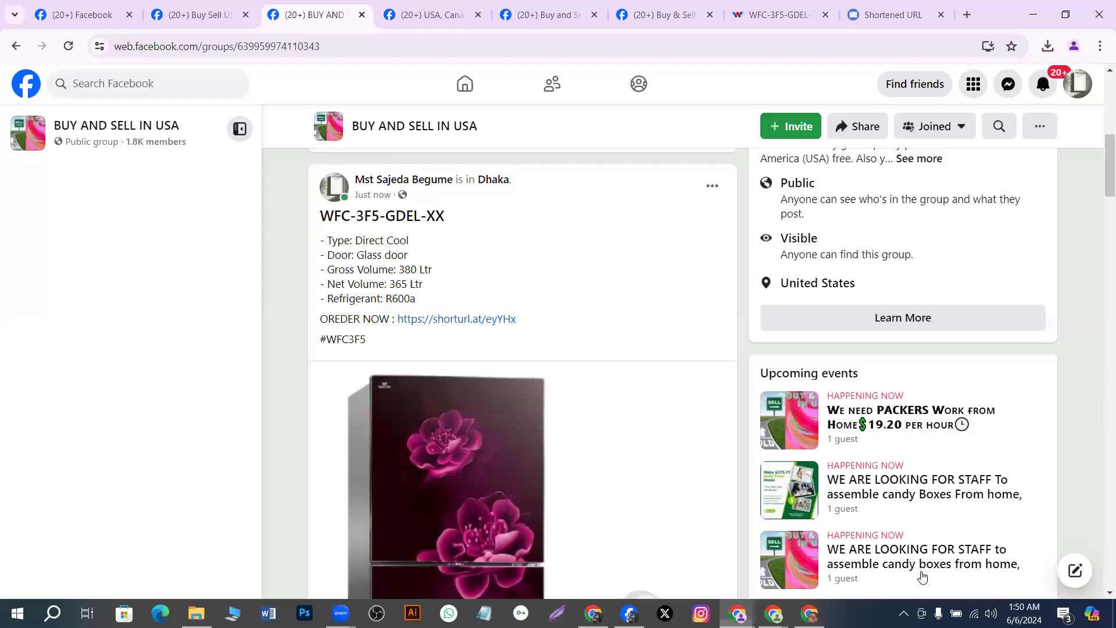
scroll(527, 315, down, 8)
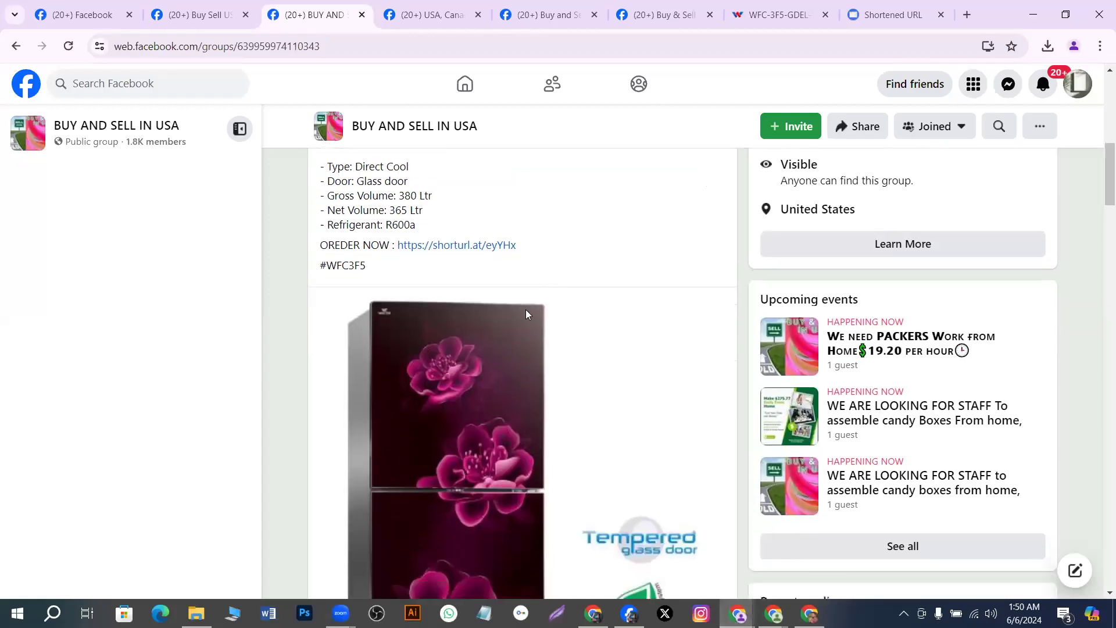
scroll(527, 316, up, 3)
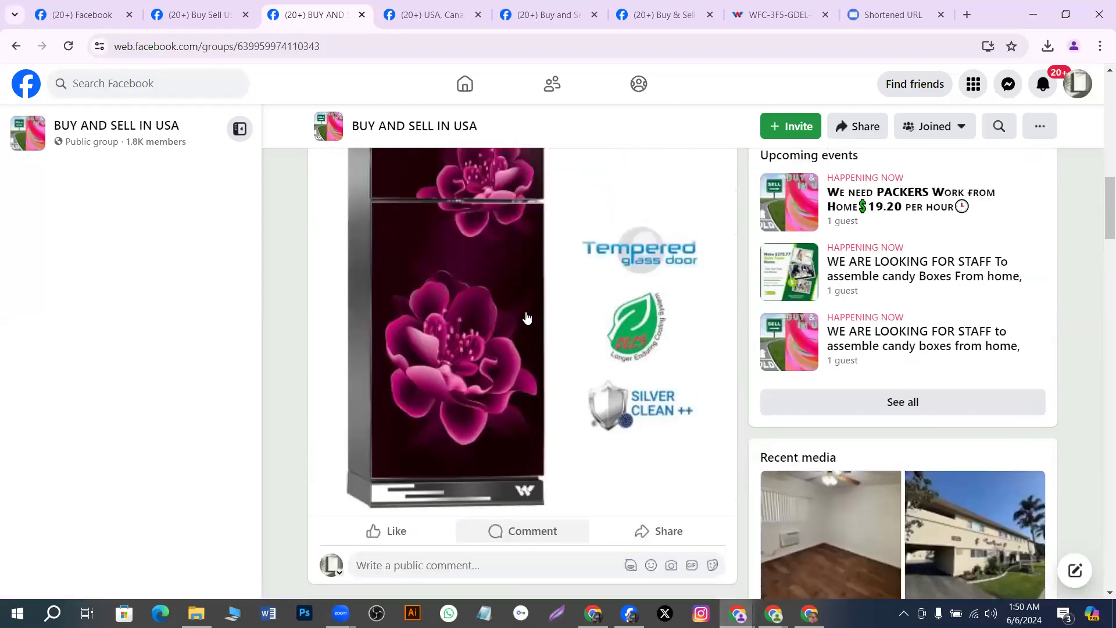
scroll(527, 316, down, 6)
scroll(524, 311, up, 6)
scroll(524, 309, up, 8)
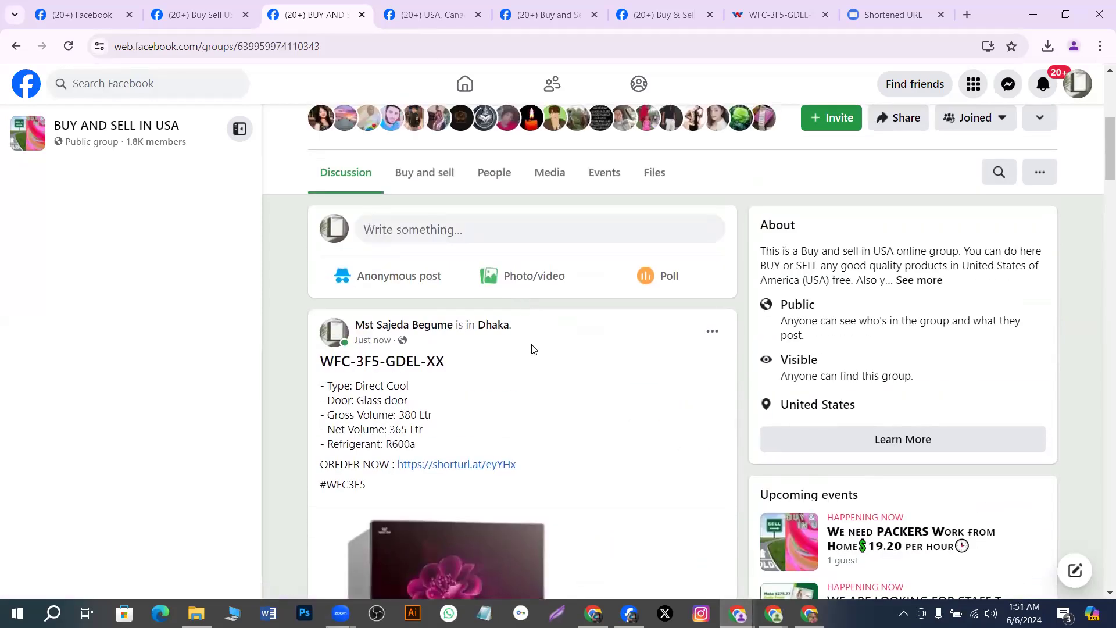
scroll(487, 338, down, 3)
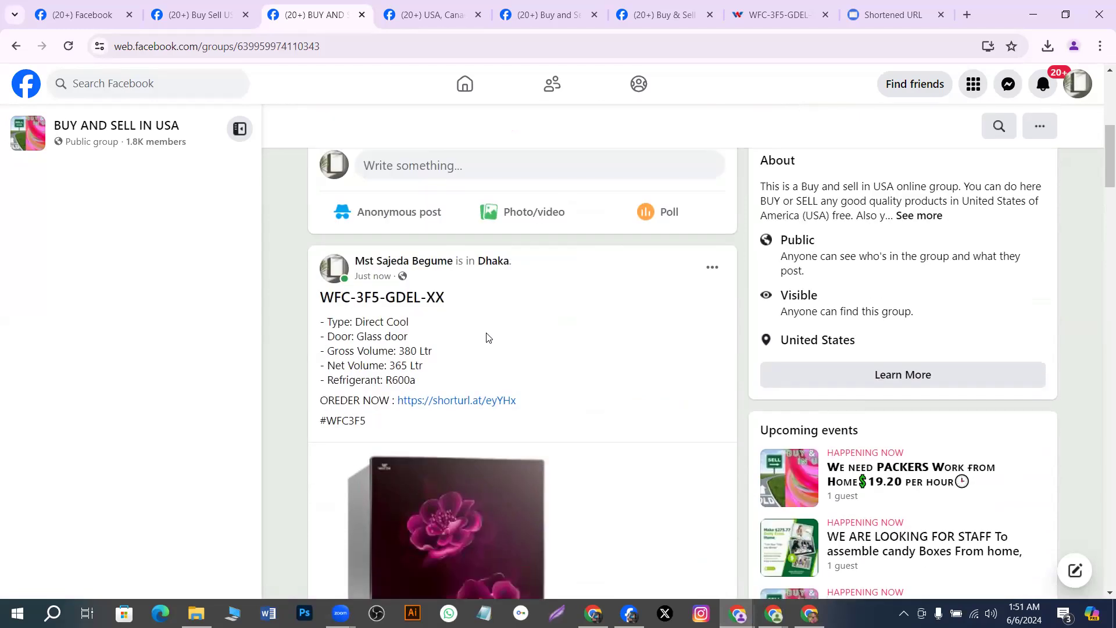
scroll(488, 337, down, 1)
scroll(486, 337, up, 1)
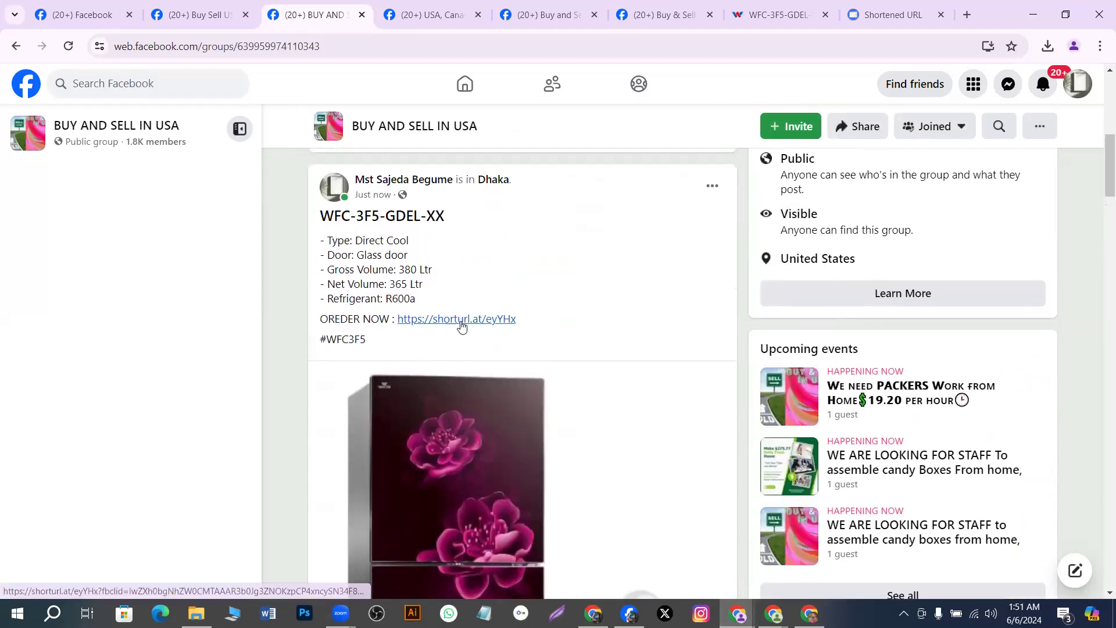
Open the post's shorturl.at link, scroll the Walton product page, then return to the tracker
click(460, 322)
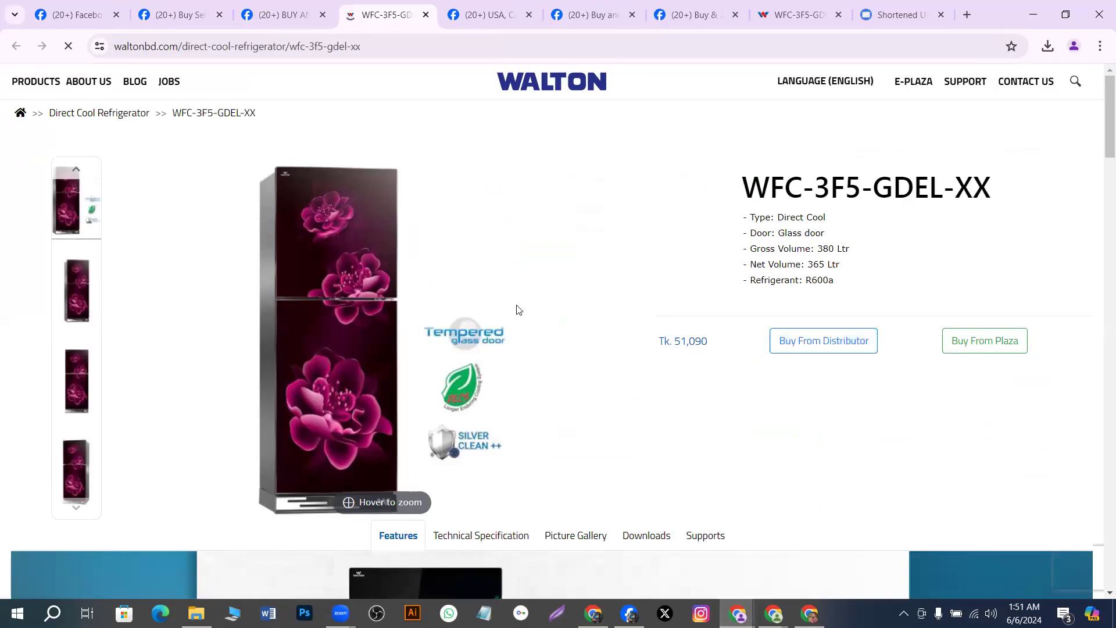
scroll(523, 317, down, 7)
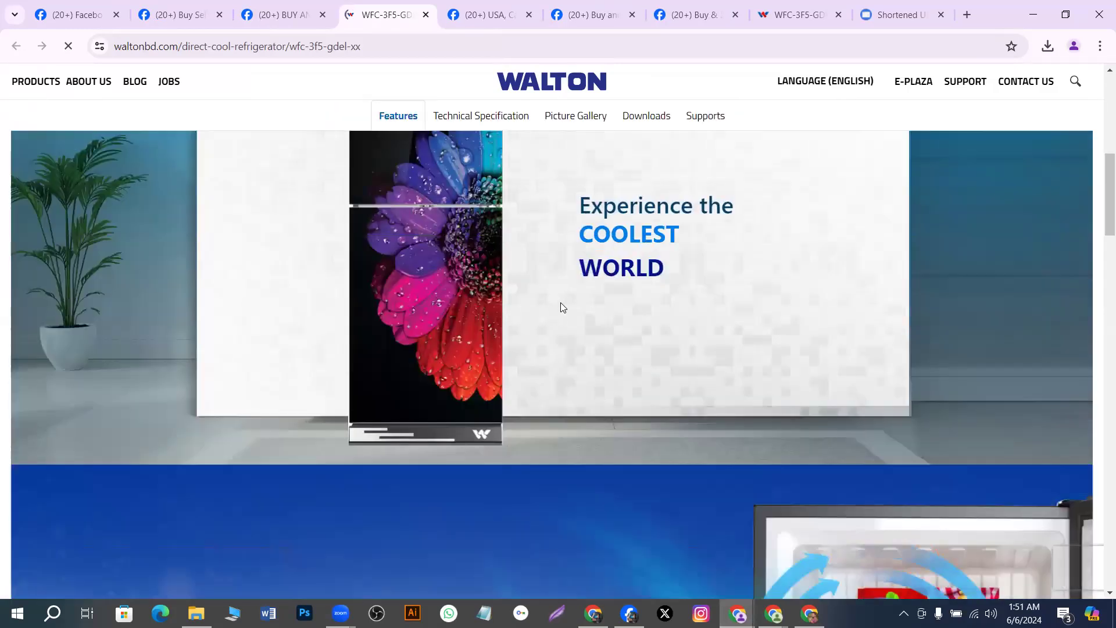
scroll(562, 307, up, 7)
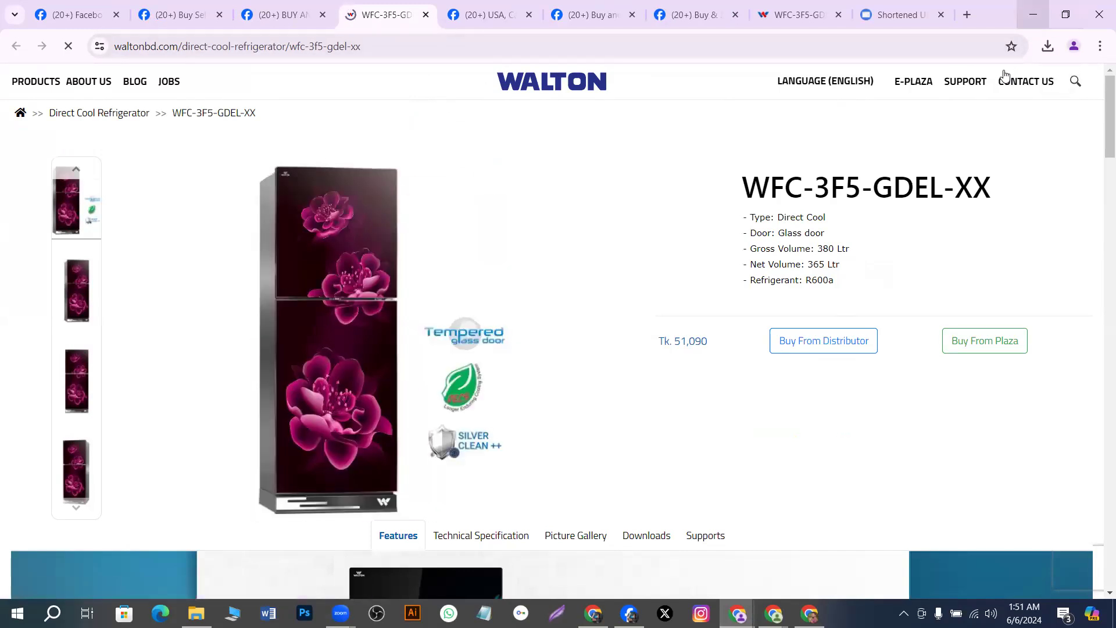
click(809, 613)
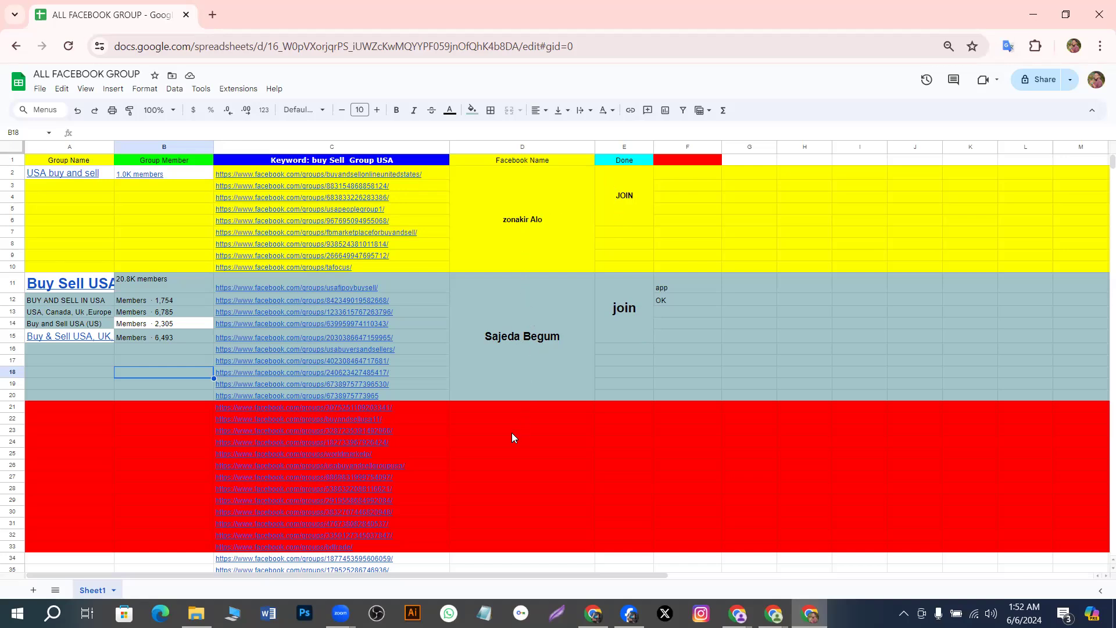
scroll(514, 450, down, 2)
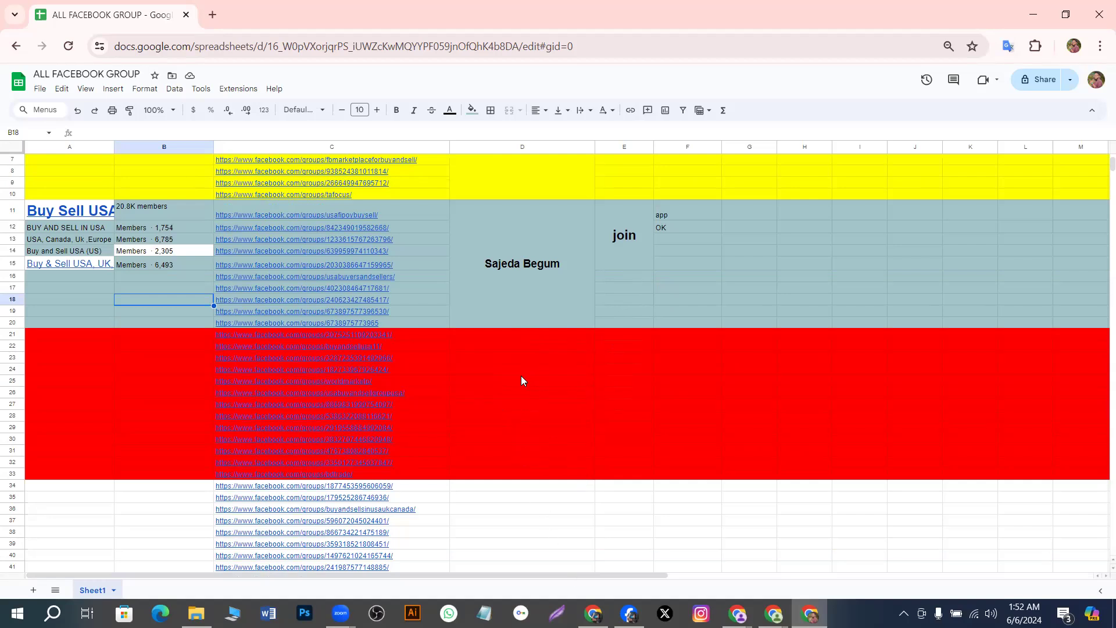
scroll(521, 381, up, 2)
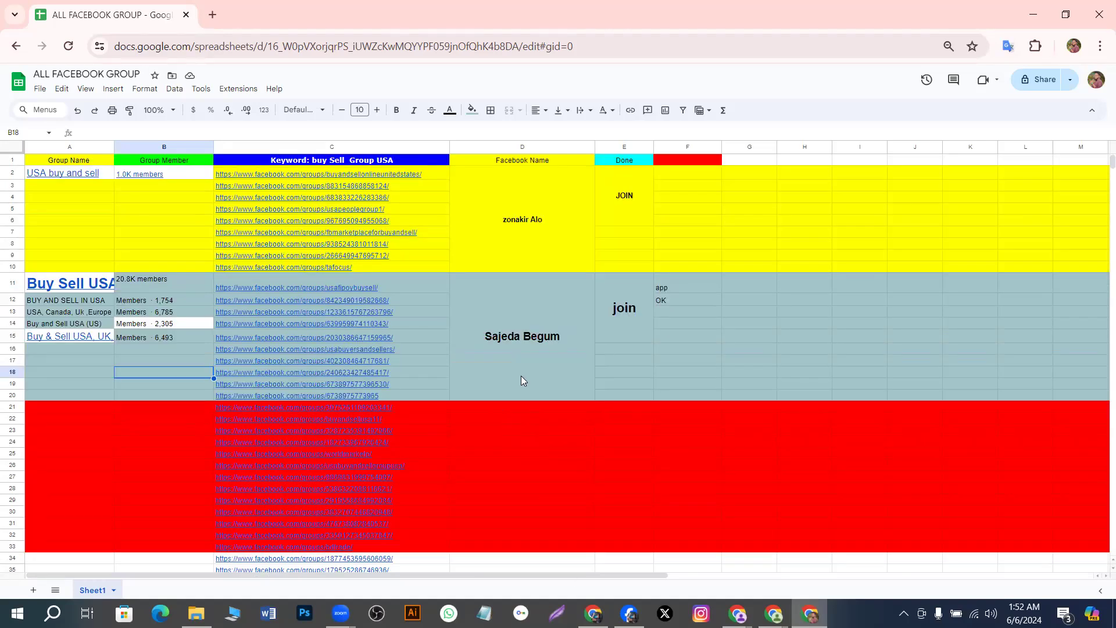
scroll(520, 375, down, 2)
scroll(520, 376, up, 2)
scroll(521, 375, down, 20)
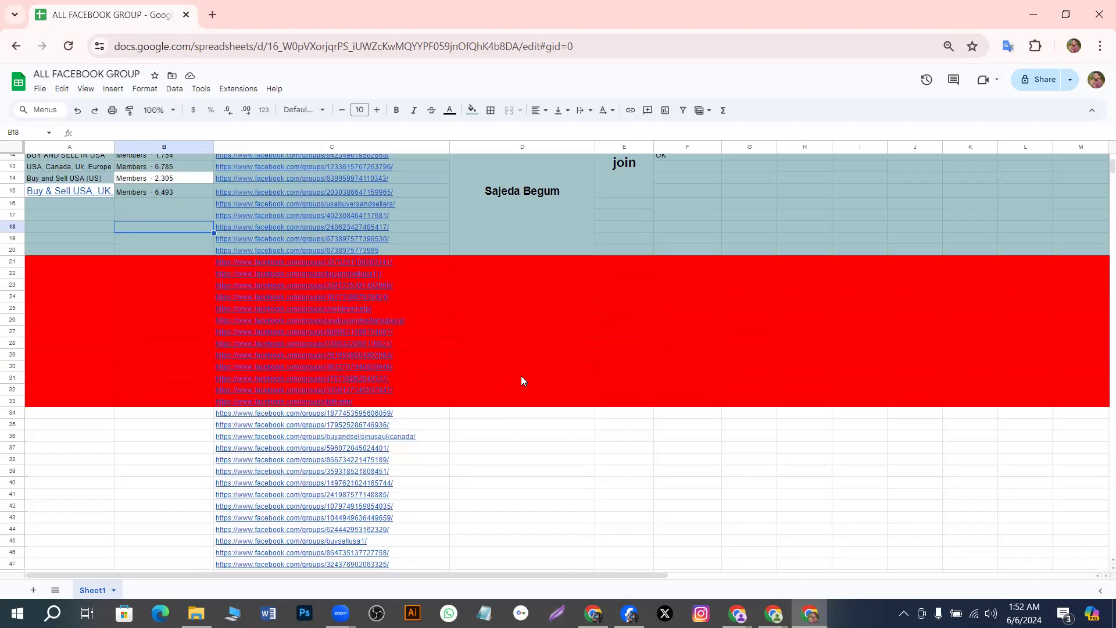
scroll(487, 365, down, 6)
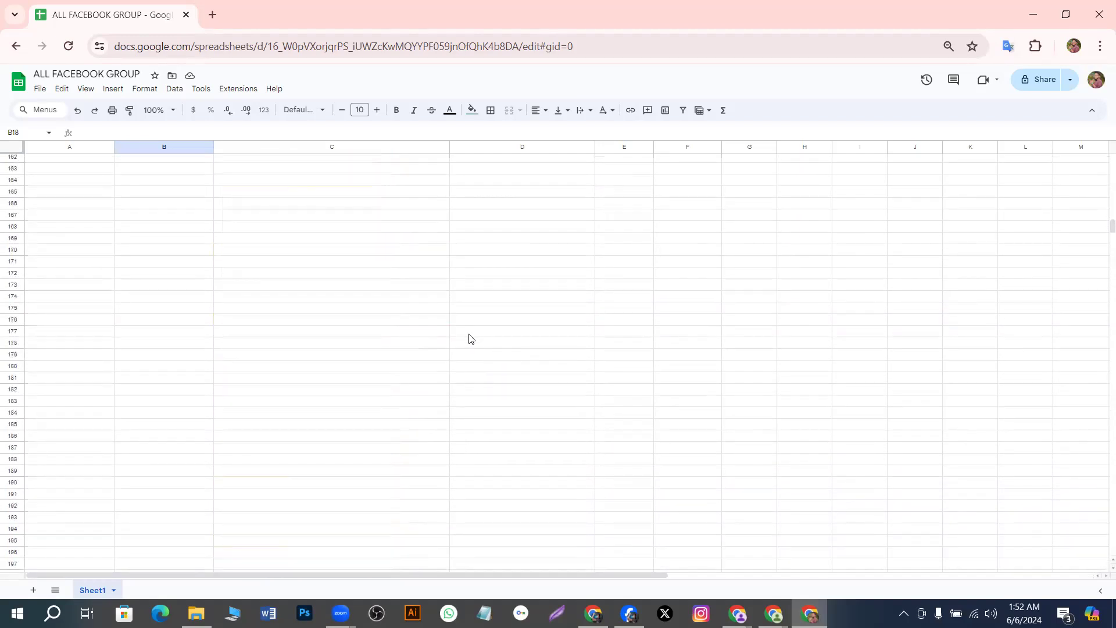
scroll(469, 338, up, 4)
scroll(471, 252, up, 20)
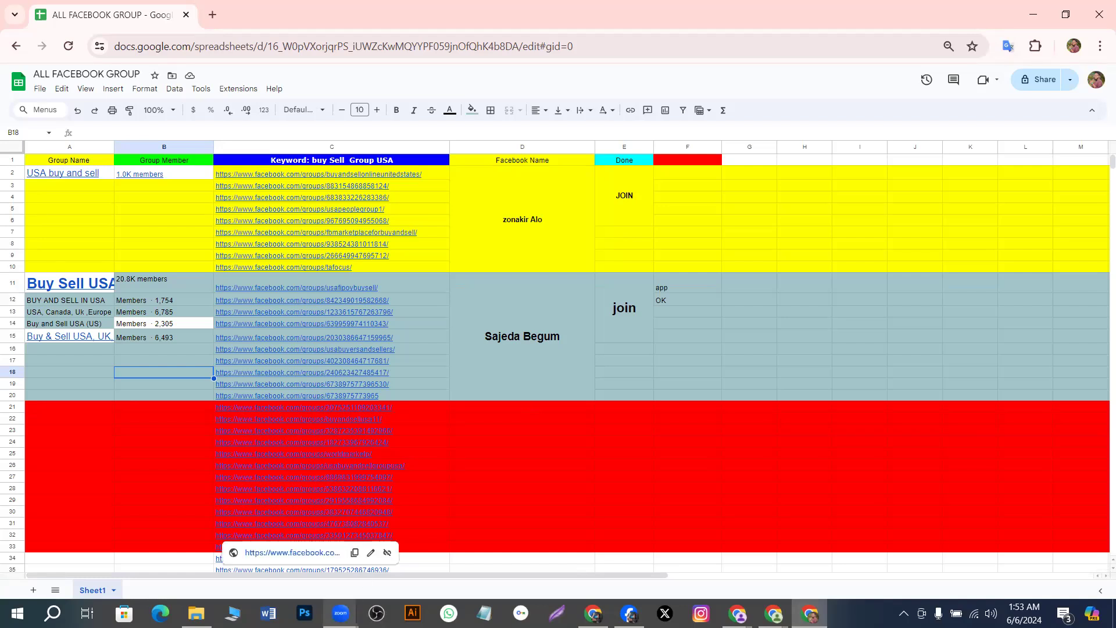
Switch from the tracker spreadsheet to the Chrome window showing Facebook's home feed
mouse_move(341, 613)
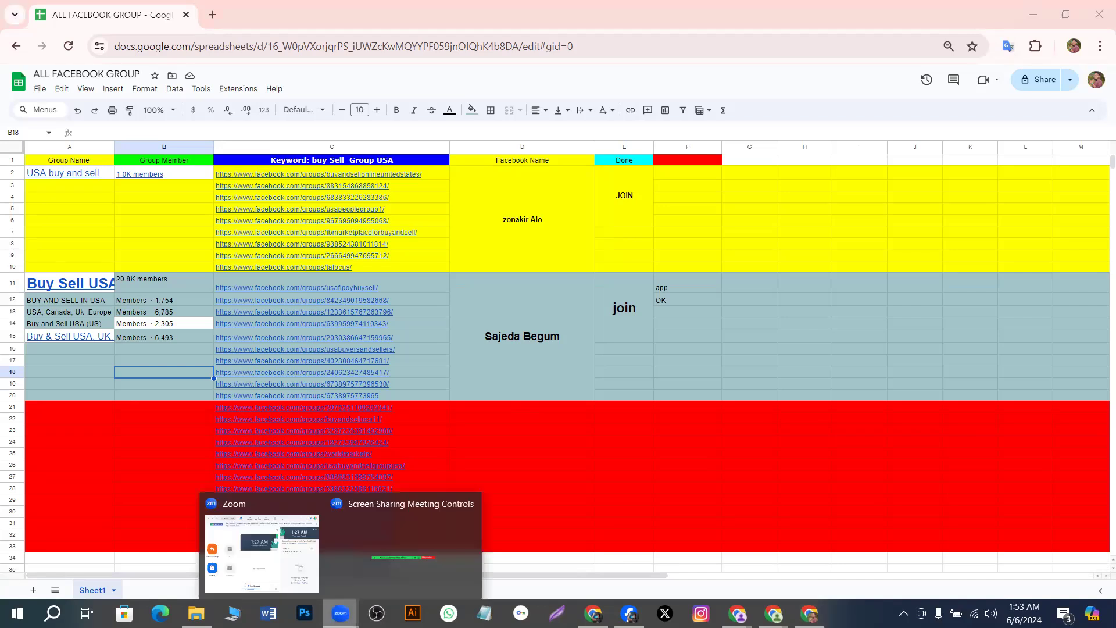
click(363, 551)
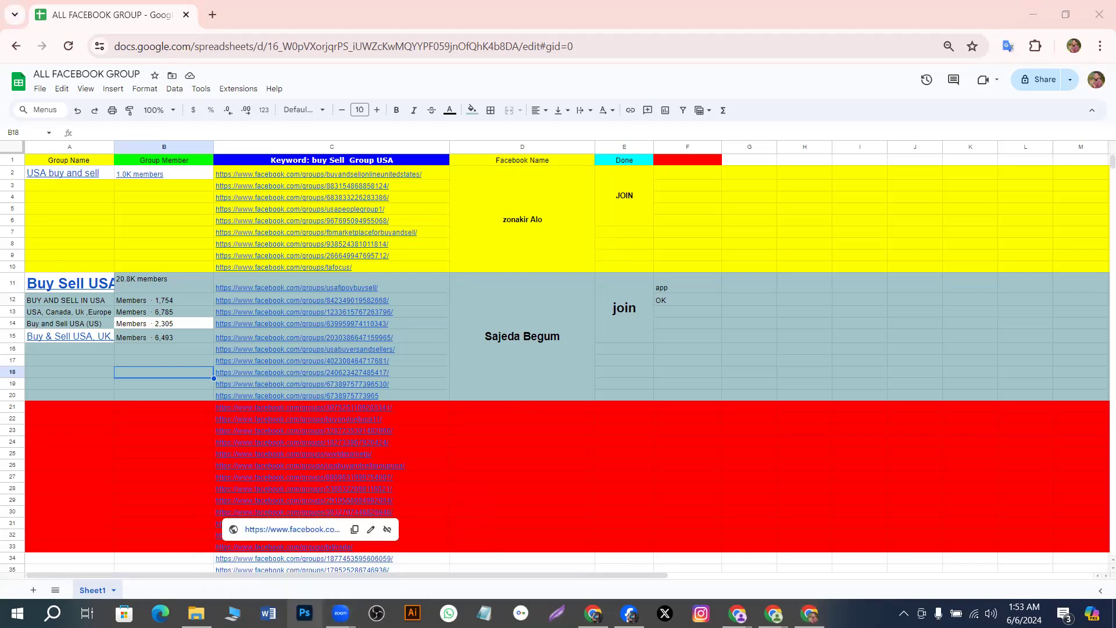
mouse_move(347, 604)
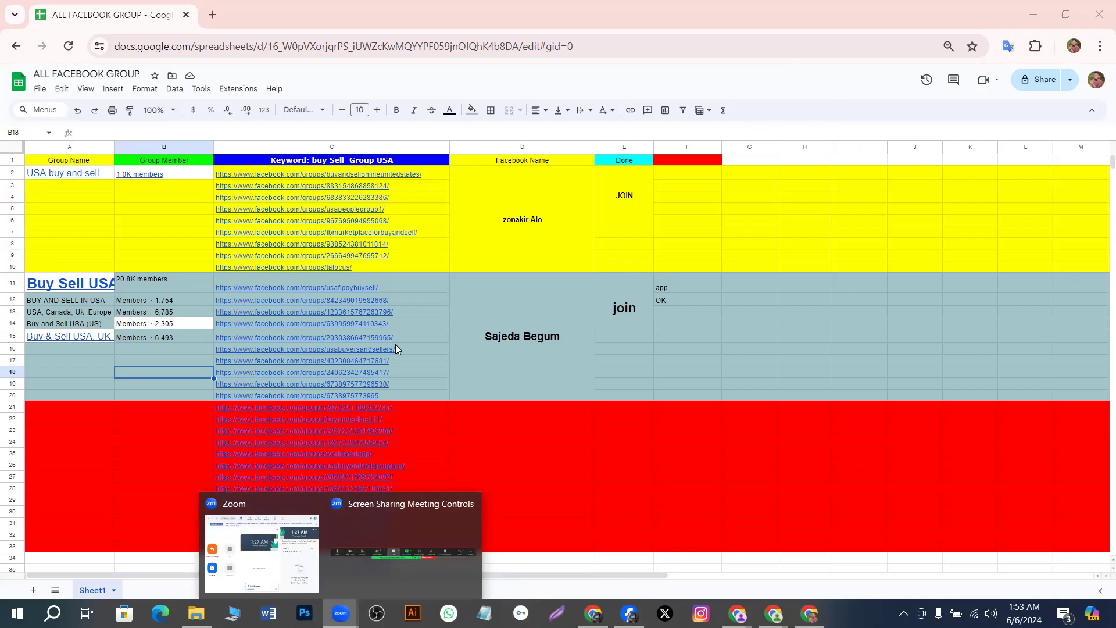
mouse_move(391, 339)
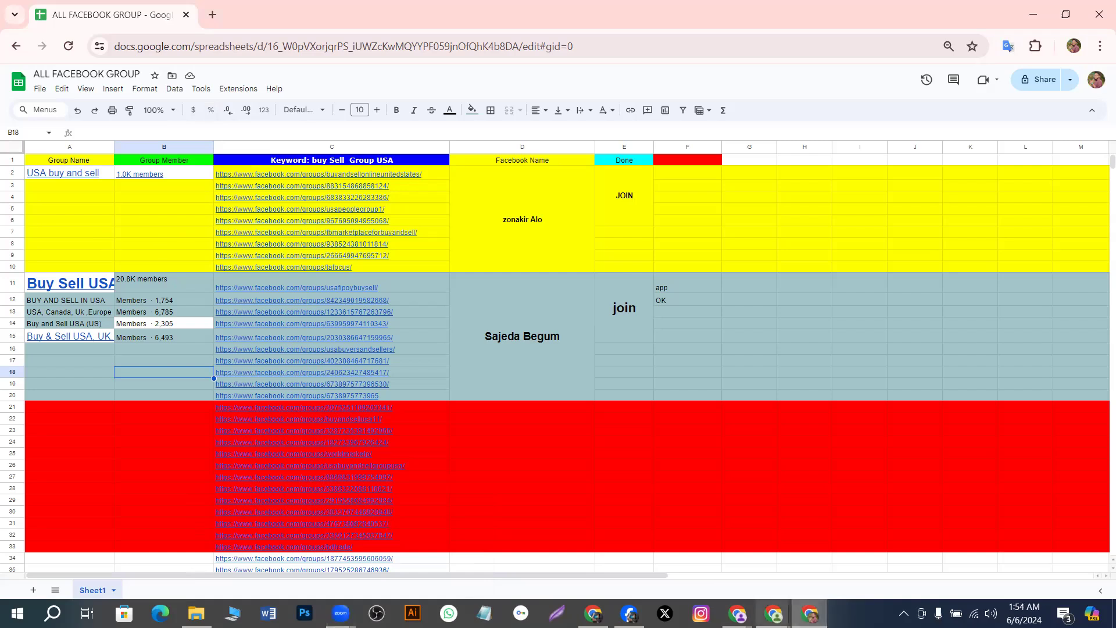
mouse_move(738, 613)
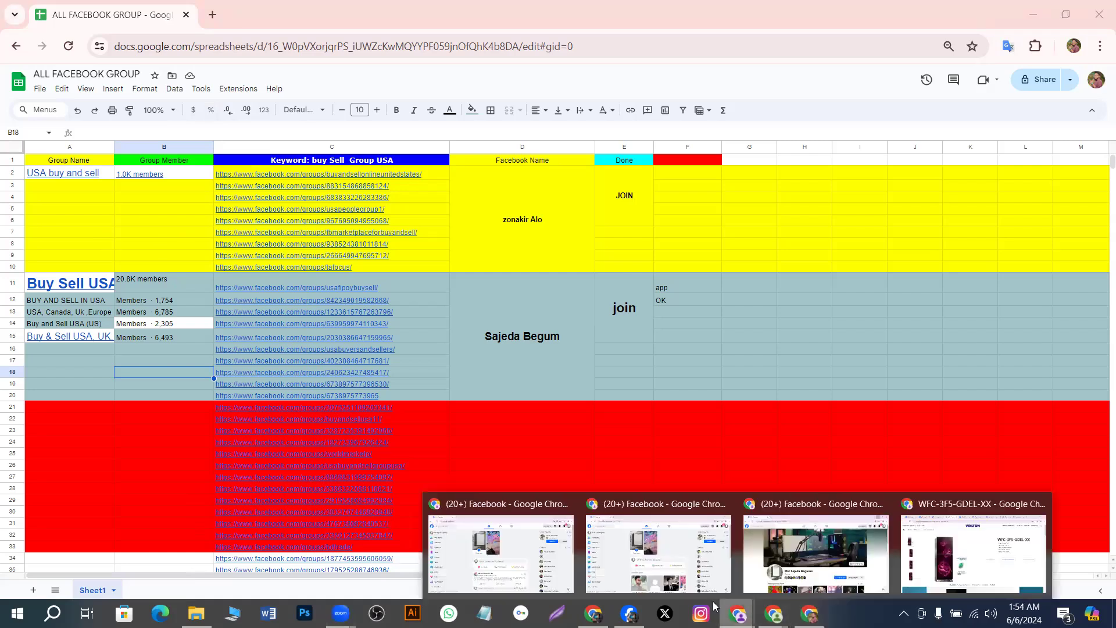
click(553, 529)
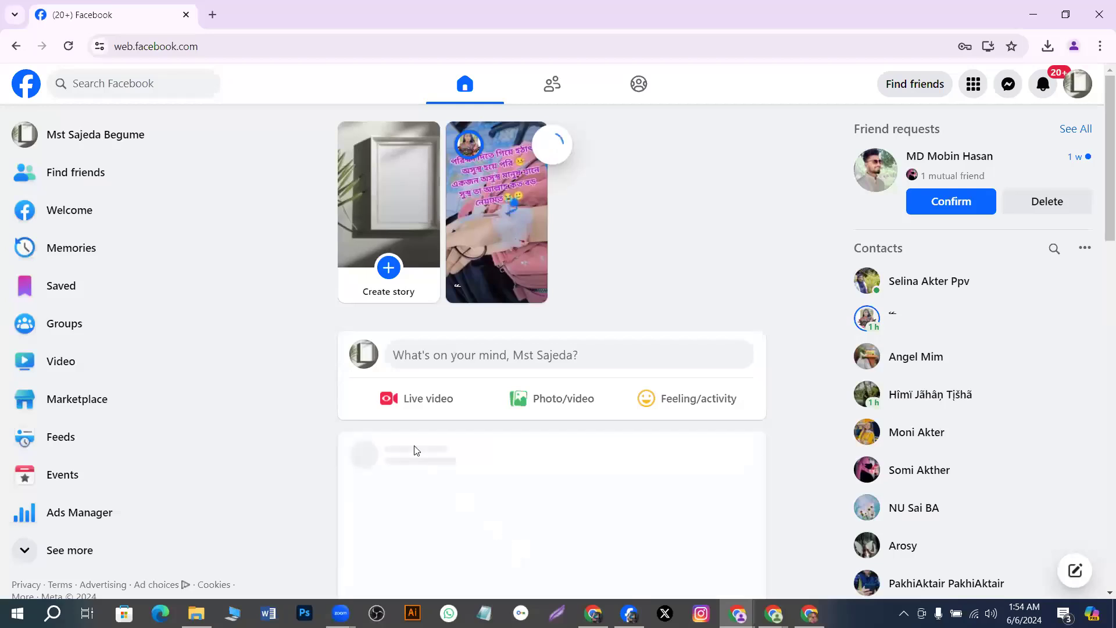
Scroll through the account's own Facebook profile, then Alt+Tab back to the tracker
click(127, 139)
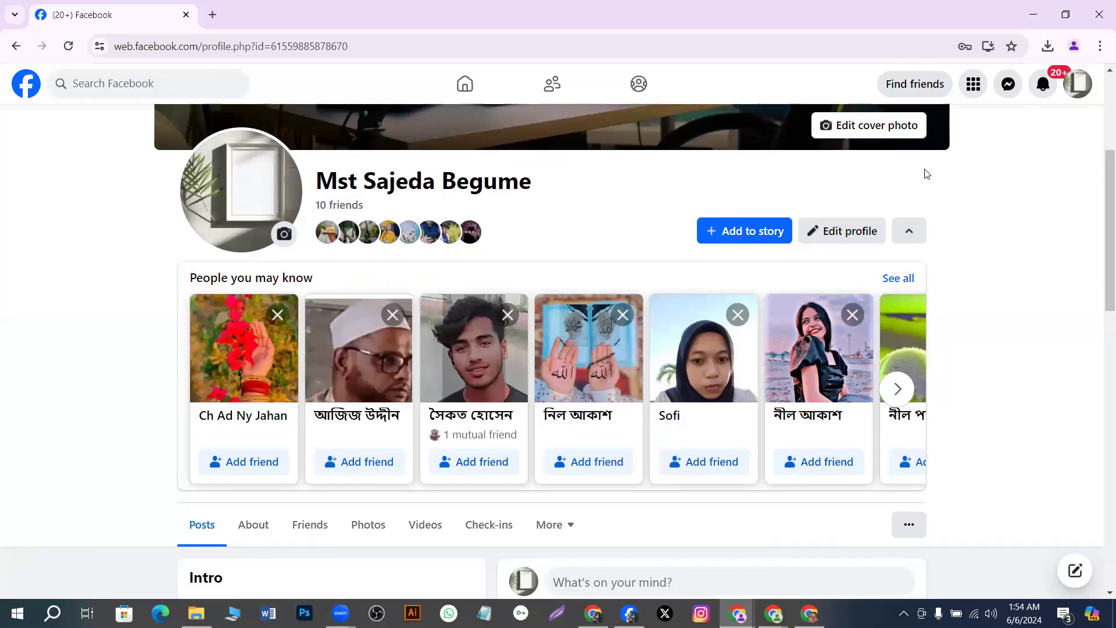
scroll(927, 180, down, 3)
scroll(928, 186, down, 3)
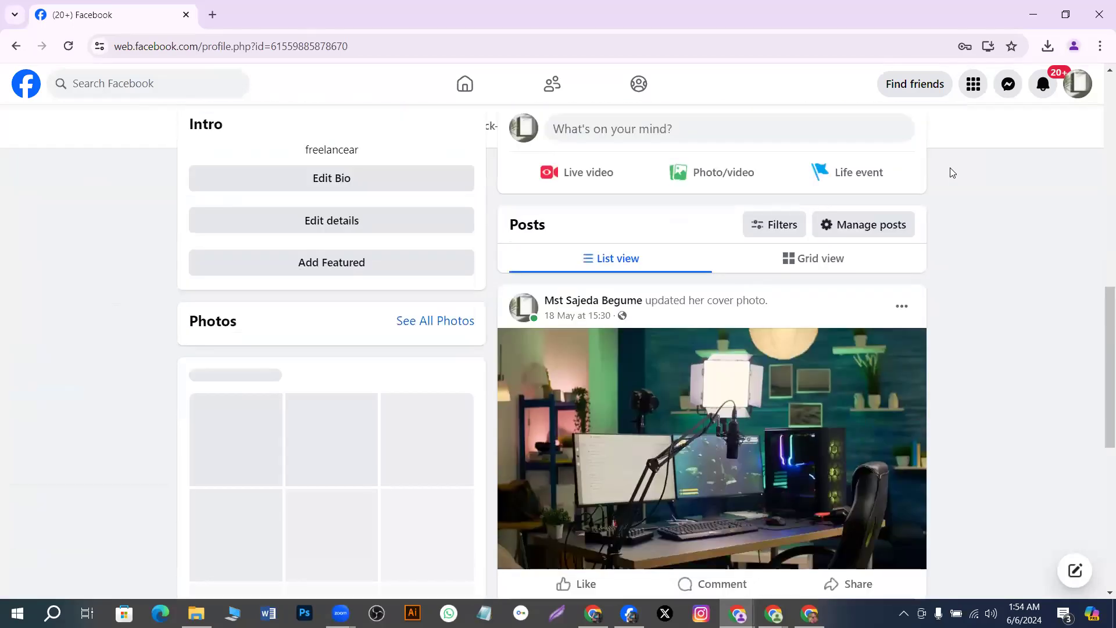
scroll(929, 215, up, 5)
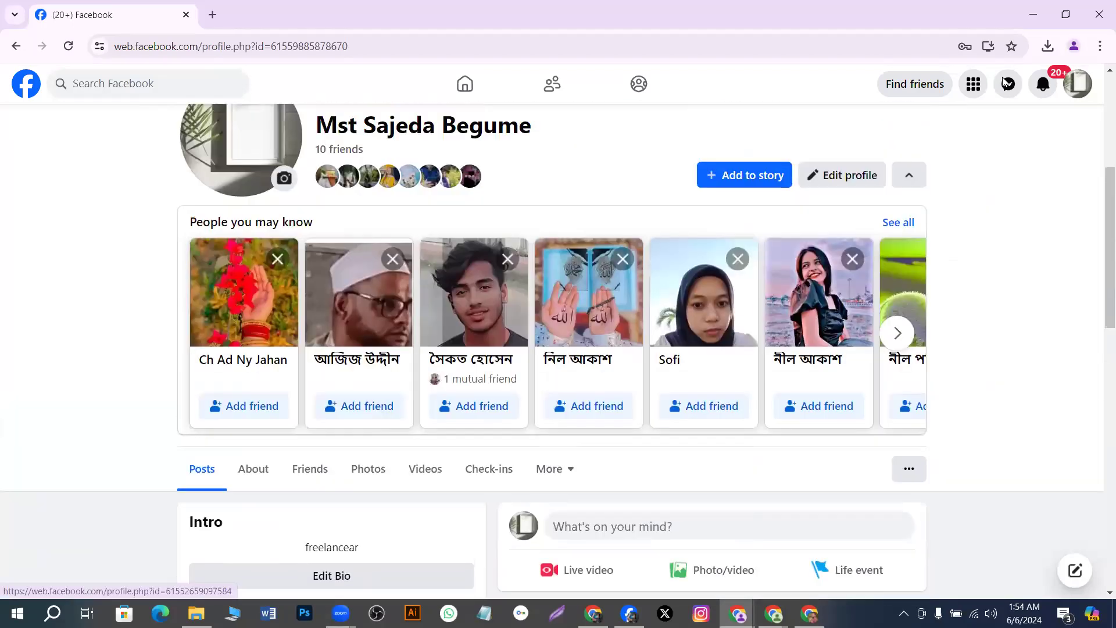
key(alt+Tab)
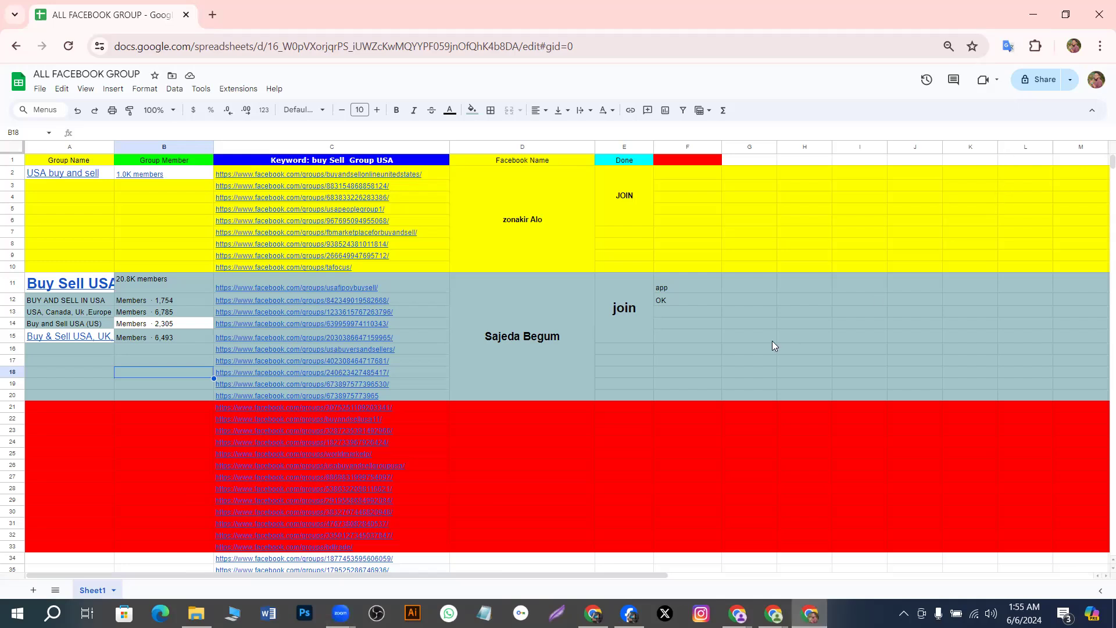
scroll(772, 346, down, 2)
scroll(773, 346, up, 2)
mouse_move(348, 348)
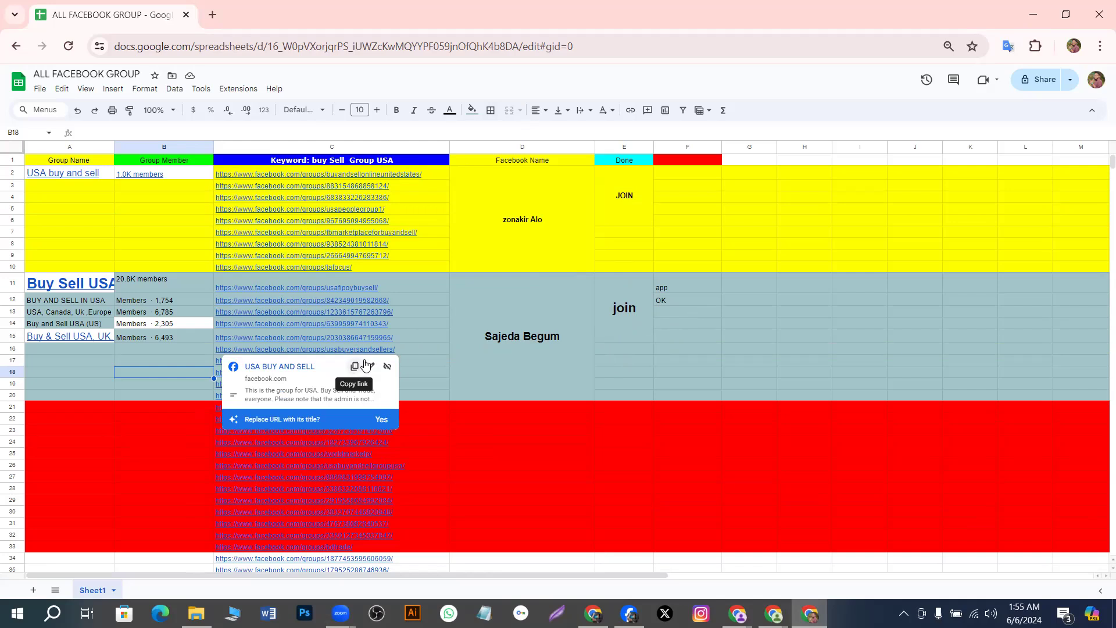
mouse_move(410, 357)
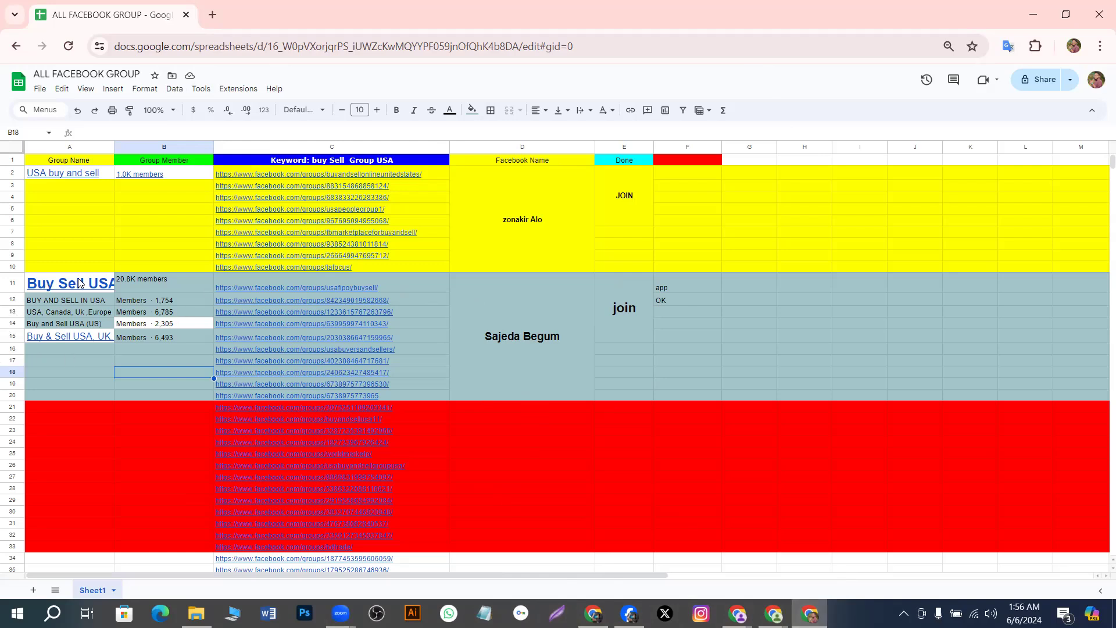
click(78, 357)
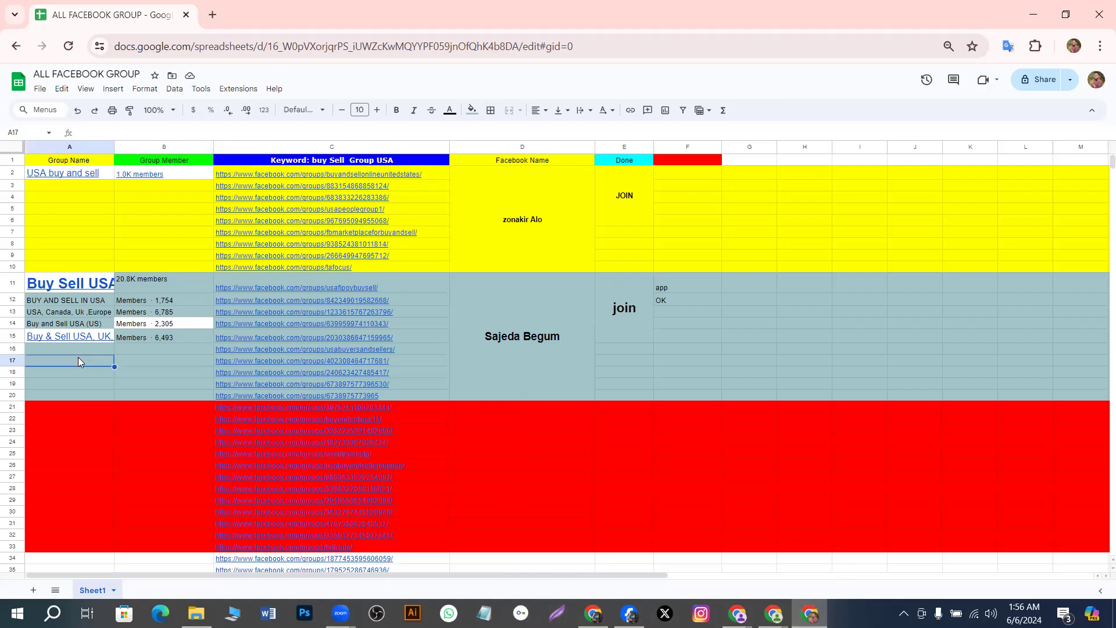
double_click(78, 373)
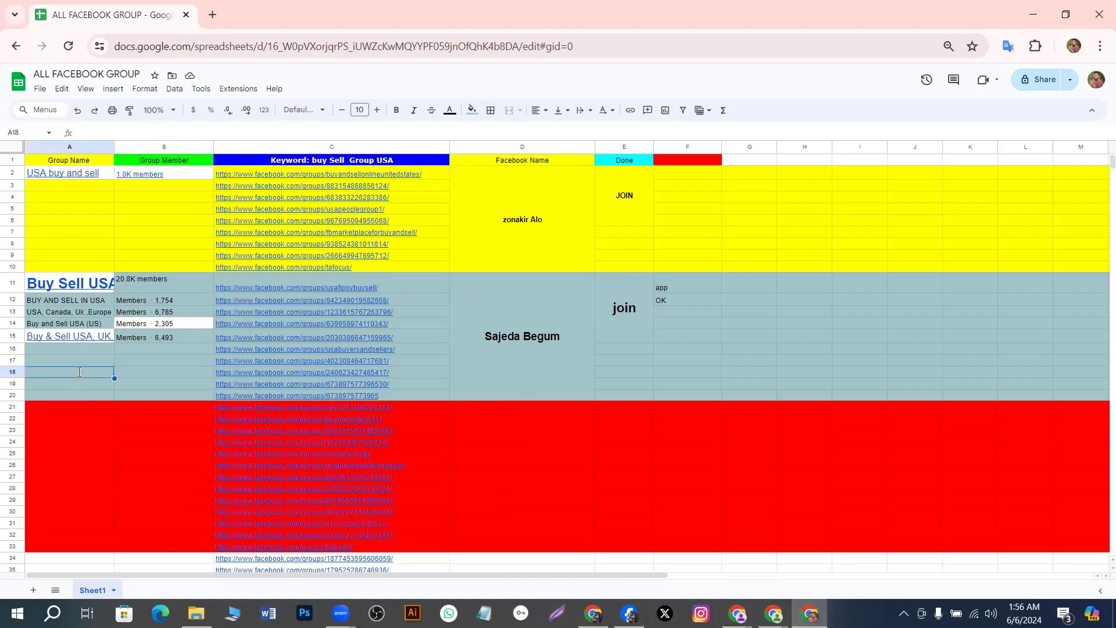
click(74, 357)
click(77, 377)
click(103, 363)
click(98, 369)
click(95, 383)
click(136, 385)
click(134, 363)
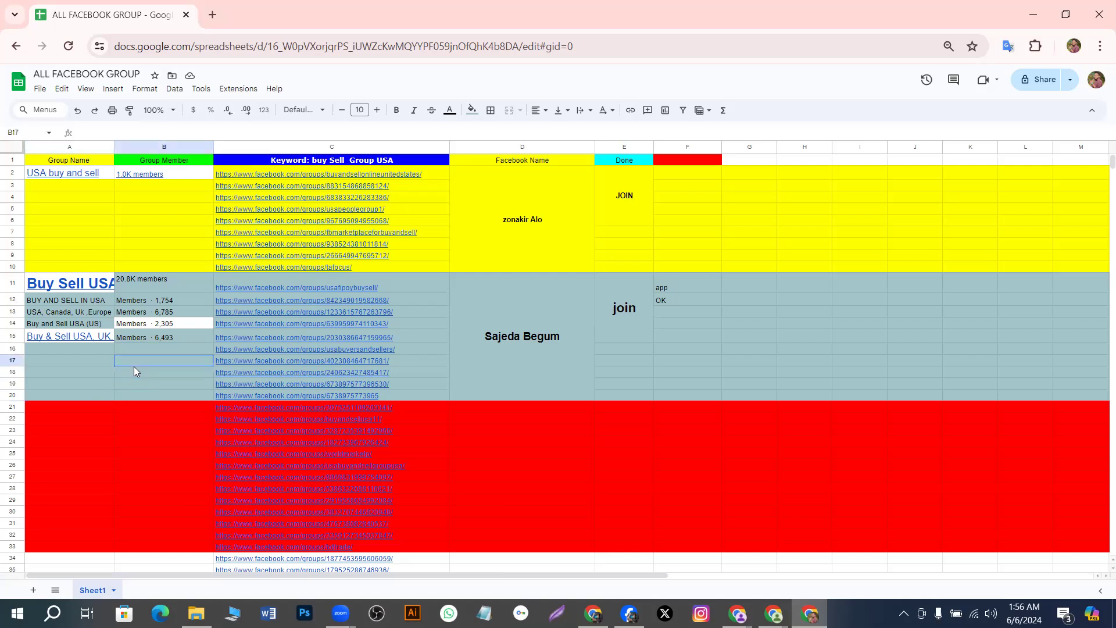
click(135, 381)
click(137, 363)
click(135, 350)
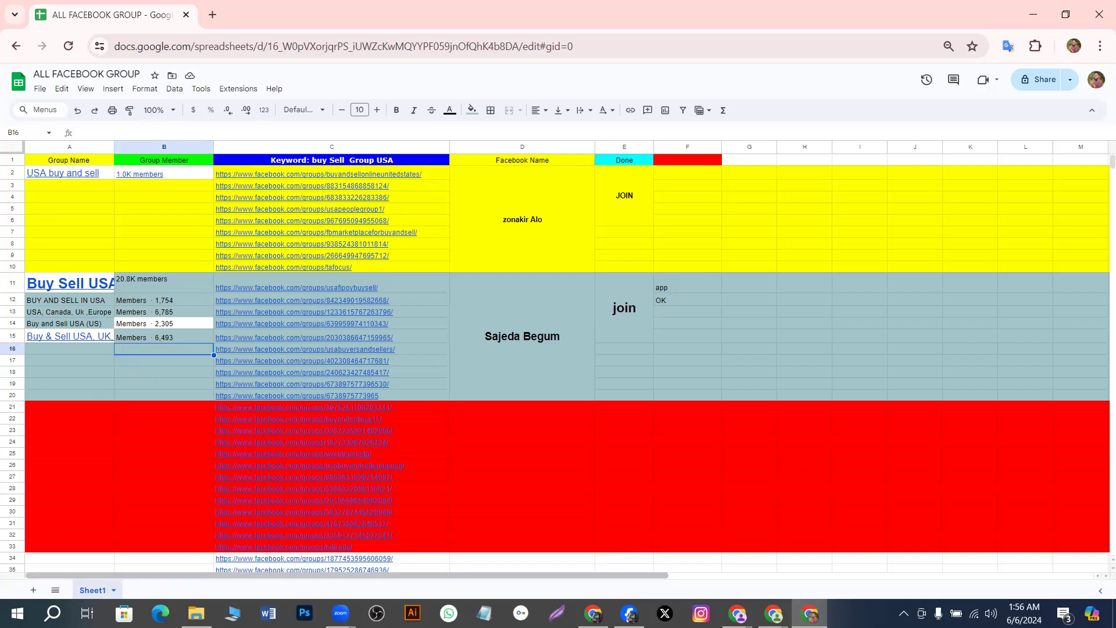
mouse_move(218, 557)
mouse_move(810, 613)
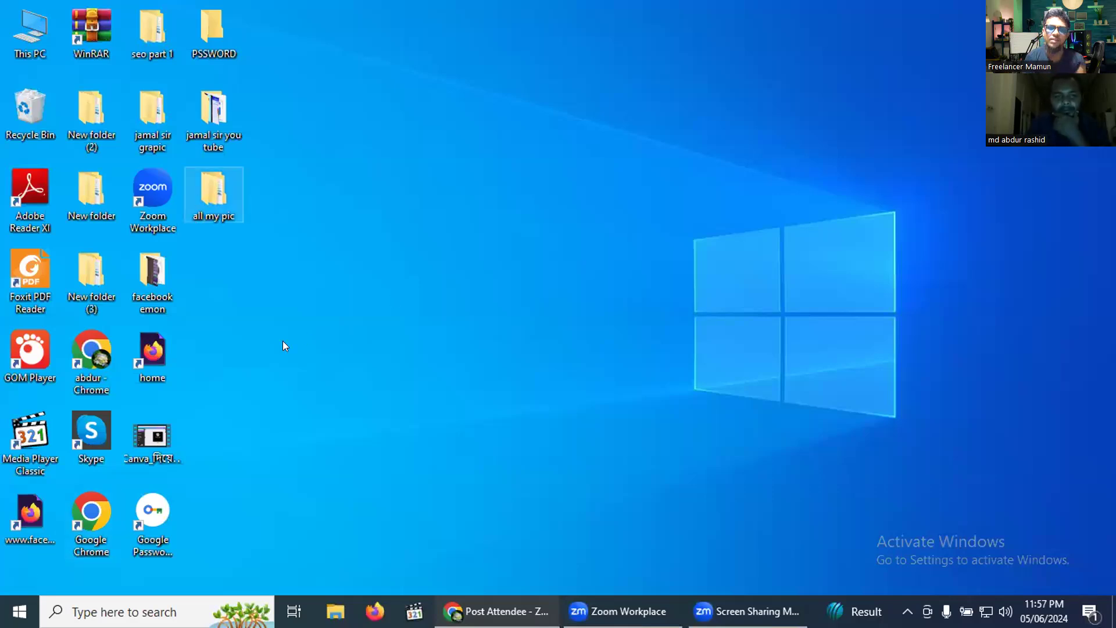
Launch Chrome and choose Add in the profile picker to begin a new profile
double_click(92, 511)
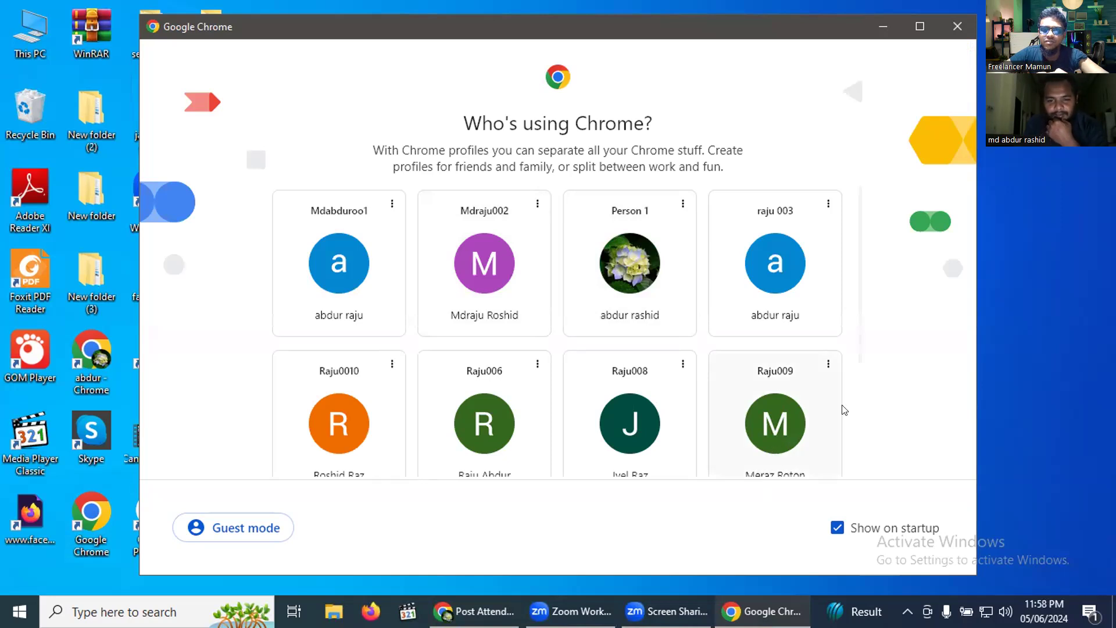
scroll(842, 411, down, 3)
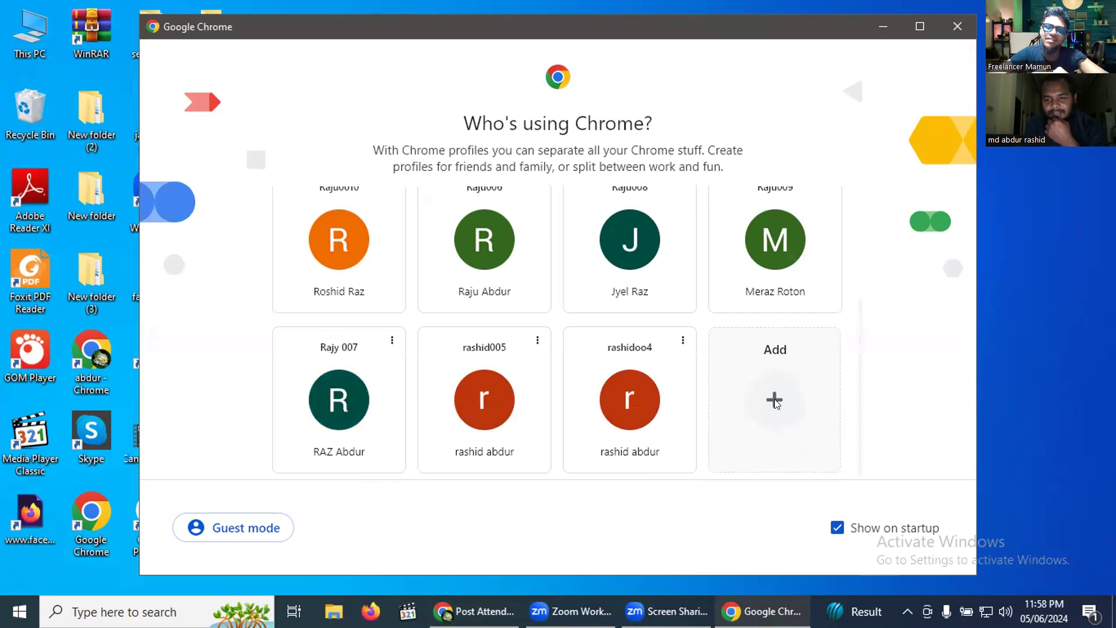
click(775, 401)
Skip Google sign-in and create the new Chrome profile without an account
click(571, 451)
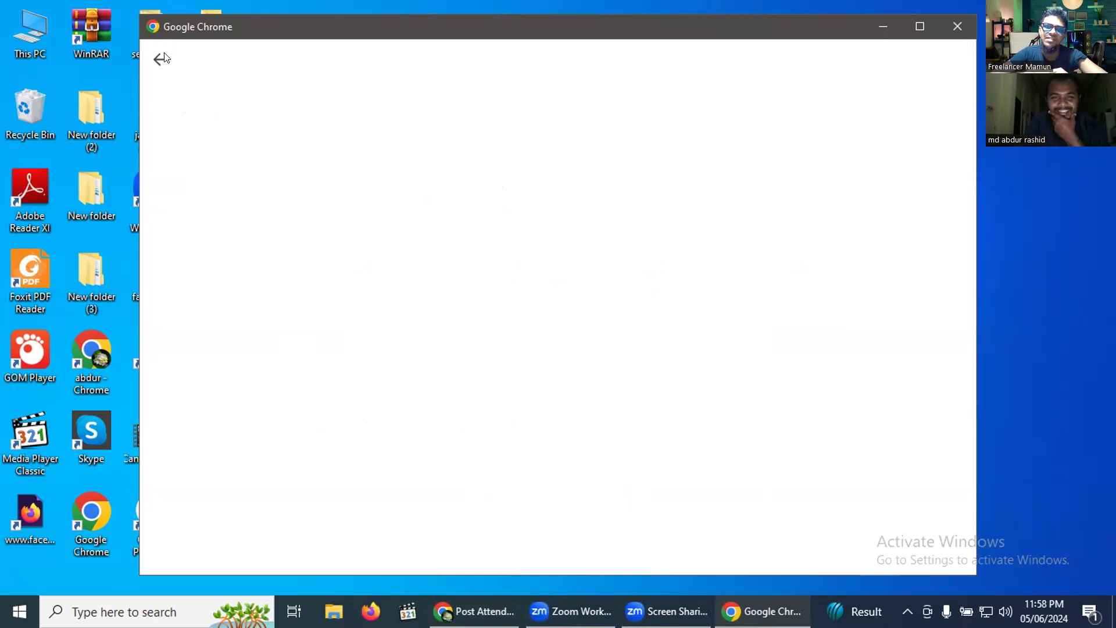
click(157, 60)
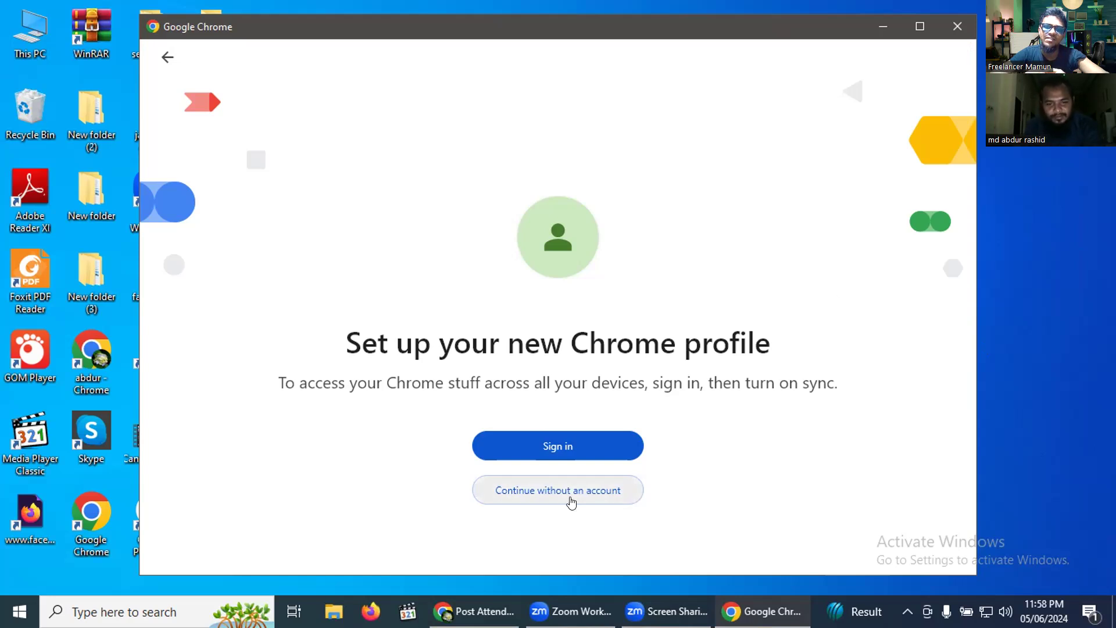
click(570, 494)
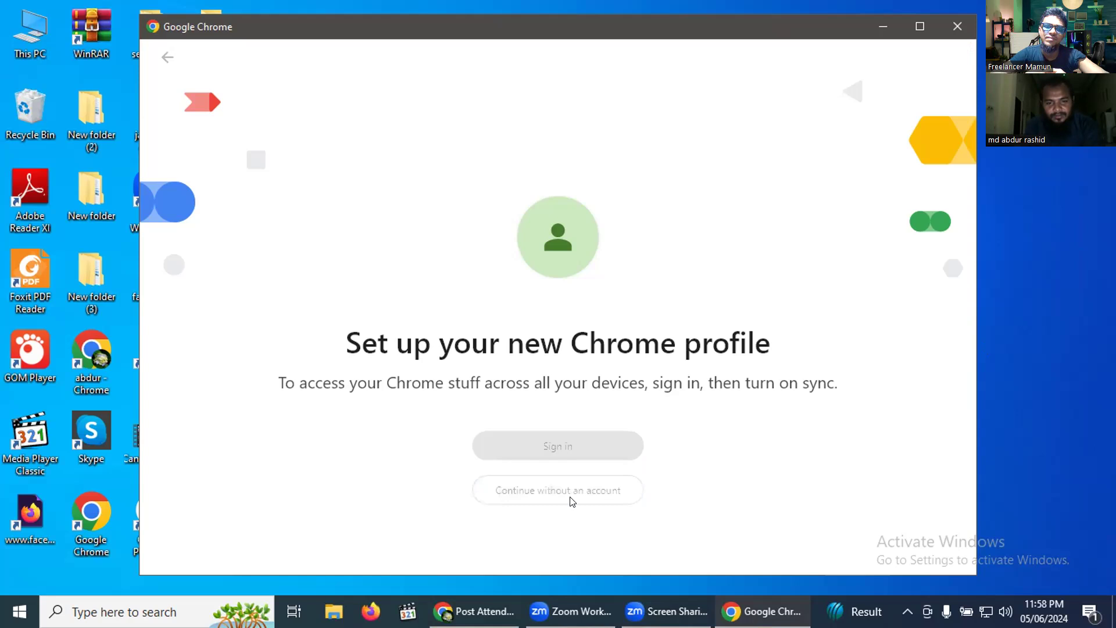